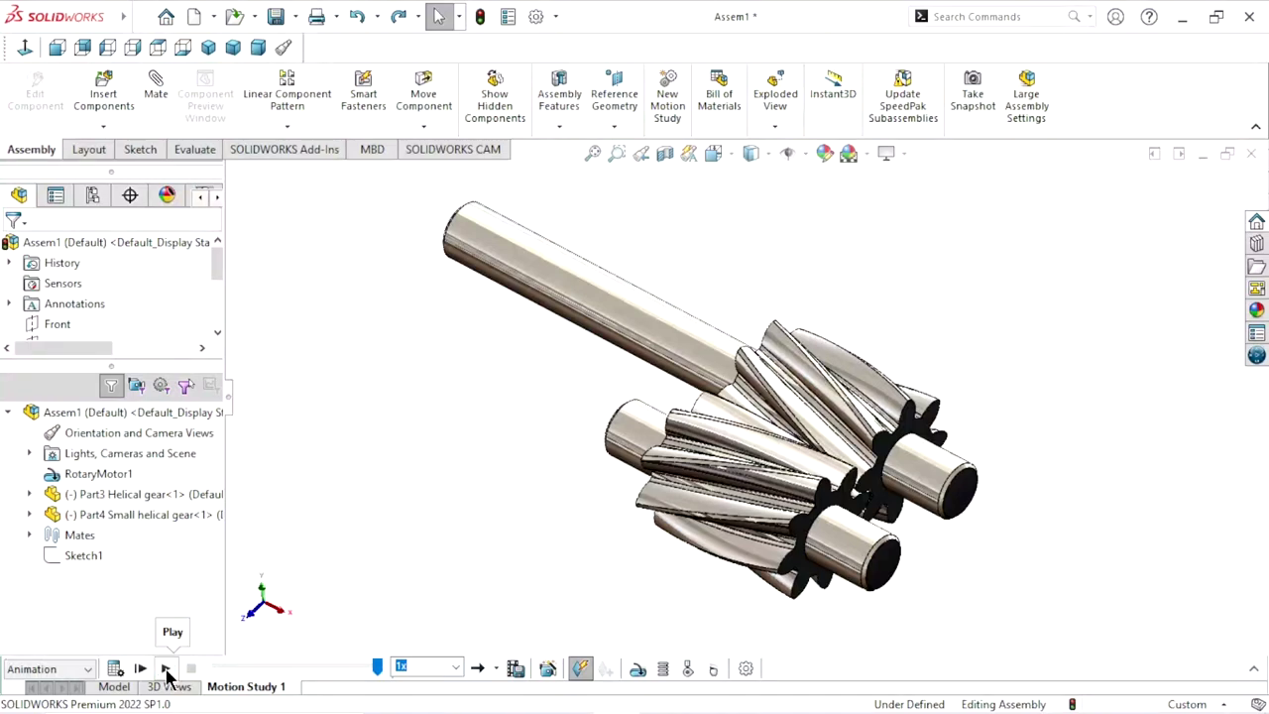
# Play the two-gear assembly's motion study animation.
pyautogui.click(166, 669)
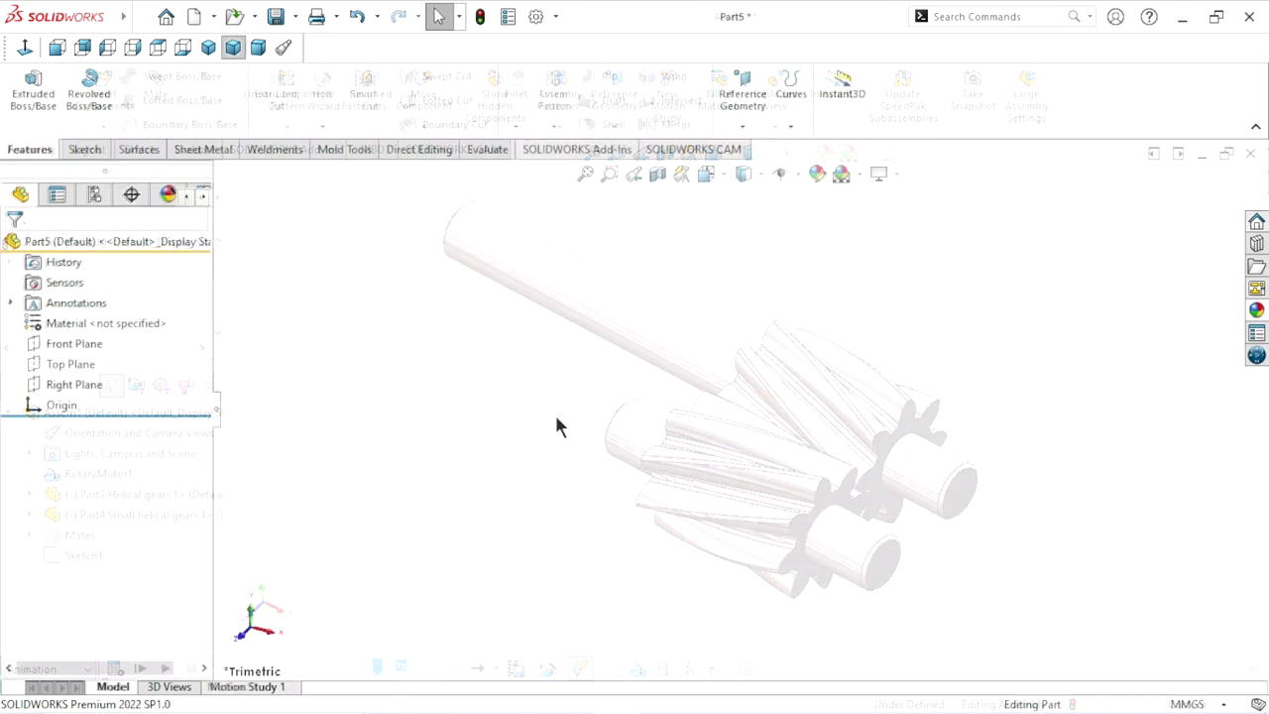
# Start a Front Plane sketch and draw a horizontal centerline across the origin.
pyautogui.click(52, 343)
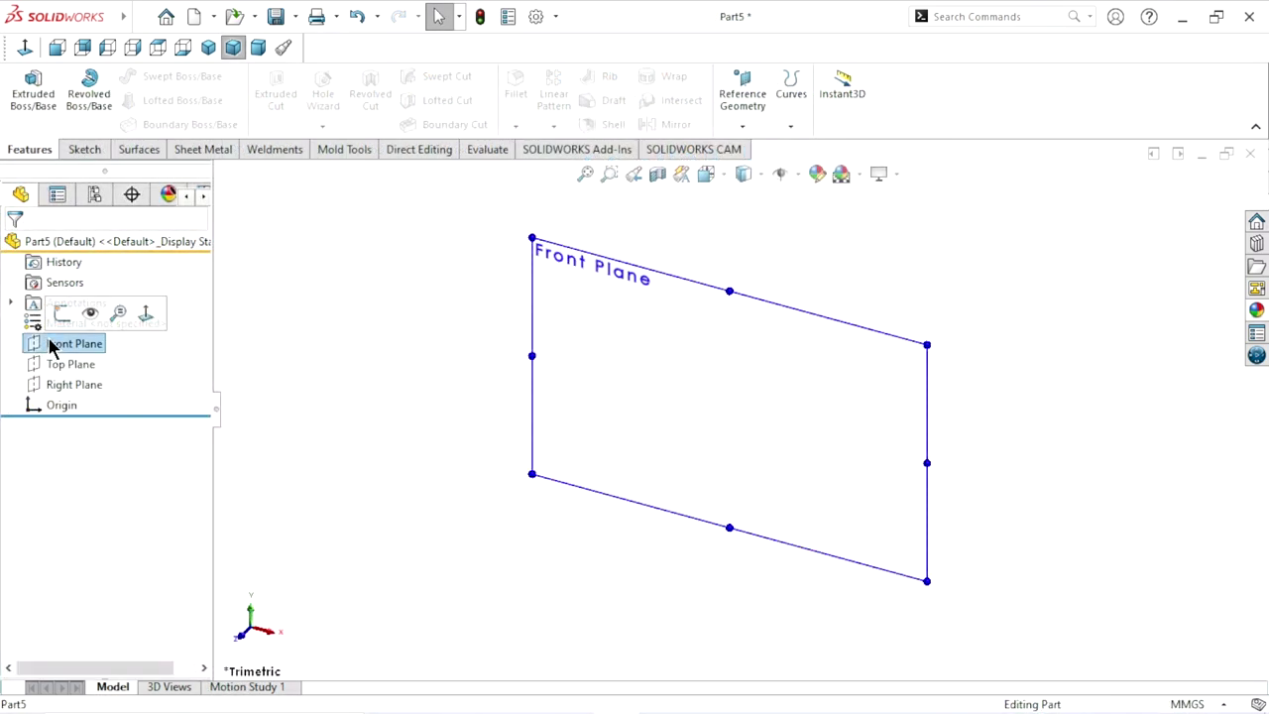
pyautogui.click(60, 314)
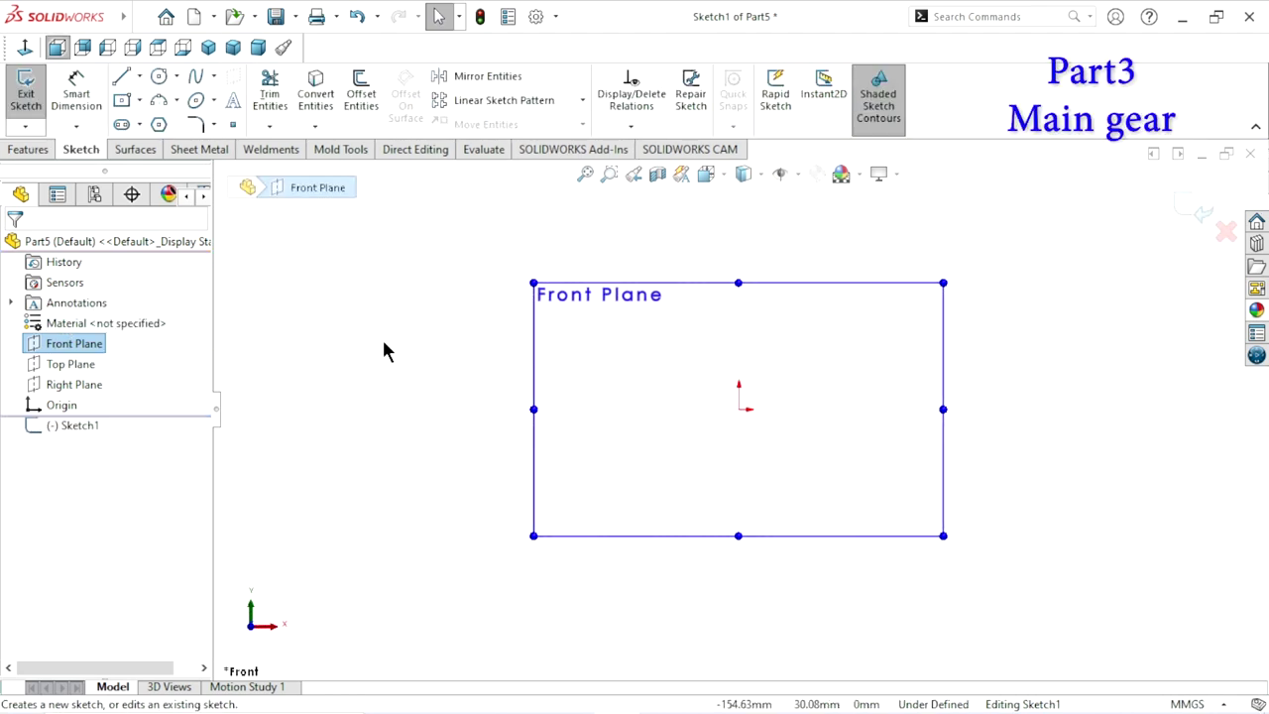
pyautogui.click(139, 76)
pyautogui.click(166, 121)
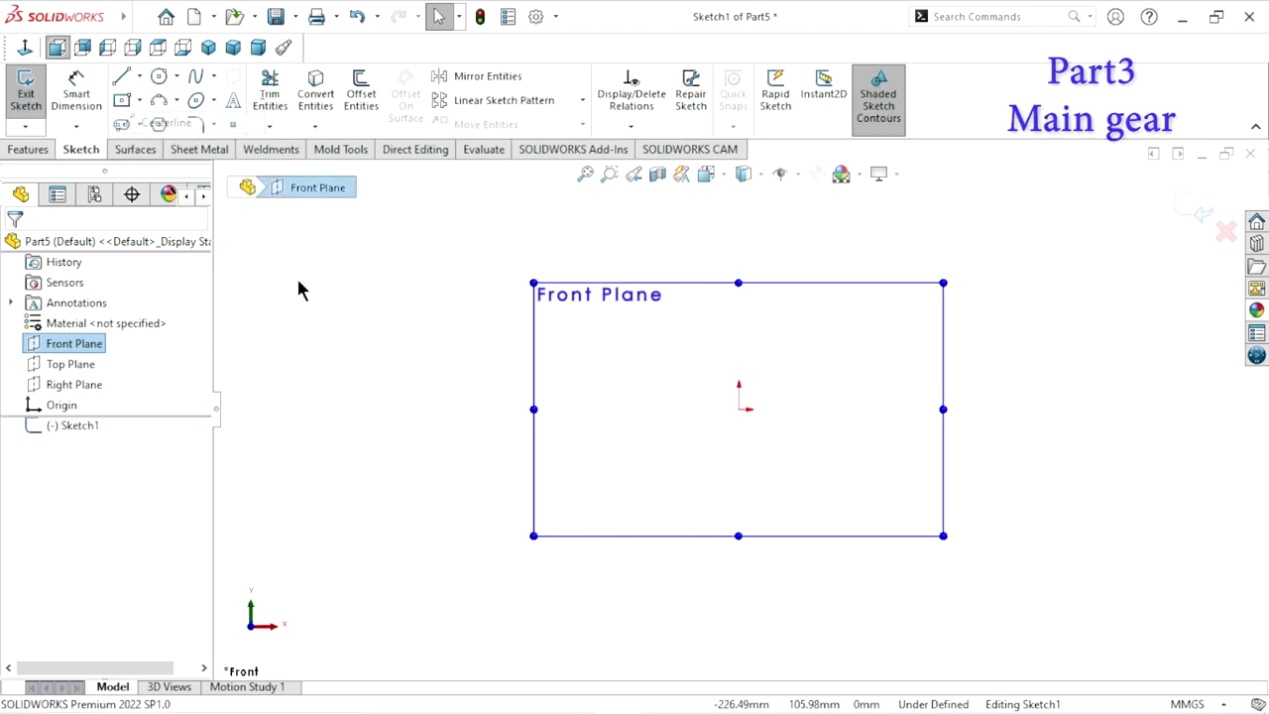
pyautogui.click(477, 405)
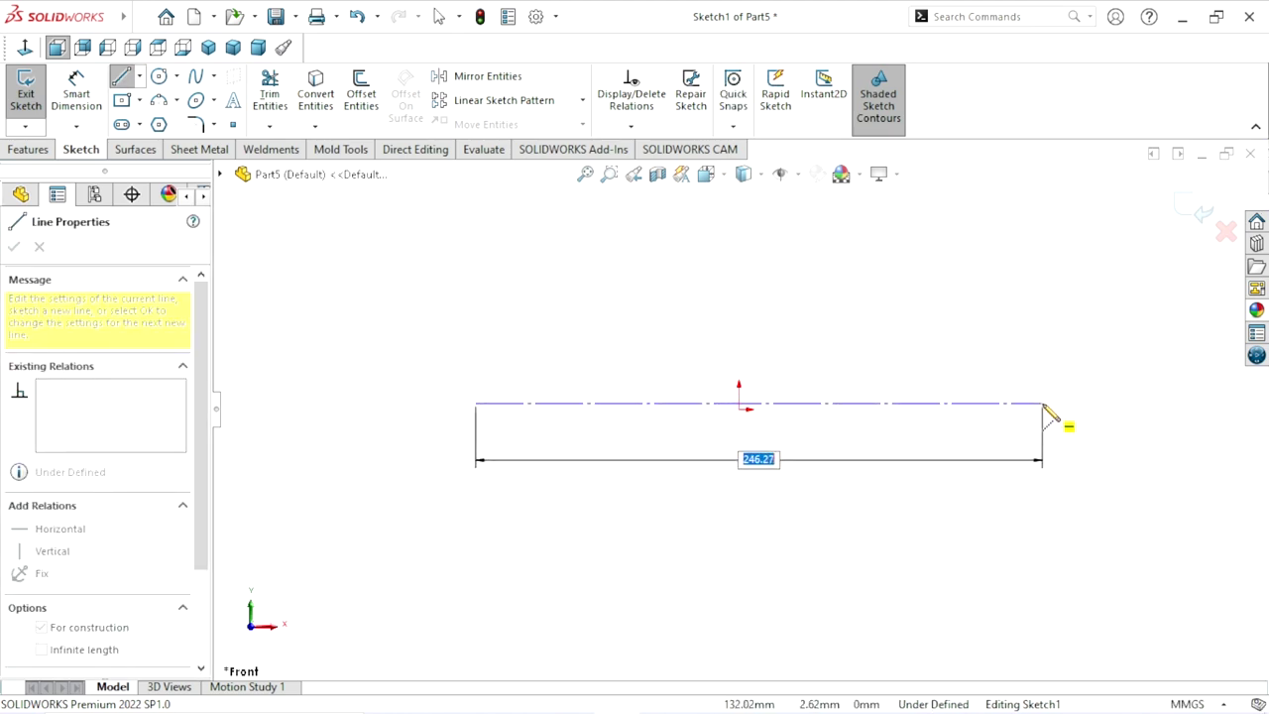
pyautogui.click(1044, 404)
# Constrain the origin as the centerline's midpoint, fully defining it.
pyautogui.rightClick(888, 348)
pyautogui.click(920, 359)
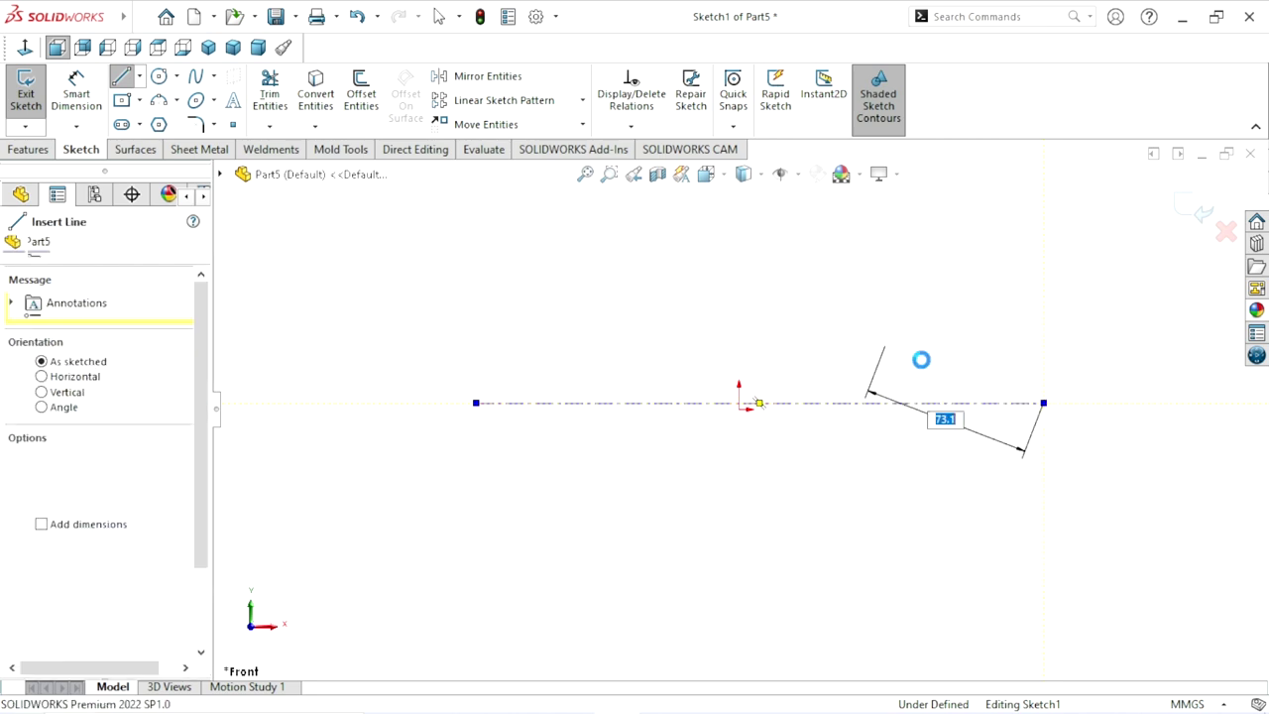
pyautogui.click(694, 404)
pyautogui.keyDown('ctrl'); pyautogui.click(742, 415); pyautogui.keyUp('ctrl')
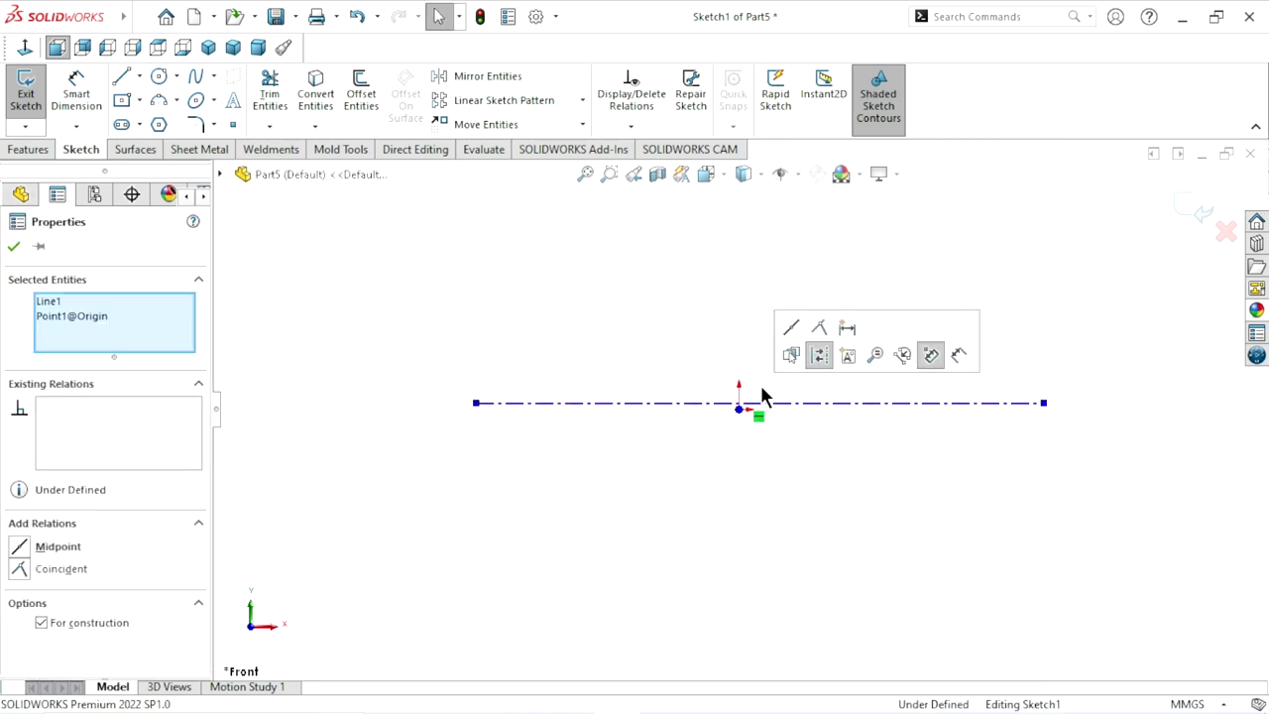
pyautogui.click(800, 332)
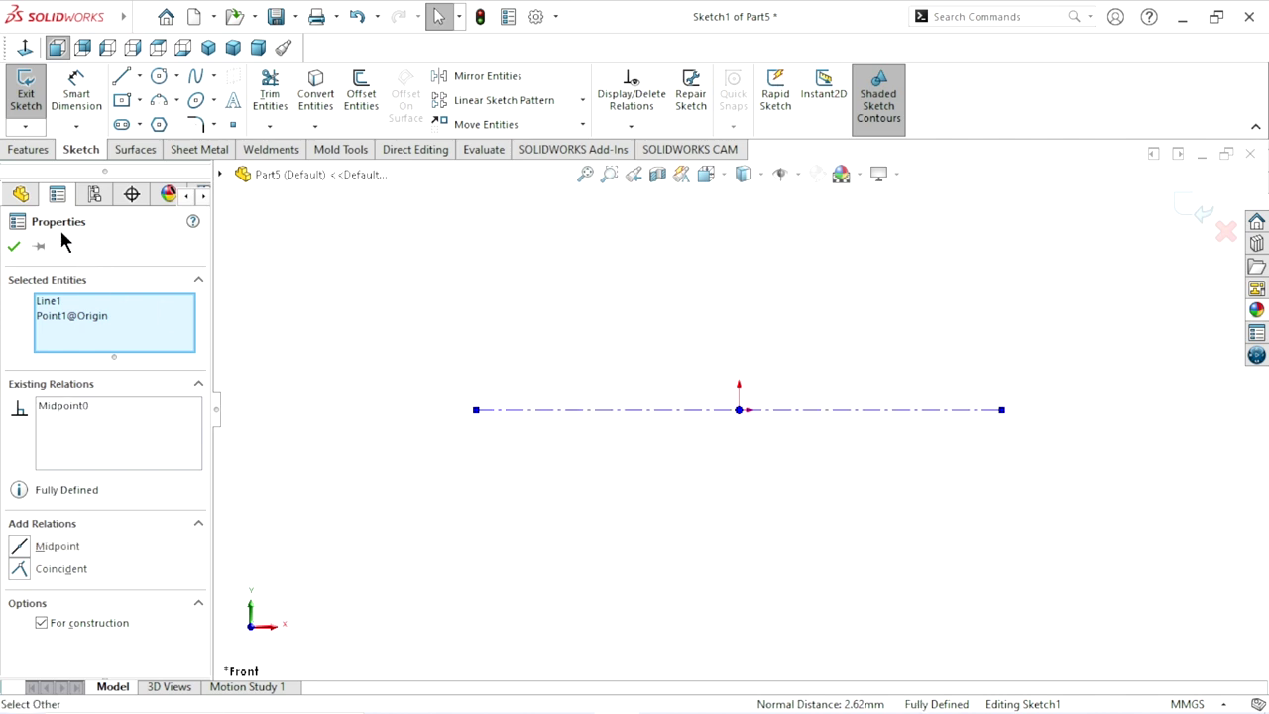
pyautogui.click(123, 79)
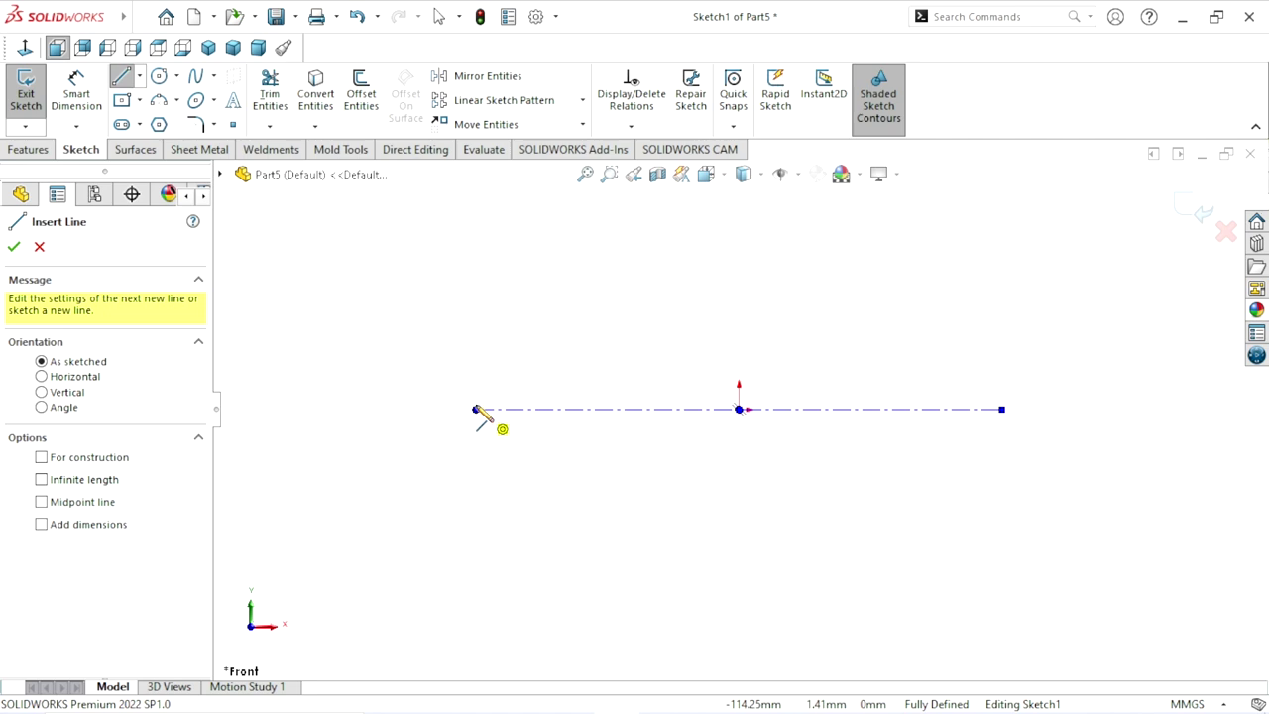
# Draw a closed stepped outline: long left section, raised middle step, short right end.
pyautogui.click(476, 409)
pyautogui.click(476, 365)
pyautogui.click(812, 366)
pyautogui.click(811, 337)
pyautogui.click(948, 338)
pyautogui.click(948, 365)
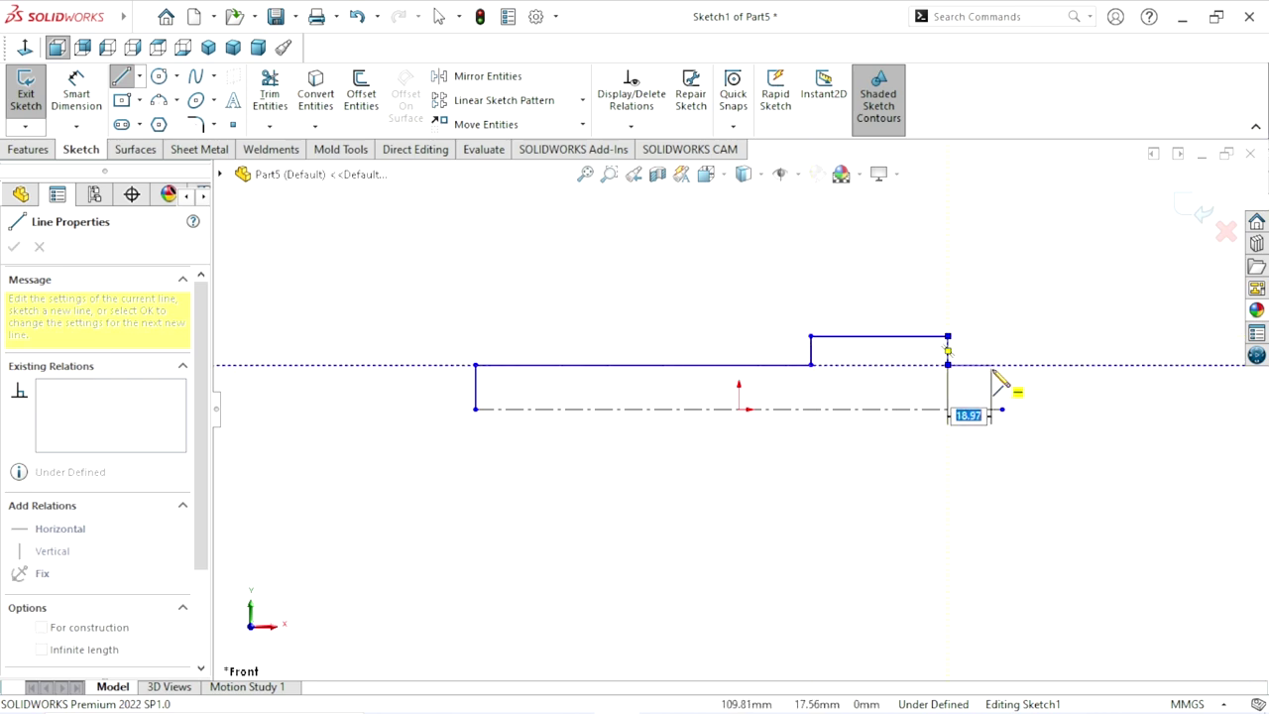
pyautogui.click(1002, 365)
pyautogui.click(1002, 408)
pyautogui.rightClick(1036, 402)
pyautogui.click(1051, 403)
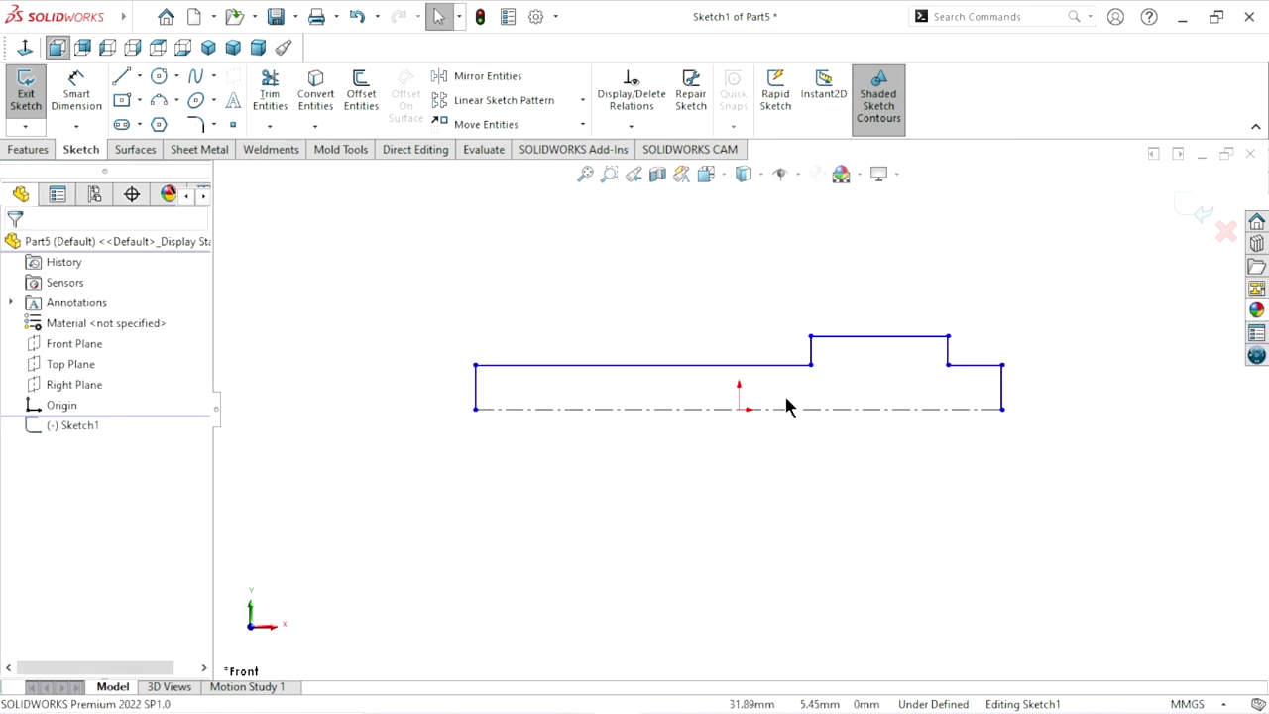
# Dimension the three horizontal edges as 106, 51 and 21 mm.
pyautogui.click(85, 102)
pyautogui.click(541, 365)
pyautogui.click(572, 338)
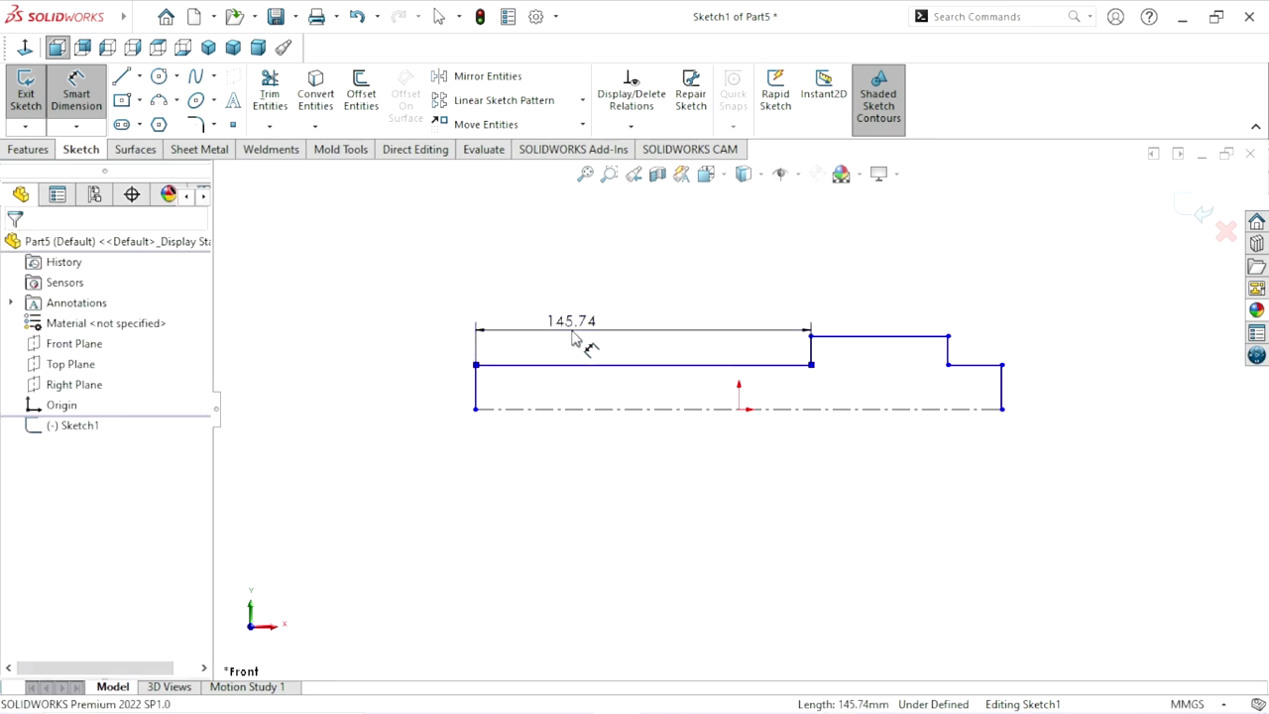
pyautogui.write('106')
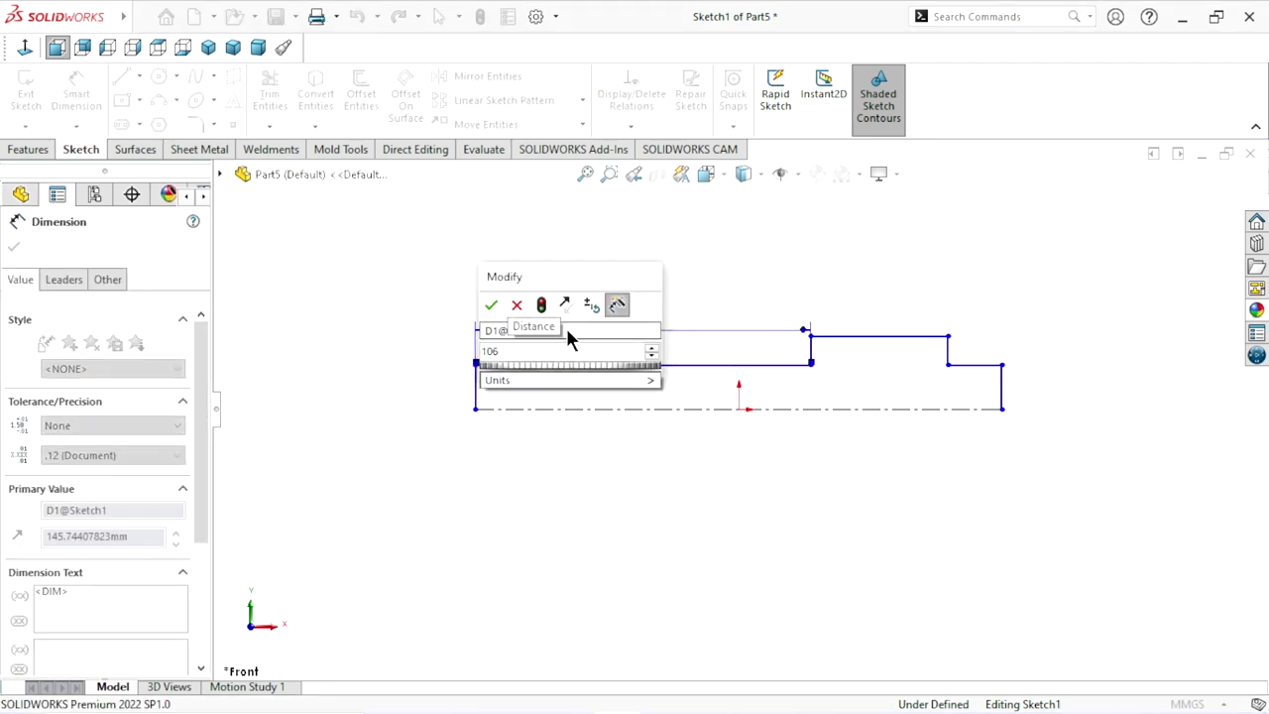
pyautogui.click(491, 306)
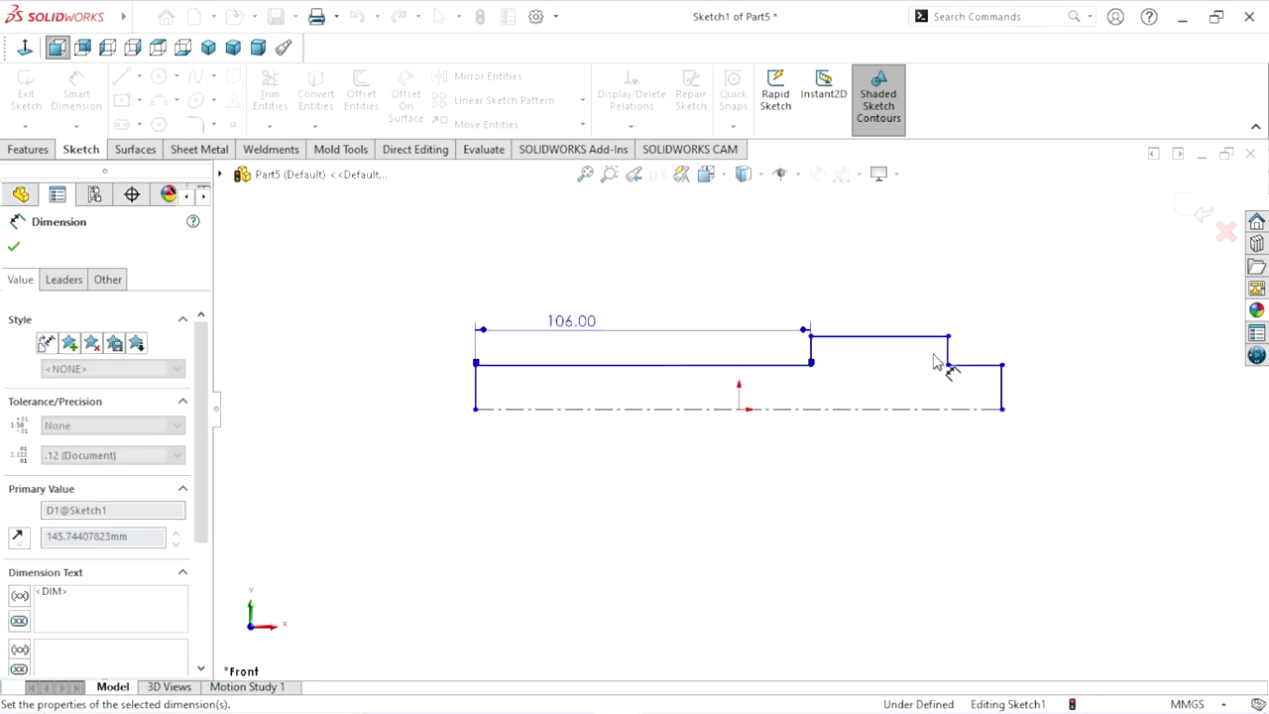
pyautogui.click(890, 337)
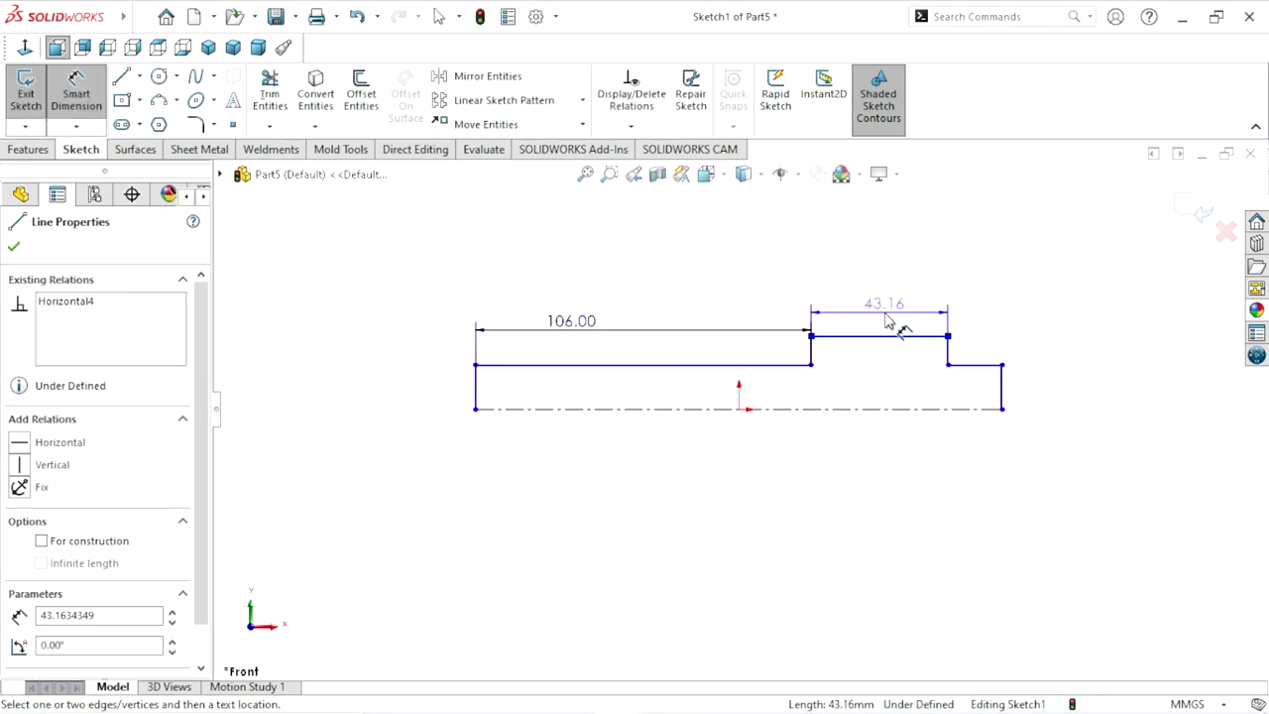
pyautogui.click(889, 321)
pyautogui.write('51')
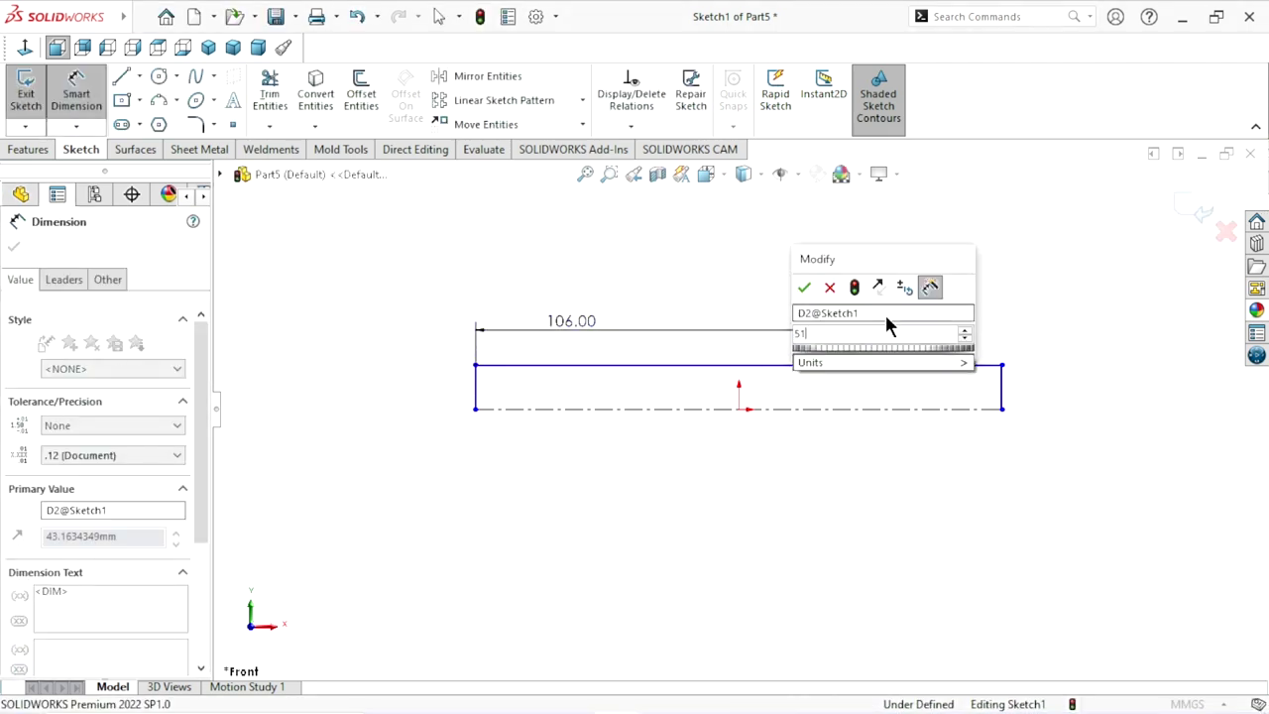
pyautogui.click(803, 287)
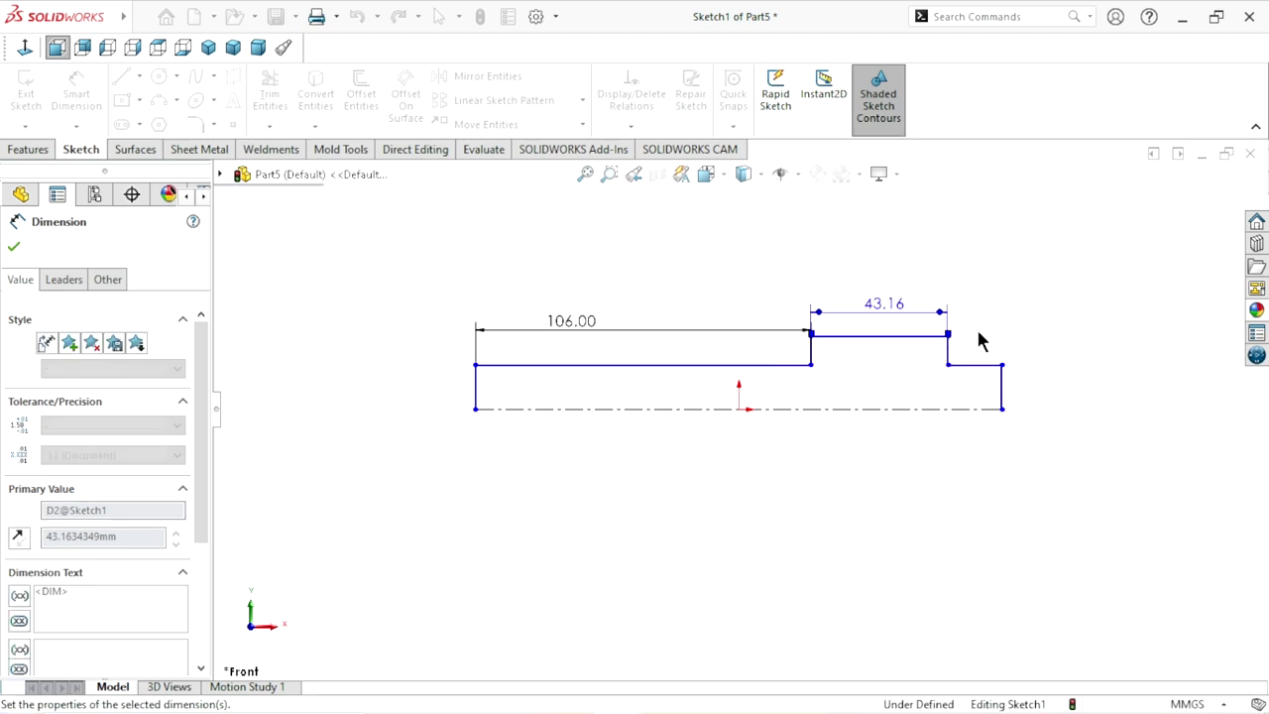
pyautogui.click(989, 366)
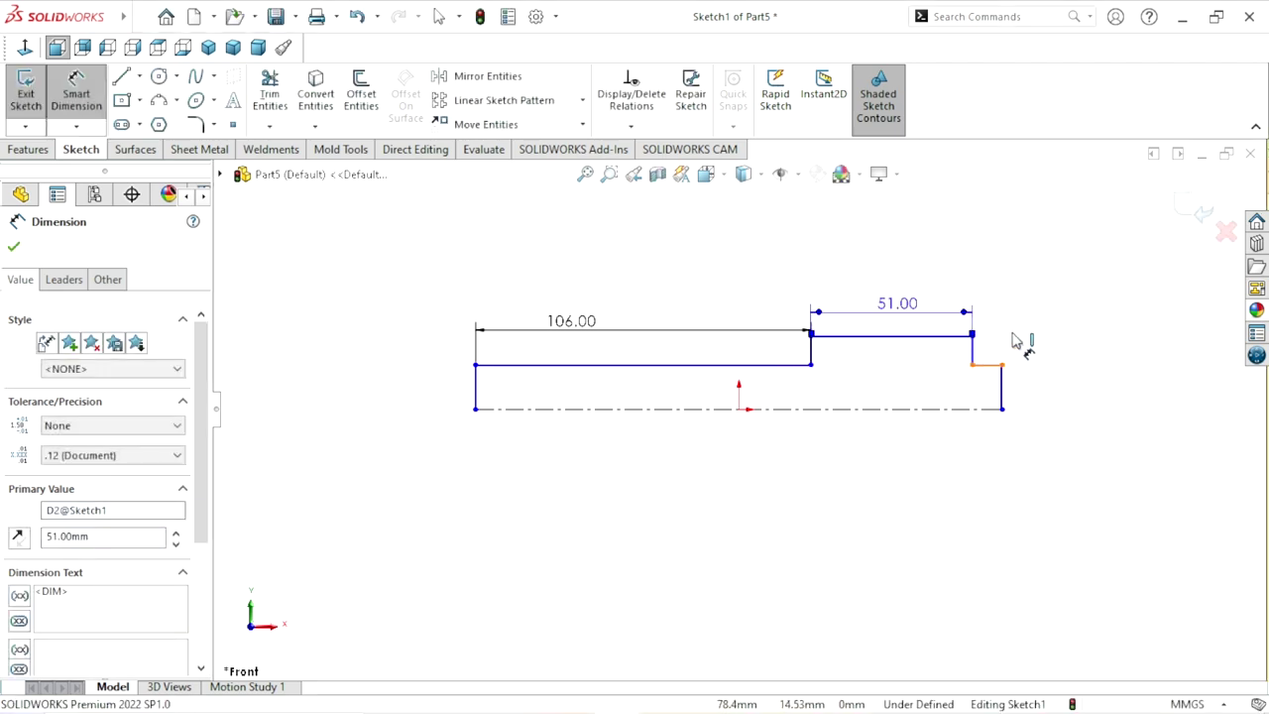
pyautogui.click(1061, 338)
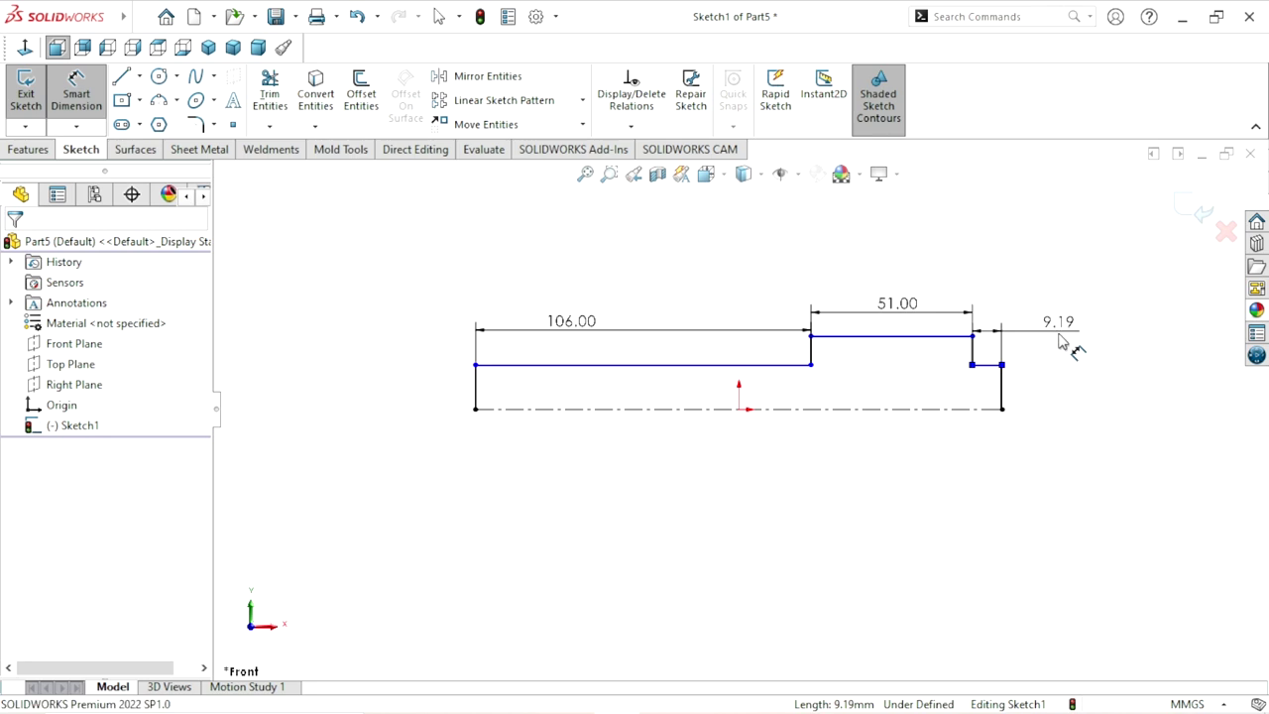
pyautogui.write('21')
pyautogui.press('Return')
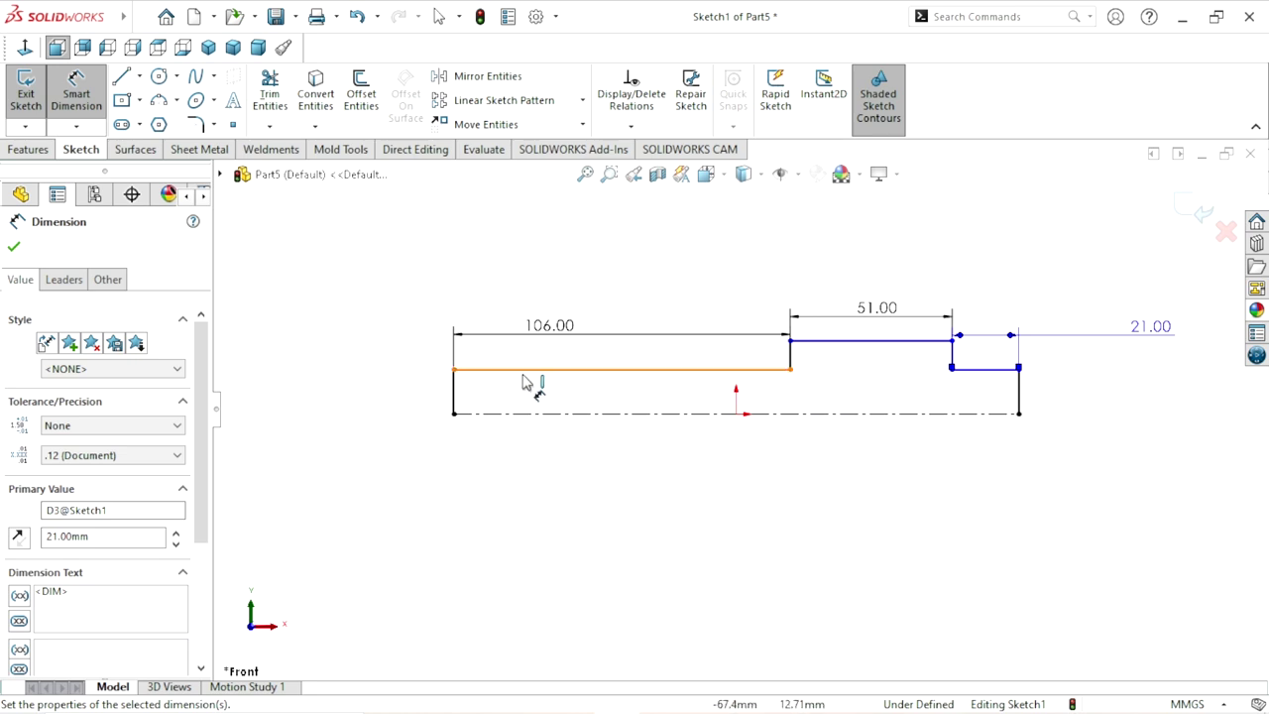
# Dimension the left section's height from the centerline as 17 mm.
pyautogui.click(453, 403)
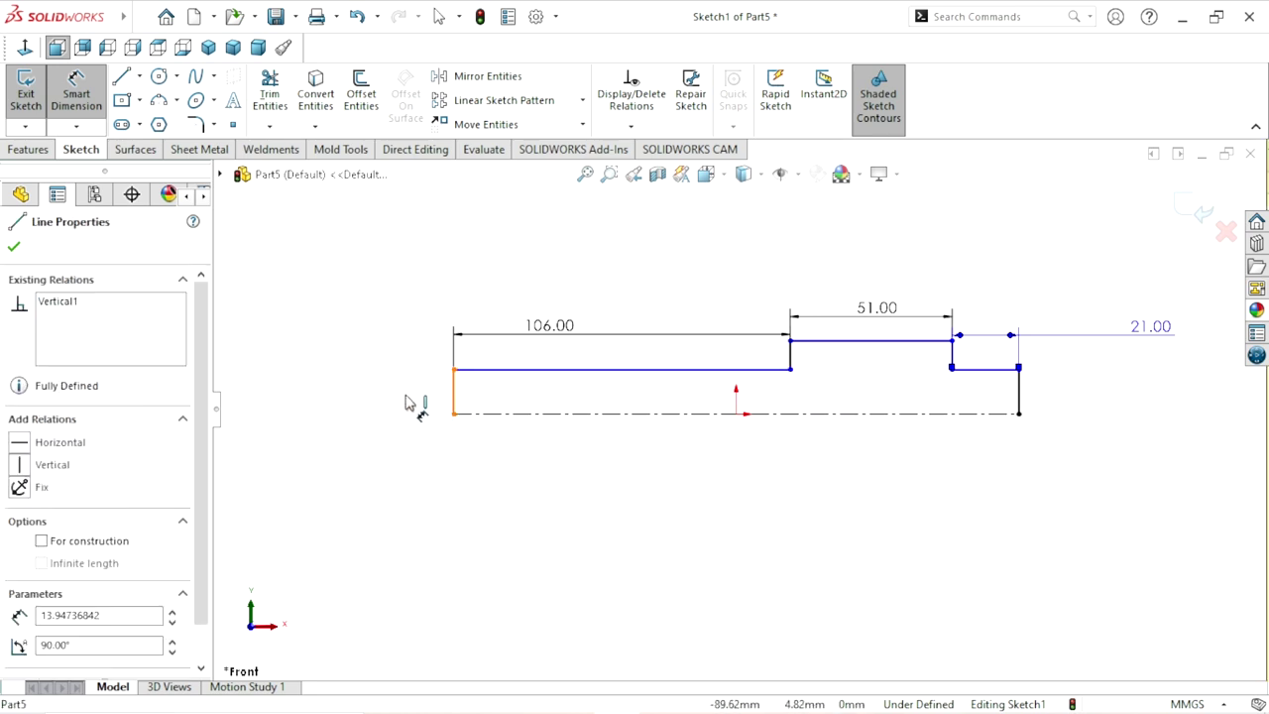
pyautogui.press('Escape')
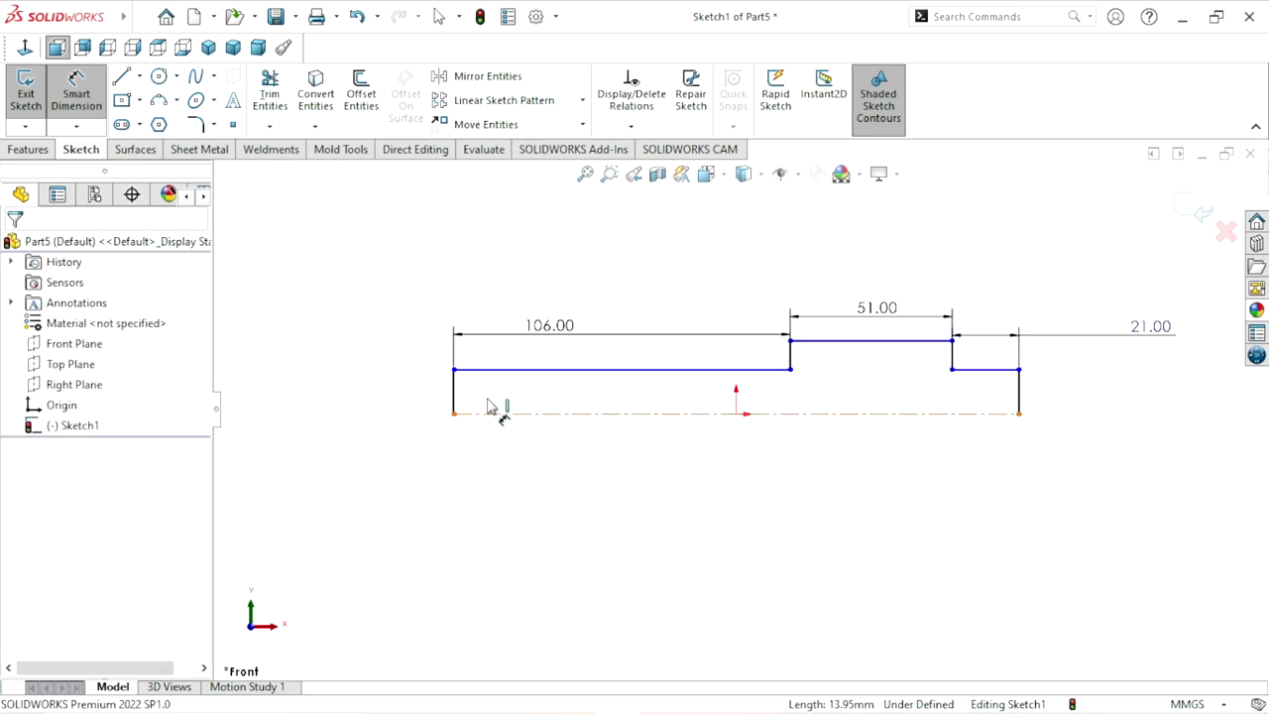
pyautogui.click(504, 374)
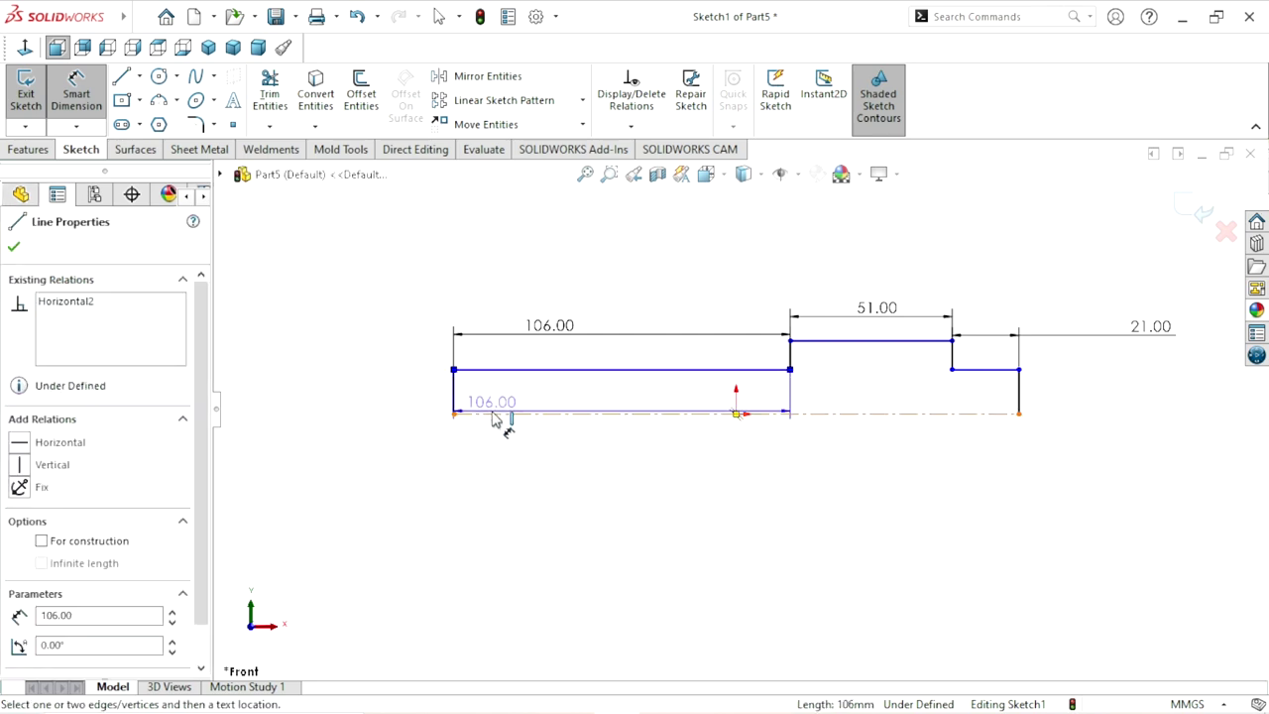
pyautogui.click(493, 415)
pyautogui.click(428, 427)
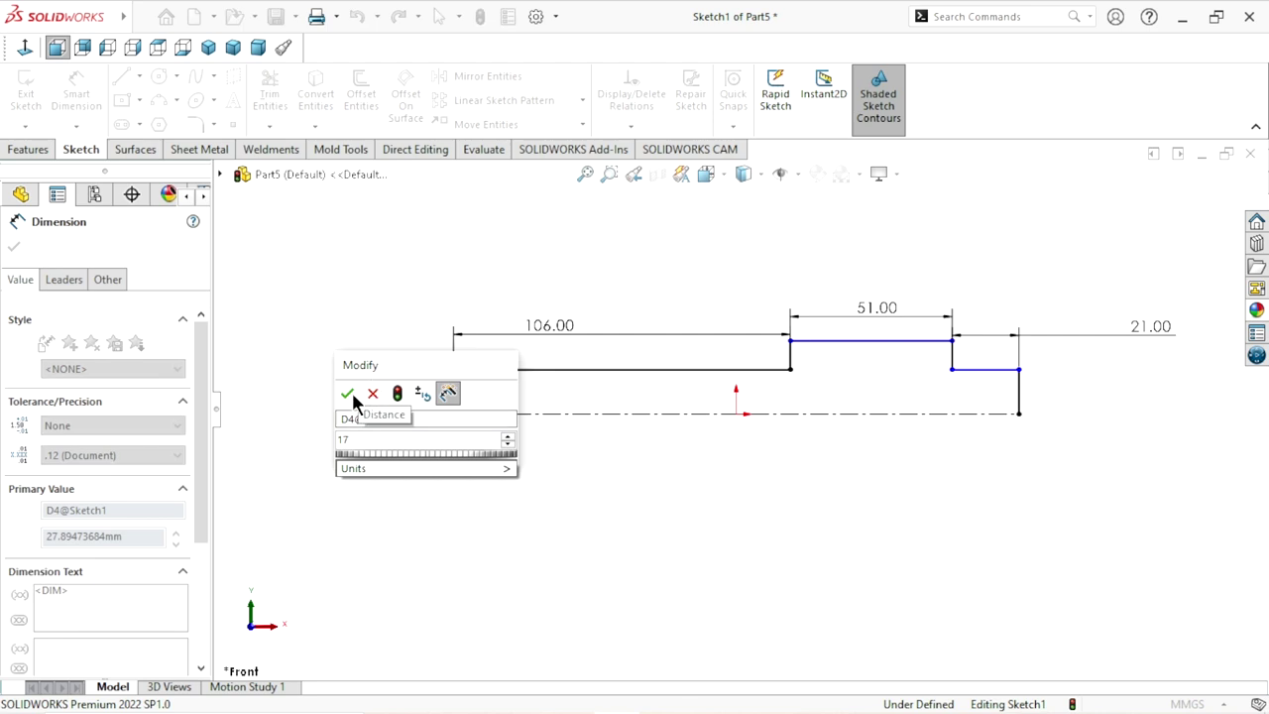
pyautogui.click(350, 393)
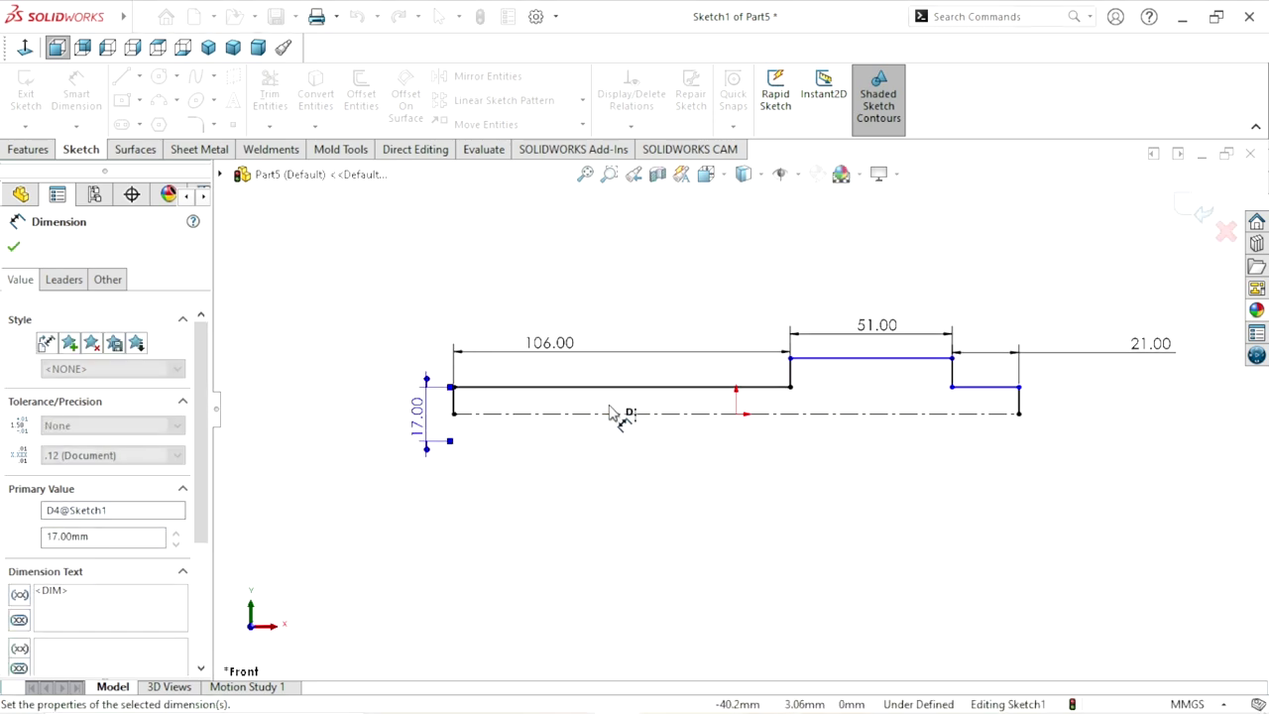
pyautogui.press('Escape')
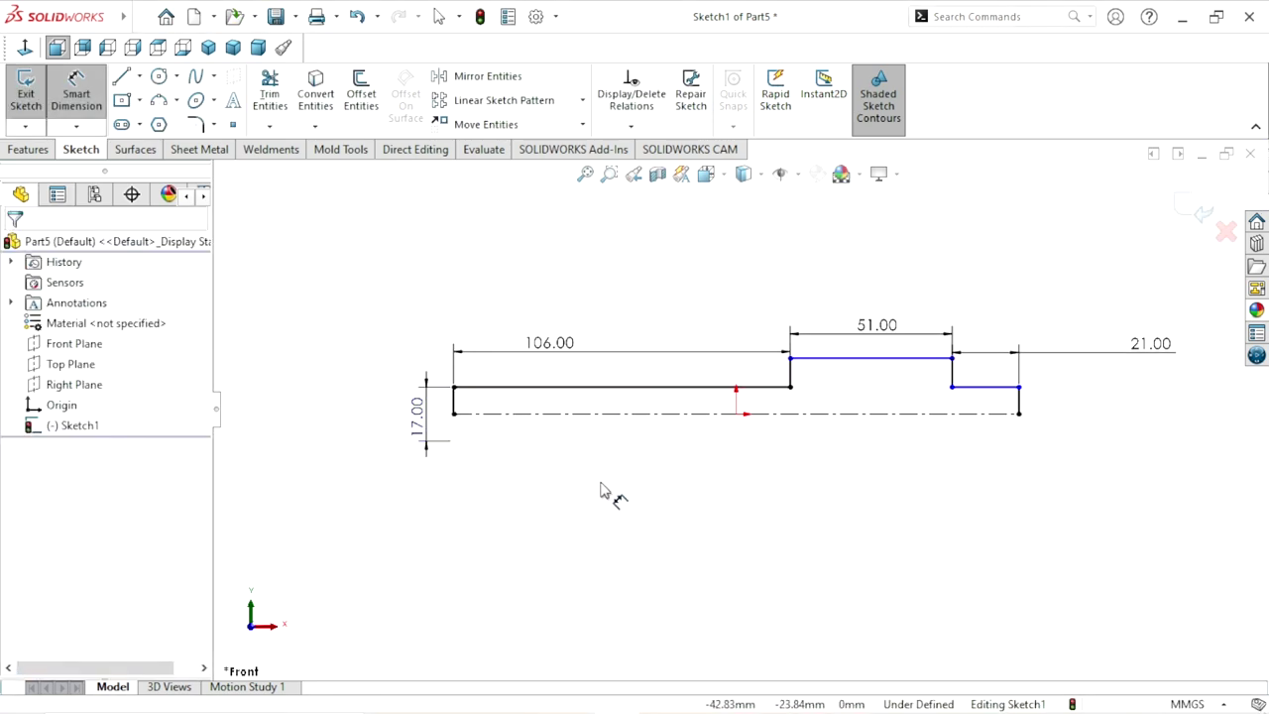
pyautogui.press('Escape')
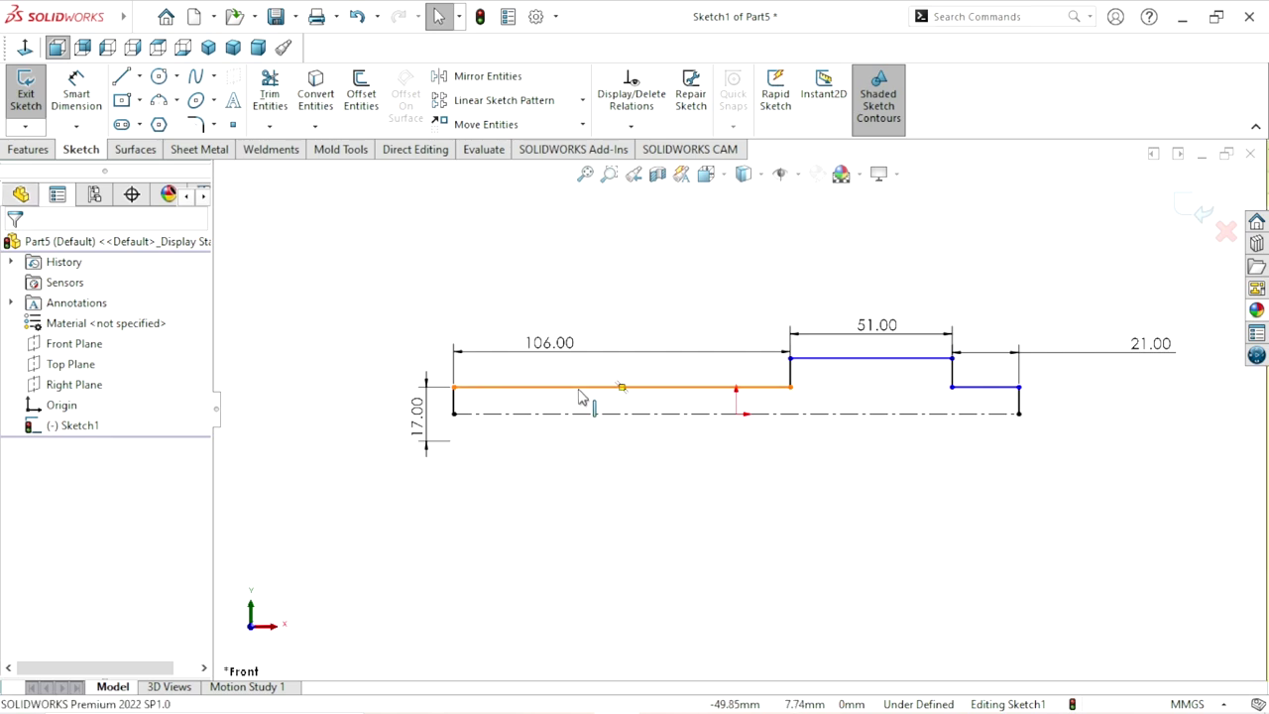
# Make the long 106 mm edge and the short right-hand edge collinear.
pyautogui.click(581, 395)
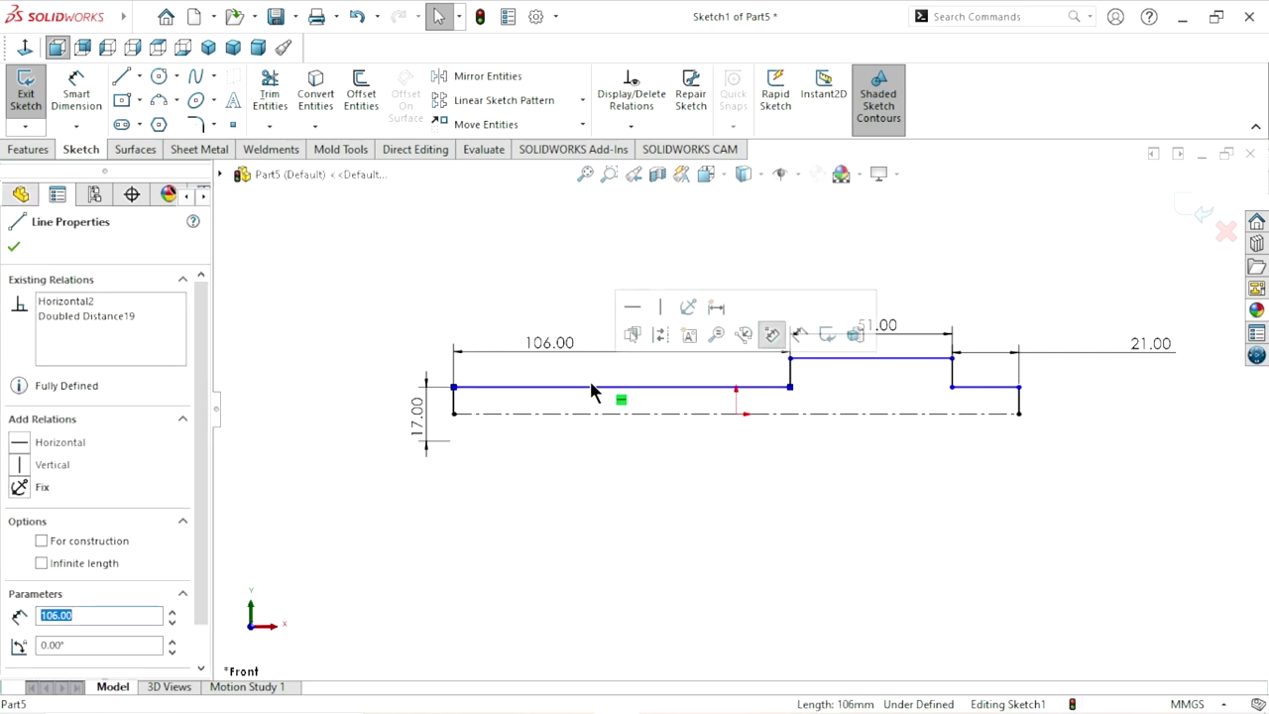
pyautogui.keyDown('ctrl'); pyautogui.click(980, 394); pyautogui.keyUp('ctrl')
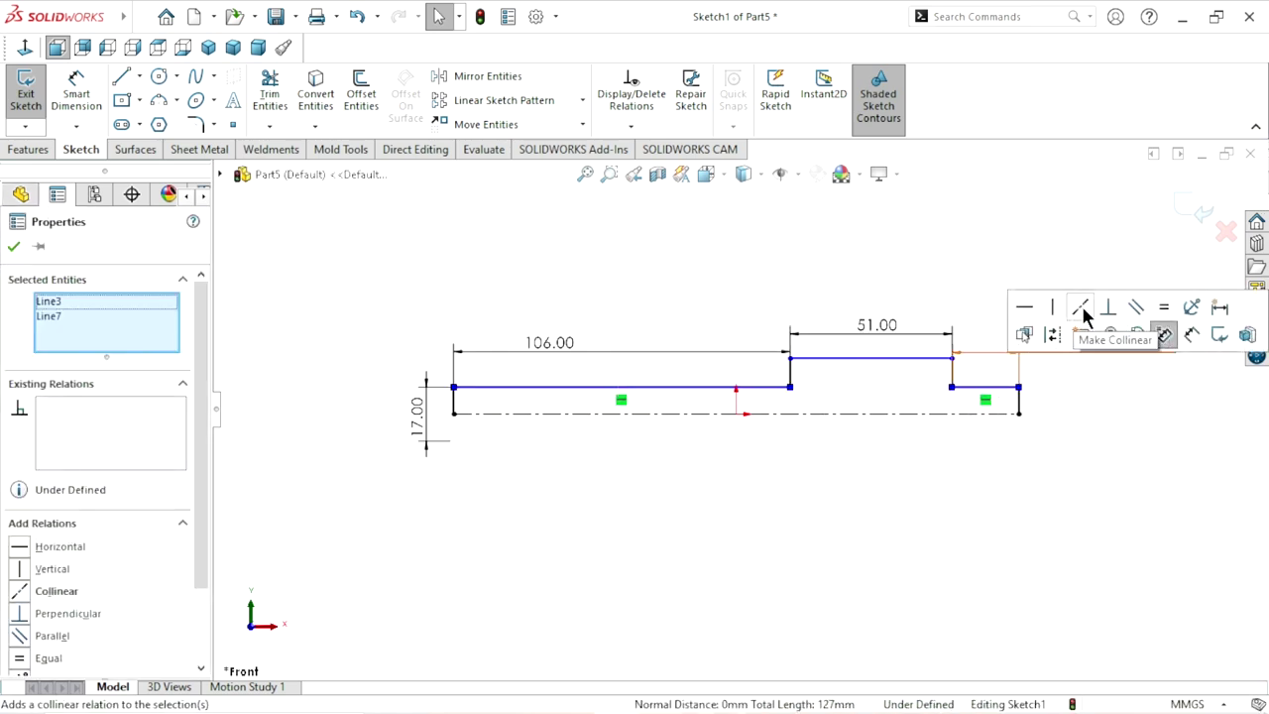
pyautogui.click(1082, 310)
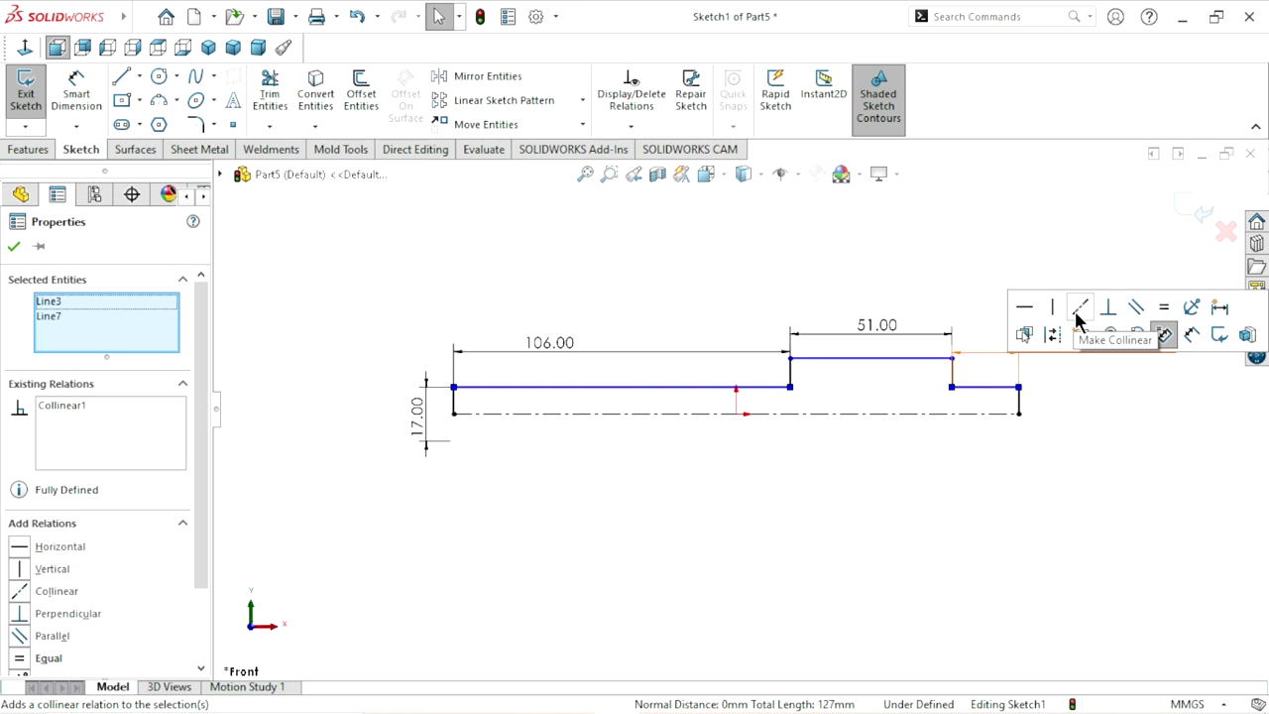
pyautogui.click(12, 248)
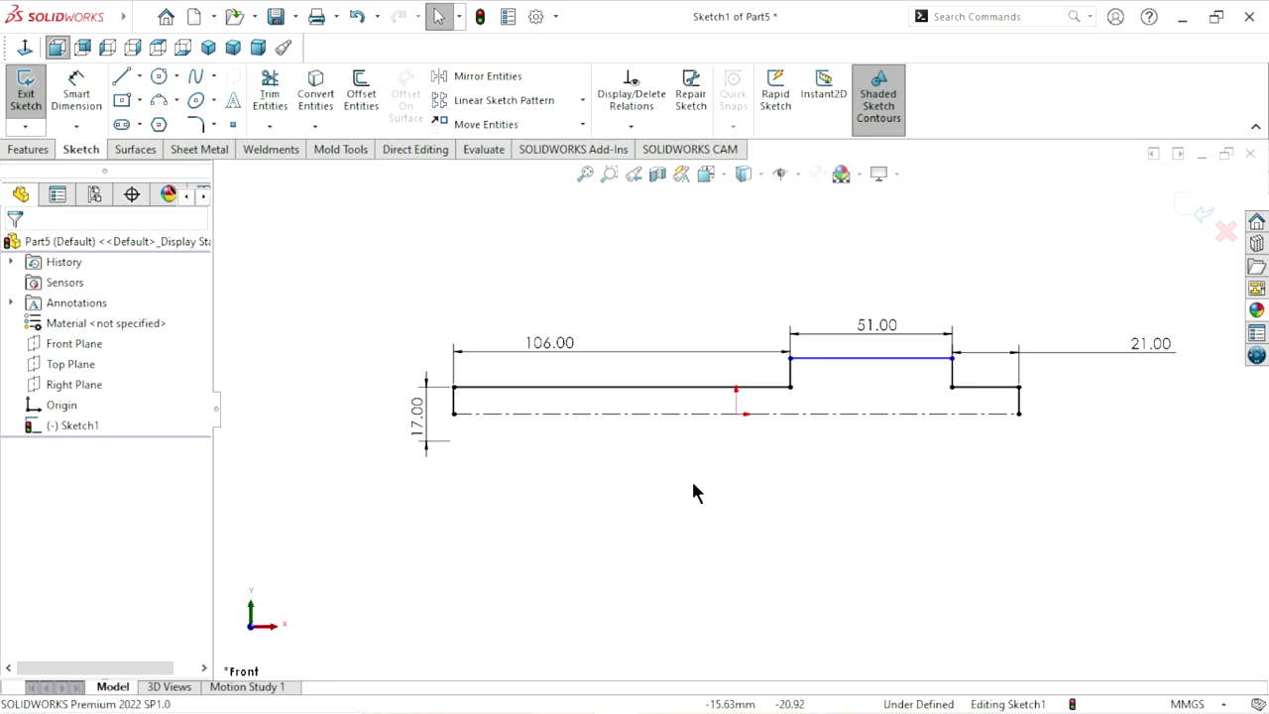
# Dimension the middle step as a 40 mm diameter about the centerline.
pyautogui.click(76, 92)
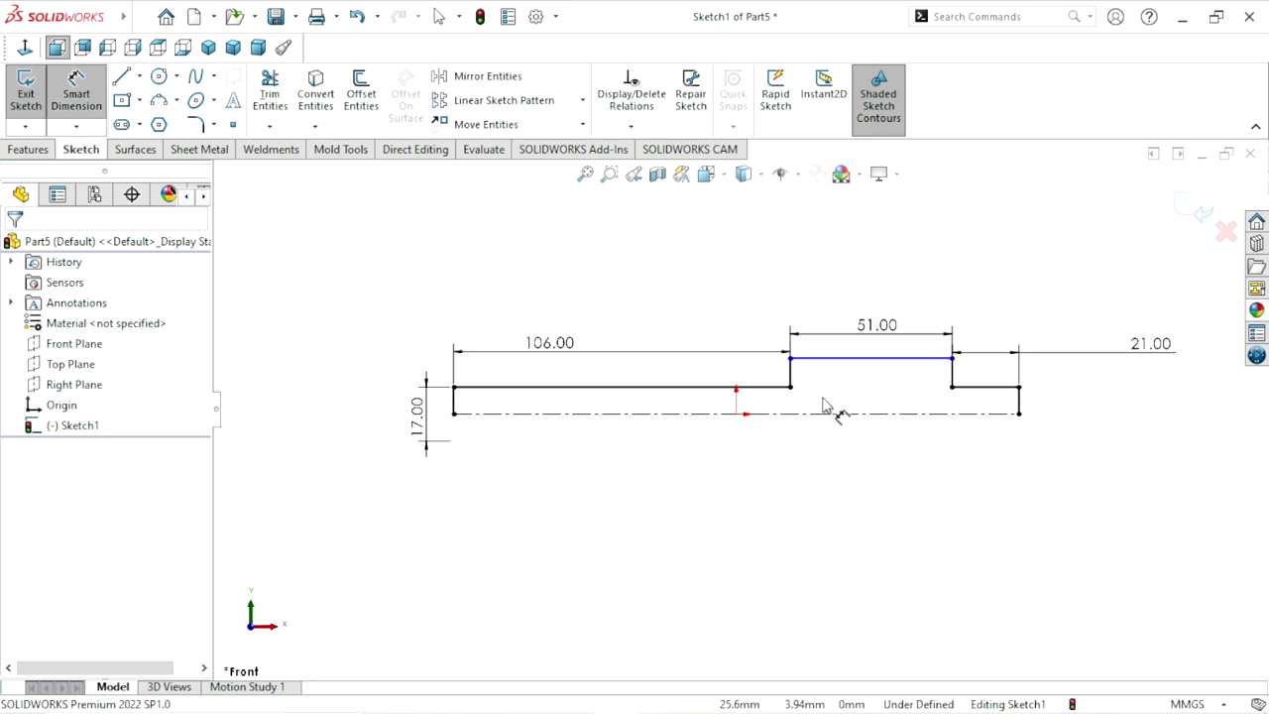
pyautogui.click(850, 358)
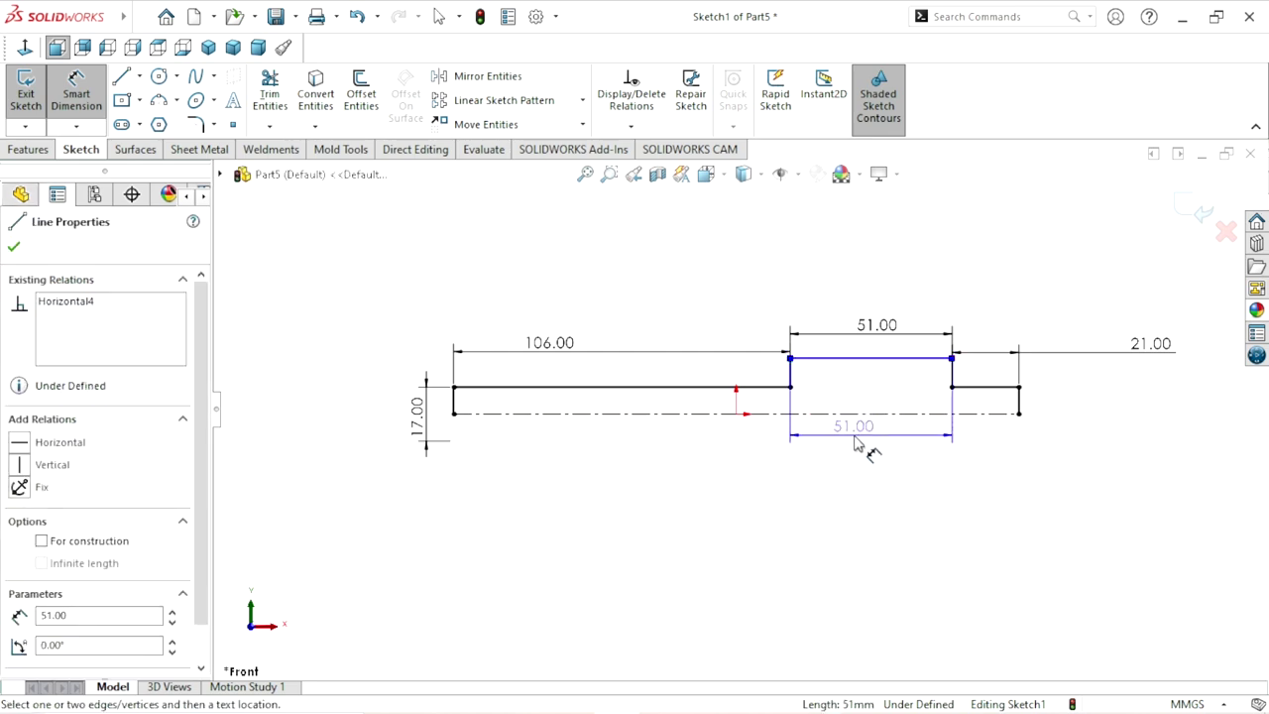
pyautogui.click(856, 415)
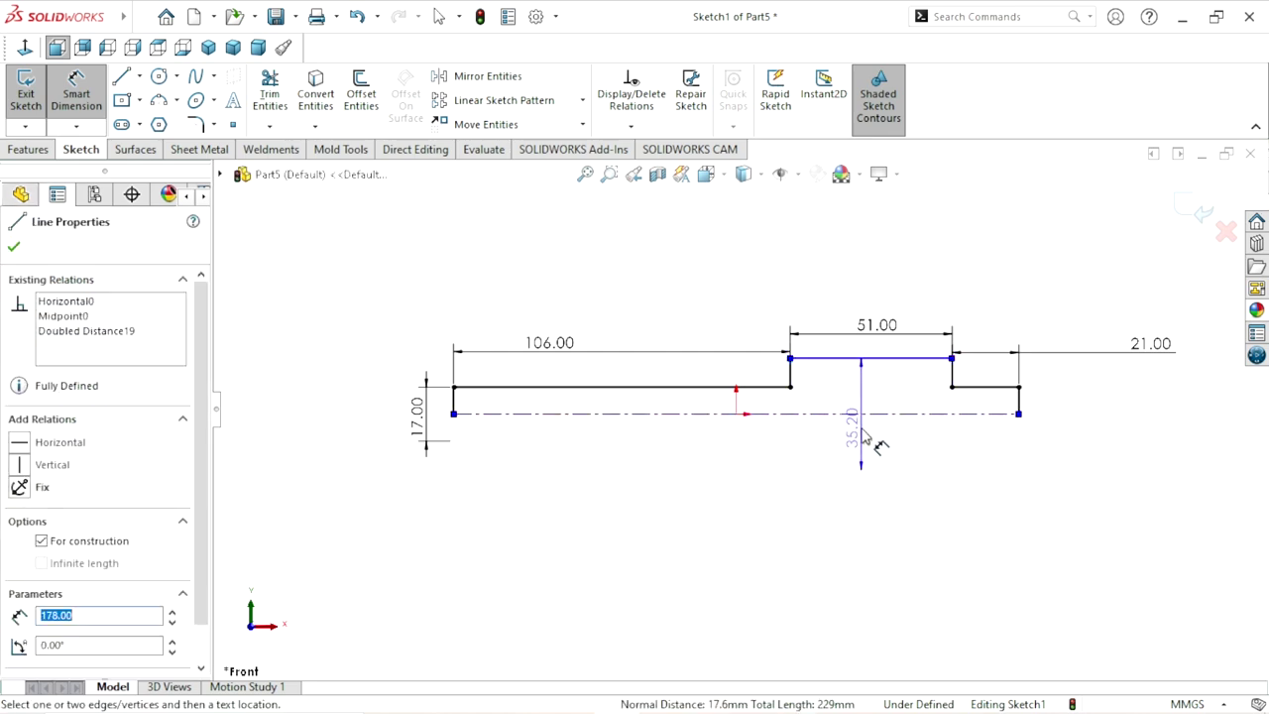
pyautogui.click(869, 437)
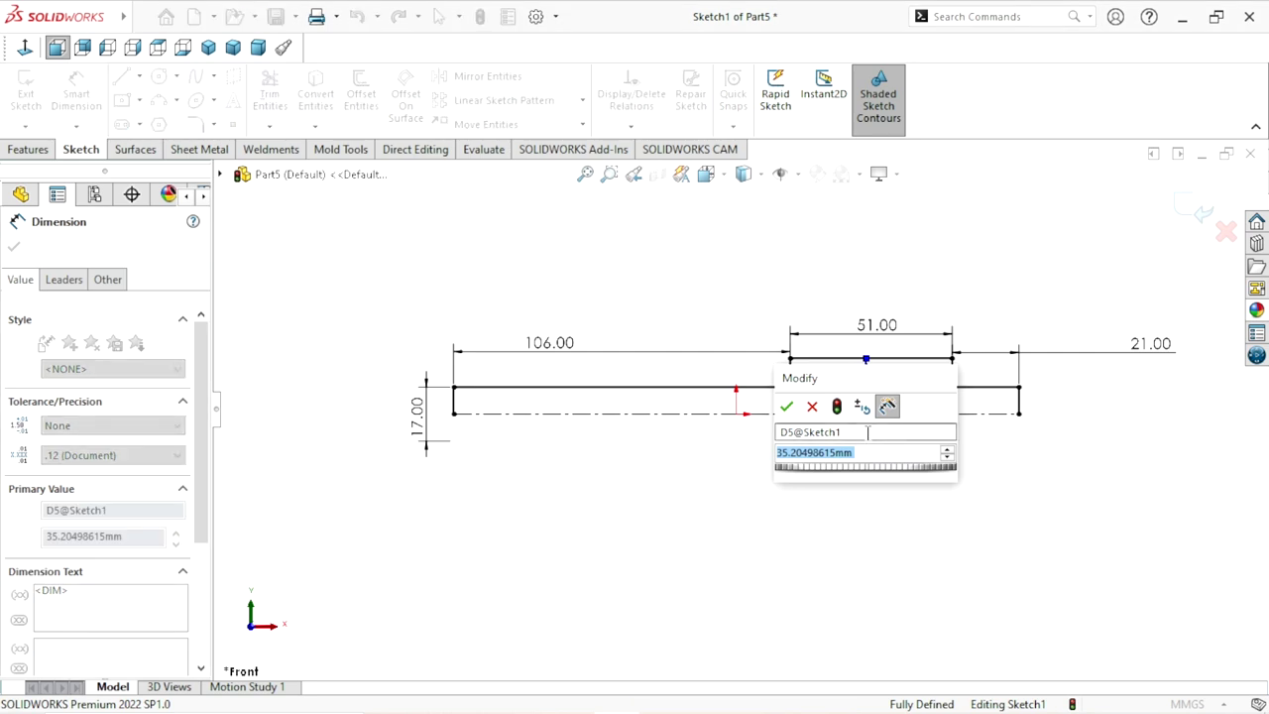
pyautogui.write('40')
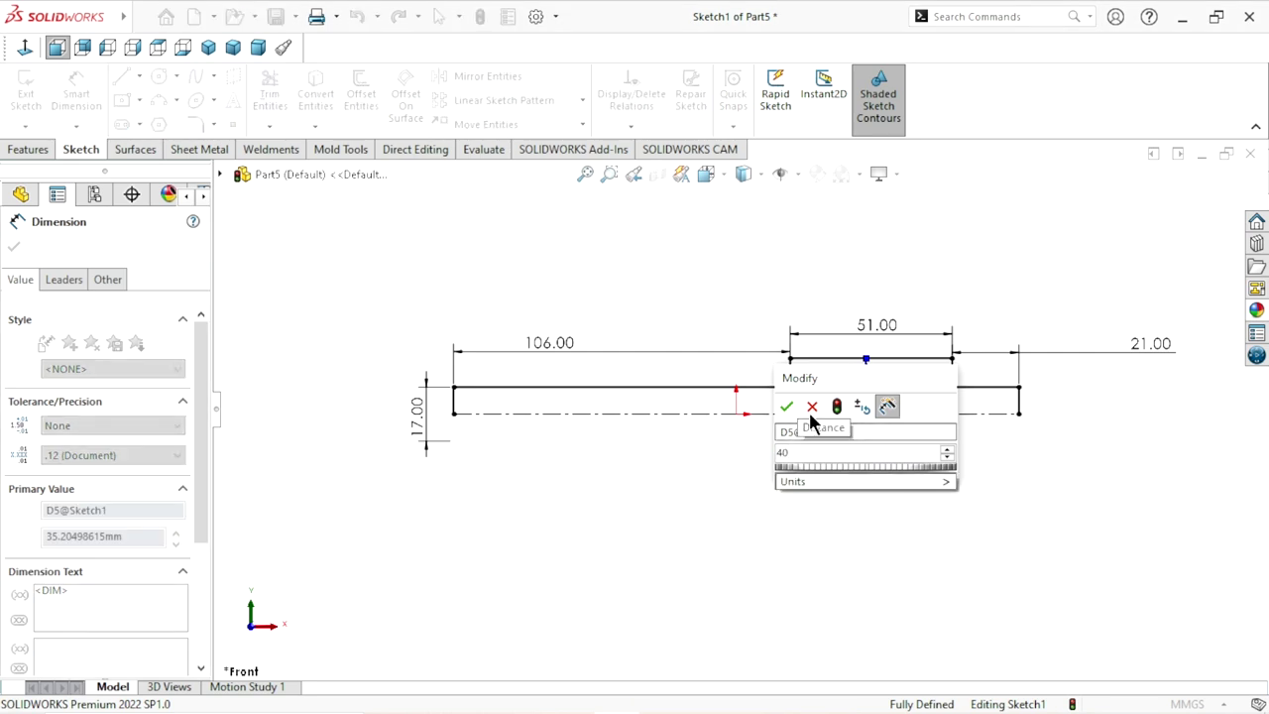
pyautogui.click(786, 407)
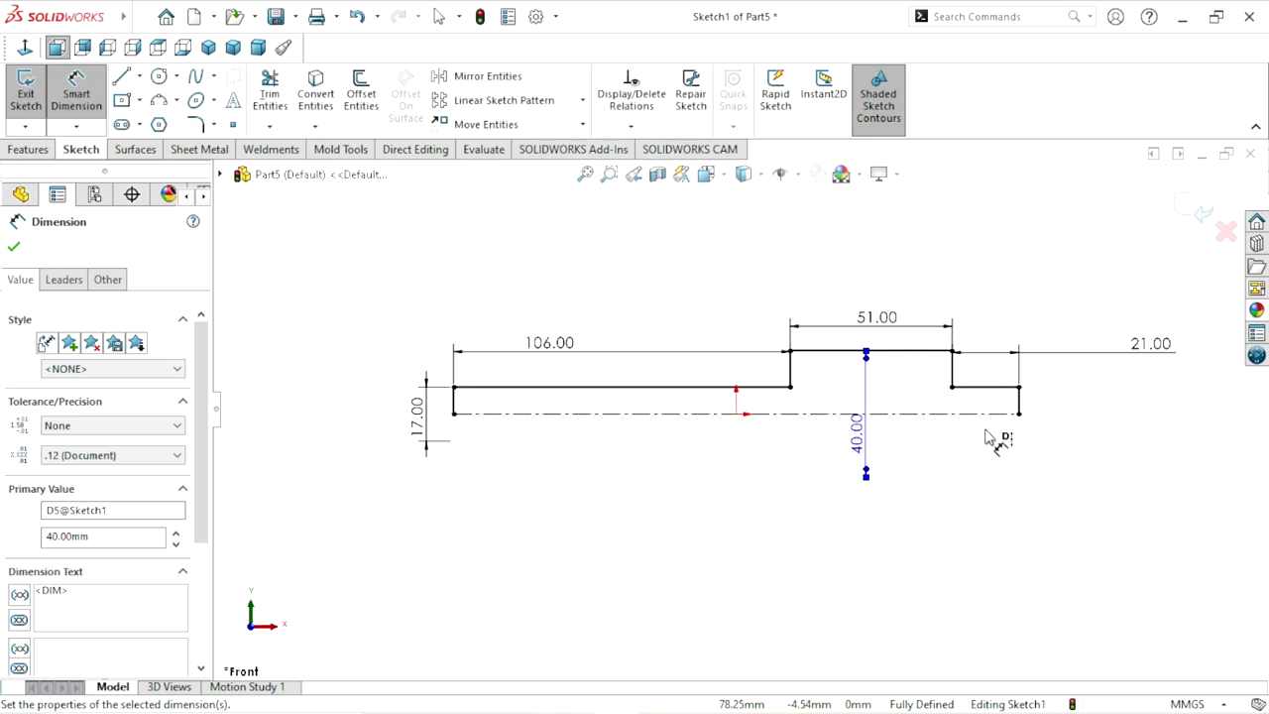
# Add a driven 17 mm dimension at the right end.
pyautogui.click(1000, 389)
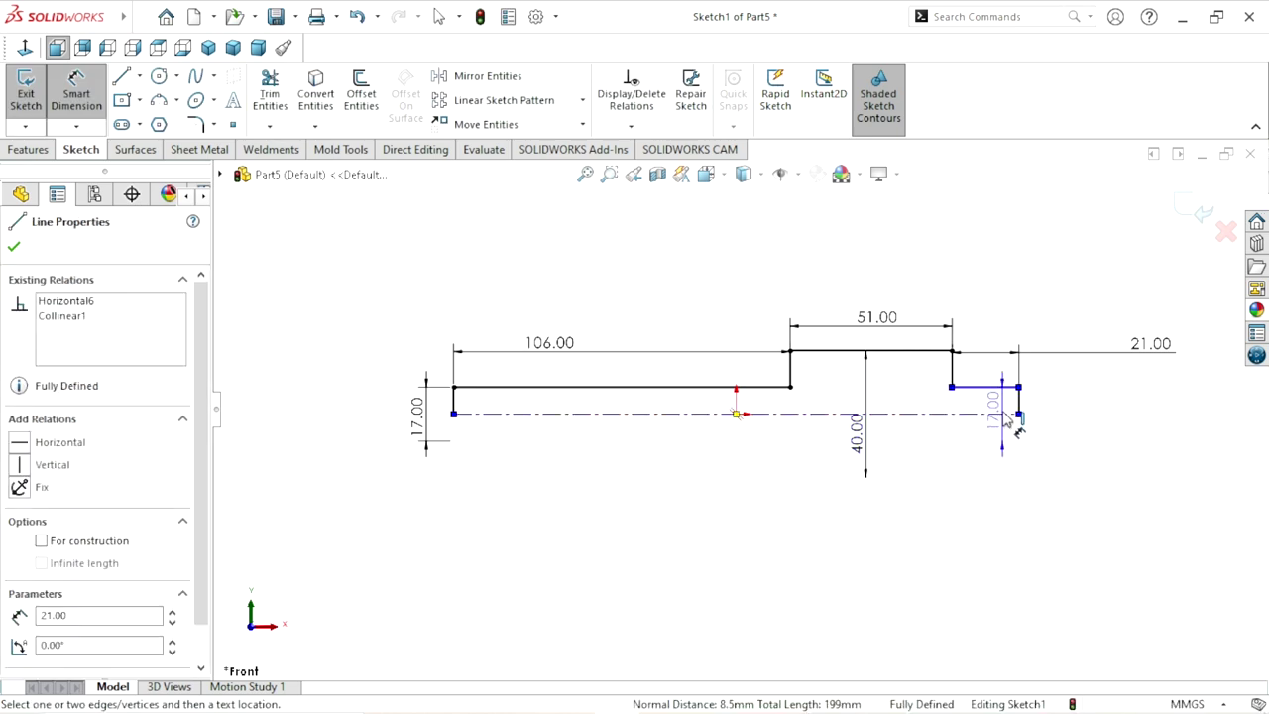
pyautogui.click(1073, 424)
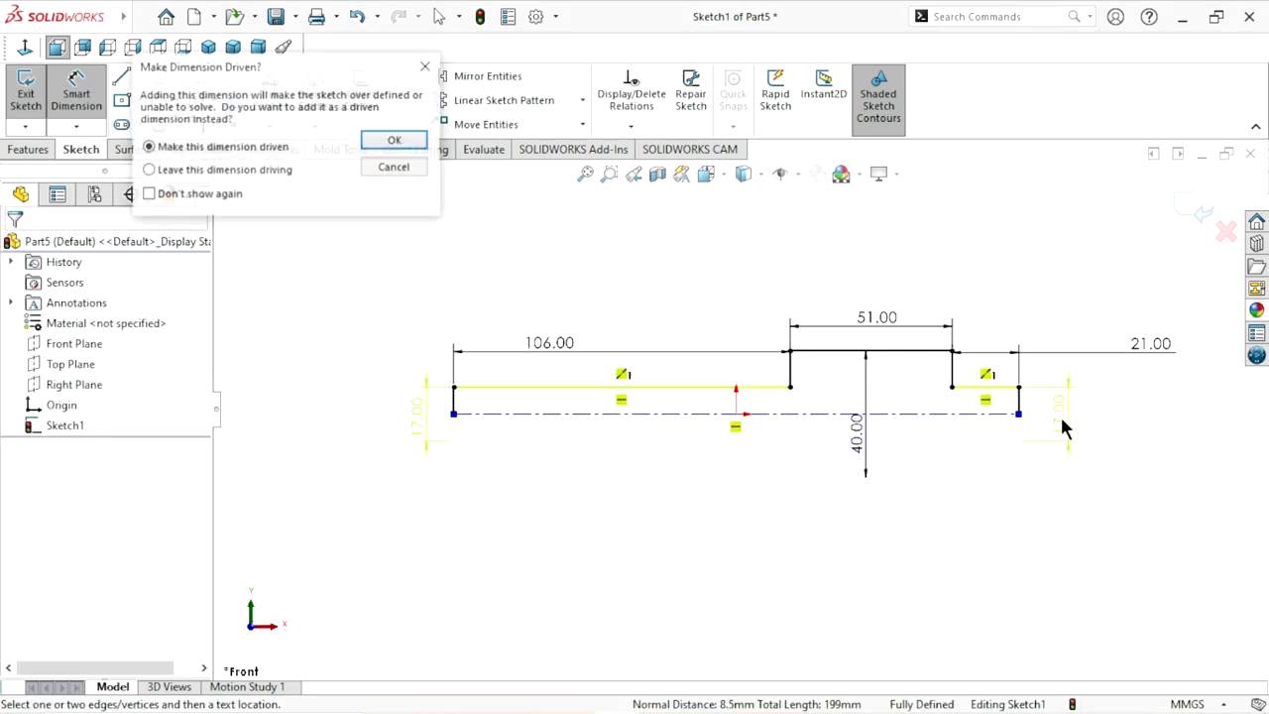
pyautogui.click(395, 144)
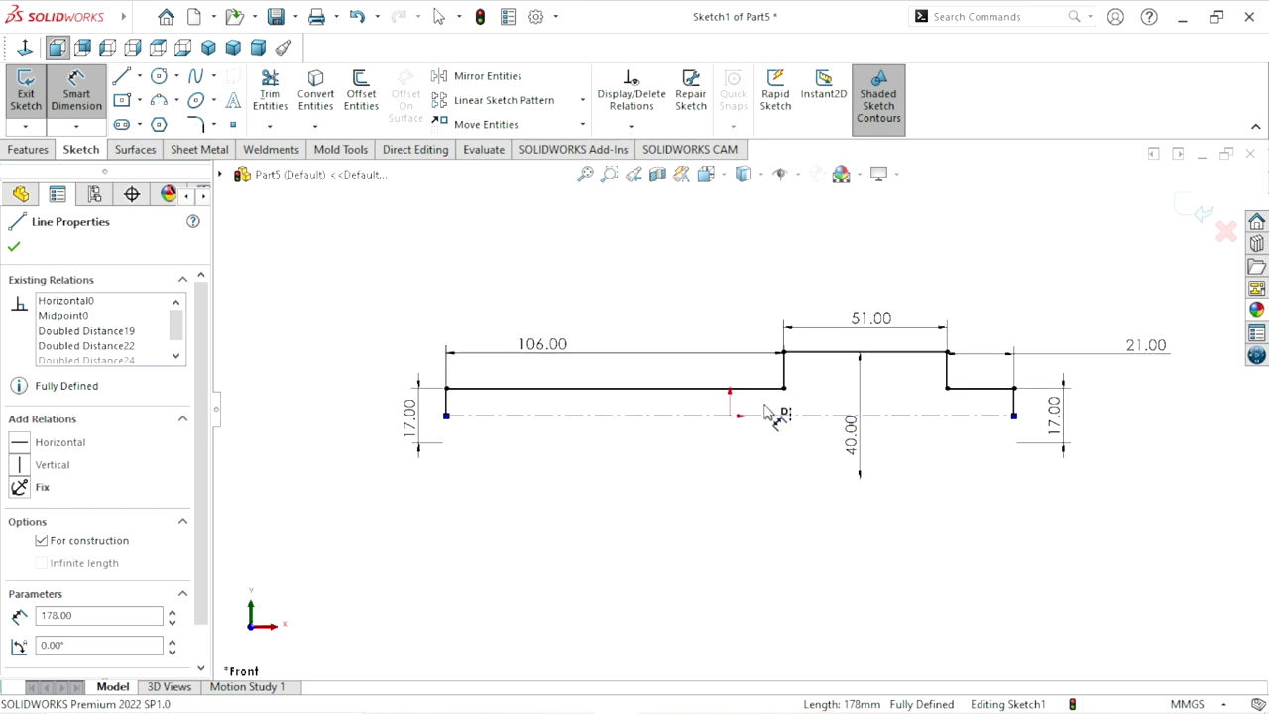
pyautogui.click(20, 248)
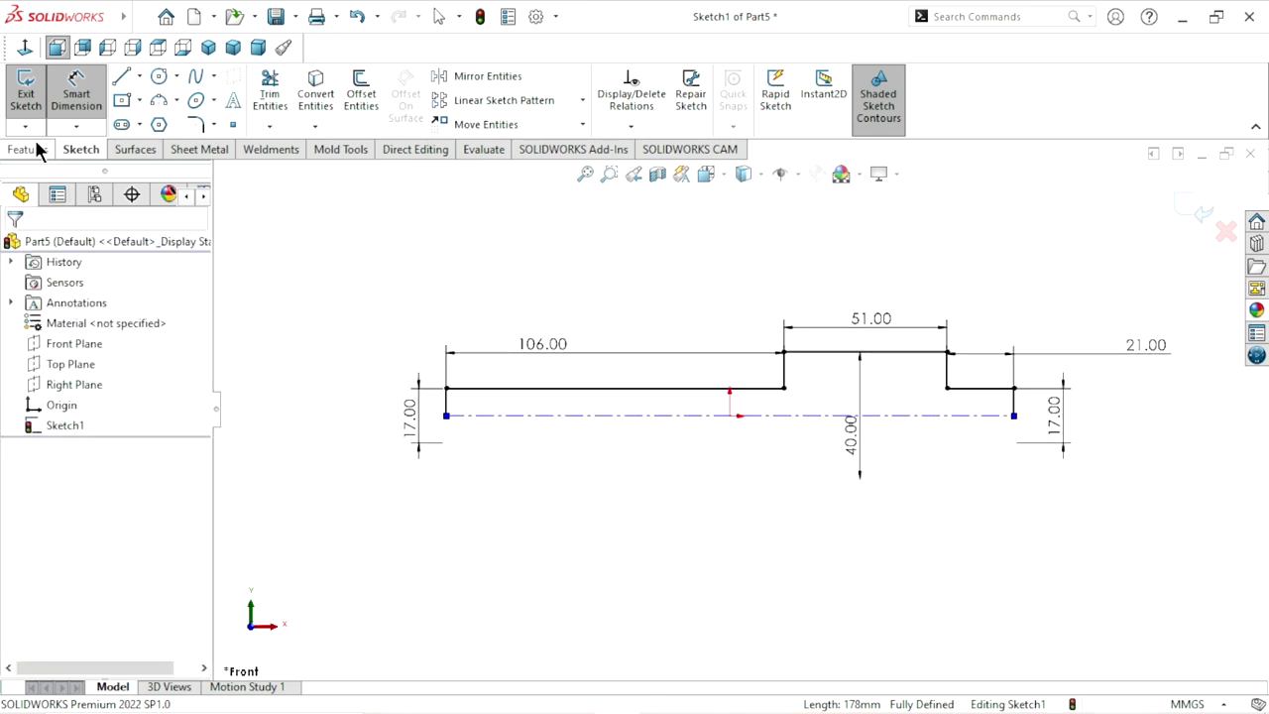
pyautogui.click(30, 146)
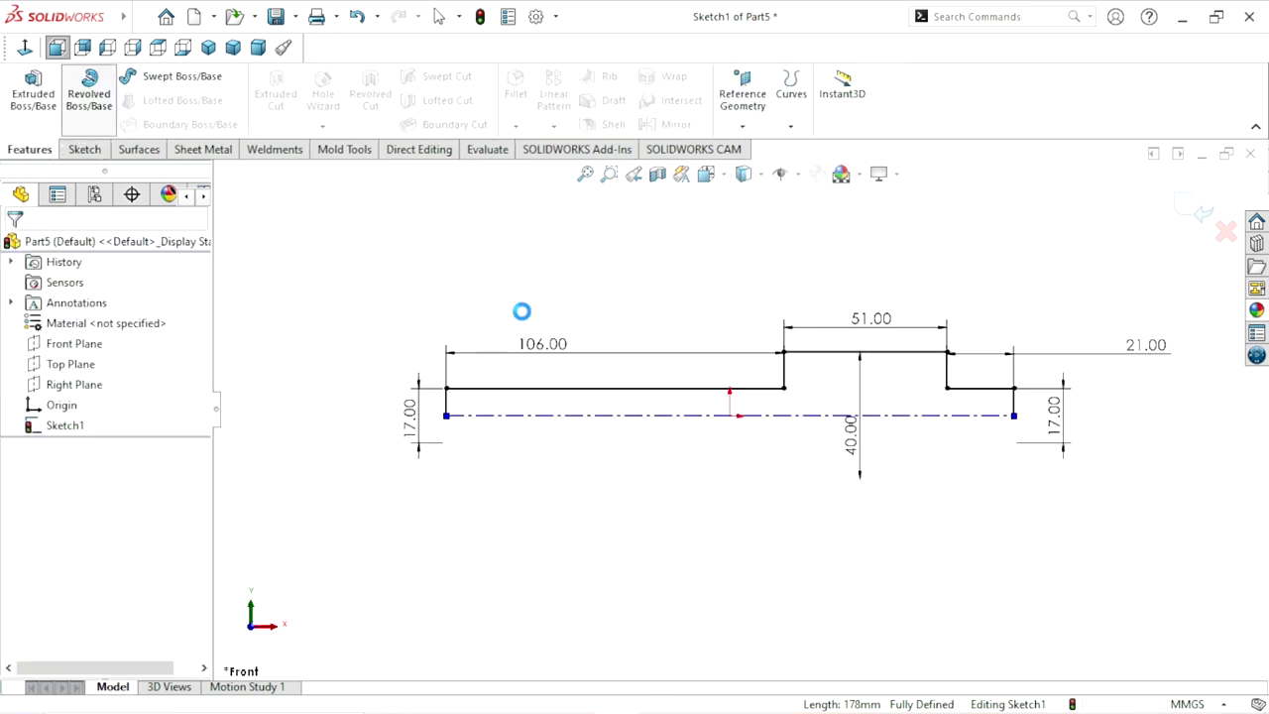
# Revolve the profile a full 360° about the centerline into Revolve1.
pyautogui.click(680, 374)
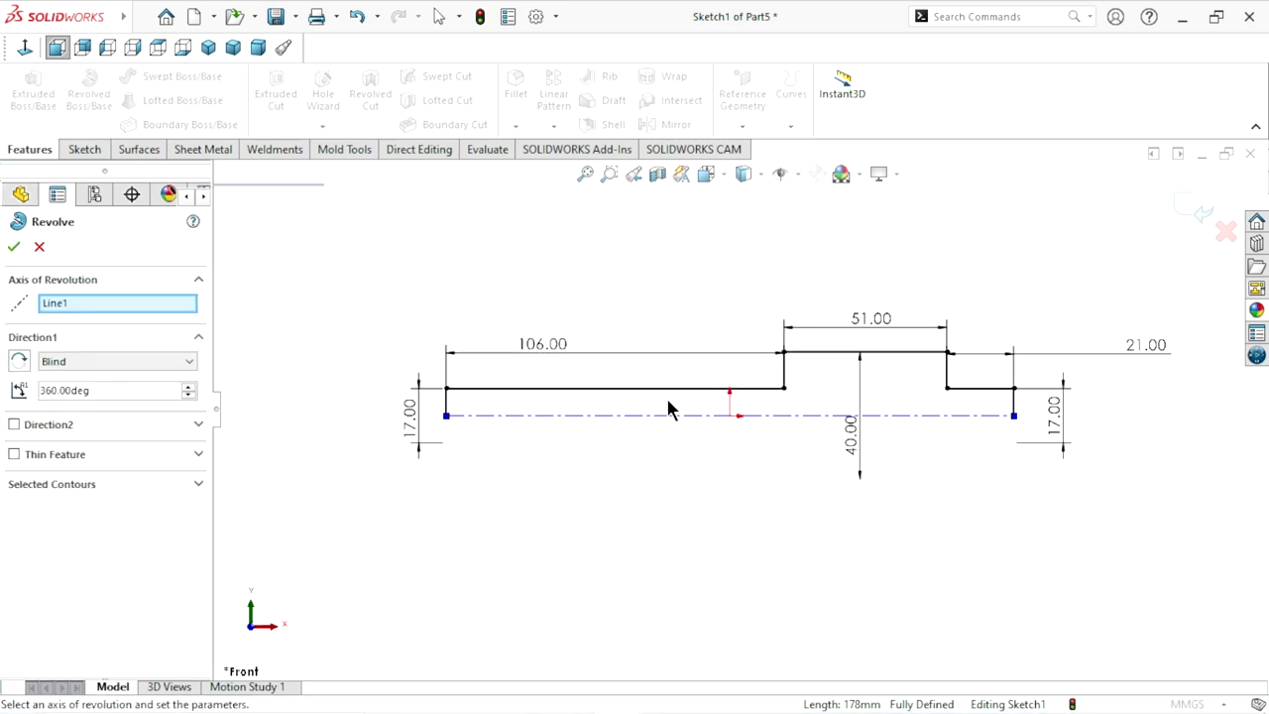
pyautogui.scroll(-2, 784, 431)
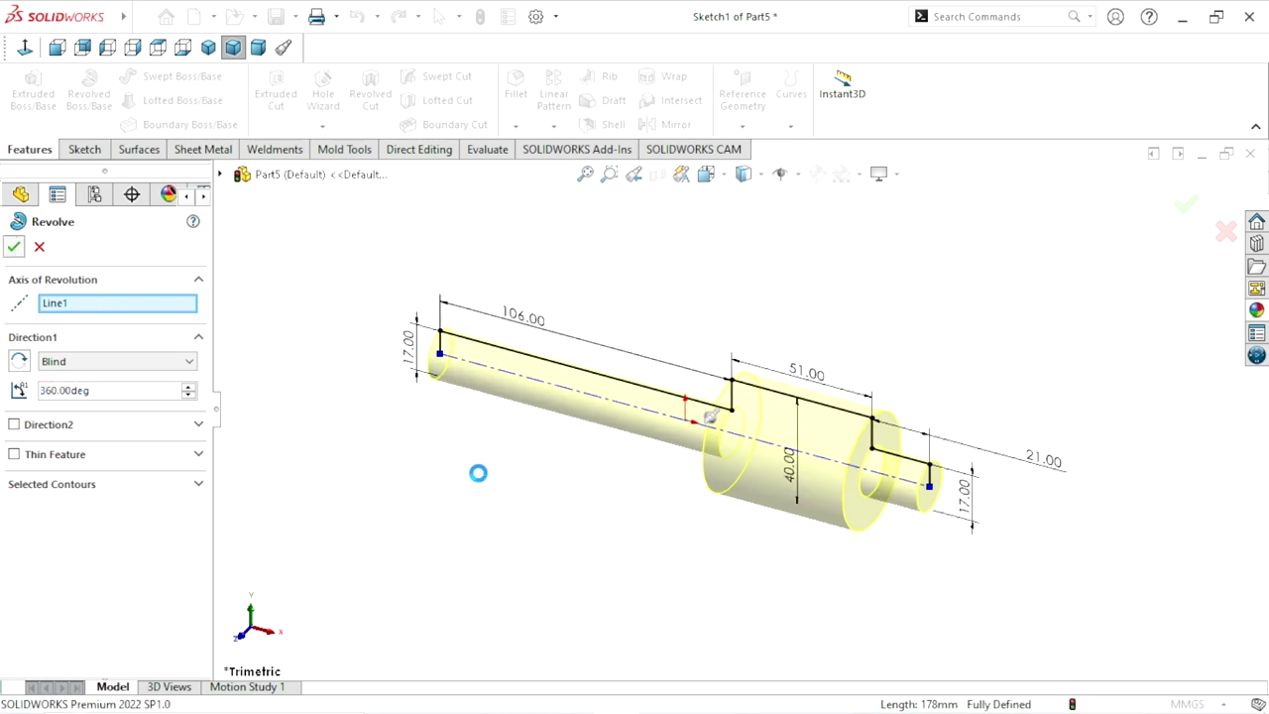
pyautogui.scroll(-2, 783, 441)
pyautogui.click(516, 126)
# Chamfer both shaft end faces at 1 mm × 45°.
pyautogui.click(521, 171)
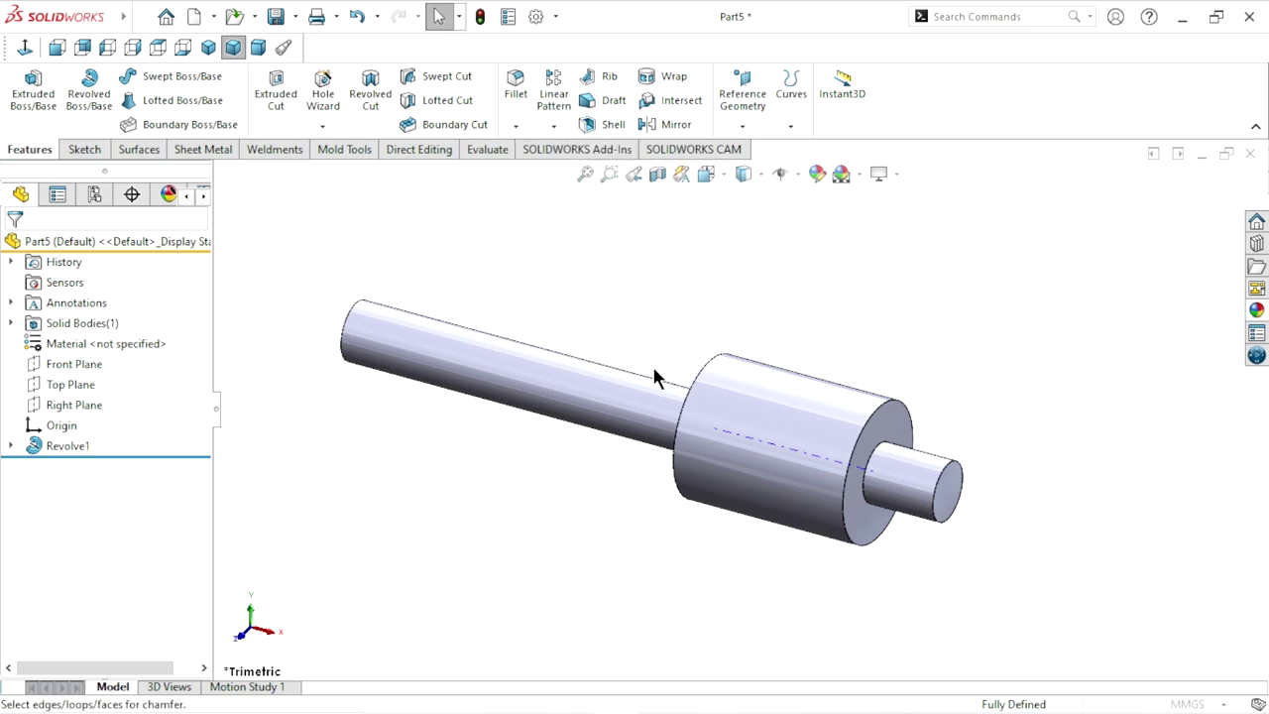
pyautogui.click(112, 621)
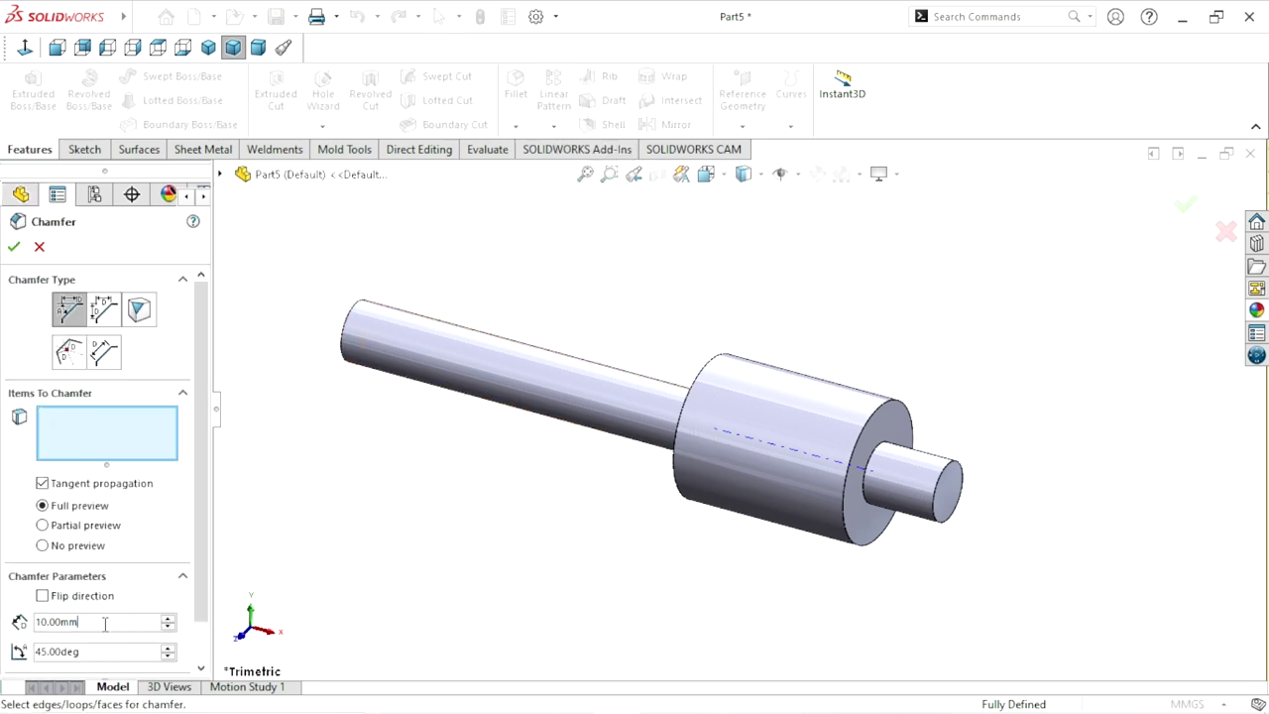
pyautogui.write('1')
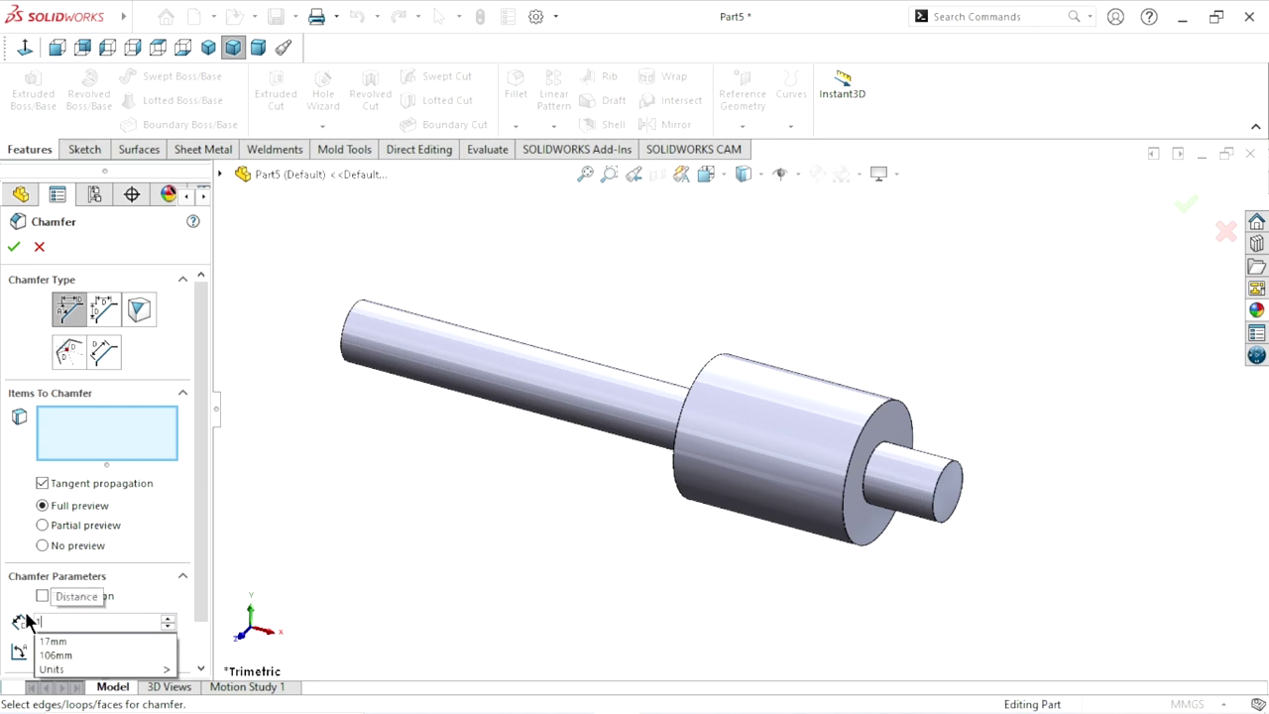
pyautogui.press('Return')
pyautogui.click(949, 503)
pyautogui.moveTo(575, 529)
pyautogui.mouseDown(button='middle')
pyautogui.moveTo(482, 467)
pyautogui.moveTo(544, 476)
pyautogui.mouseUp(button='middle')
pyautogui.click(499, 392)
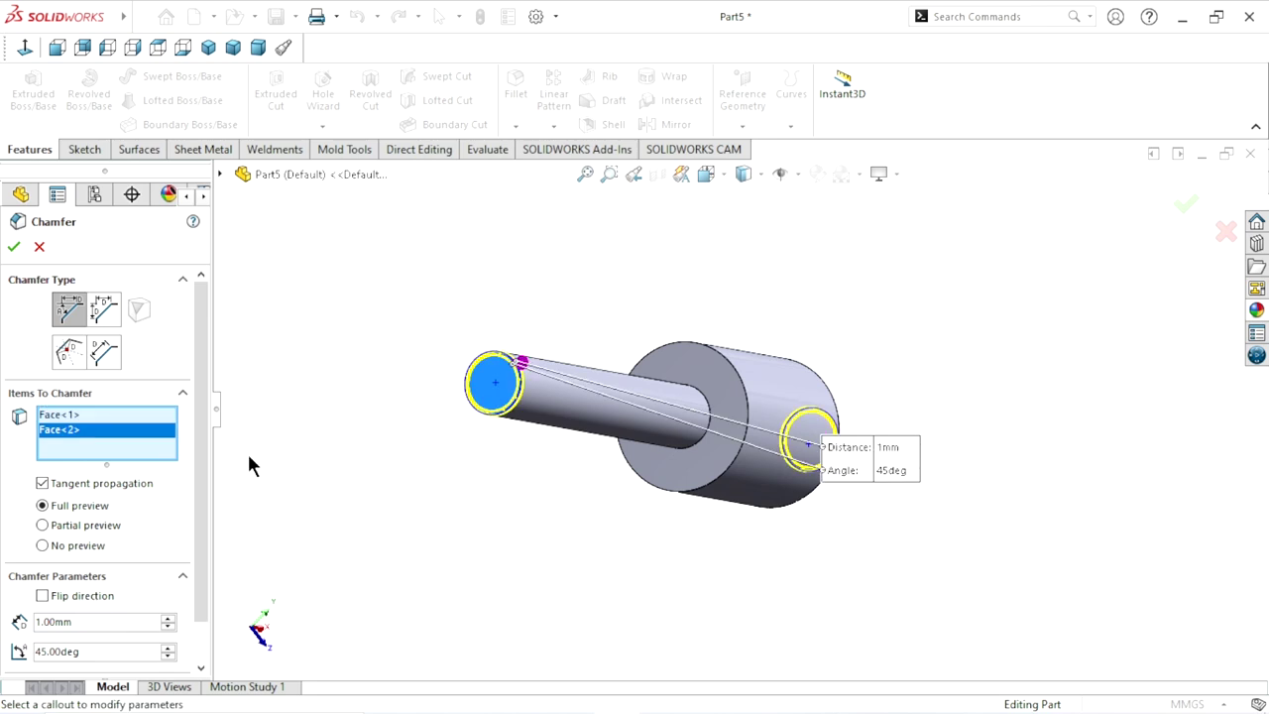
pyautogui.click(15, 250)
pyautogui.moveTo(487, 511)
pyautogui.mouseDown(button='middle')
pyautogui.moveTo(747, 419)
pyautogui.moveTo(742, 387)
pyautogui.moveTo(629, 368)
pyautogui.moveTo(839, 488)
pyautogui.mouseUp(button='middle')
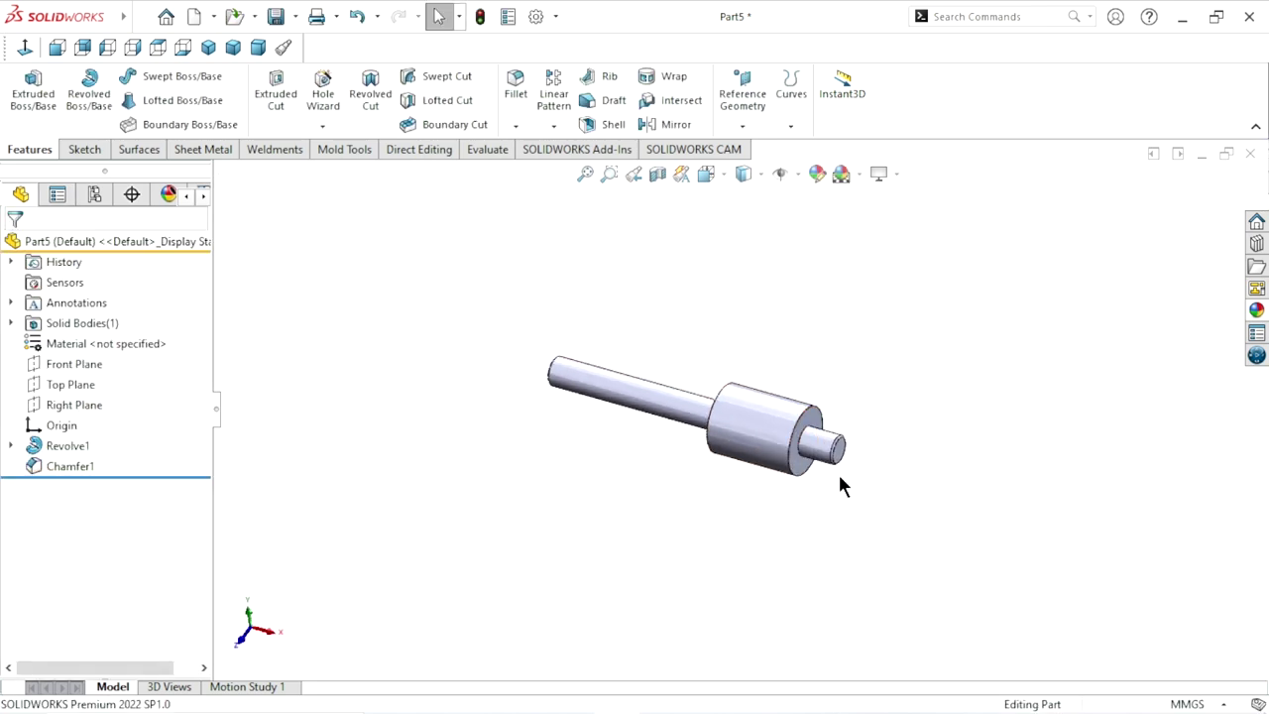
# Create Plane1 as a mid plane between the middle cylinder's two end faces.
pyautogui.scroll(-3, 787, 417)
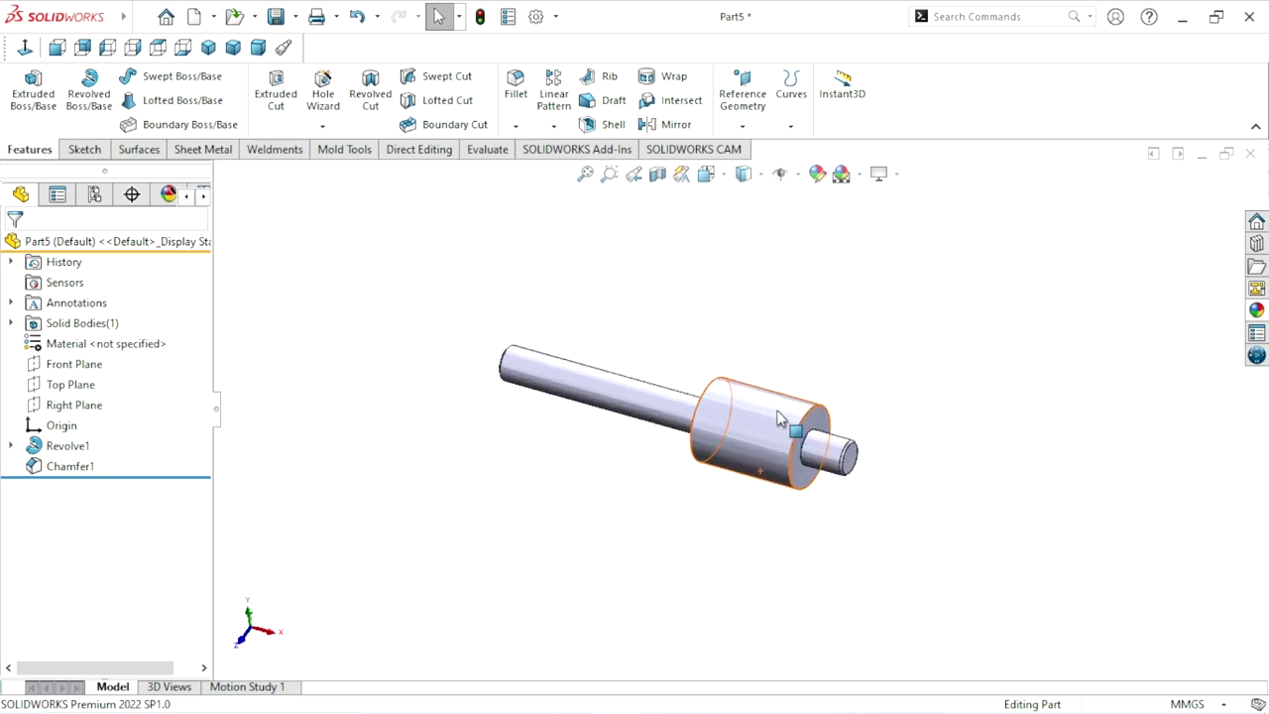
pyautogui.click(741, 126)
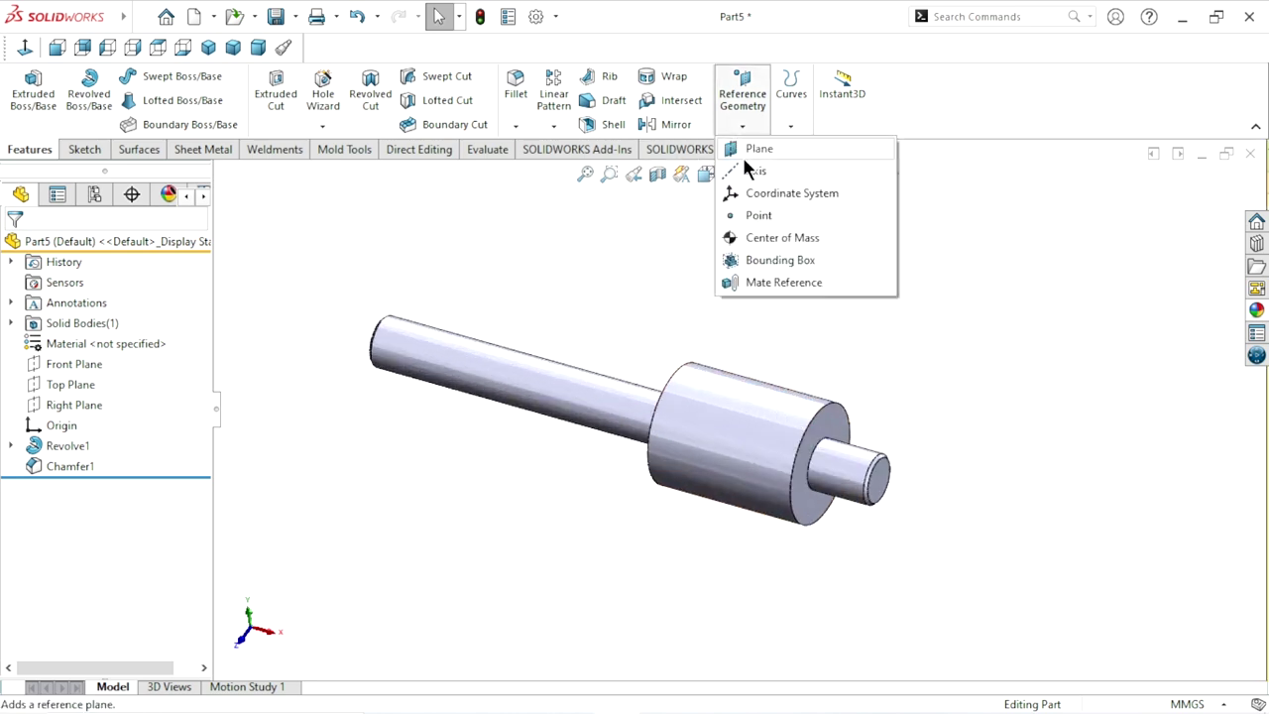
pyautogui.click(756, 150)
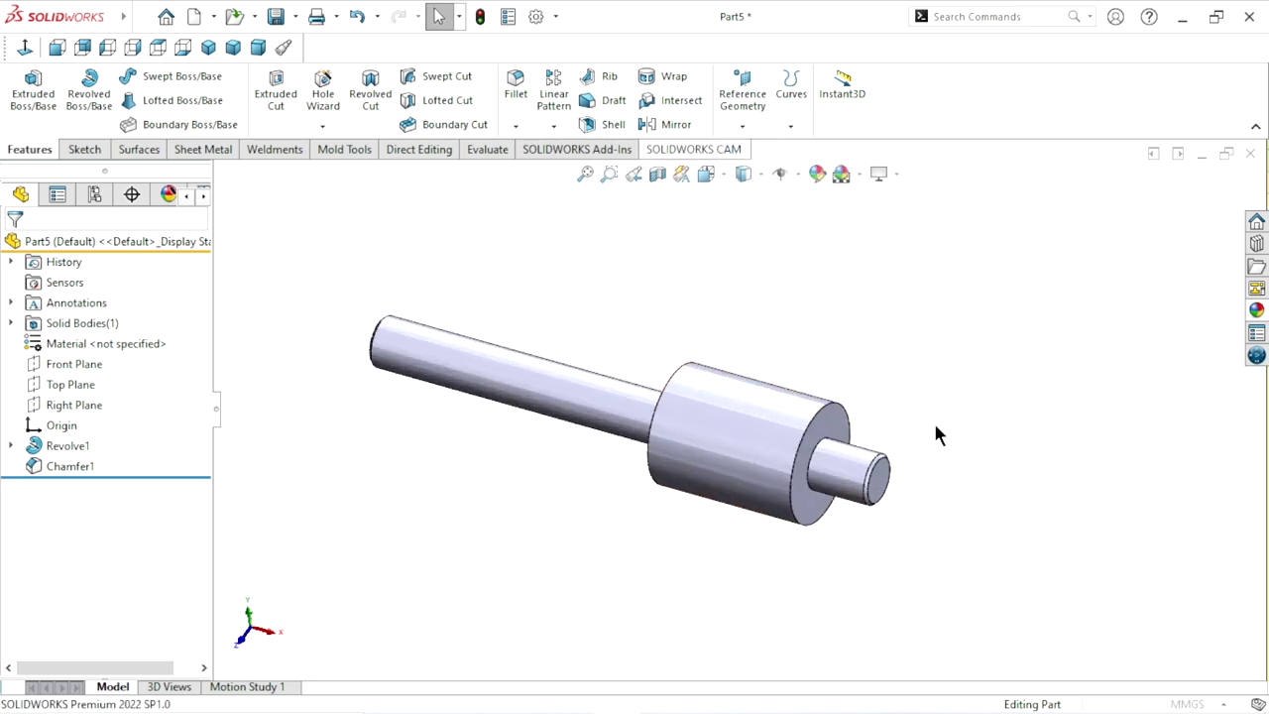
pyautogui.scroll(-2, 917, 424)
pyautogui.scroll(-1, 912, 426)
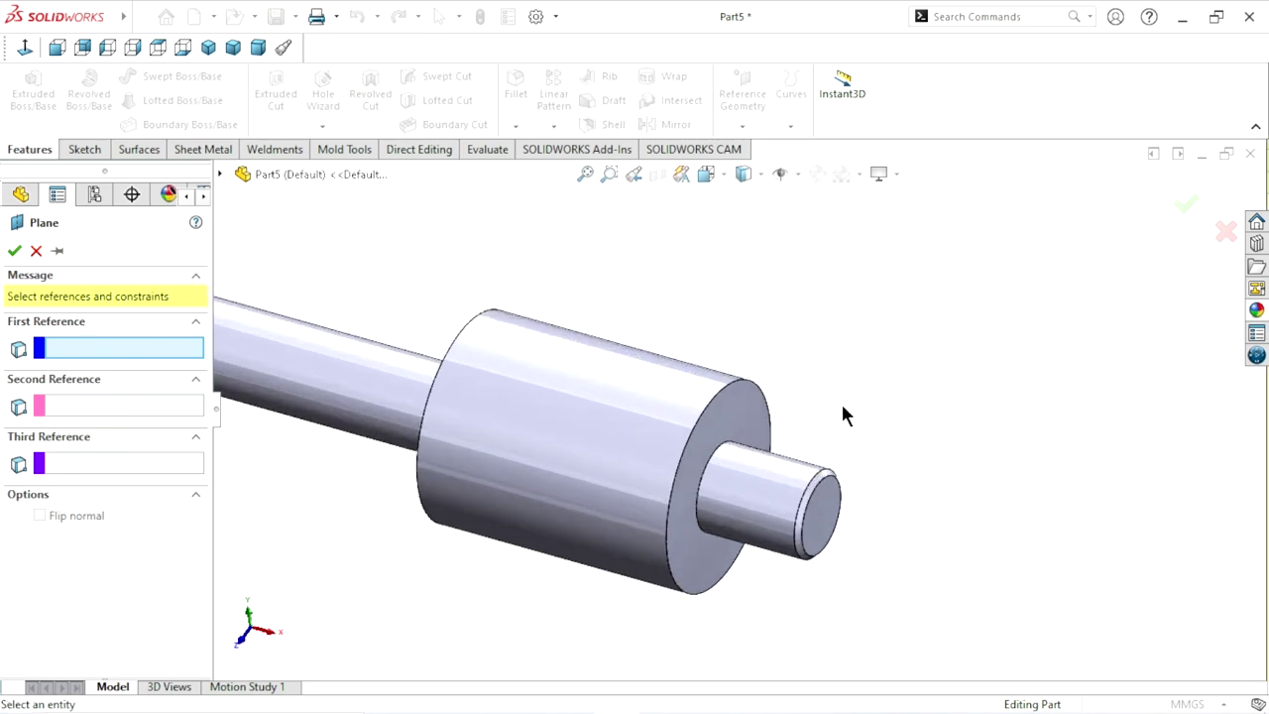
pyautogui.click(748, 402)
pyautogui.moveTo(864, 396); pyautogui.dragTo(920, 381, button='middle')
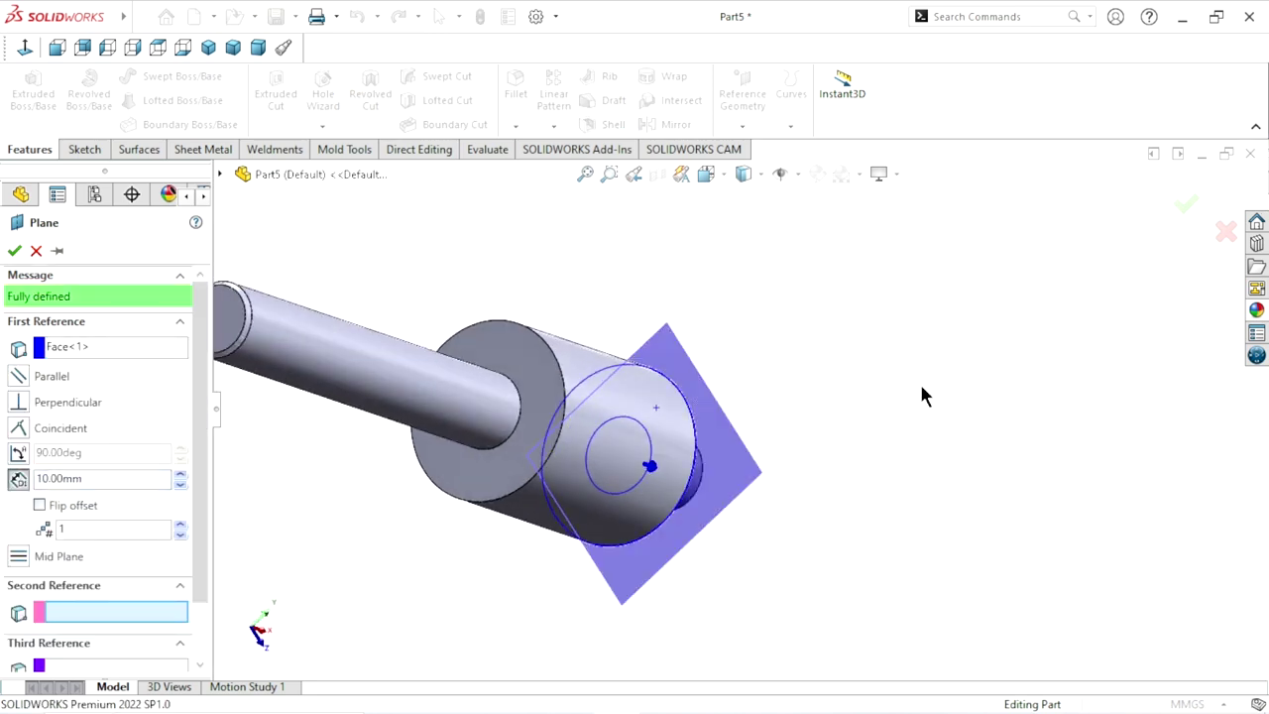
pyautogui.click(514, 367)
pyautogui.click(14, 250)
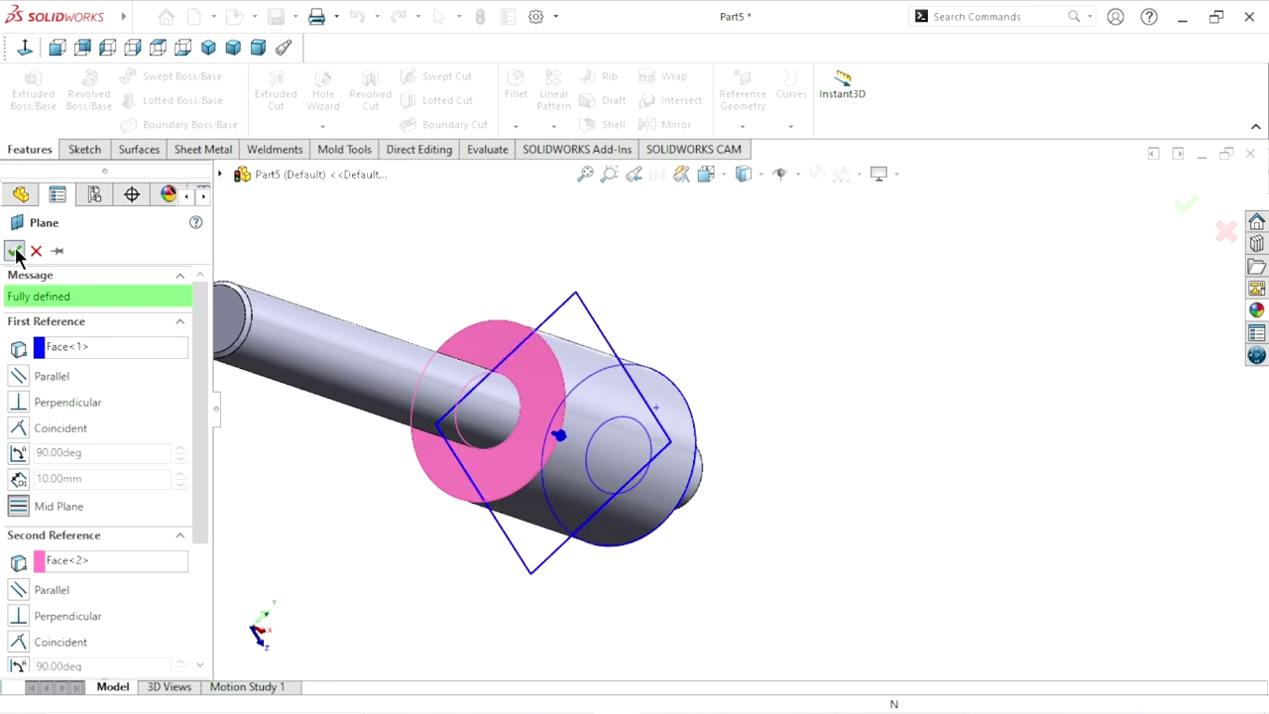
# Start a new sketch on Plane1.
pyautogui.moveTo(869, 382)
pyautogui.mouseDown(button='middle')
pyautogui.moveTo(769, 417)
pyautogui.moveTo(612, 280)
pyautogui.mouseUp(button='middle')
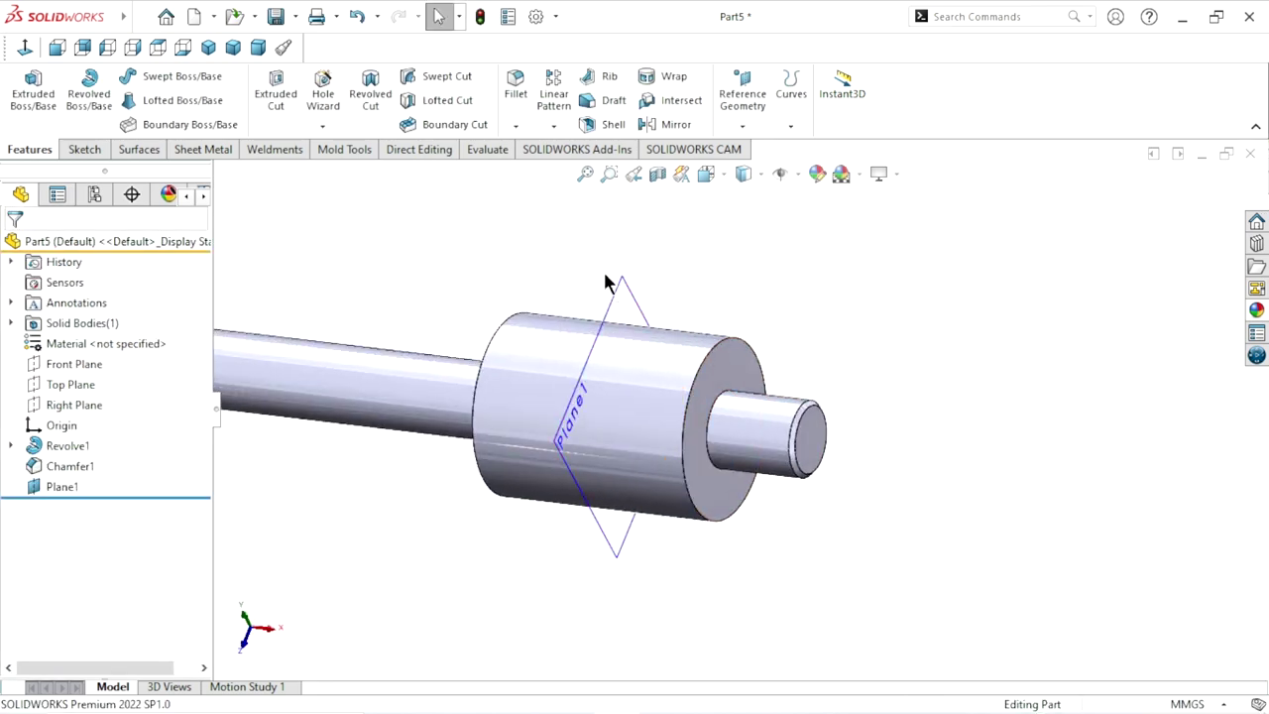
pyautogui.click(615, 295)
pyautogui.click(665, 234)
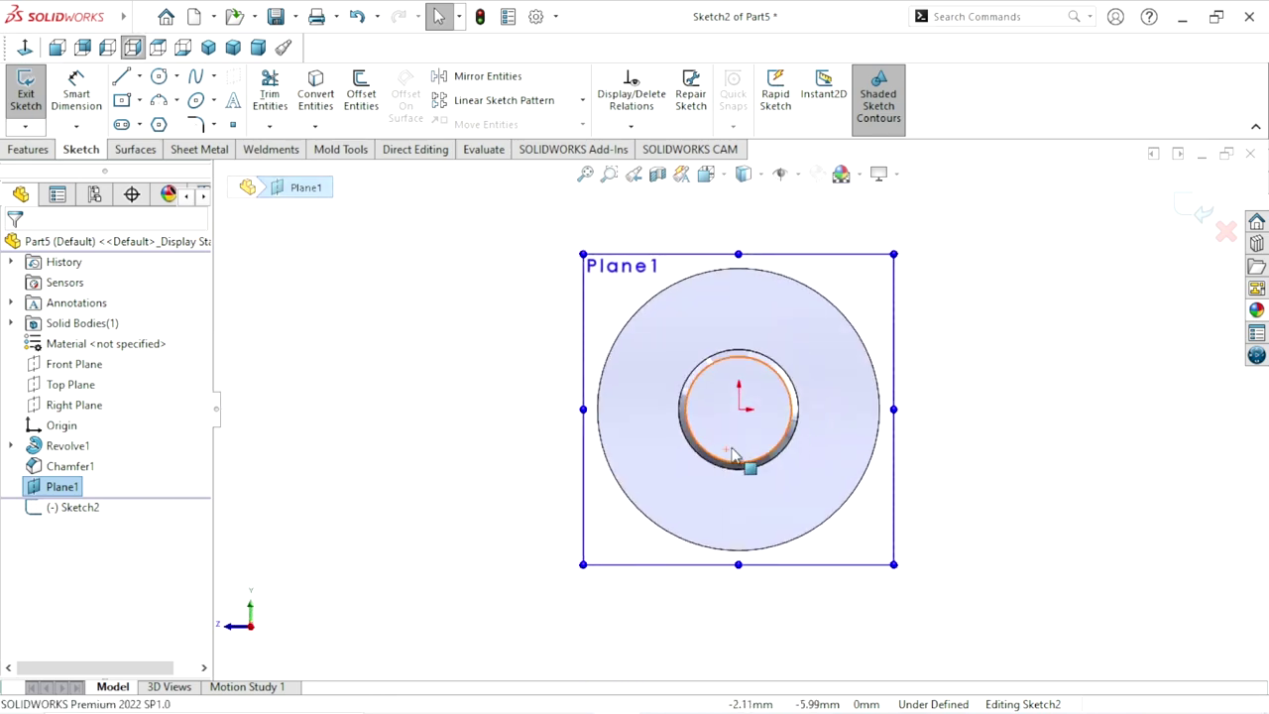
# Hide Plane1 from the view.
pyautogui.scroll(-1, 764, 286)
pyautogui.click(958, 368)
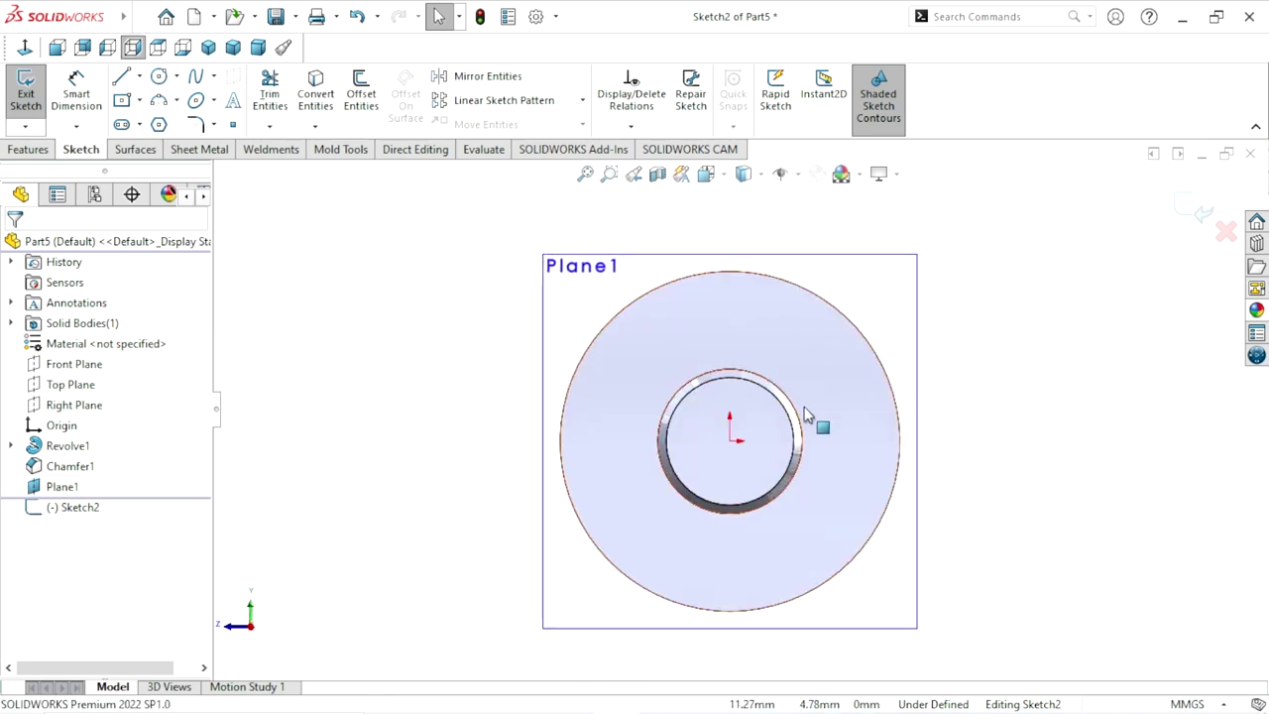
pyautogui.click(61, 487)
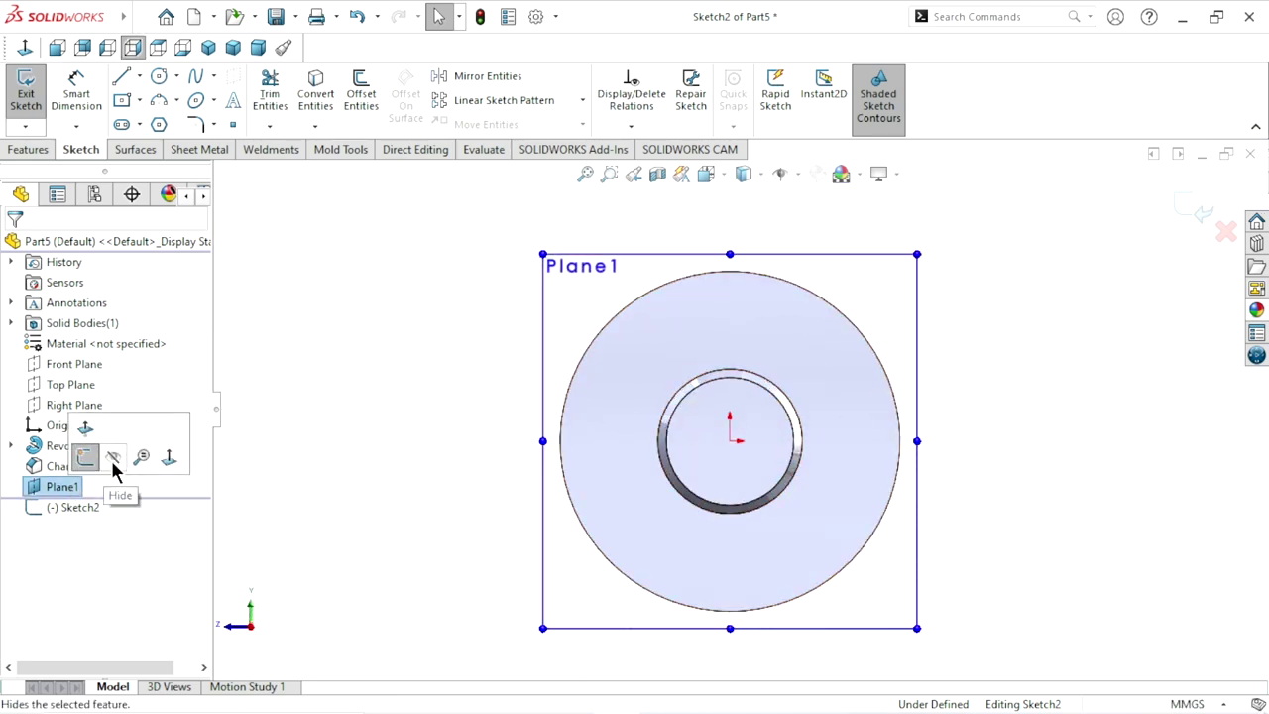
pyautogui.click(330, 463)
# Draw a vertical centerline from the origin up to the middle cylinder's outer edge.
pyautogui.click(139, 76)
pyautogui.click(152, 118)
pyautogui.click(730, 440)
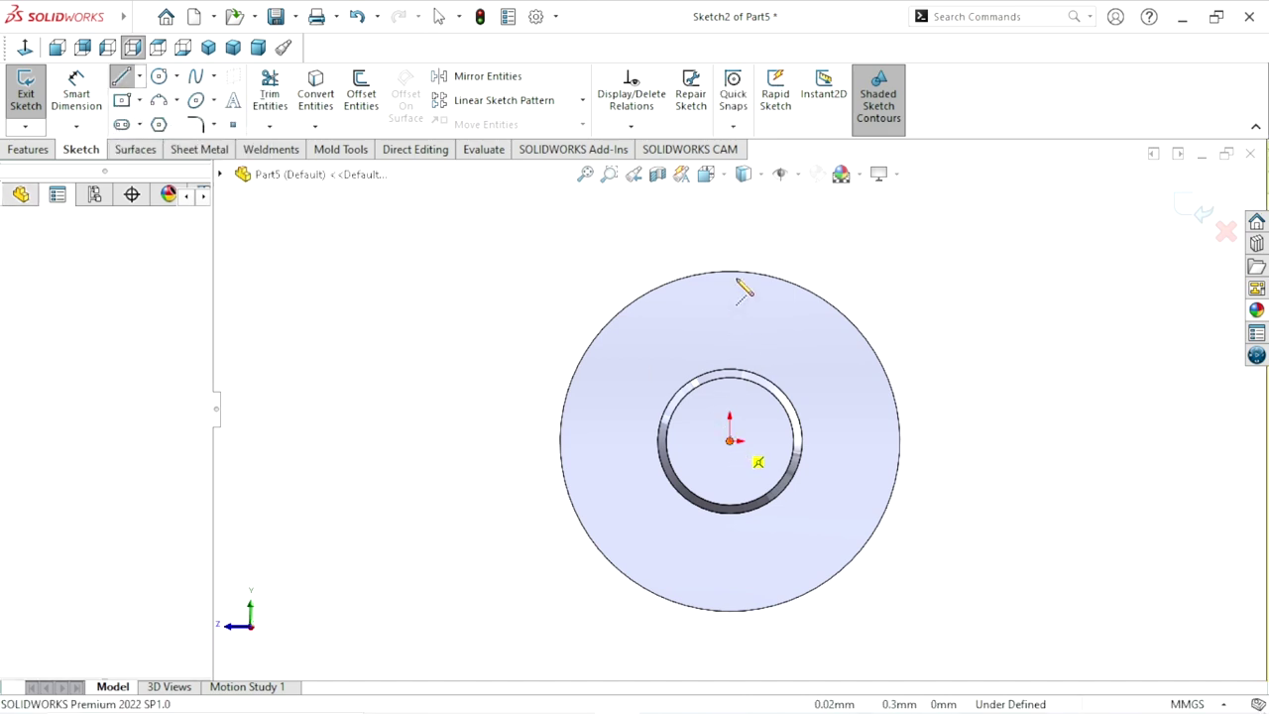
pyautogui.click(731, 272)
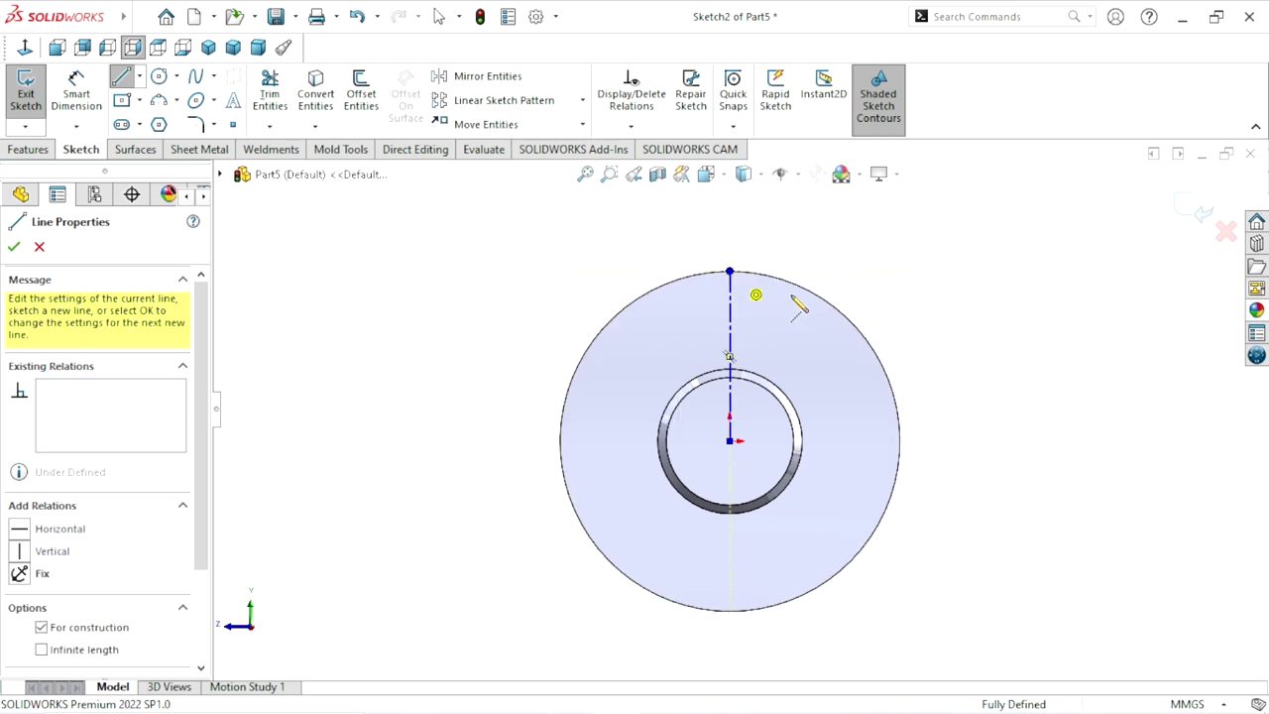
pyautogui.rightClick(940, 301)
pyautogui.click(965, 305)
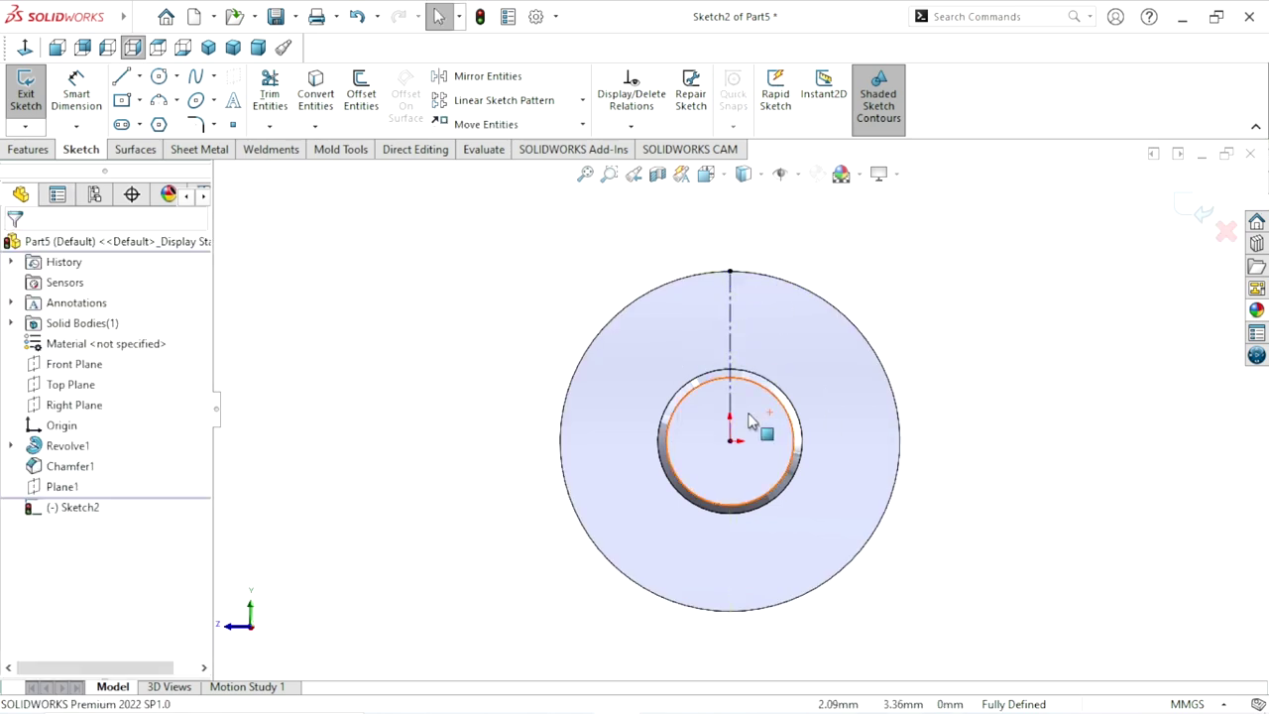
pyautogui.scroll(2, 756, 416)
pyautogui.scroll(-2, 756, 417)
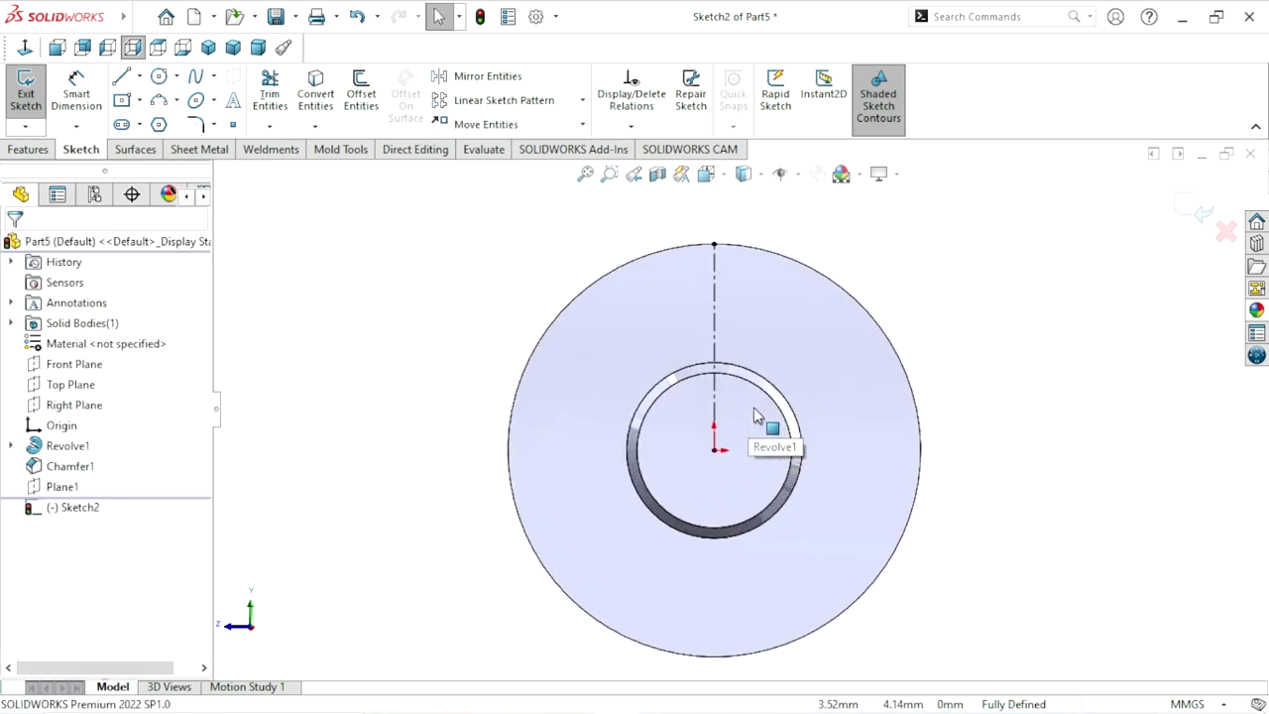
pyautogui.scroll(1, 755, 417)
pyautogui.scroll(-1, 790, 352)
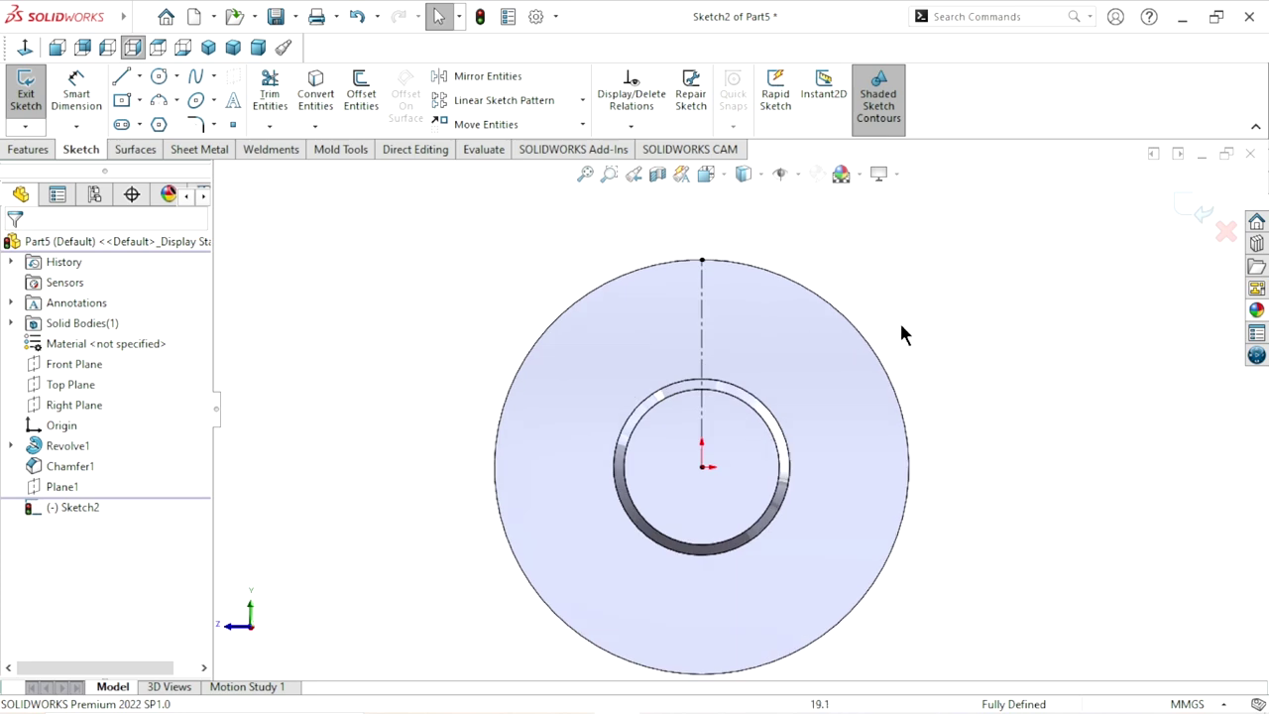
pyautogui.scroll(1, 768, 363)
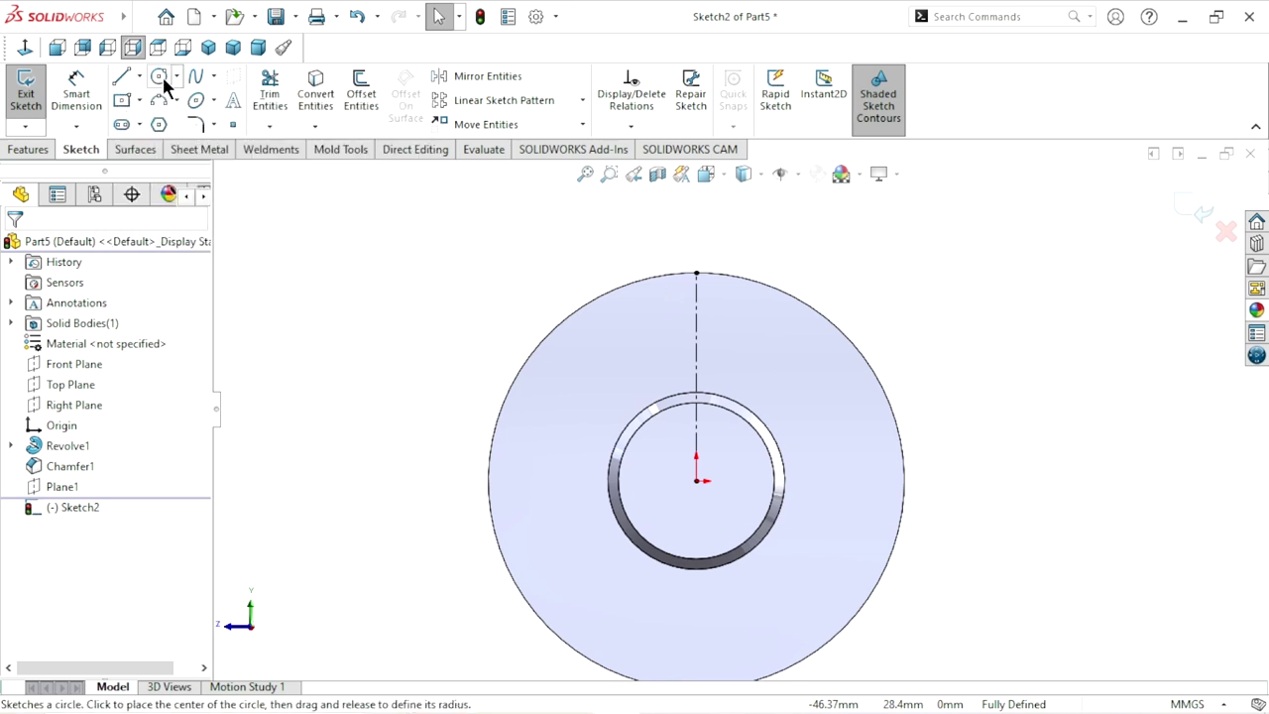
# Draw a large and a smaller circle, both centred on the origin.
pyautogui.click(159, 76)
pyautogui.click(696, 480)
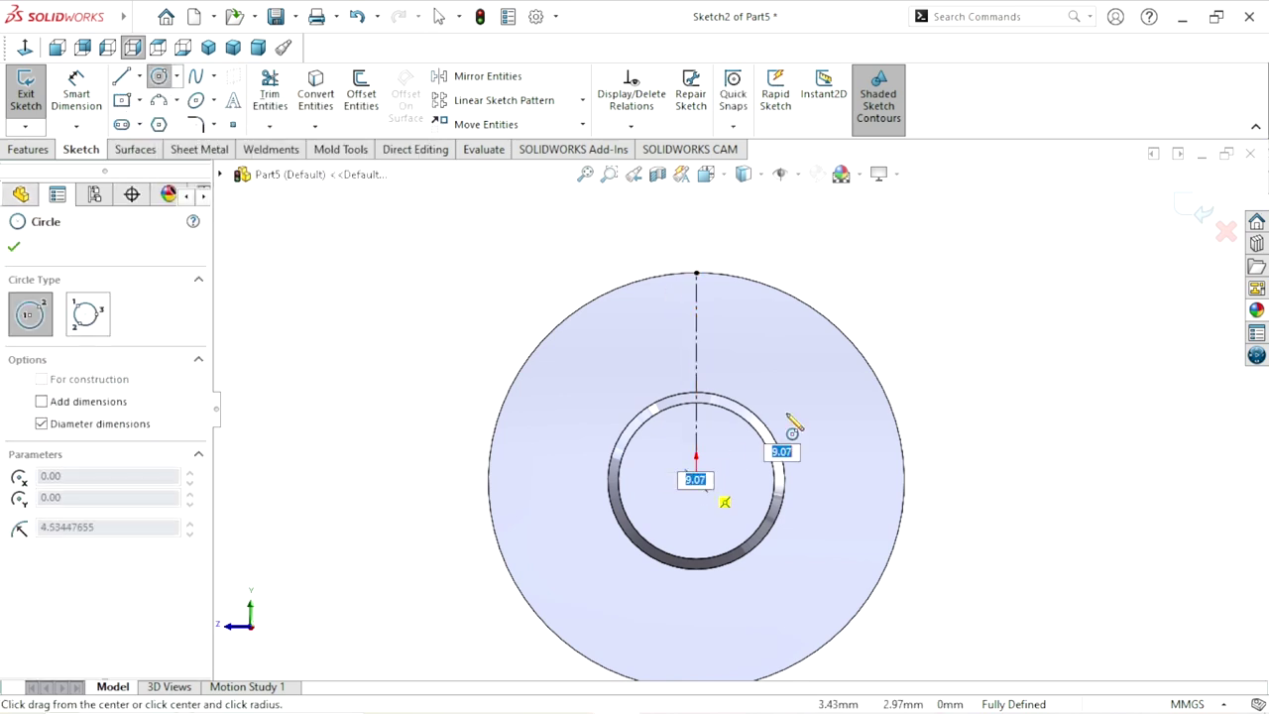
pyautogui.click(952, 415)
pyautogui.rightClick(958, 411)
pyautogui.click(998, 407)
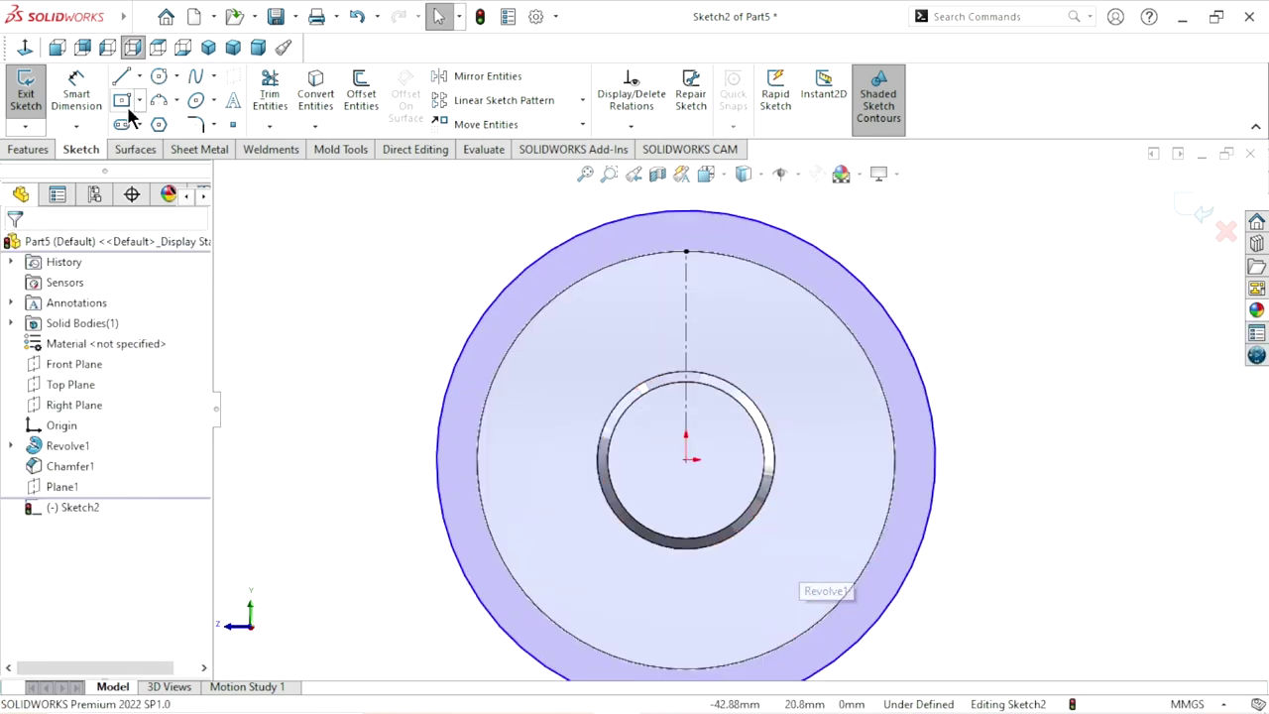
pyautogui.click(160, 75)
pyautogui.click(686, 460)
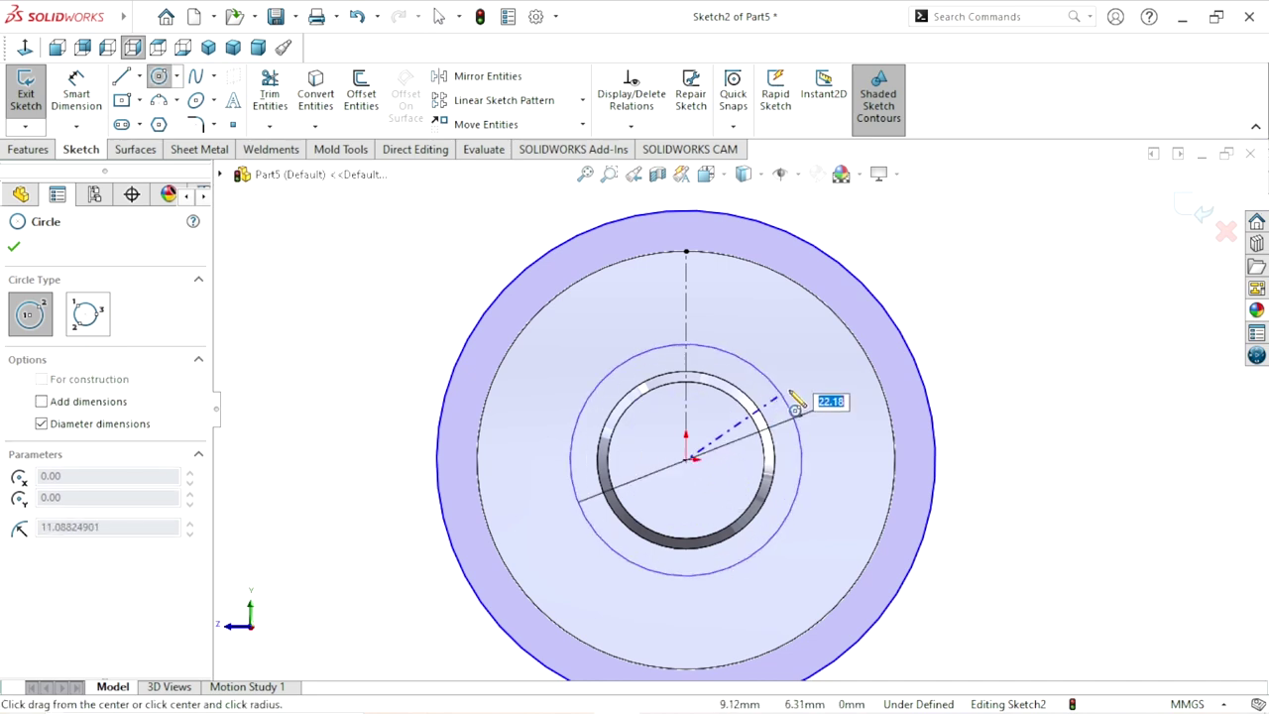
pyautogui.click(847, 365)
pyautogui.rightClick(986, 347)
pyautogui.click(982, 352)
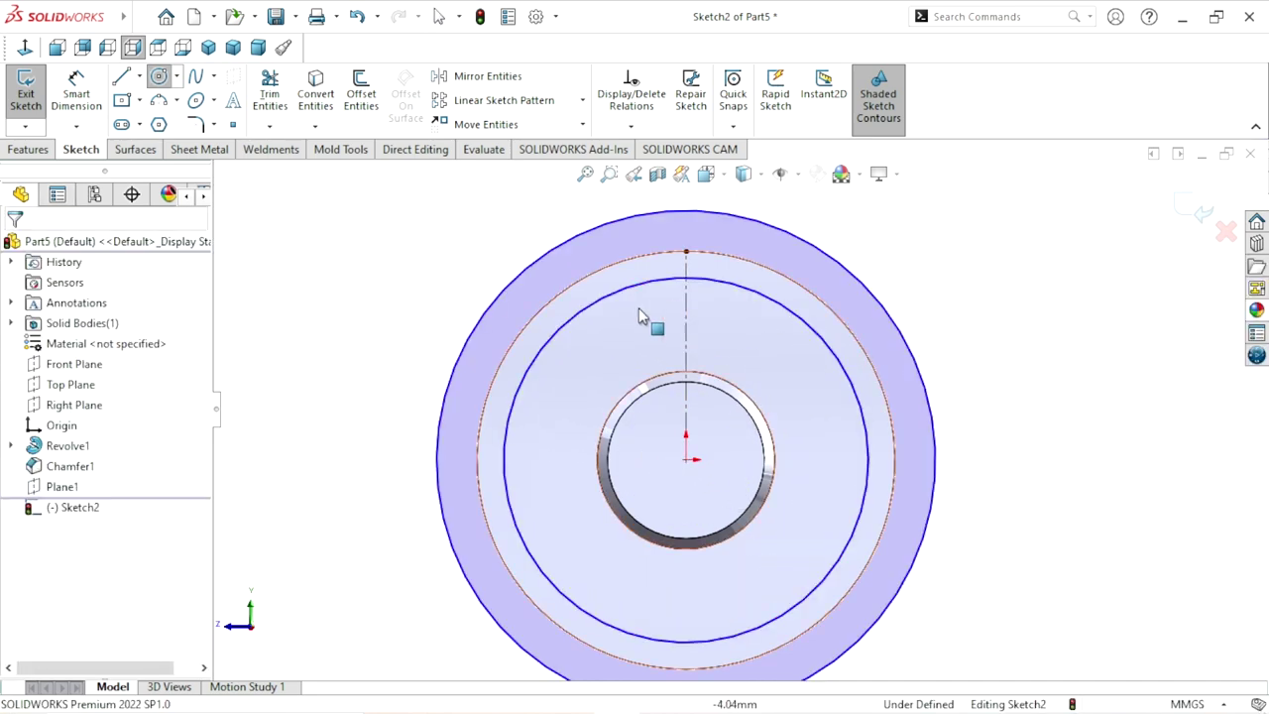
# Dimension the outer circle Ø43 mm and the inner circle Ø26 mm.
pyautogui.click(76, 89)
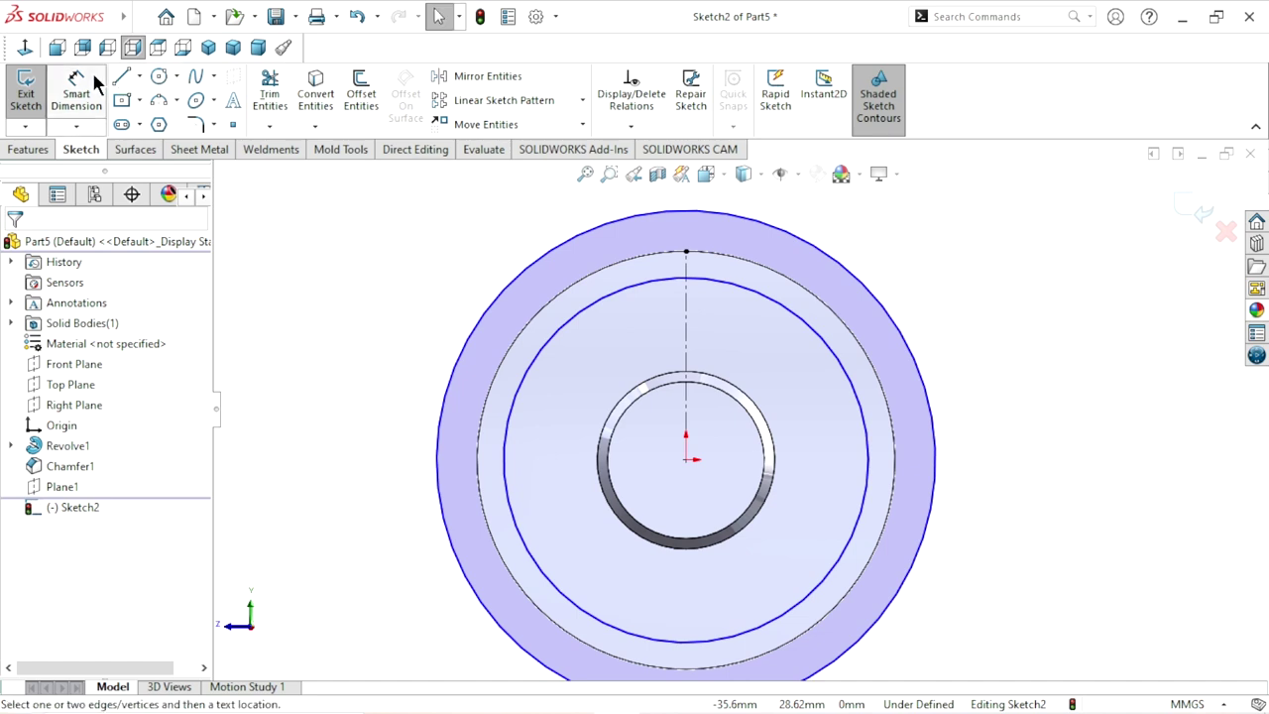
pyautogui.click(936, 433)
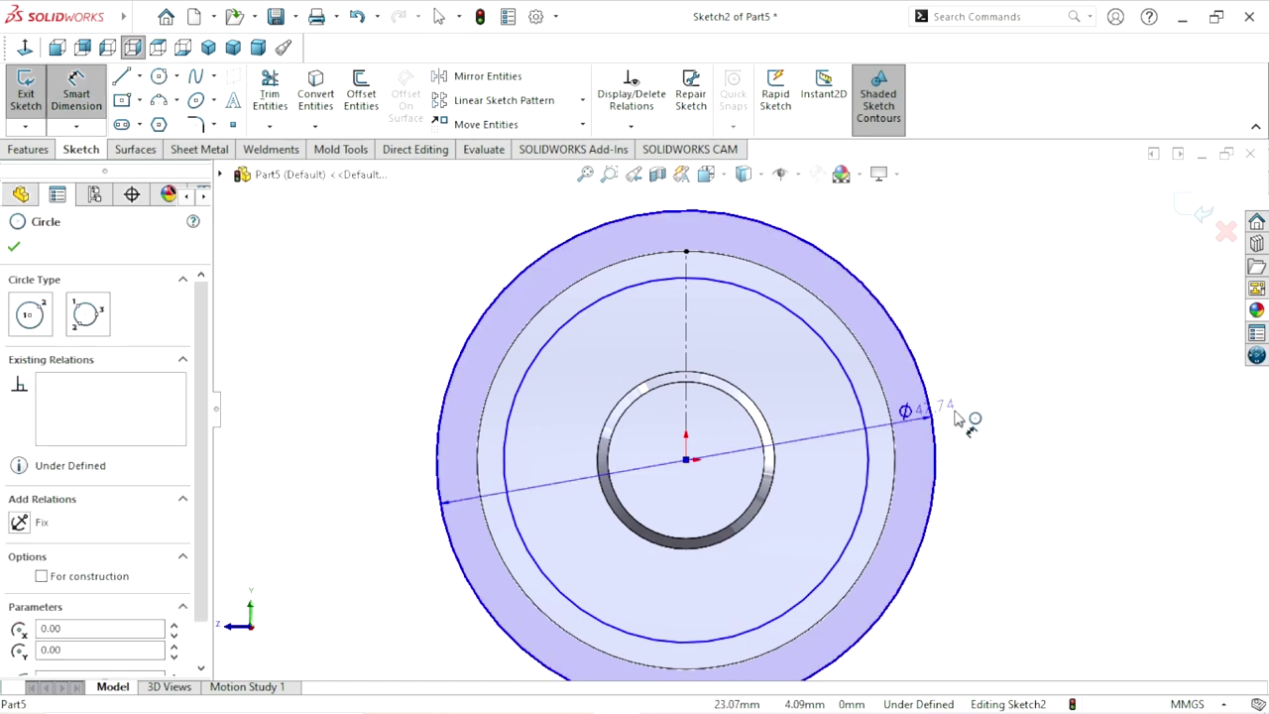
pyautogui.click(1019, 452)
pyautogui.write('43')
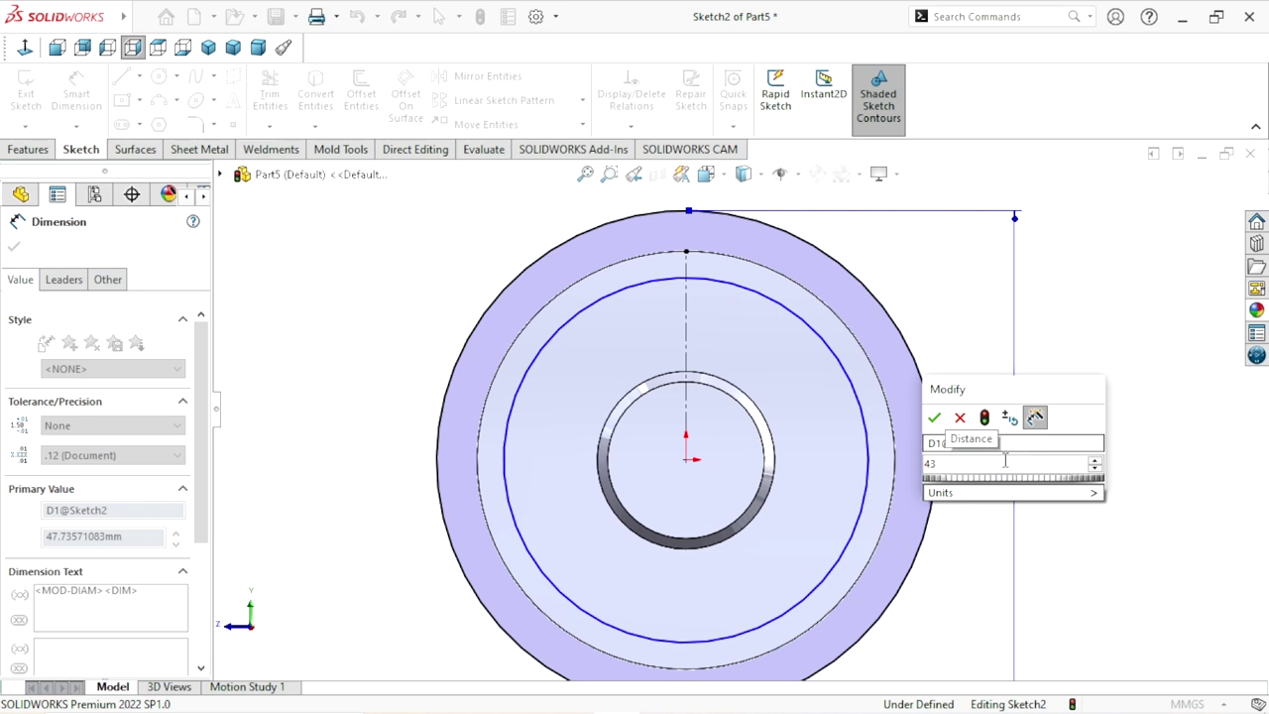
pyautogui.click(934, 418)
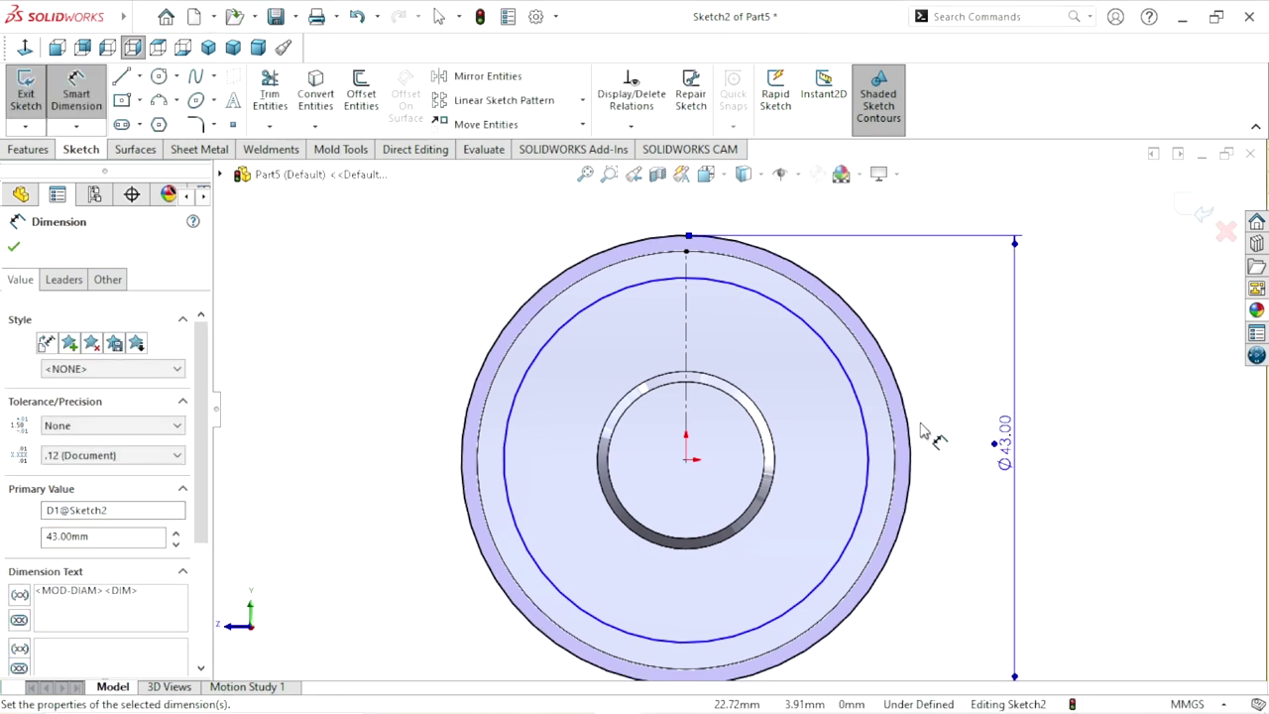
pyautogui.click(869, 466)
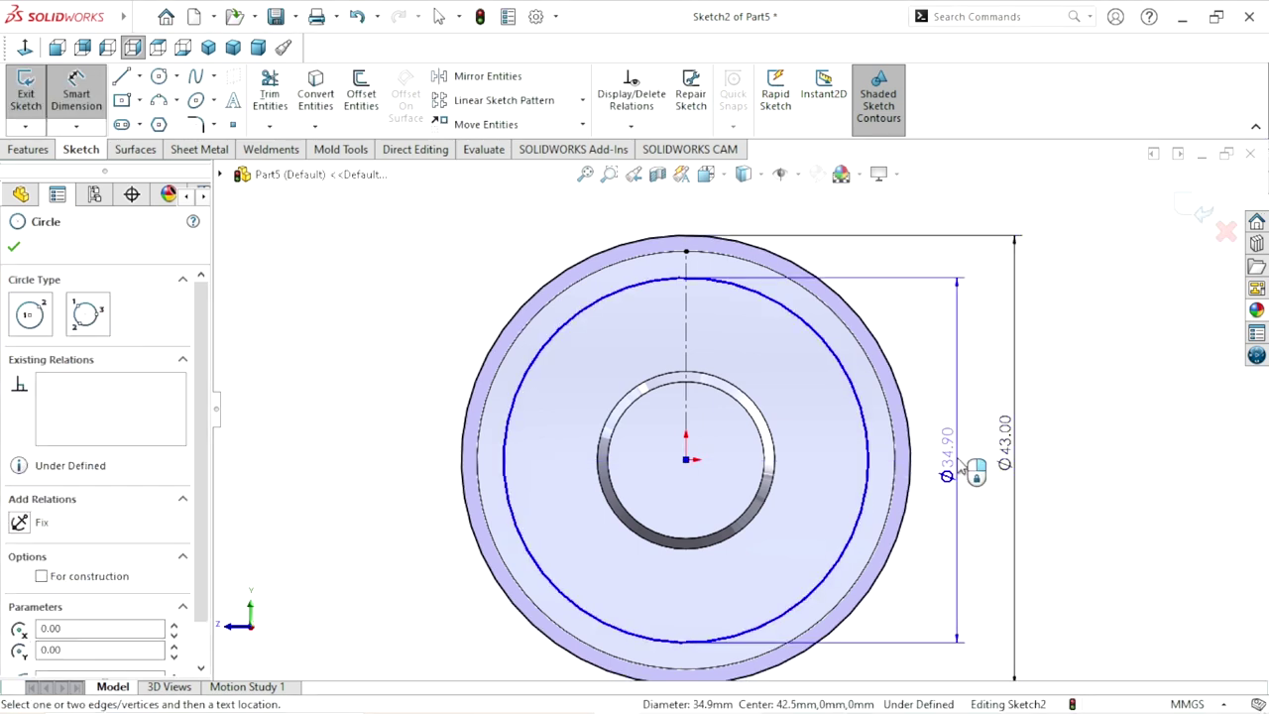
pyautogui.click(957, 467)
pyautogui.click(959, 467)
pyautogui.write('26')
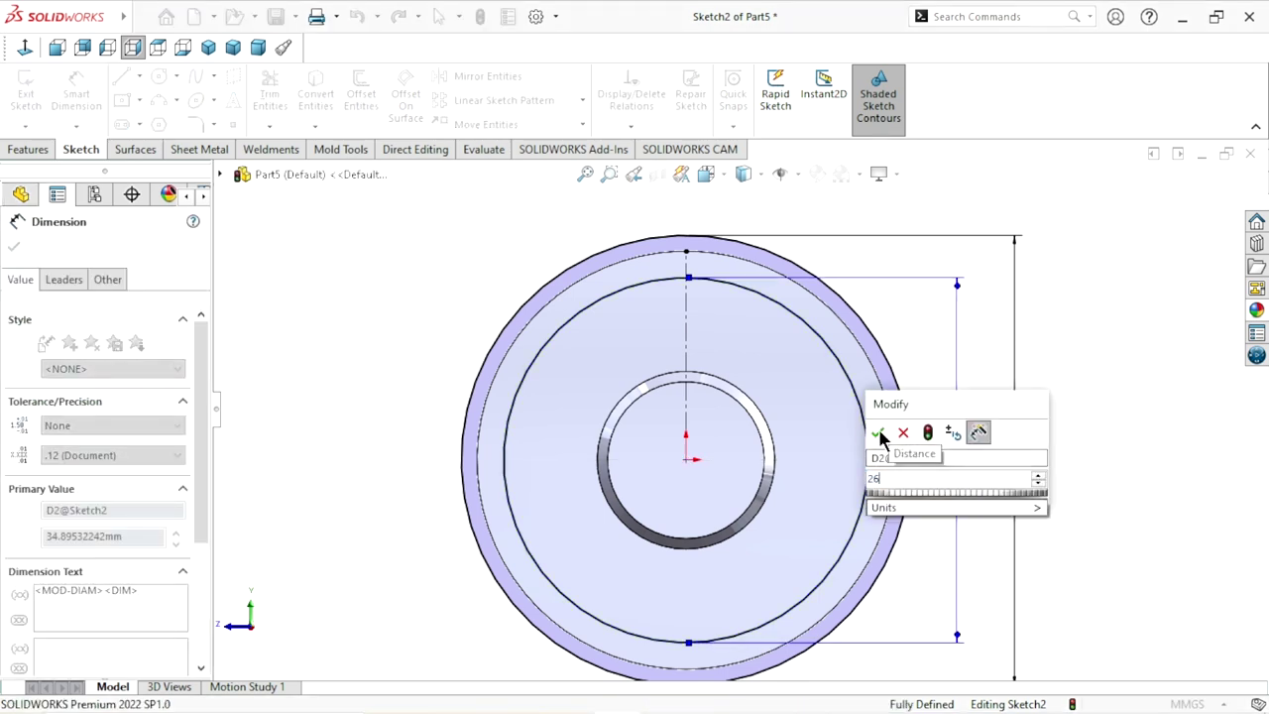
pyautogui.click(880, 437)
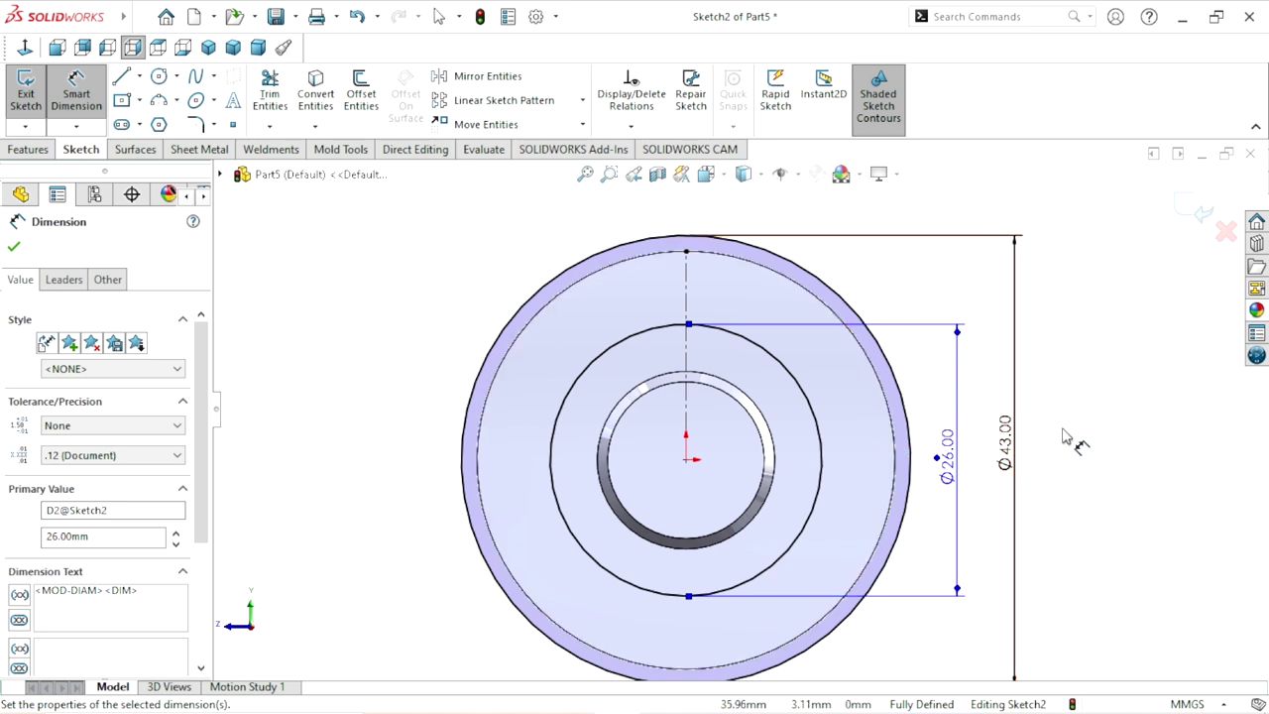
pyautogui.keyDown('ctrl'); pyautogui.moveTo(921, 516); pyautogui.dragTo(963, 504, button='middle'); pyautogui.keyUp('ctrl')
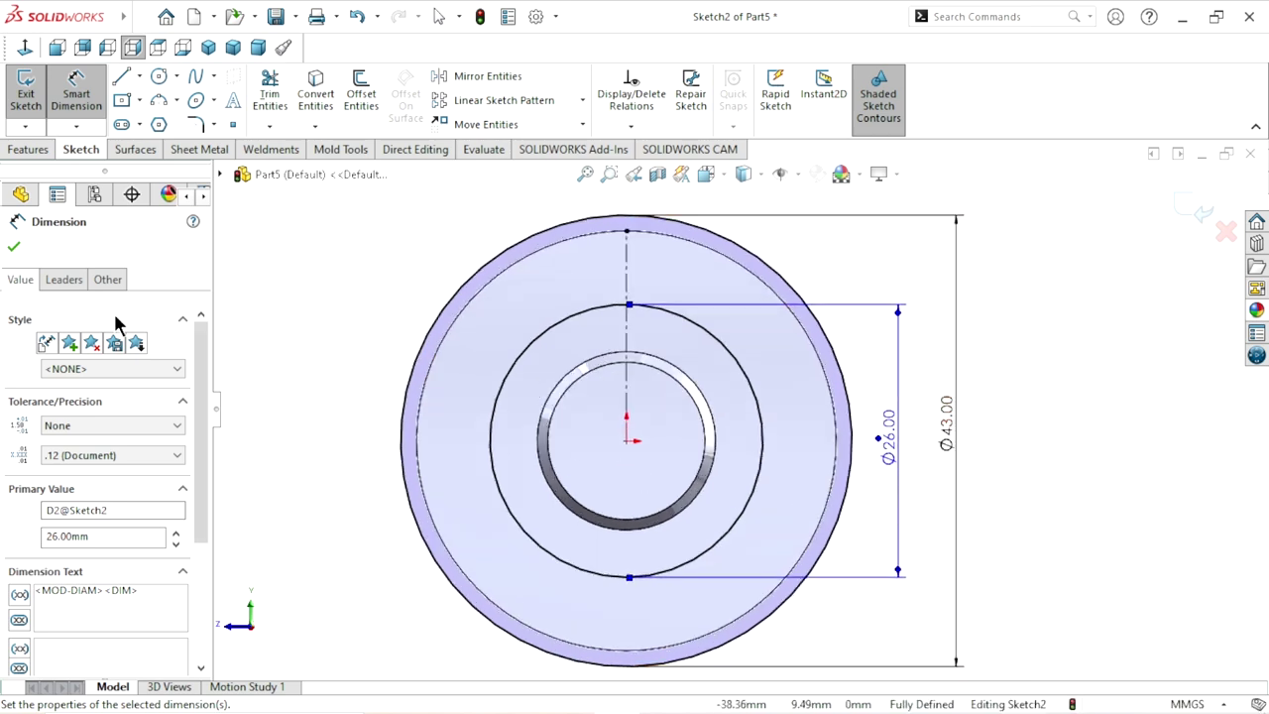
pyautogui.click(14, 251)
pyautogui.press('Escape')
pyautogui.scroll(1, 650, 476)
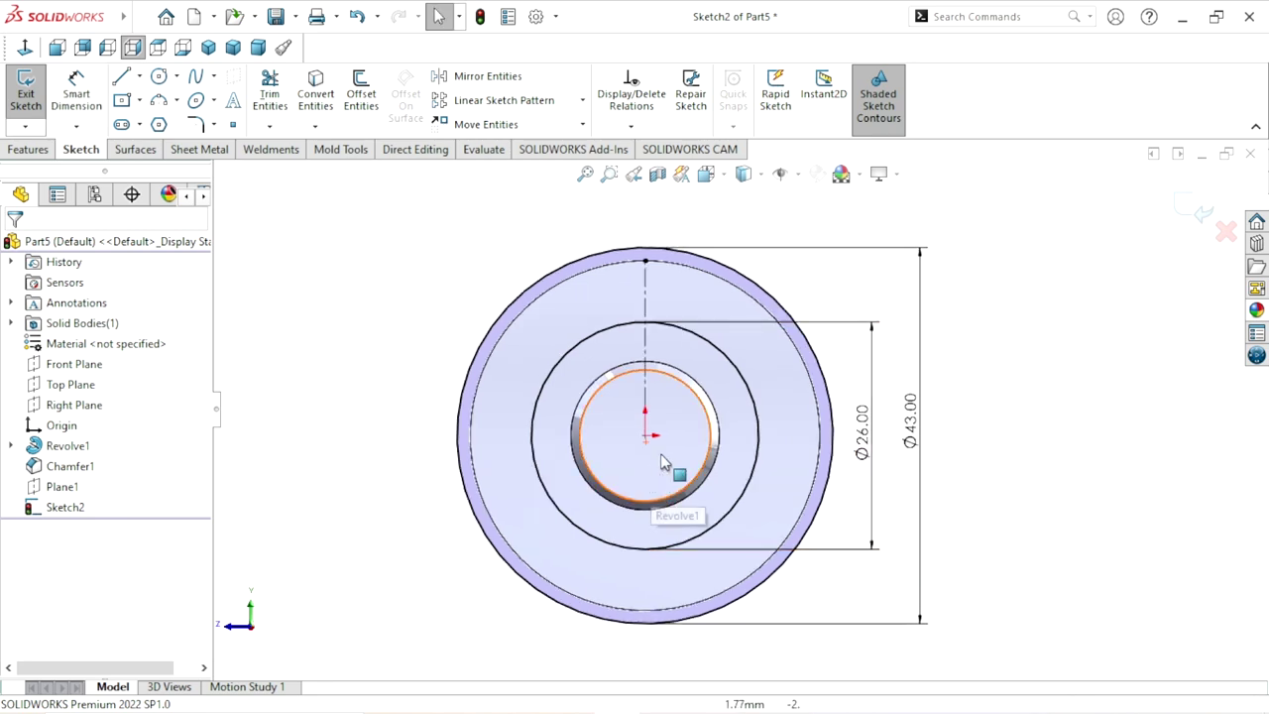
# Dismiss the save reminder and draw an arc from the blank's outer edge to the Ø26 circle.
pyautogui.scroll(-1, 681, 320)
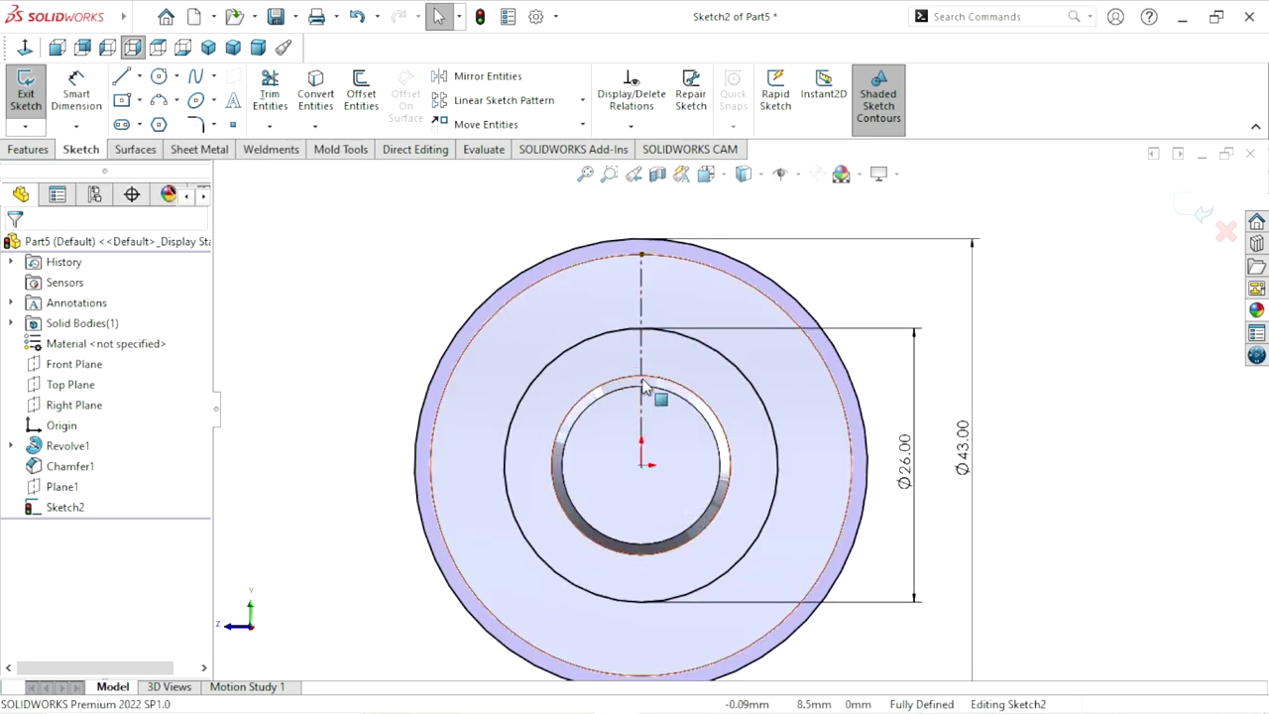
pyautogui.scroll(-1, 660, 303)
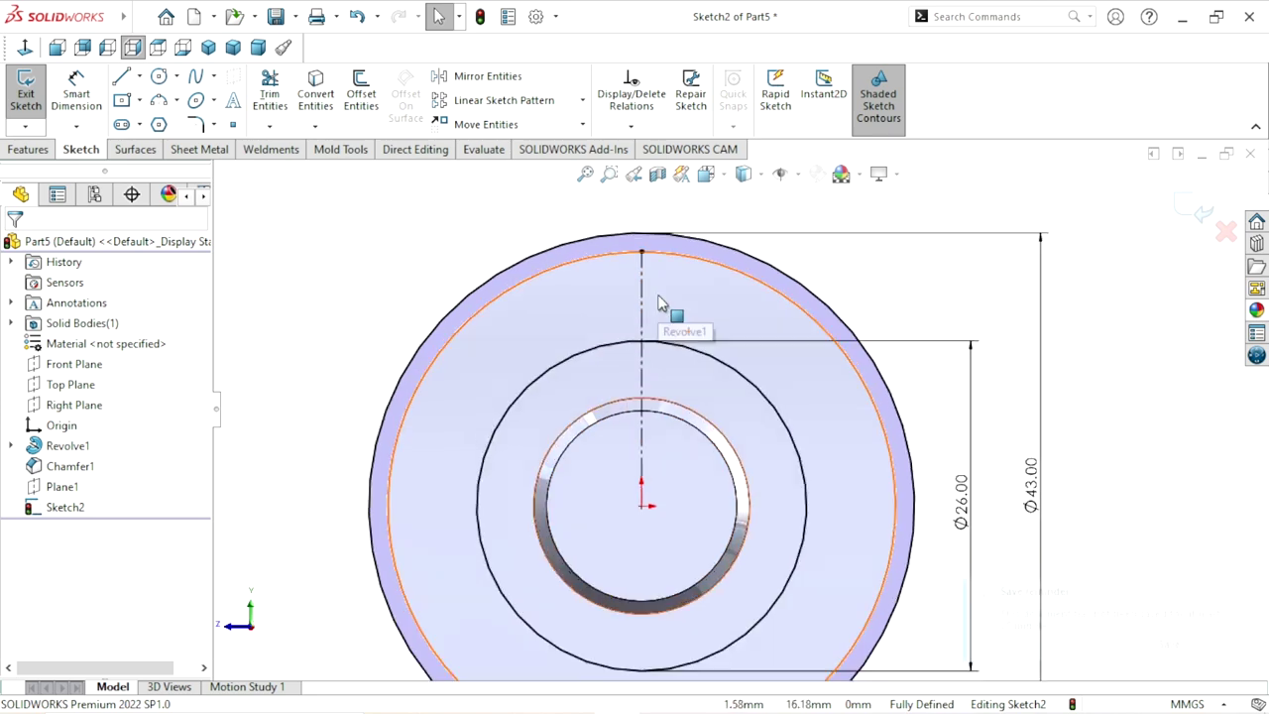
pyautogui.scroll(1, 641, 286)
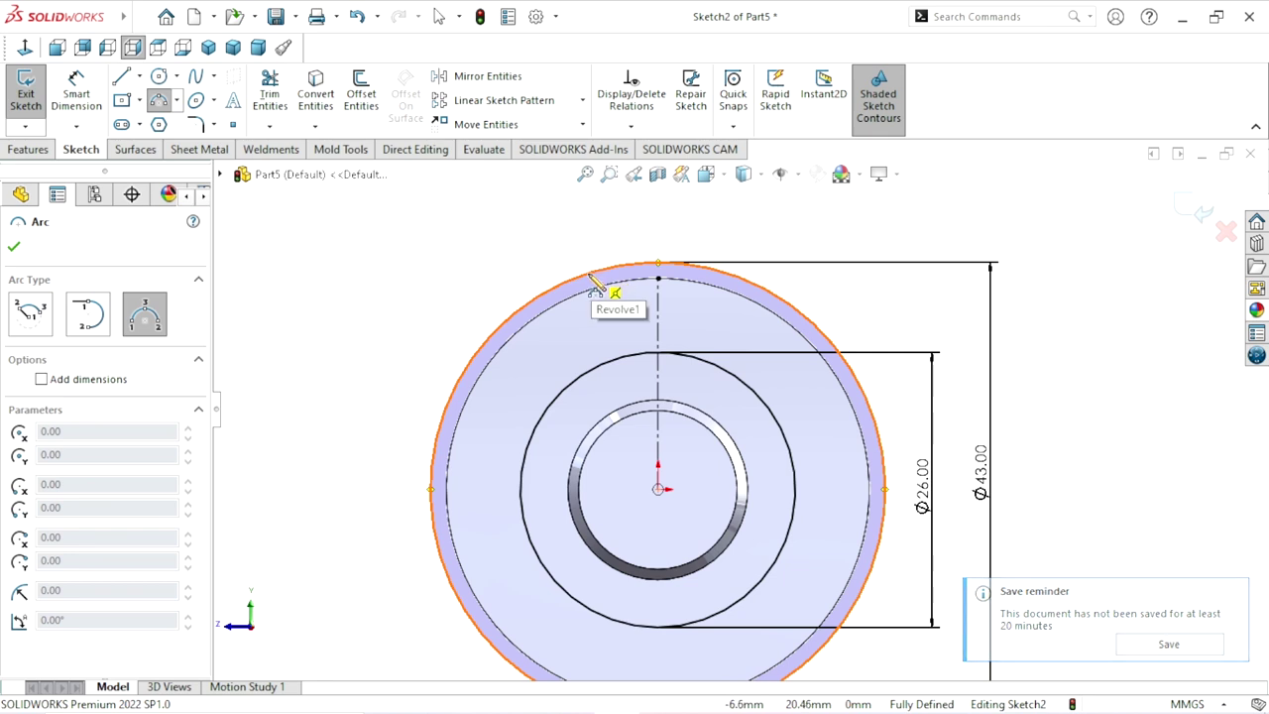
pyautogui.moveTo(1105, 618)
pyautogui.click(1233, 594)
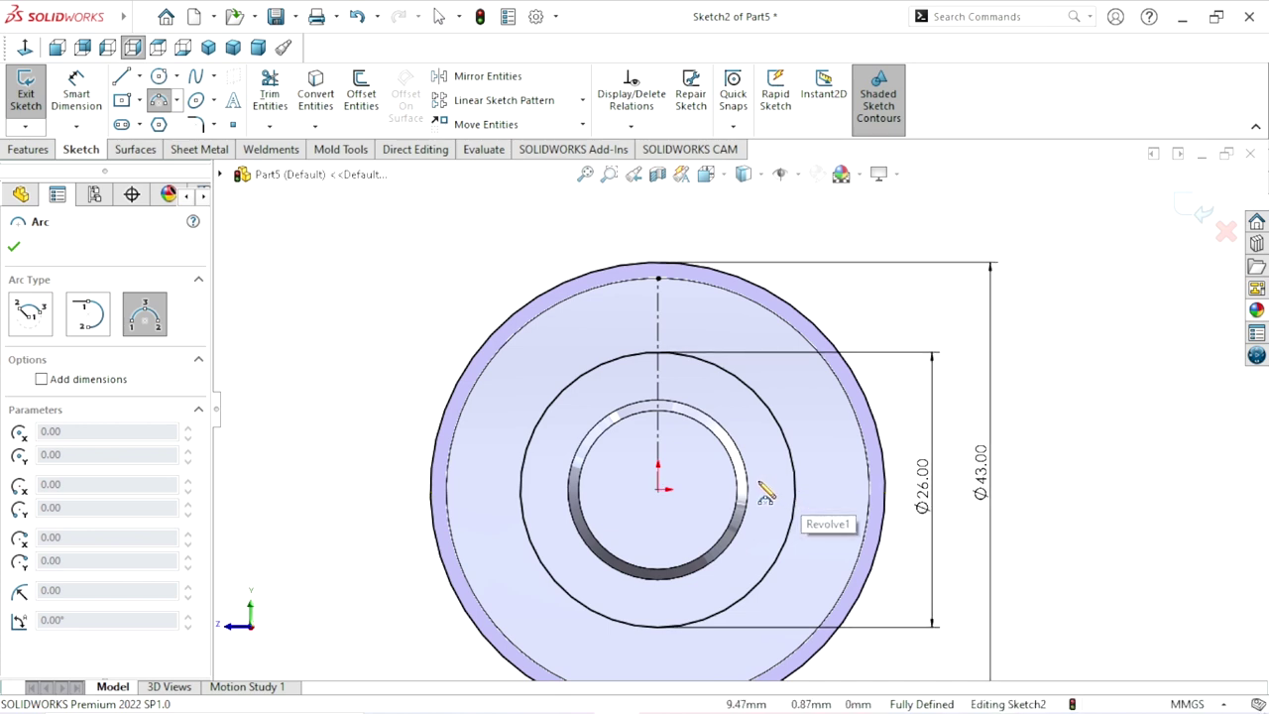
pyautogui.click(577, 279)
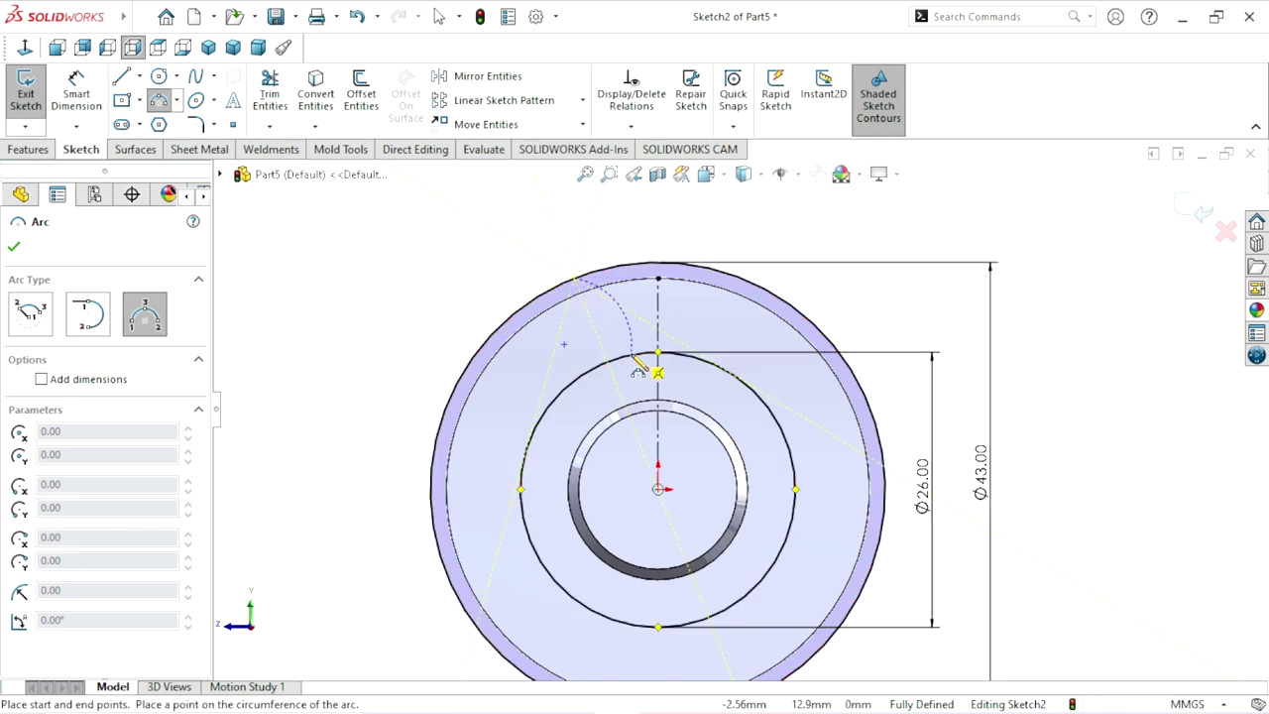
pyautogui.click(616, 331)
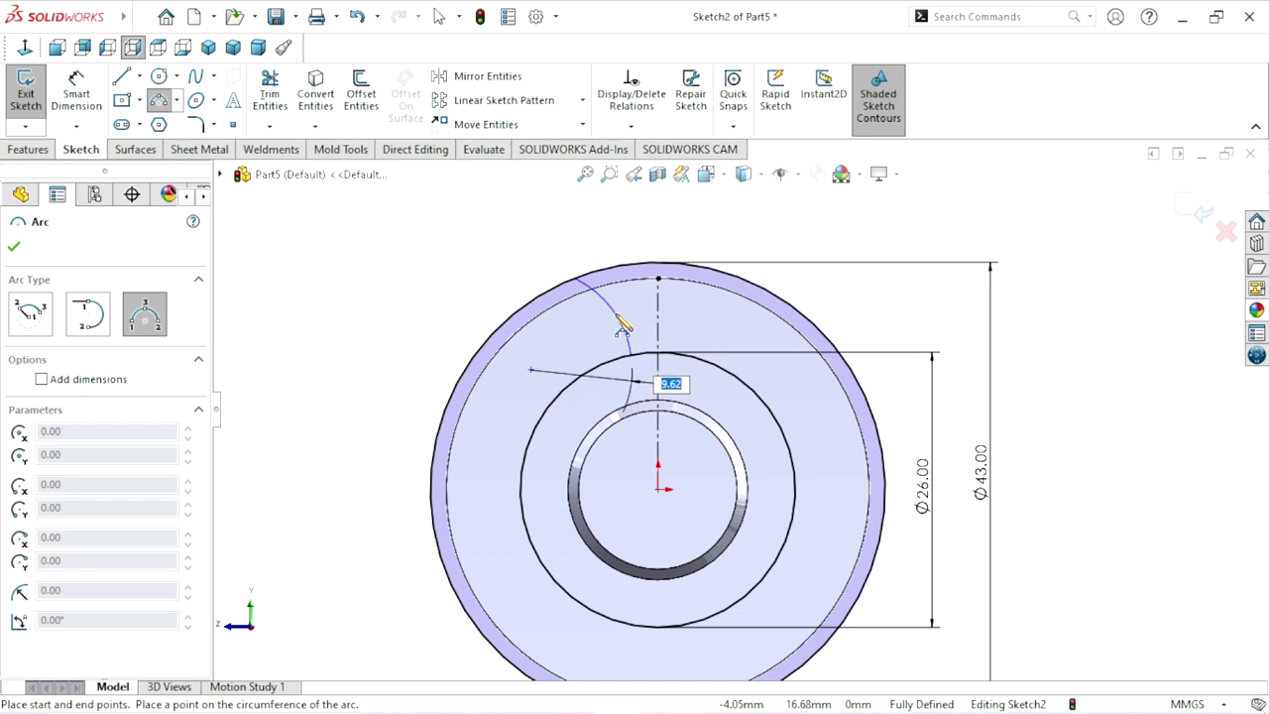
pyautogui.click(616, 327)
pyautogui.rightClick(518, 275)
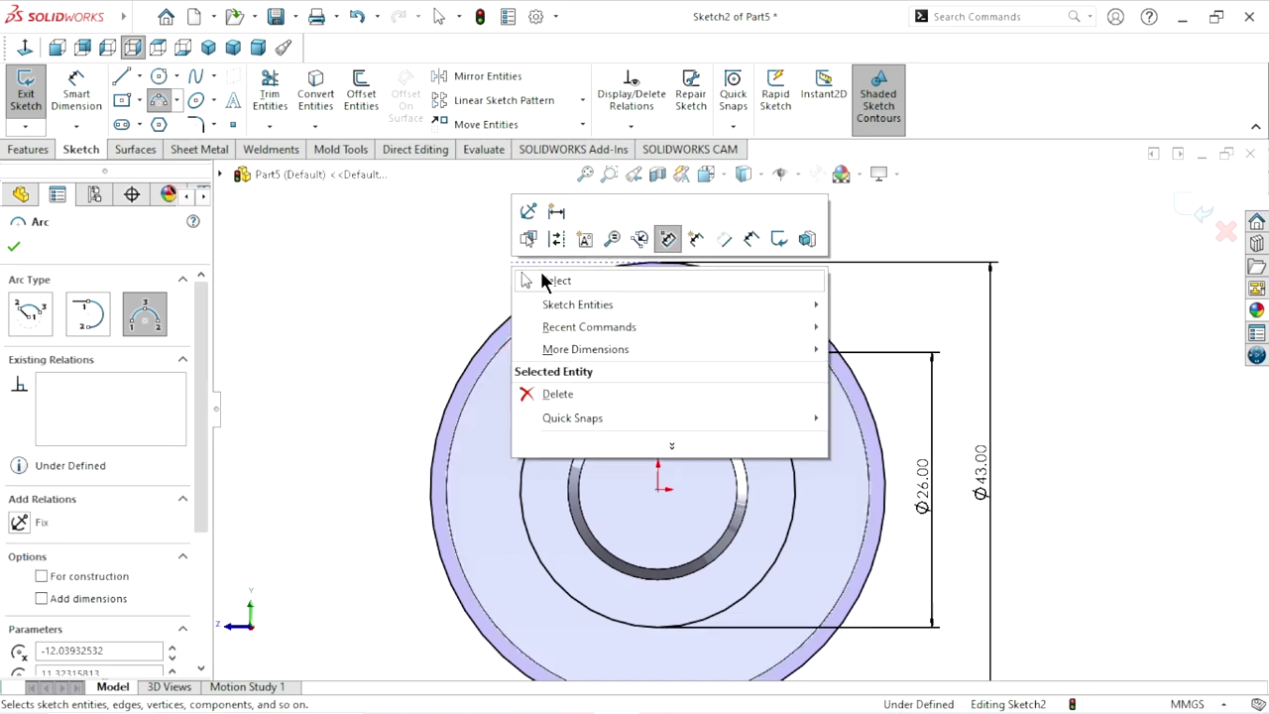
pyautogui.click(536, 281)
# Draw a construction centerline from the arc's inner end to the origin.
pyautogui.scroll(-3, 575, 335)
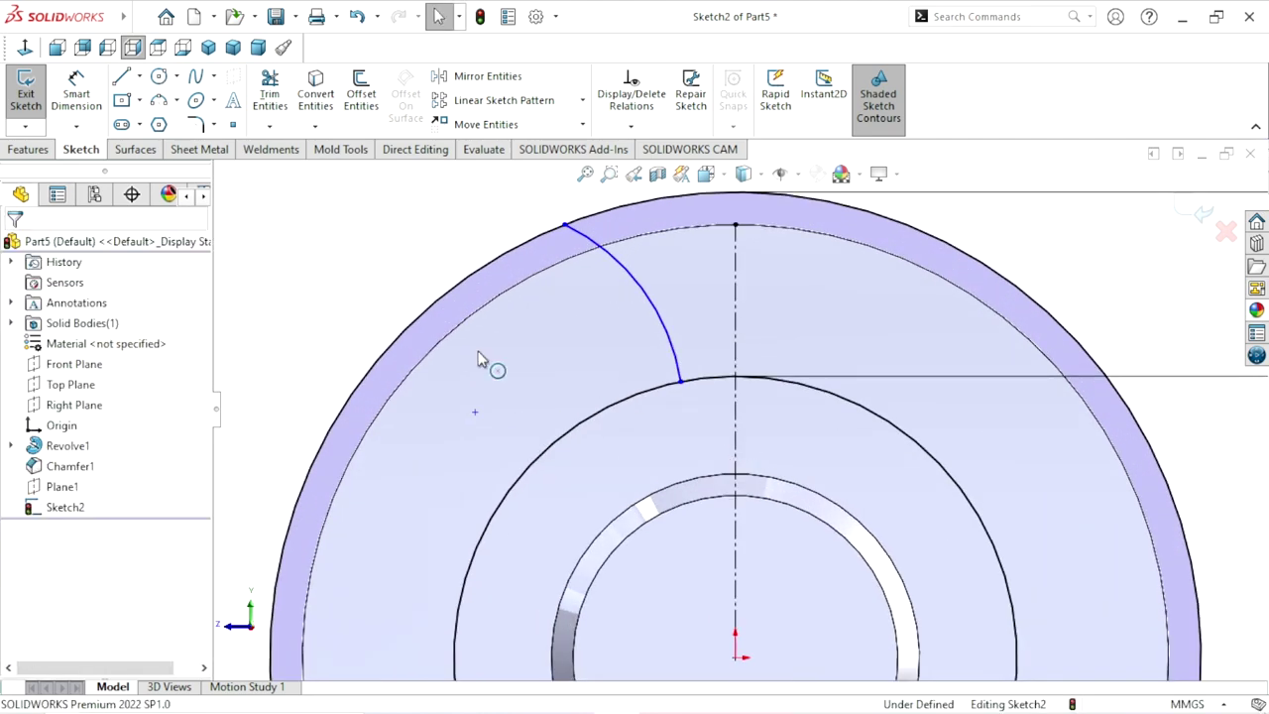
pyautogui.click(138, 76)
pyautogui.click(147, 127)
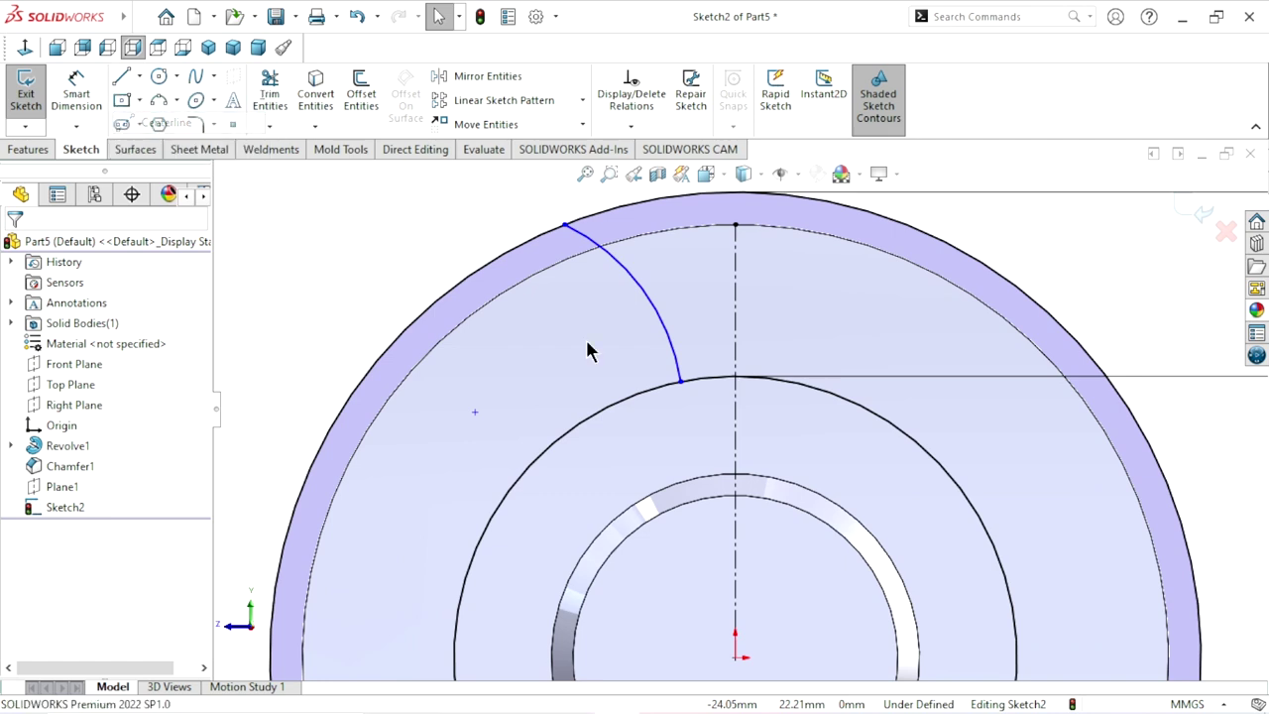
pyautogui.scroll(2, 679, 410)
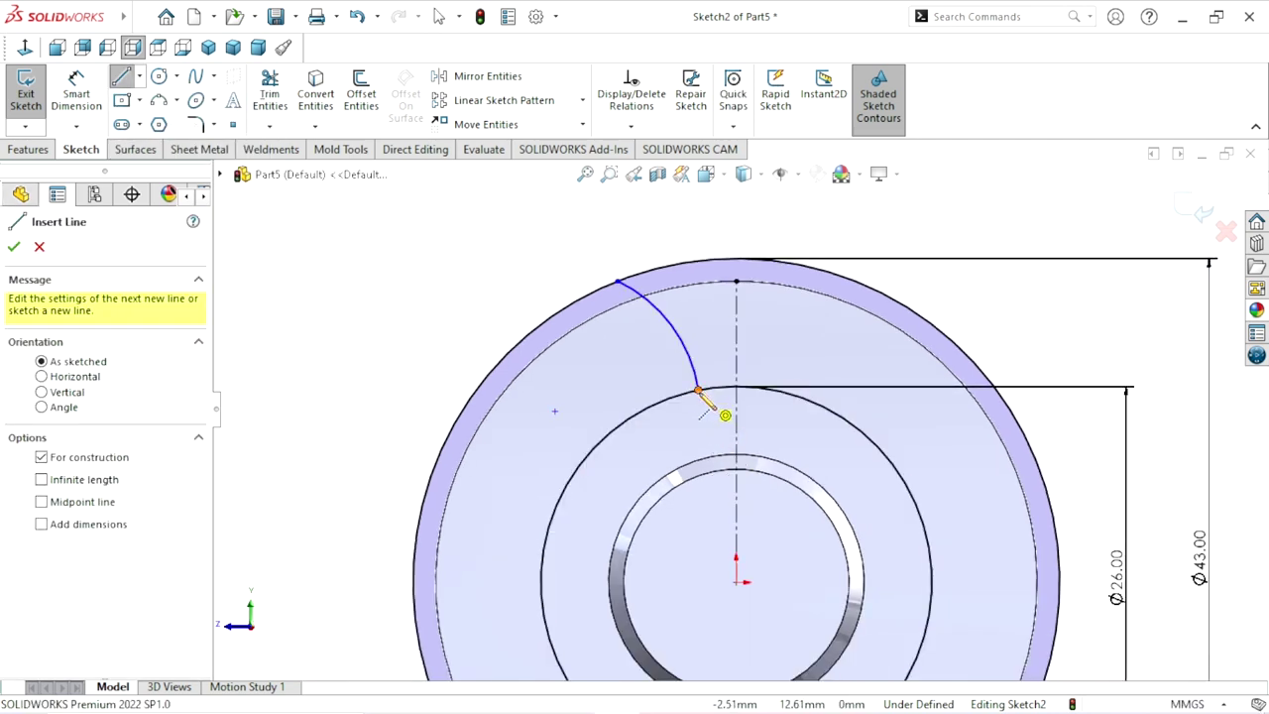
pyautogui.click(699, 392)
pyautogui.click(736, 582)
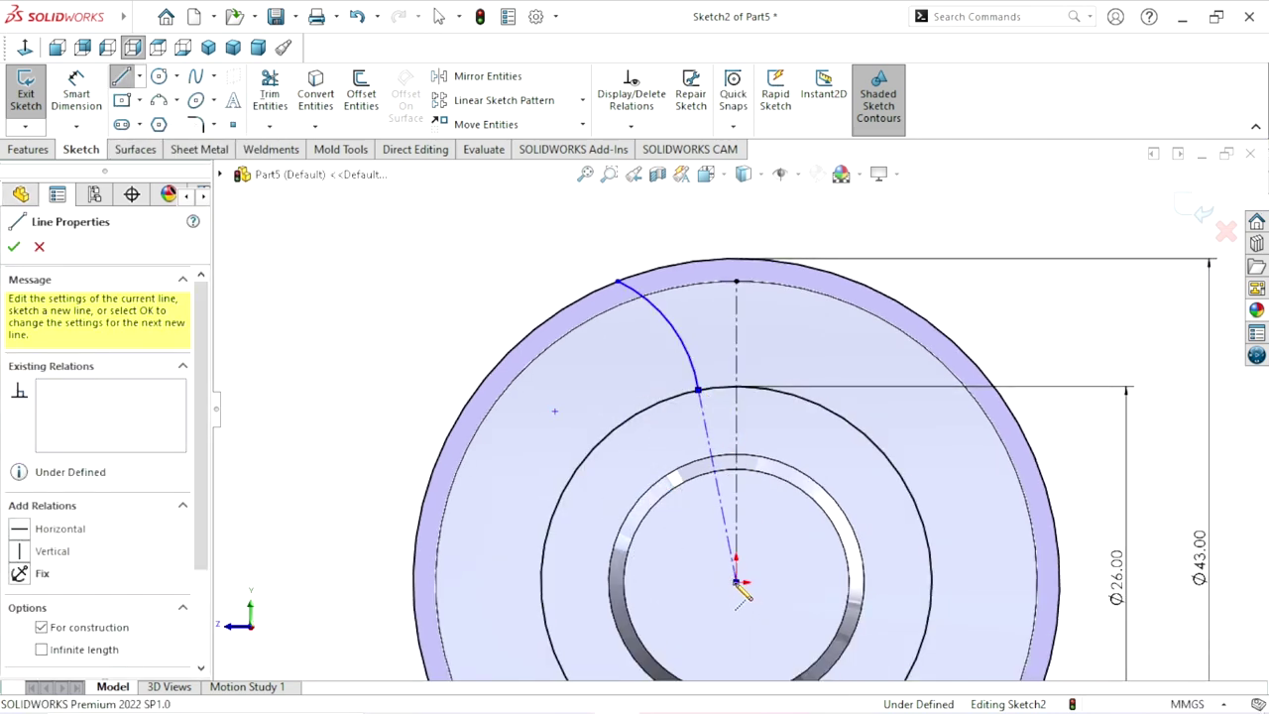
pyautogui.rightClick(641, 466)
pyautogui.click(682, 477)
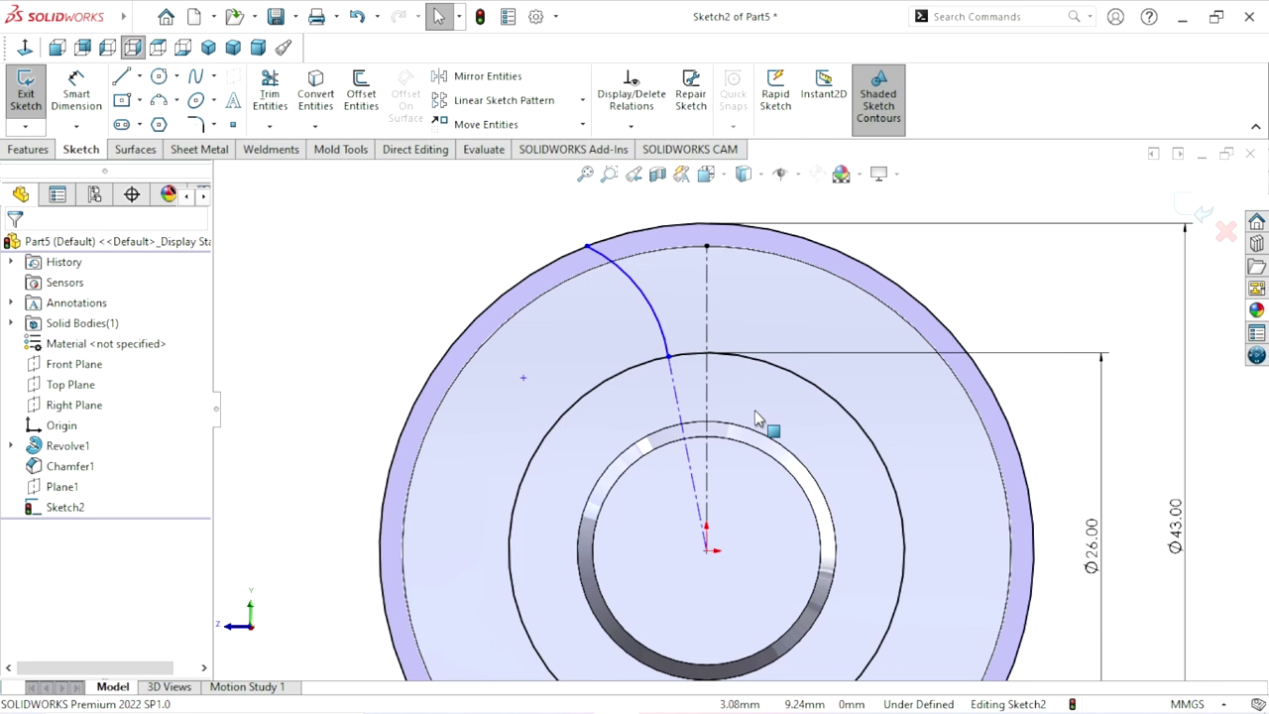
# Make the new arc tangent to the centerline.
pyautogui.click(666, 344)
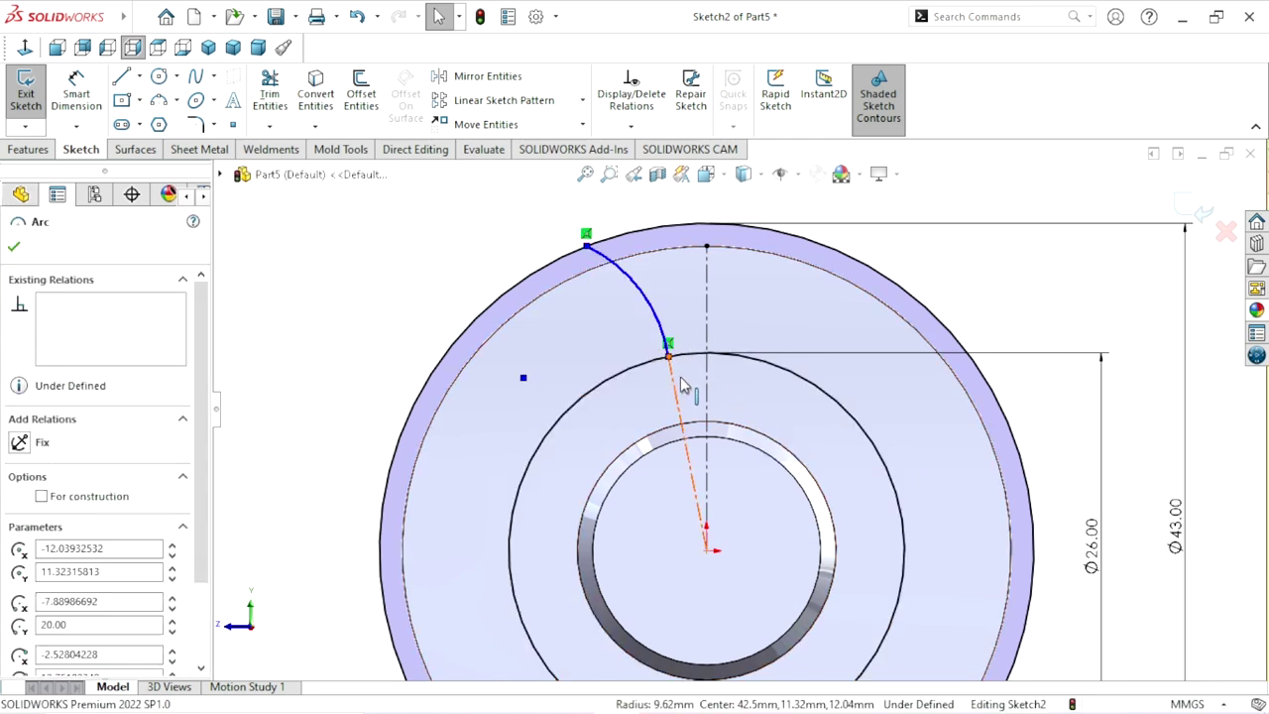
pyautogui.keyDown('ctrl'); pyautogui.click(680, 387); pyautogui.keyUp('ctrl')
pyautogui.click(736, 298)
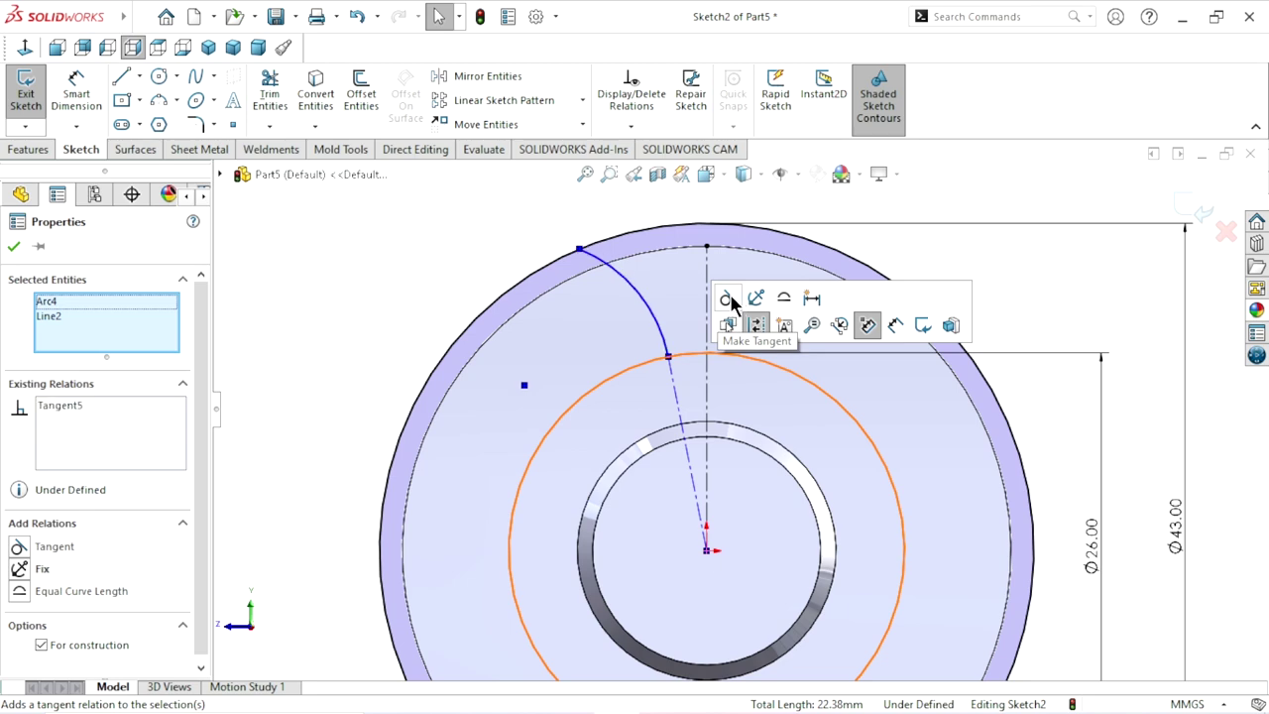
pyautogui.click(15, 250)
# Dimension the arc's radius as R7 mm.
pyautogui.scroll(3, 740, 408)
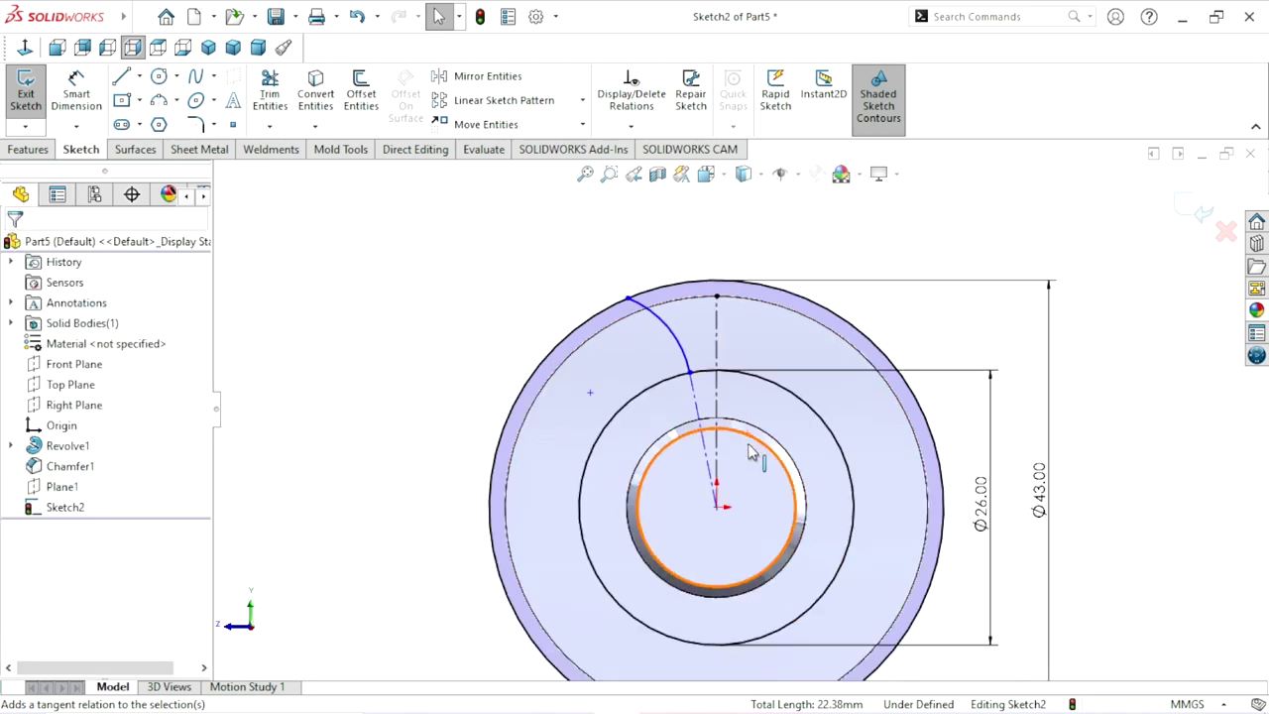
pyautogui.scroll(-2, 724, 409)
pyautogui.scroll(-2, 725, 391)
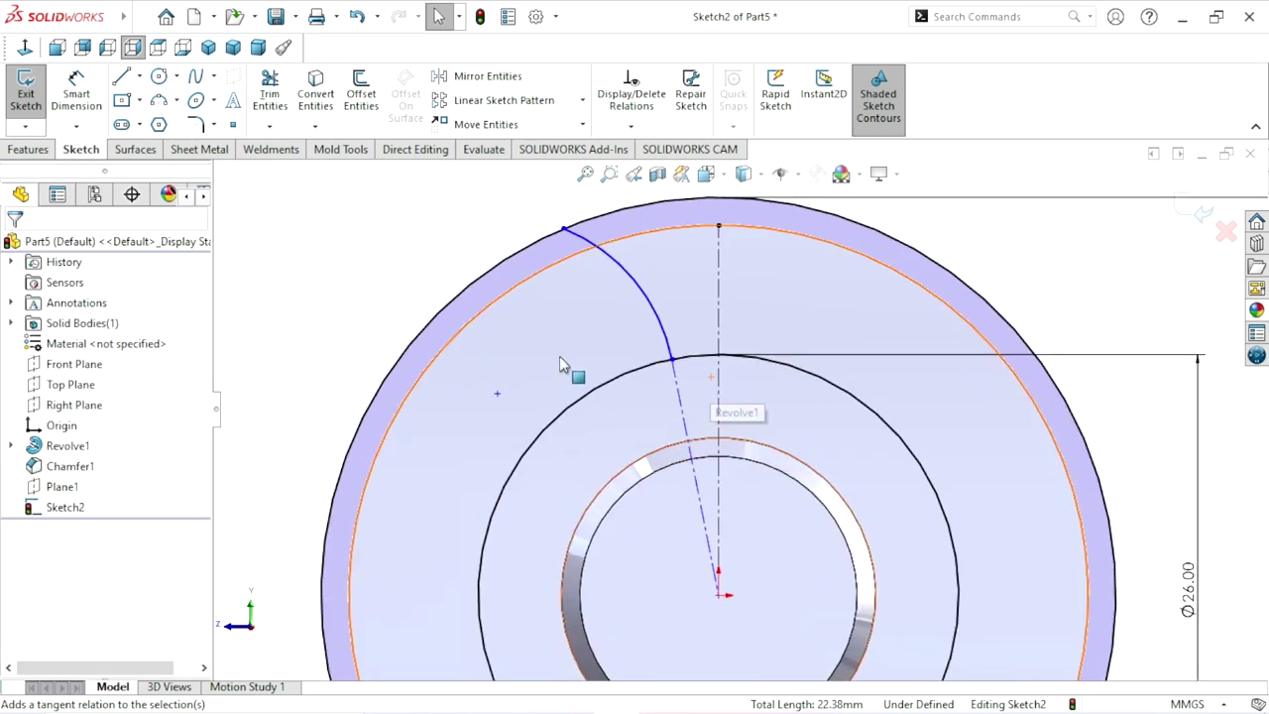
pyautogui.click(76, 87)
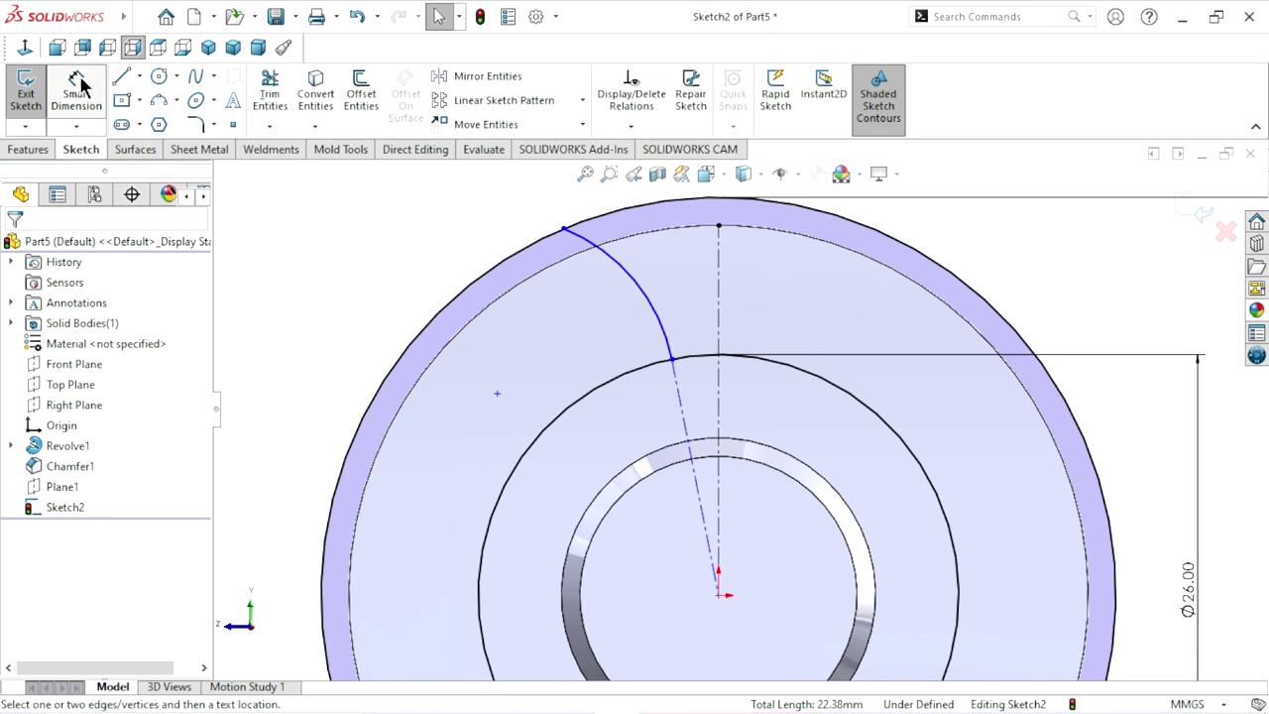
pyautogui.click(639, 293)
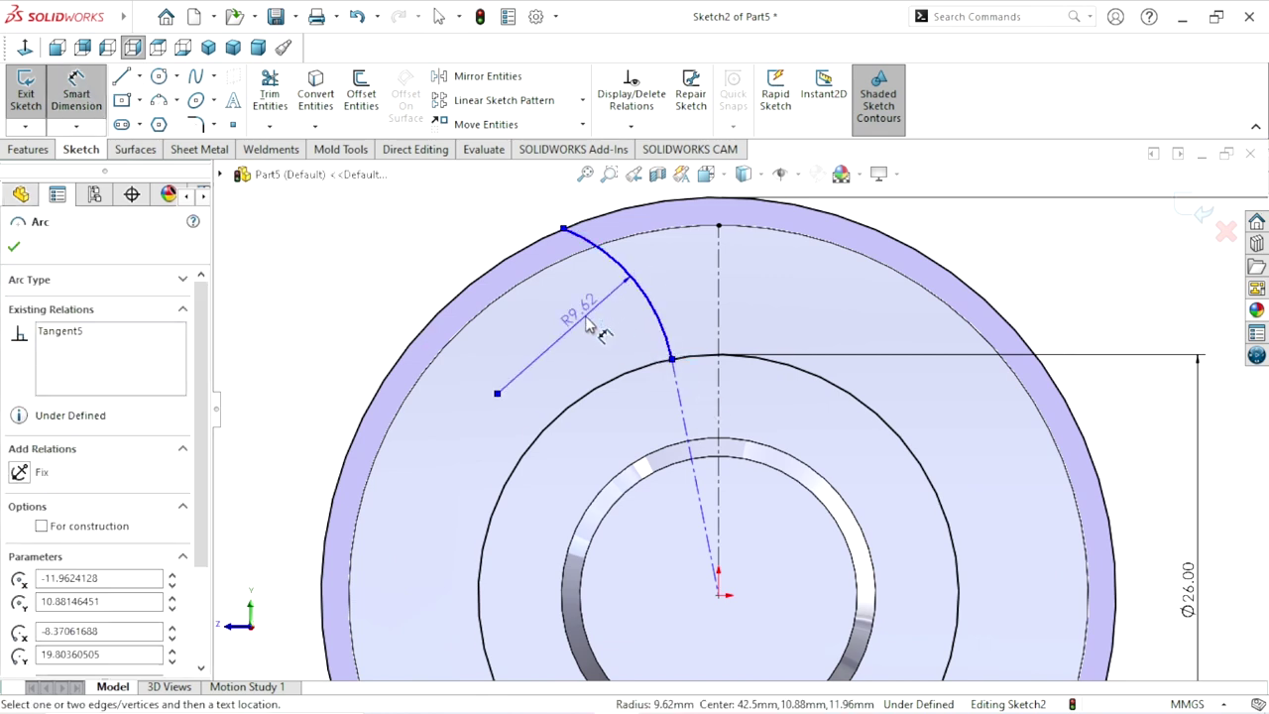
pyautogui.click(586, 316)
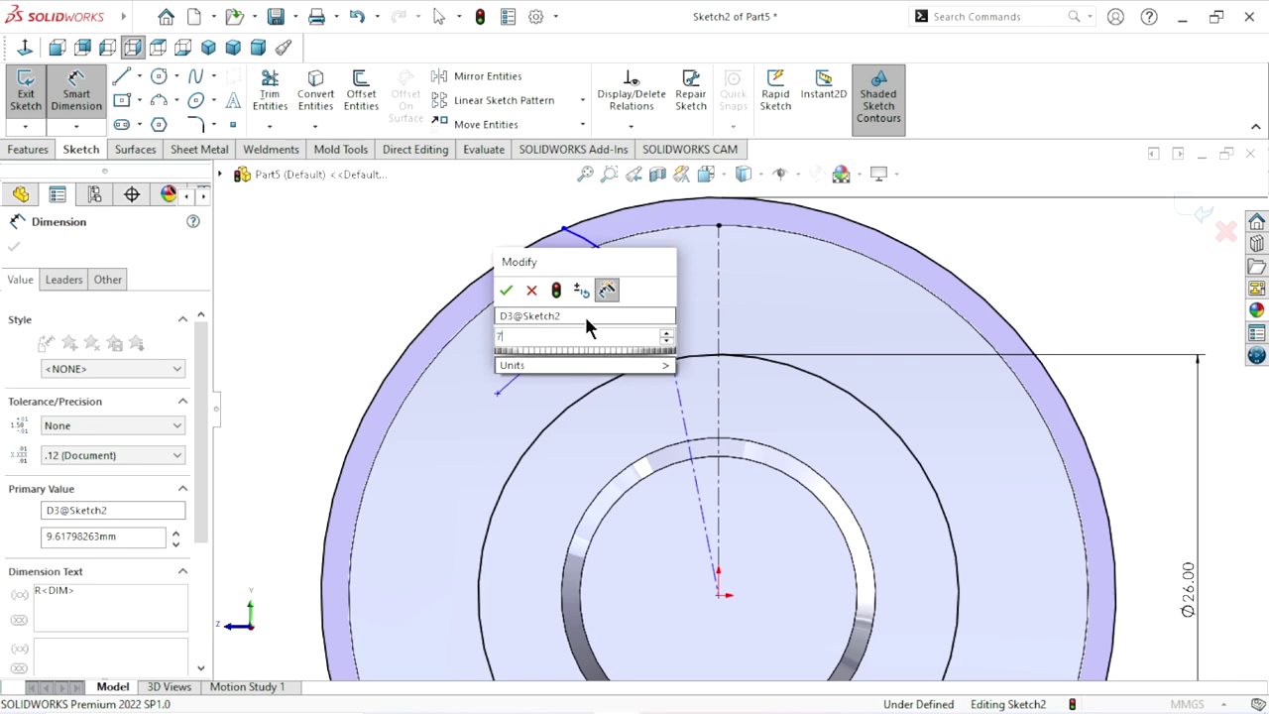
pyautogui.write('7')
pyautogui.click(506, 289)
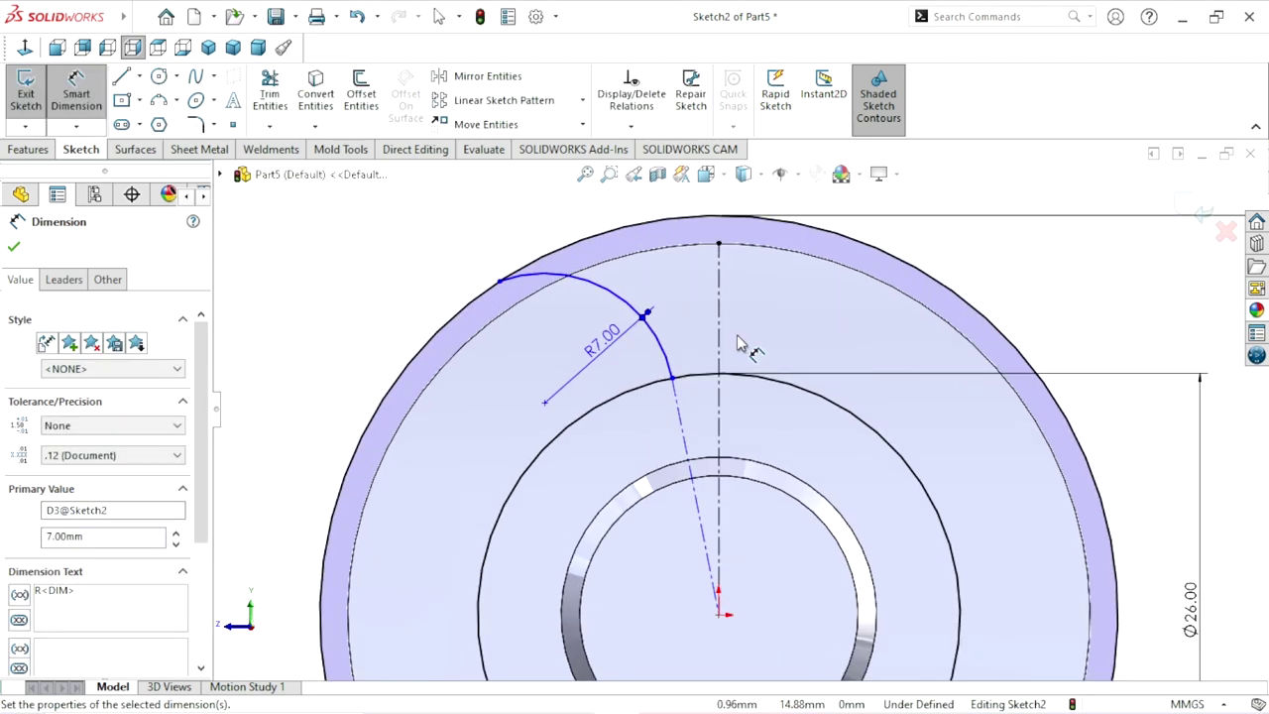
pyautogui.click(14, 248)
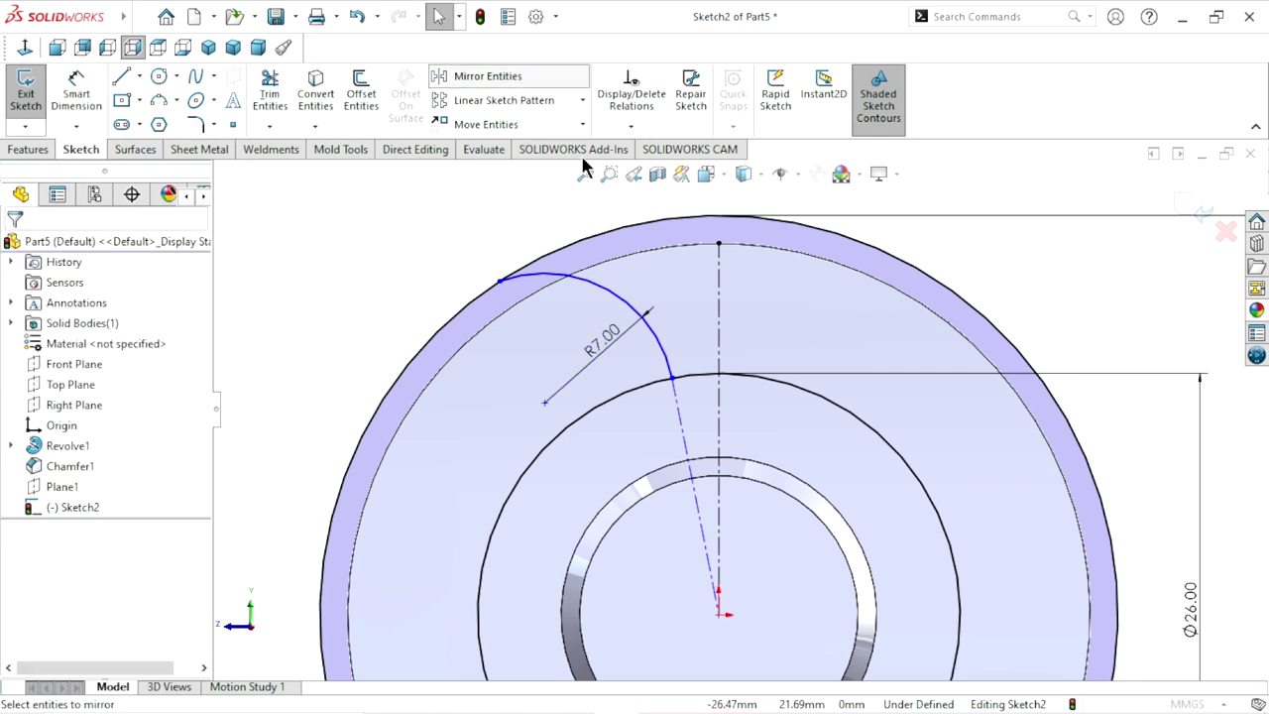
# Mirror Arc4 and construction Line2 about the vertical centerline Line1.
pyautogui.click(516, 76)
pyautogui.click(662, 349)
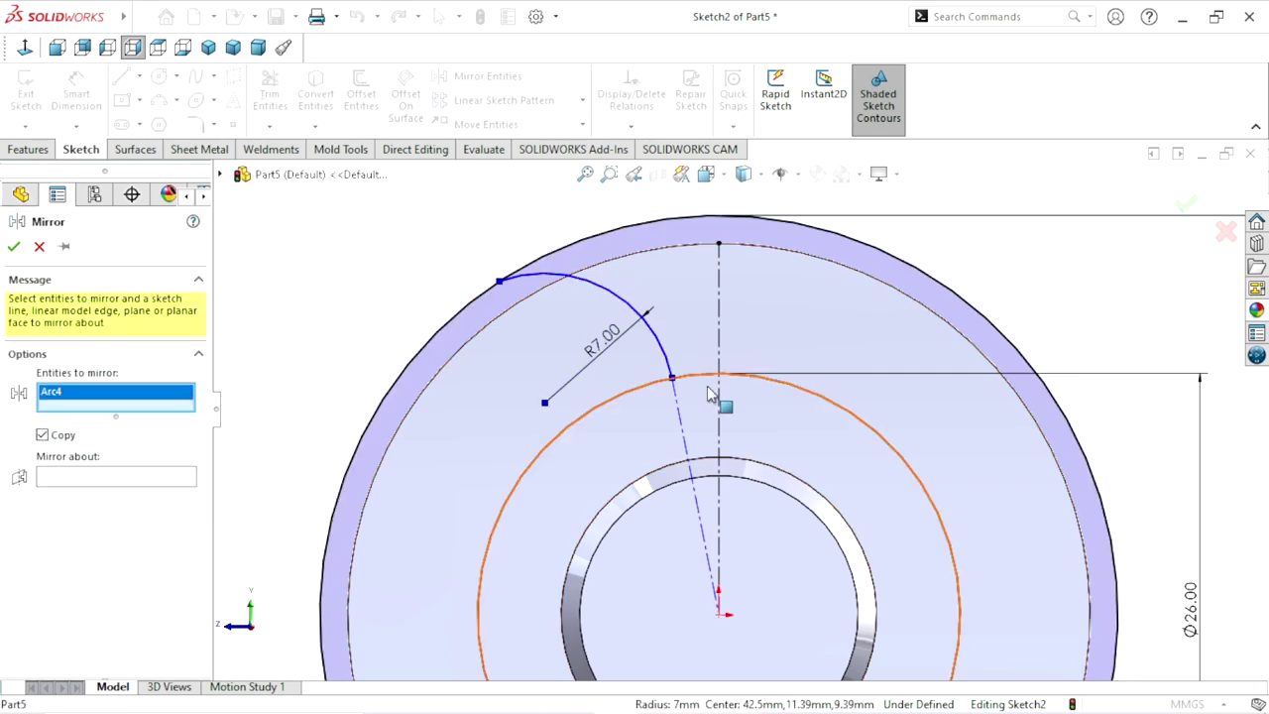
pyautogui.click(682, 433)
pyautogui.click(130, 492)
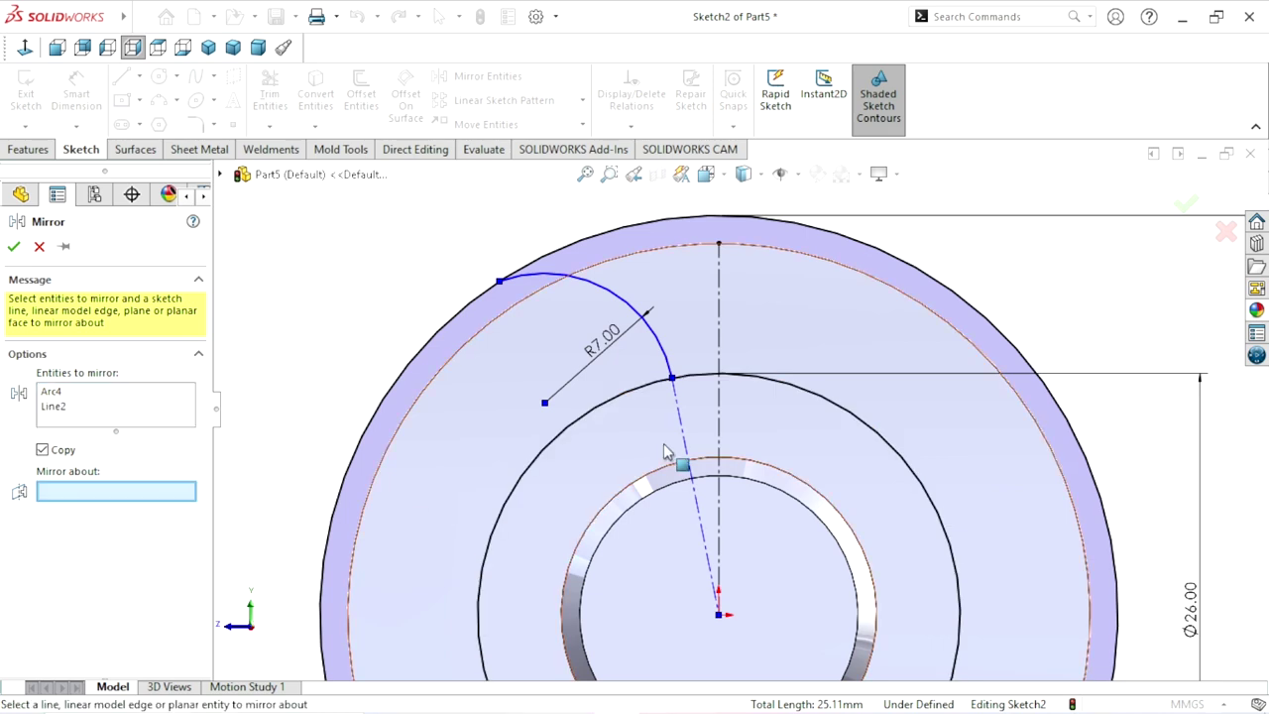
pyautogui.click(719, 335)
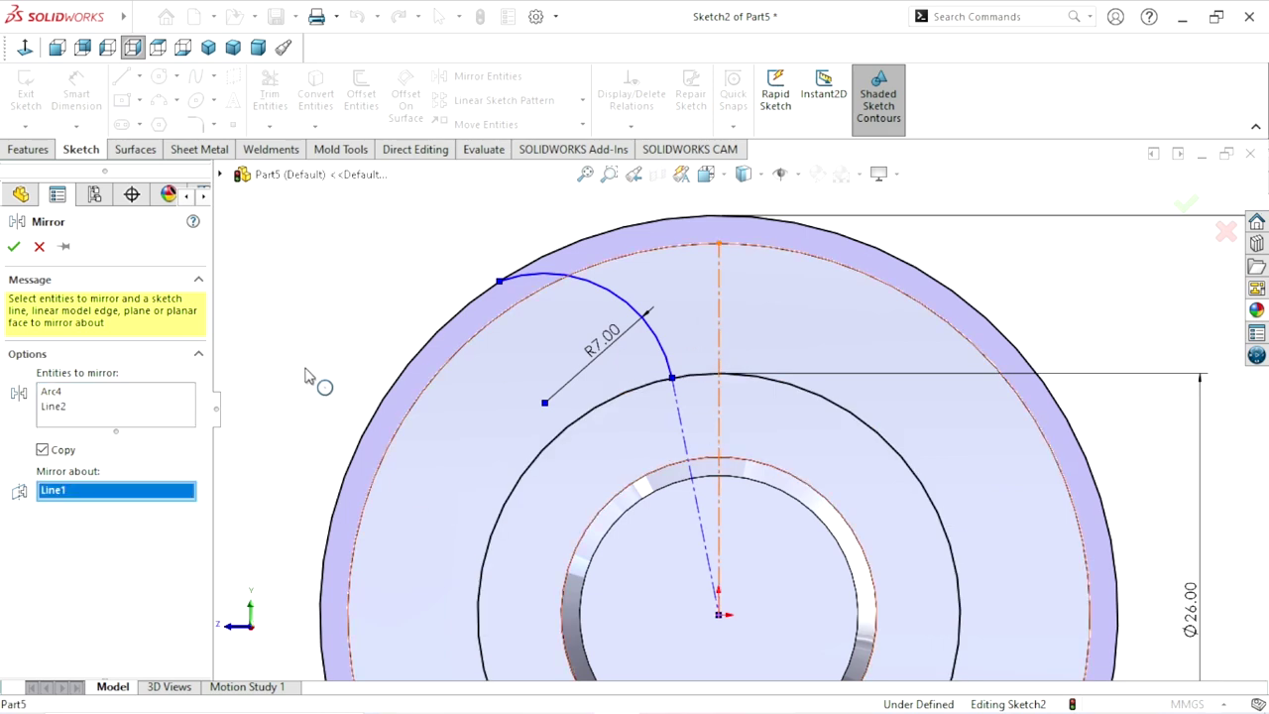
pyautogui.click(14, 246)
pyautogui.scroll(2, 743, 556)
pyautogui.scroll(2, 734, 535)
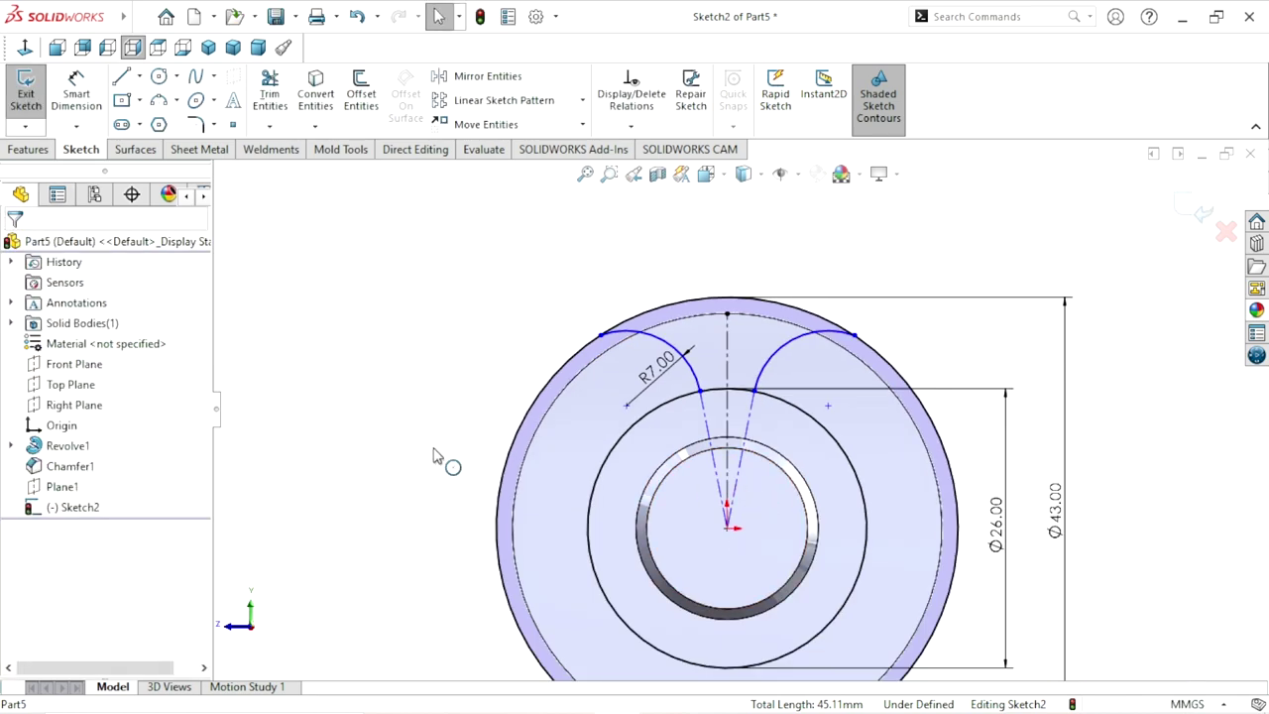
pyautogui.scroll(-1, 745, 547)
pyautogui.scroll(-2, 778, 546)
pyautogui.scroll(-1, 759, 471)
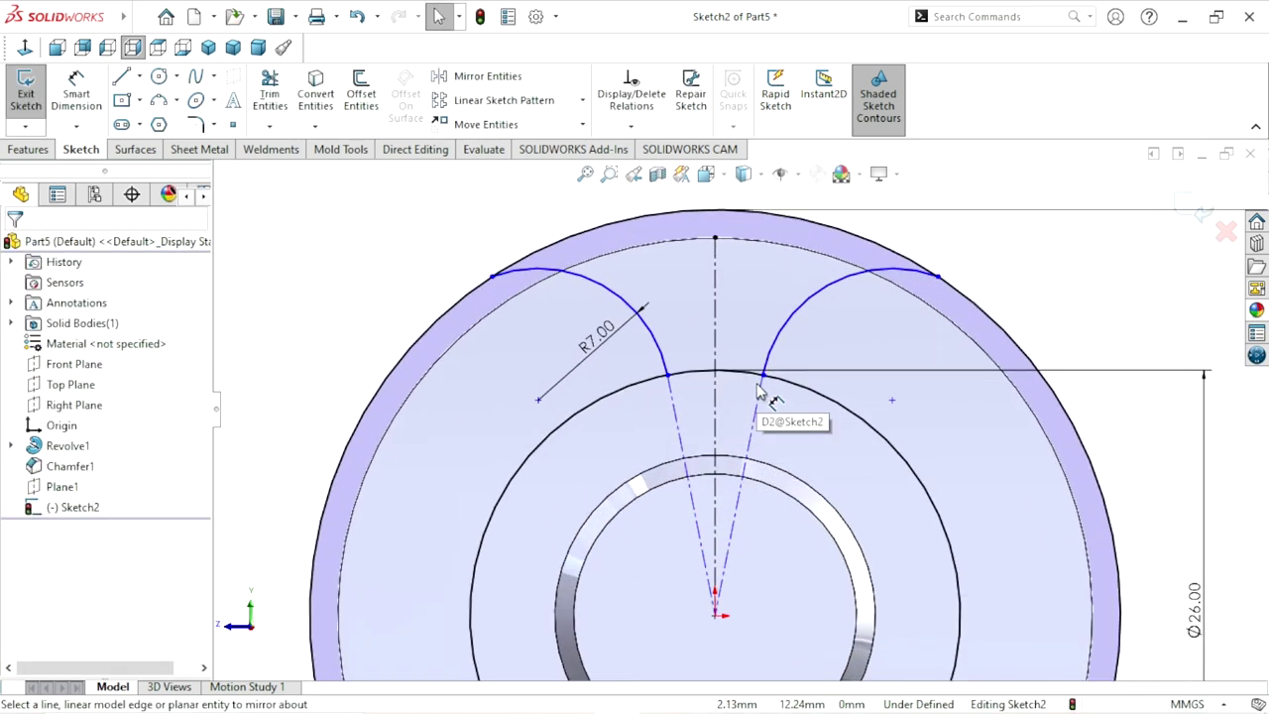
pyautogui.scroll(2, 744, 493)
pyautogui.scroll(1, 783, 513)
pyautogui.scroll(1, 801, 526)
pyautogui.scroll(1, 795, 531)
pyautogui.scroll(-1, 794, 532)
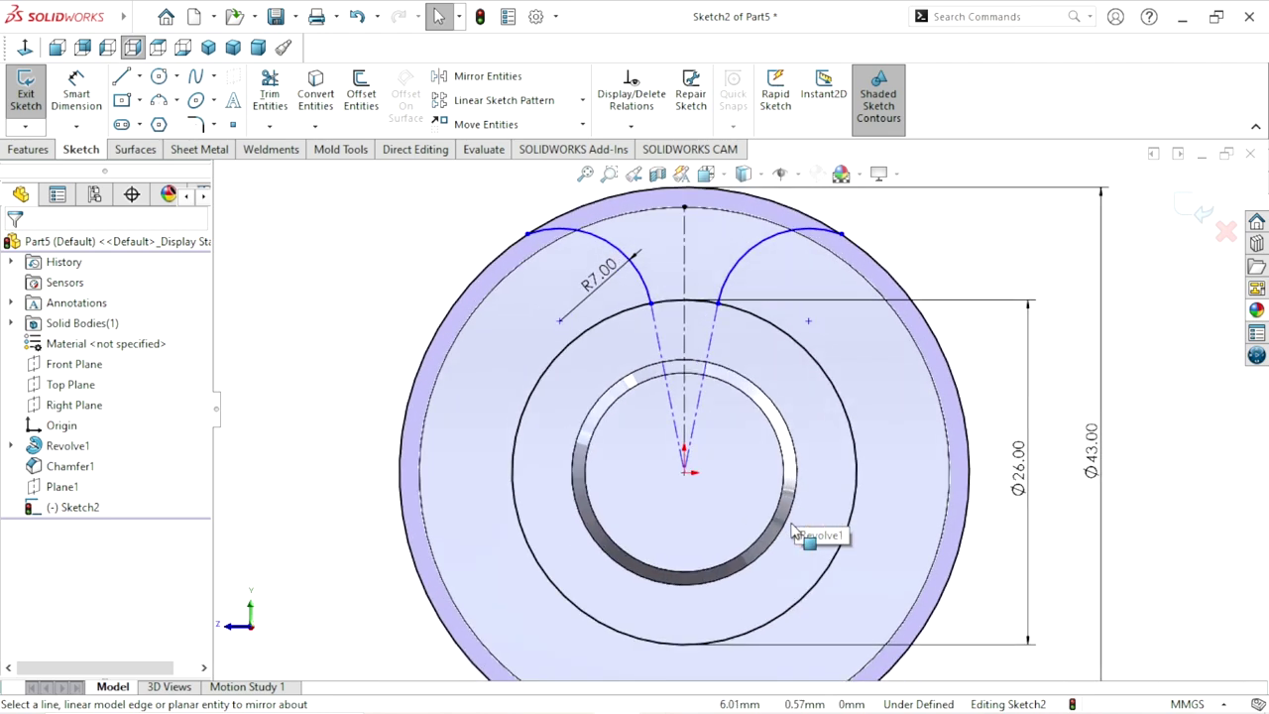
# Power-trim the Ø26 circle down to its short top arc.
pyautogui.click(266, 99)
pyautogui.moveTo(479, 444); pyautogui.dragTo(533, 467)
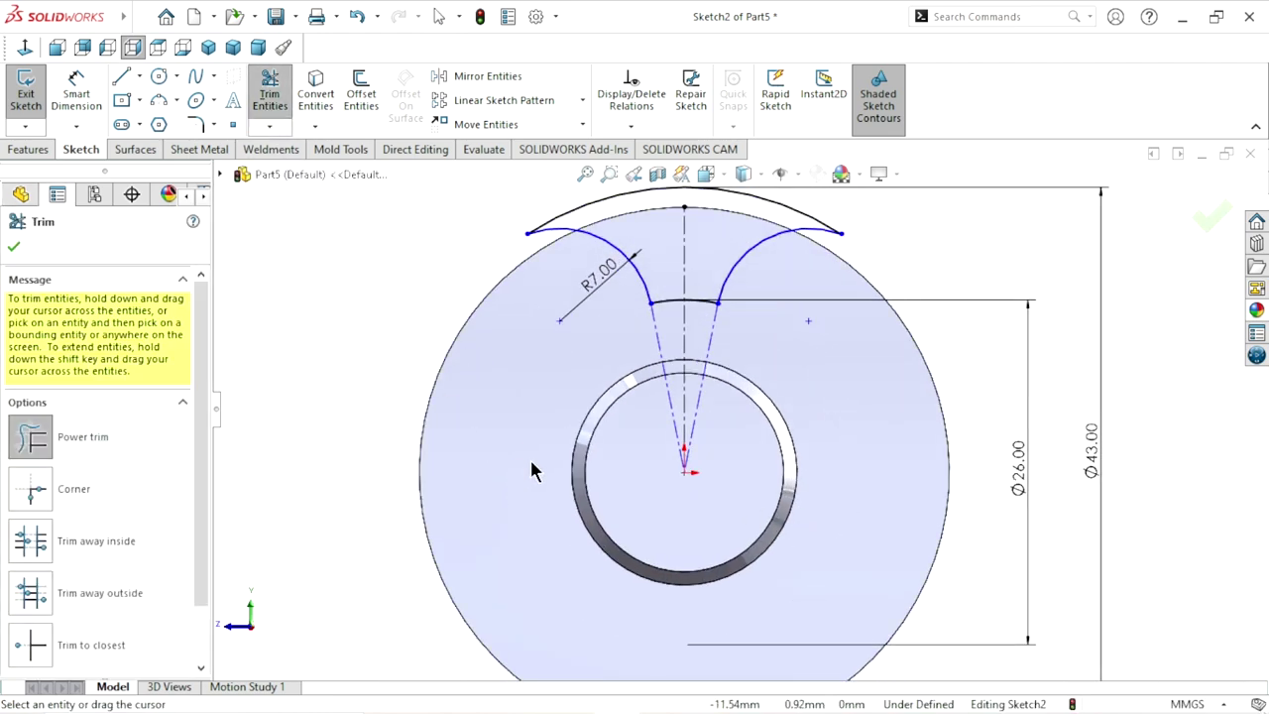
pyautogui.click(13, 250)
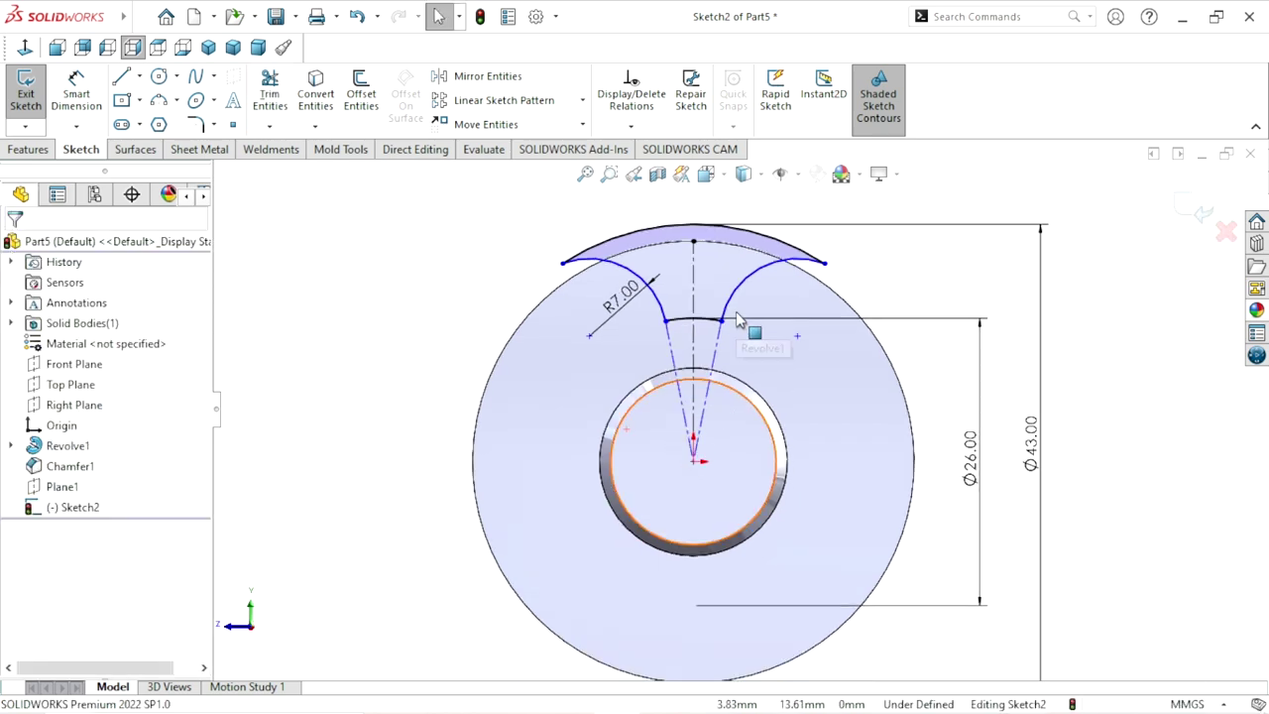
# Dimension the gap between the short arc's ends as 3.50.
pyautogui.click(77, 89)
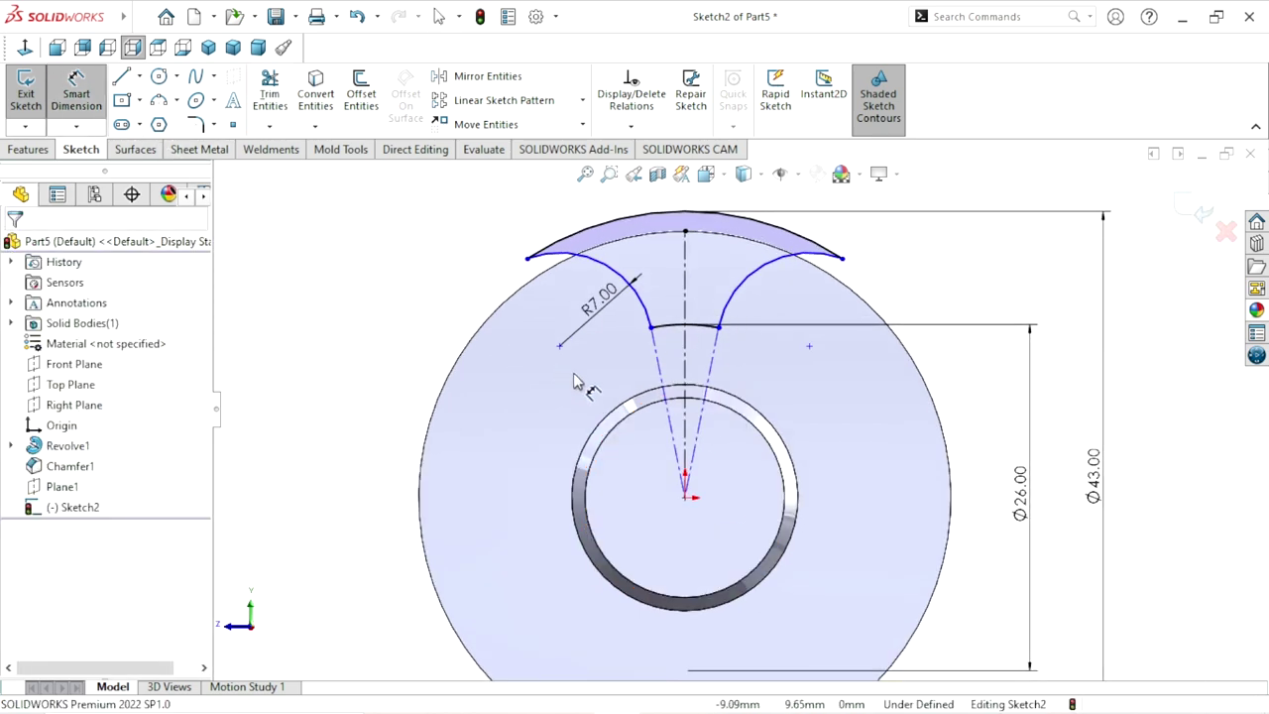
pyautogui.click(650, 330)
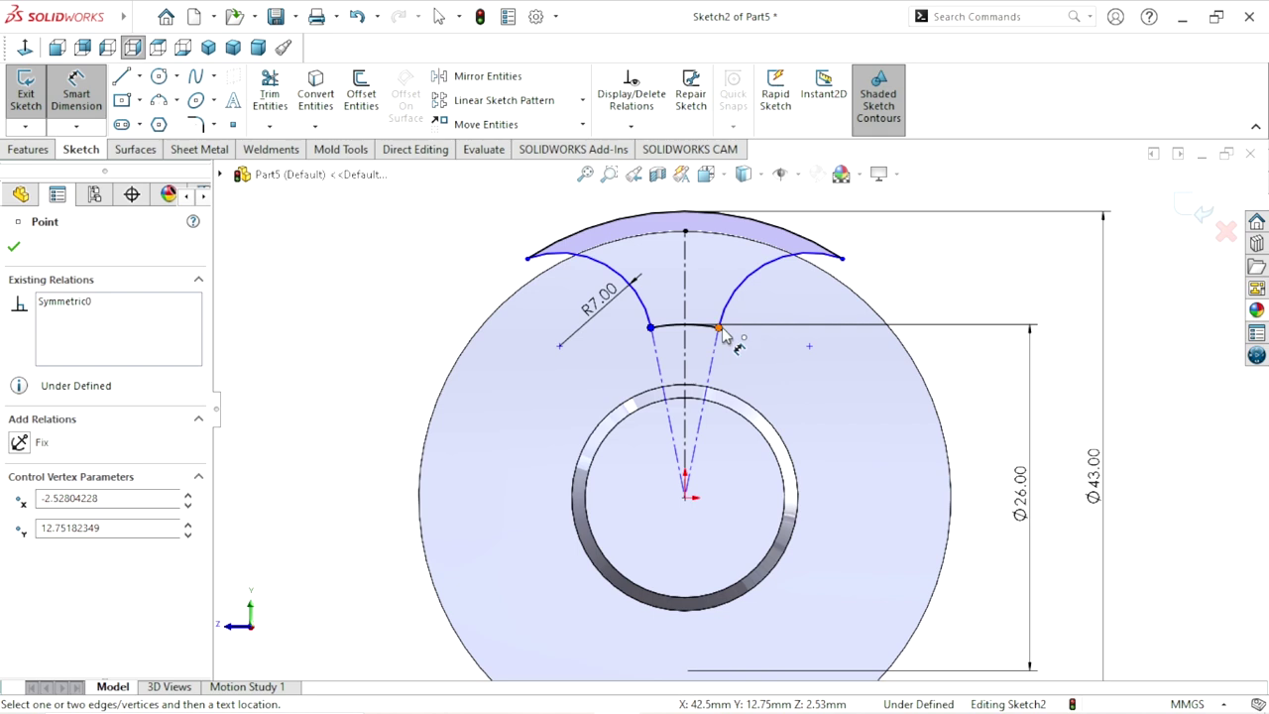
pyautogui.click(720, 332)
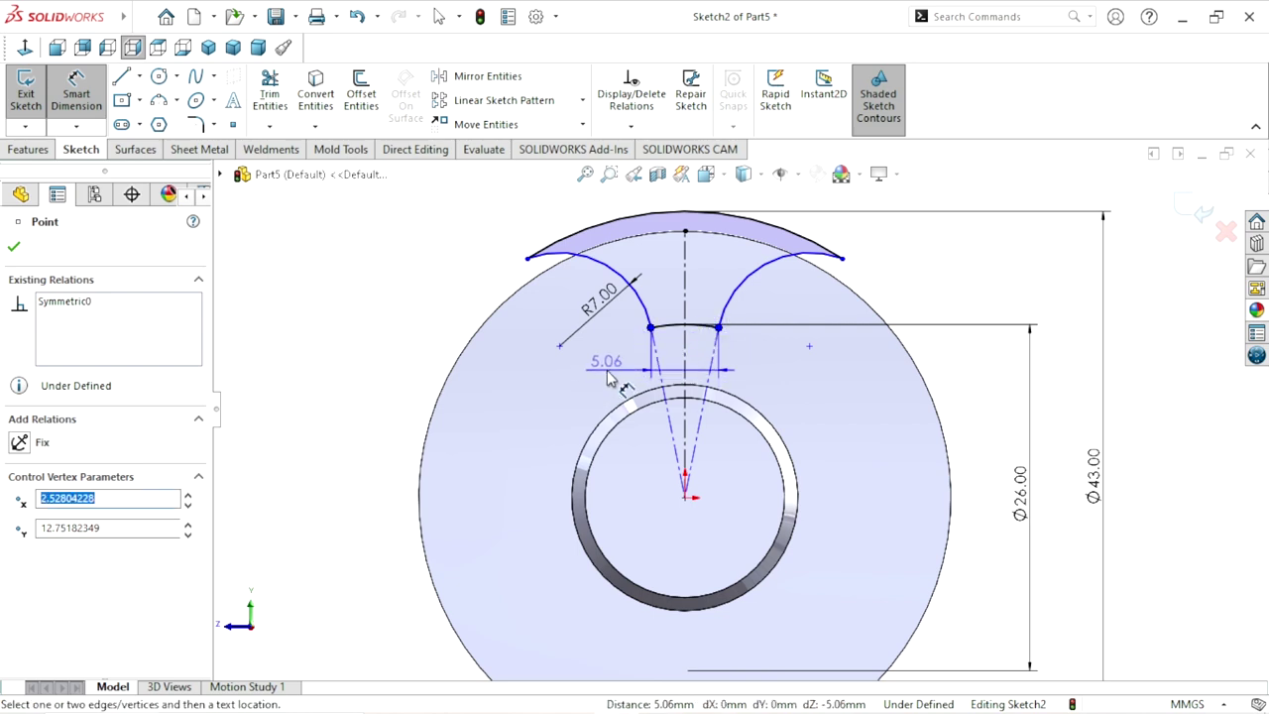
pyautogui.click(610, 374)
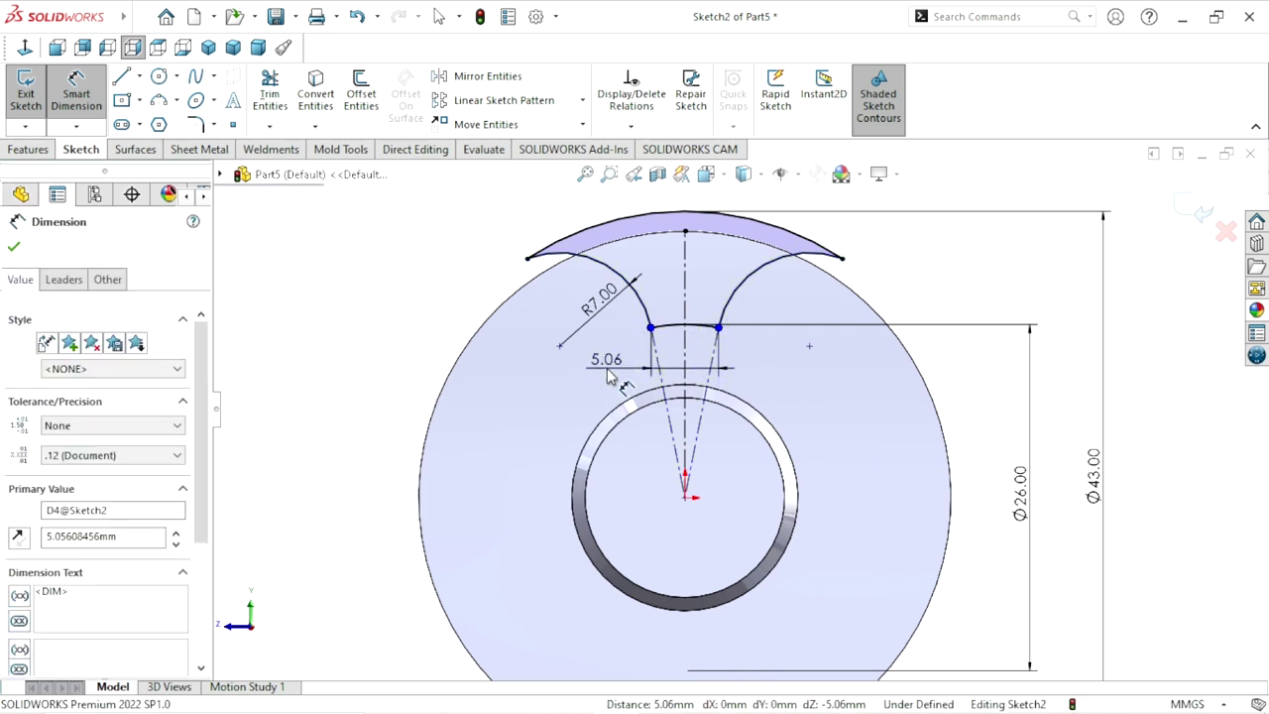
pyautogui.write('3.50')
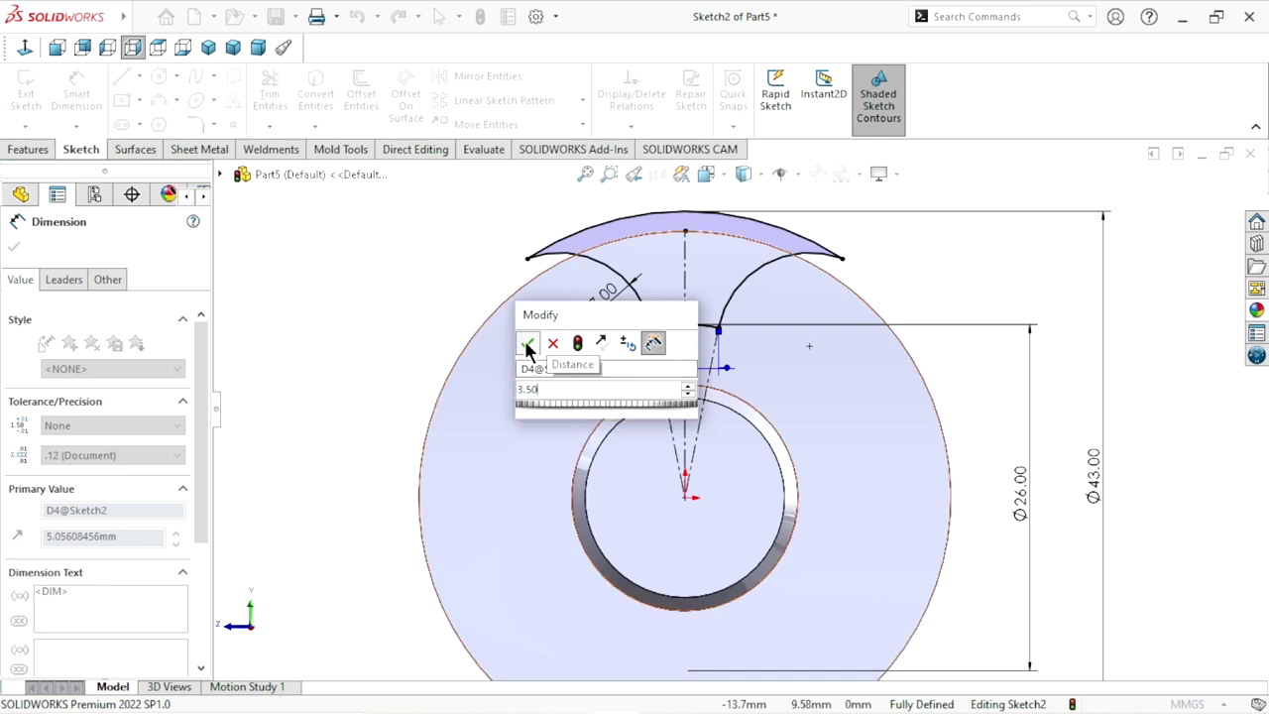
pyautogui.click(527, 342)
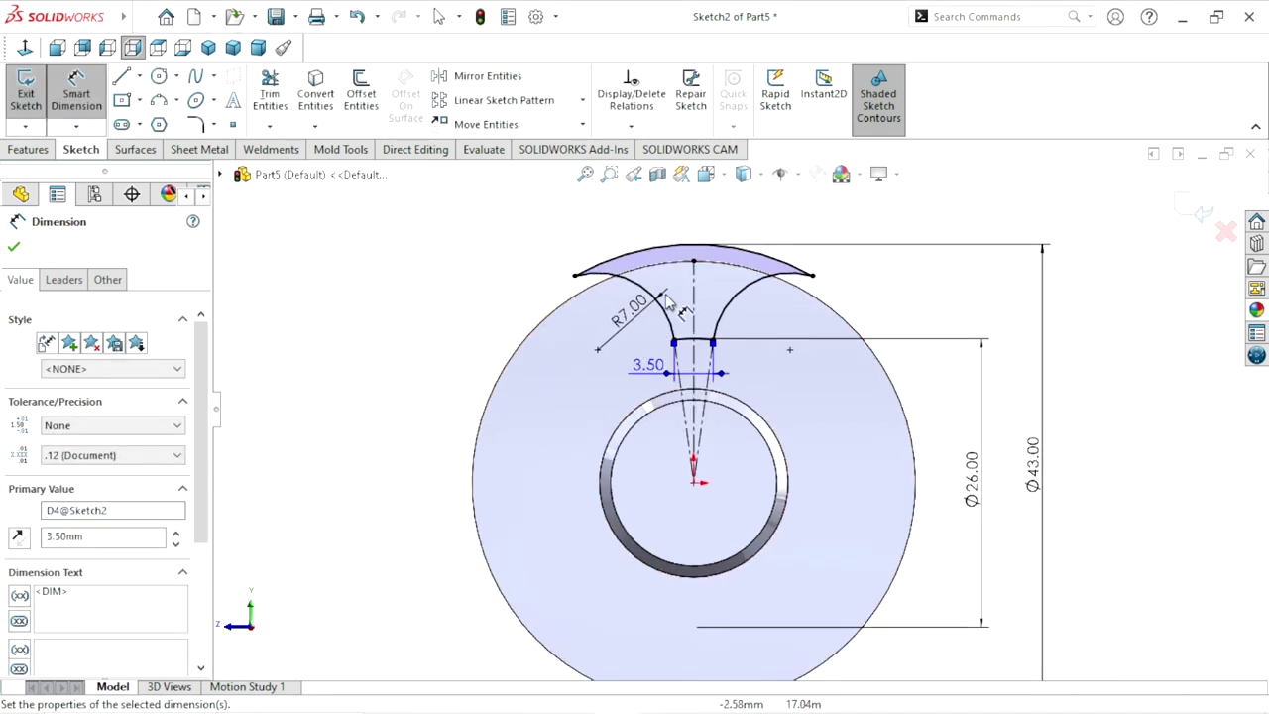
pyautogui.scroll(-1, 666, 305)
pyautogui.scroll(1, 678, 369)
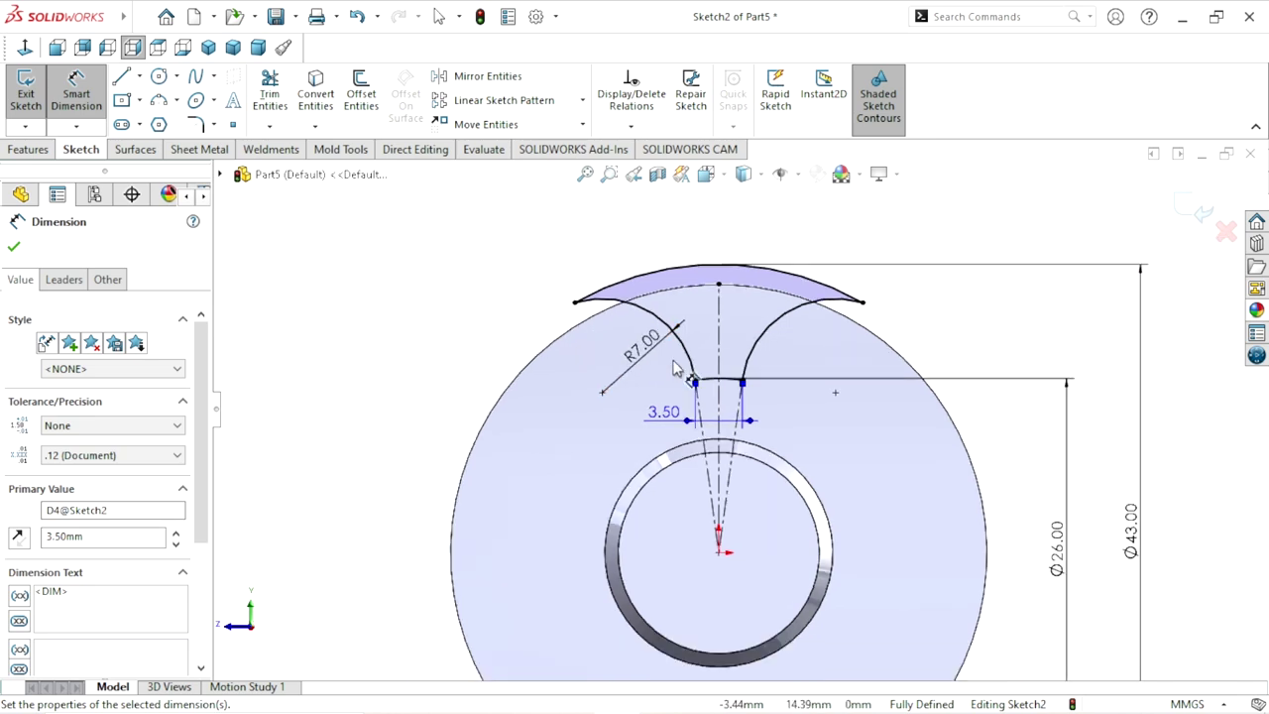
# Add a driven 21.44 width between the profile's outer tips and exit the sketch.
pyautogui.click(574, 303)
pyautogui.click(863, 303)
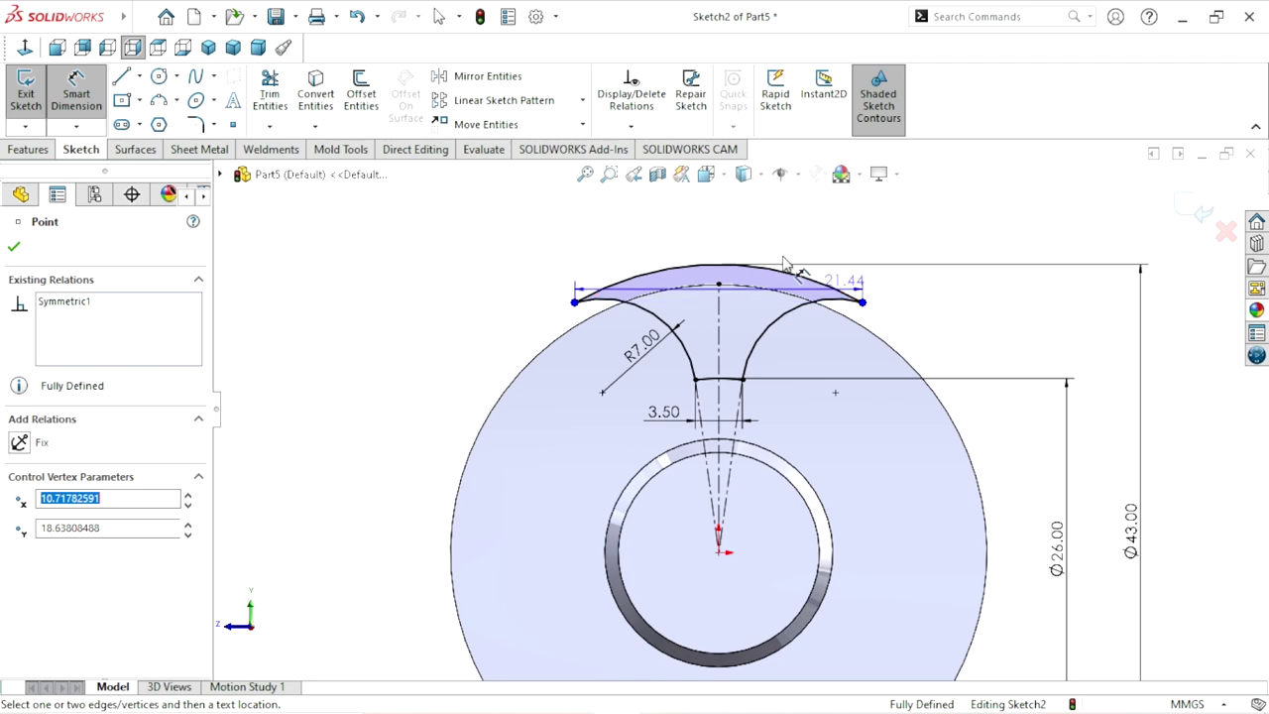
pyautogui.click(702, 230)
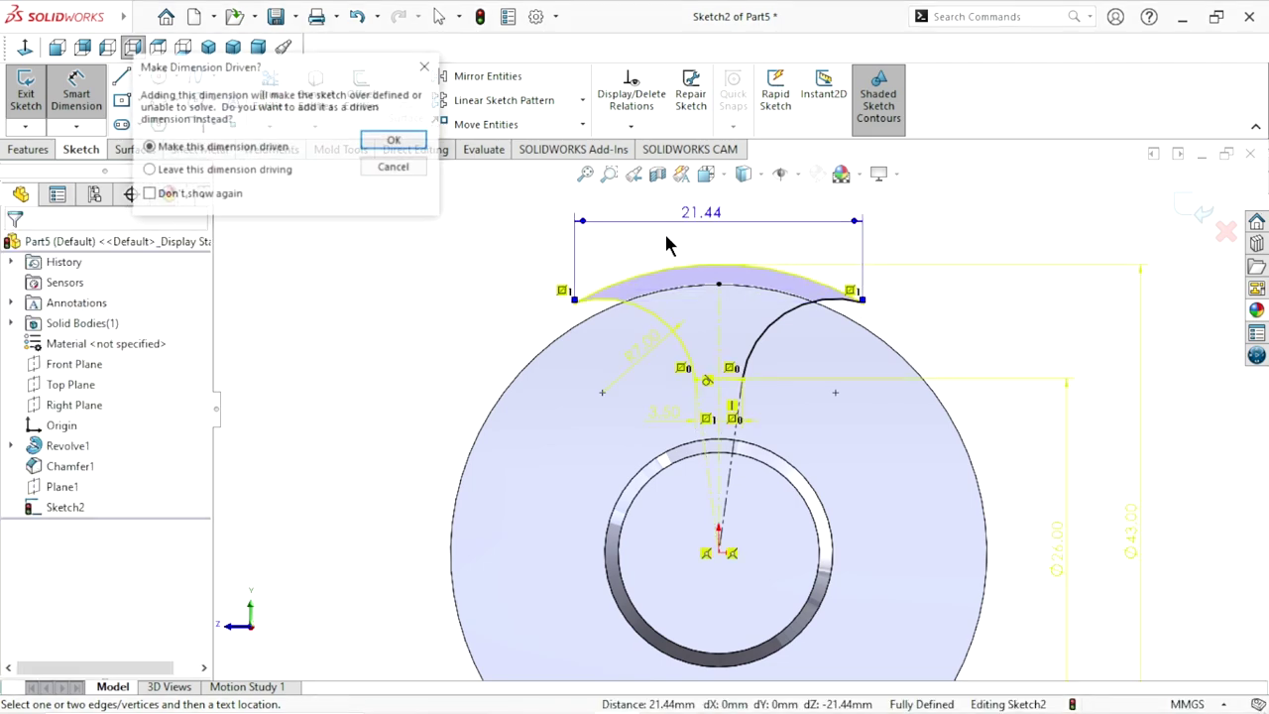
pyautogui.click(392, 142)
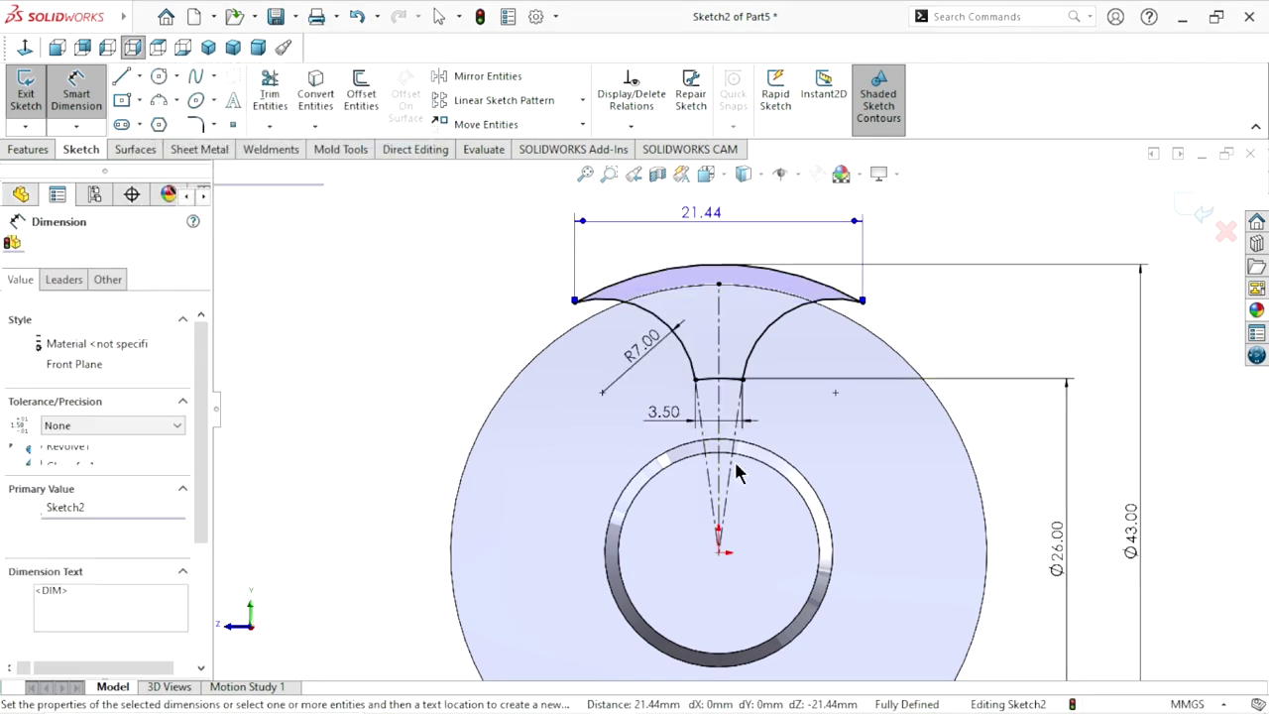
pyautogui.scroll(3, 734, 468)
pyautogui.scroll(-2, 794, 456)
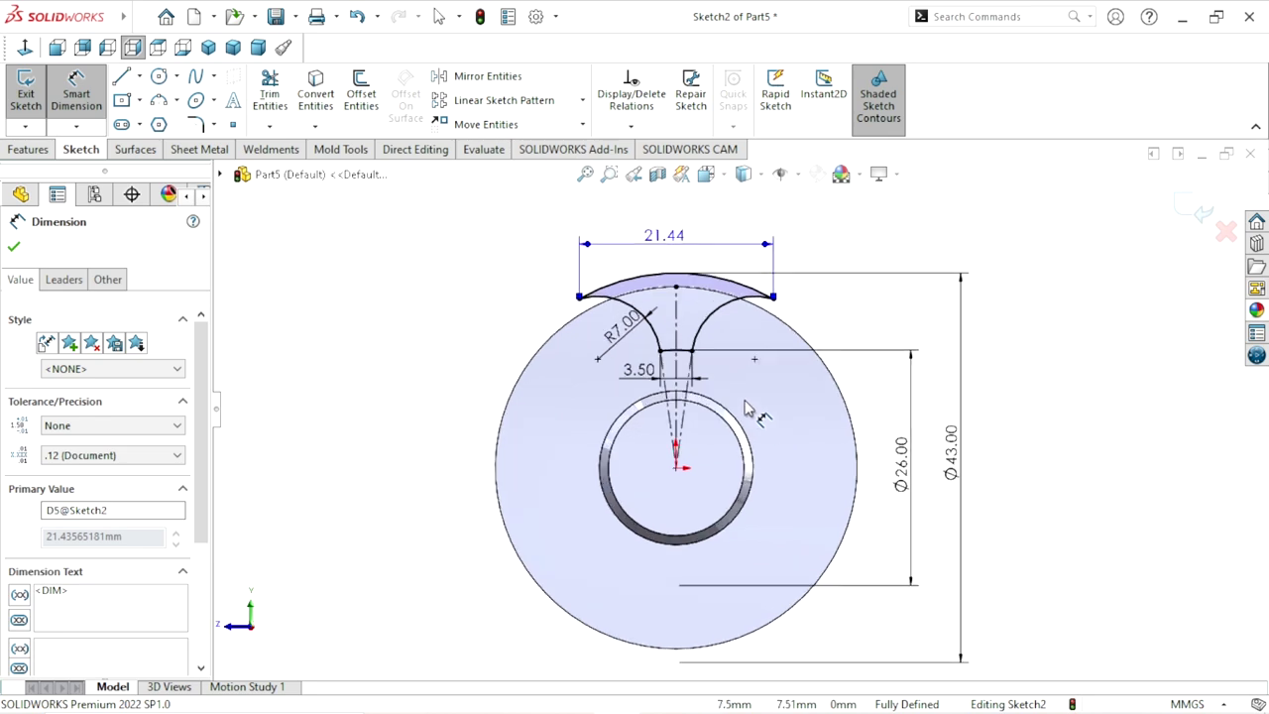
pyautogui.scroll(-2, 749, 409)
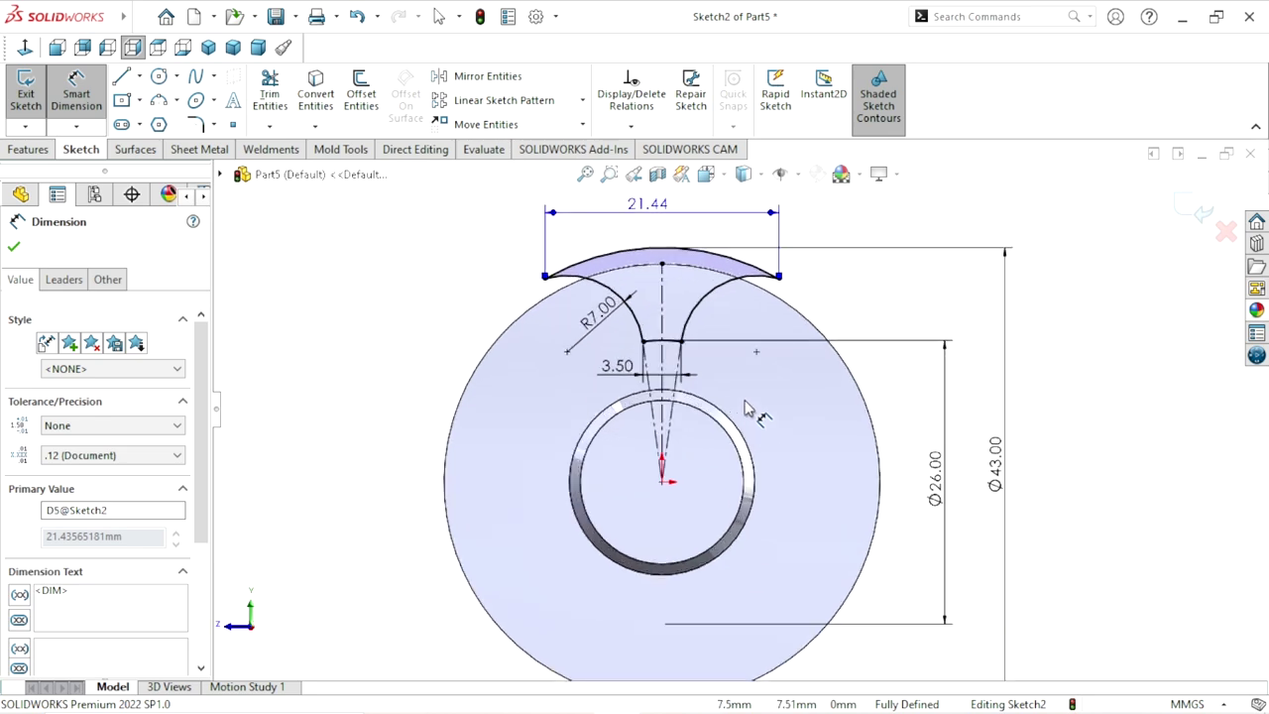
pyautogui.click(14, 248)
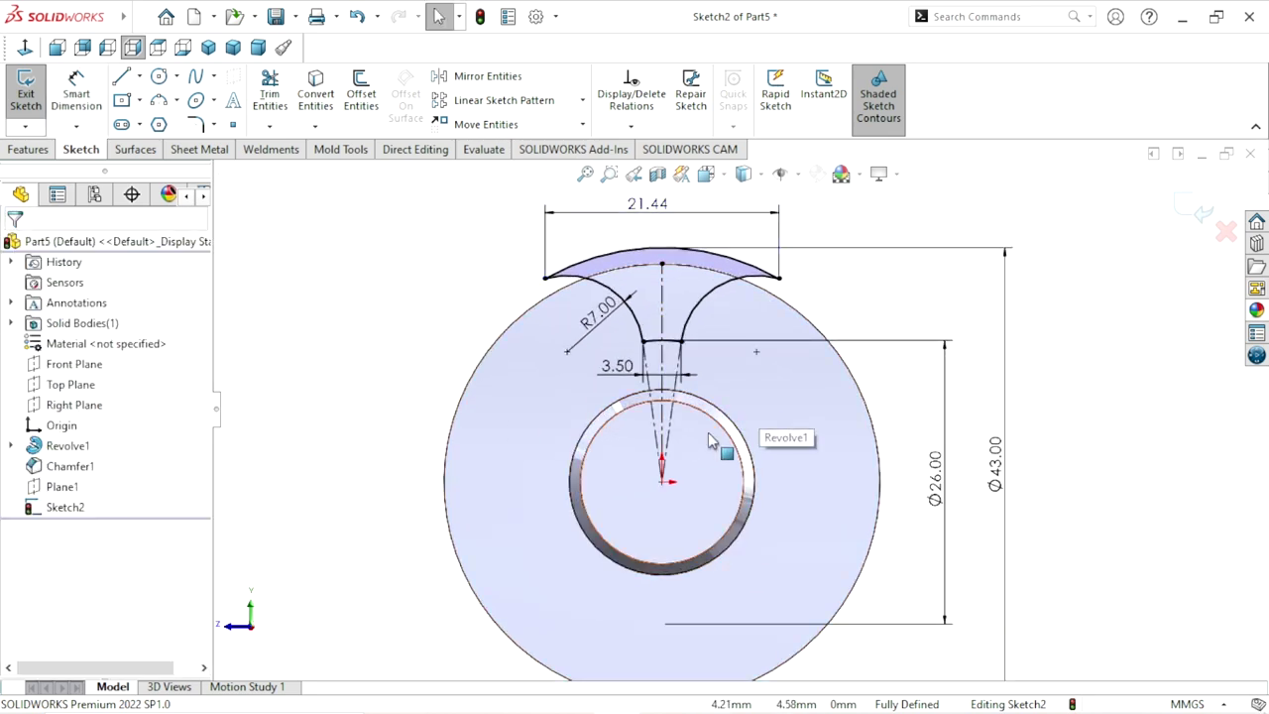
pyautogui.scroll(1, 723, 432)
pyautogui.scroll(-1, 723, 371)
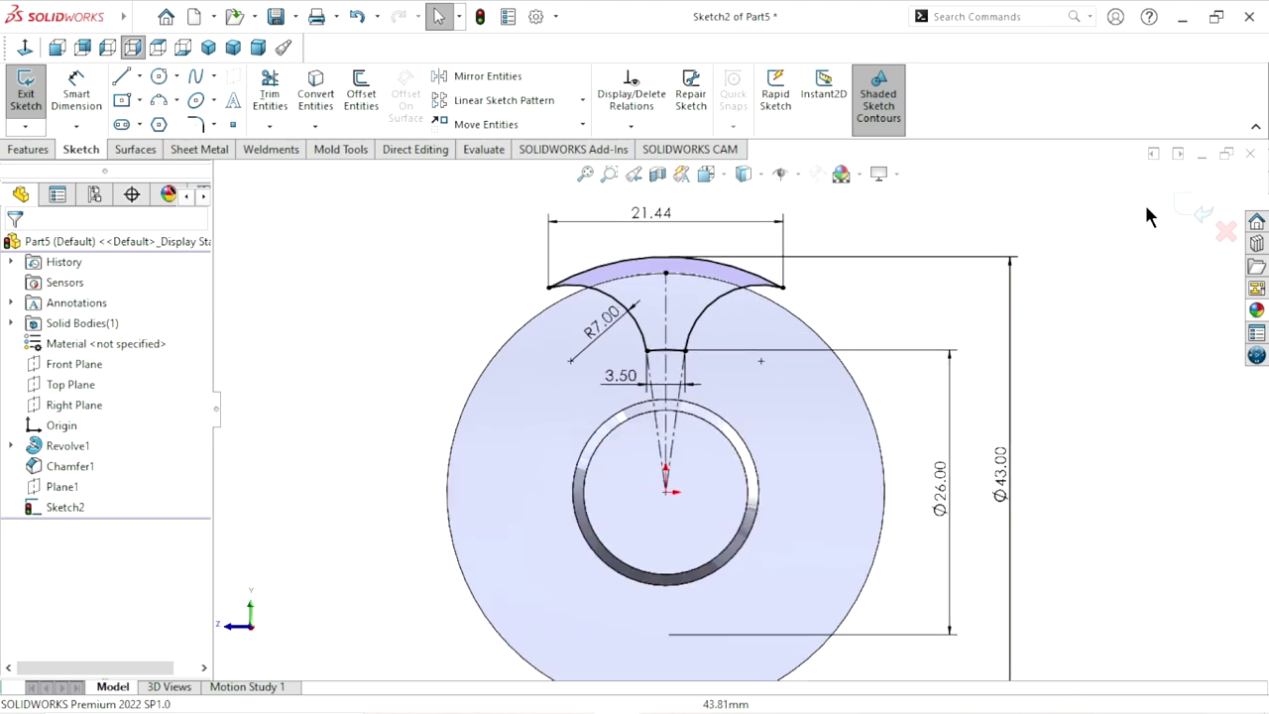
pyautogui.click(1195, 214)
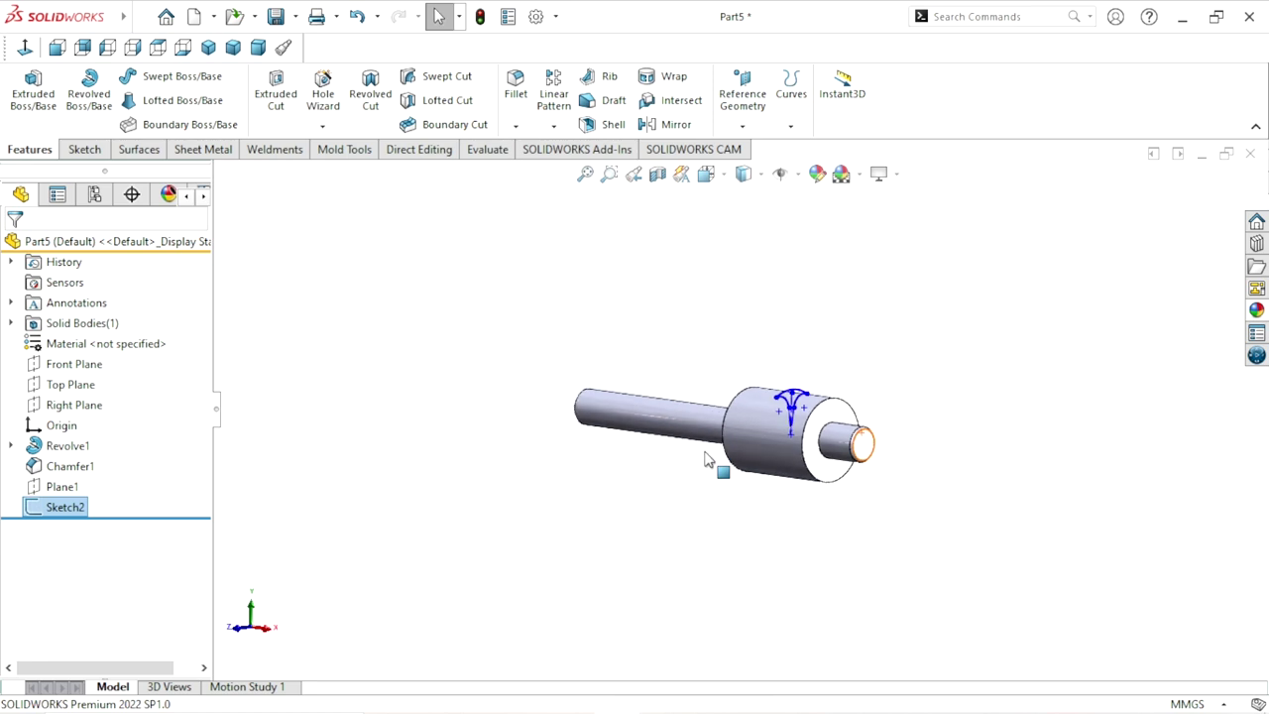
# Start a new sketch on the Top Plane and view it normal-to.
pyautogui.scroll(-3, 811, 401)
pyautogui.scroll(1, 836, 510)
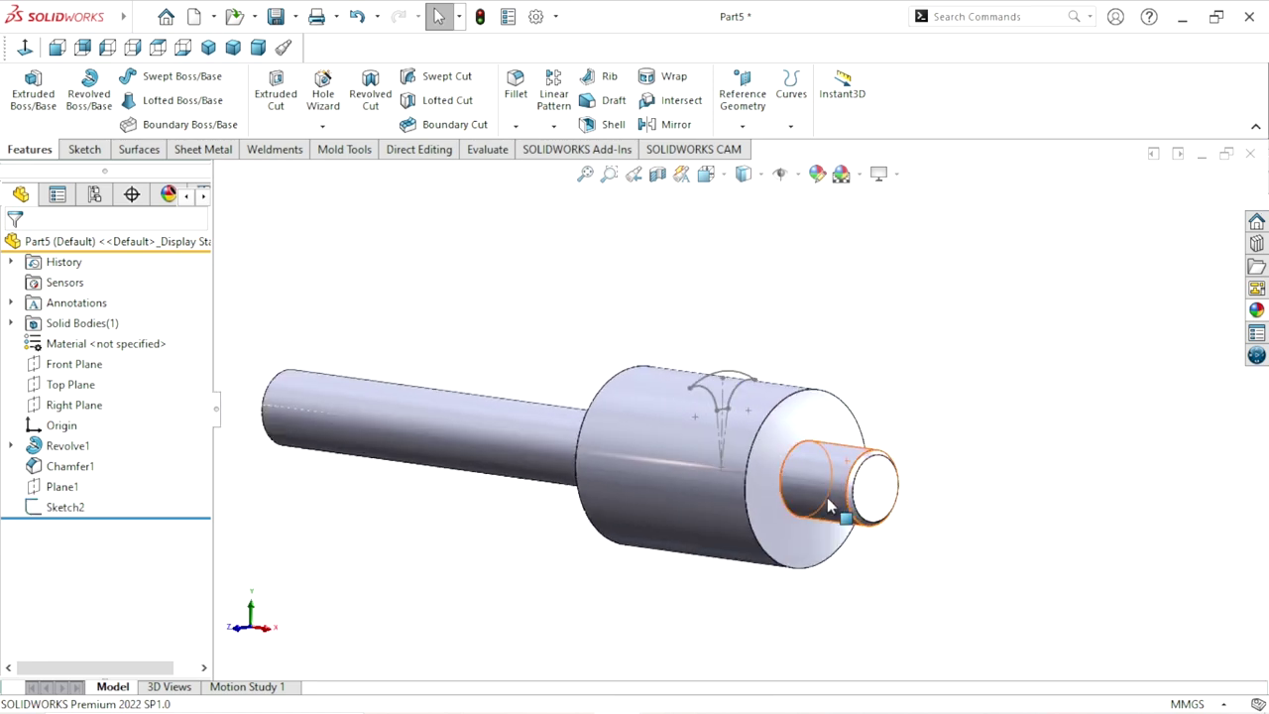
pyautogui.scroll(-1, 748, 511)
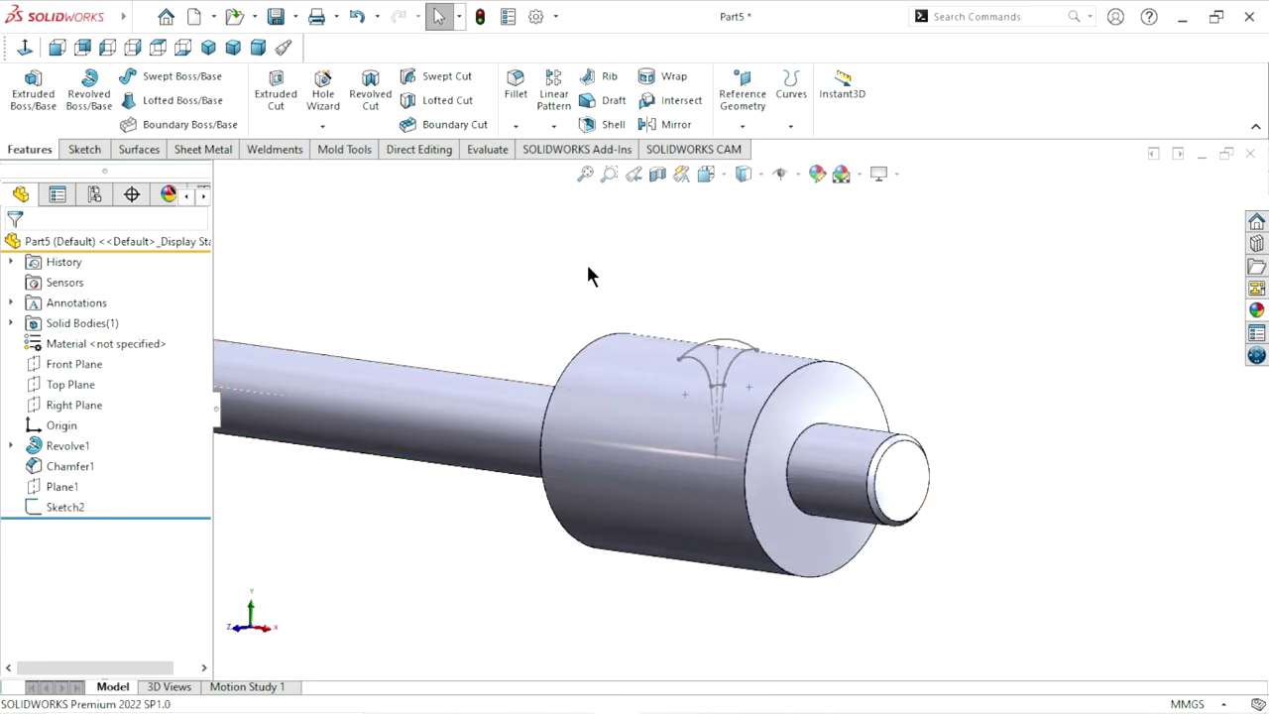
pyautogui.click(65, 385)
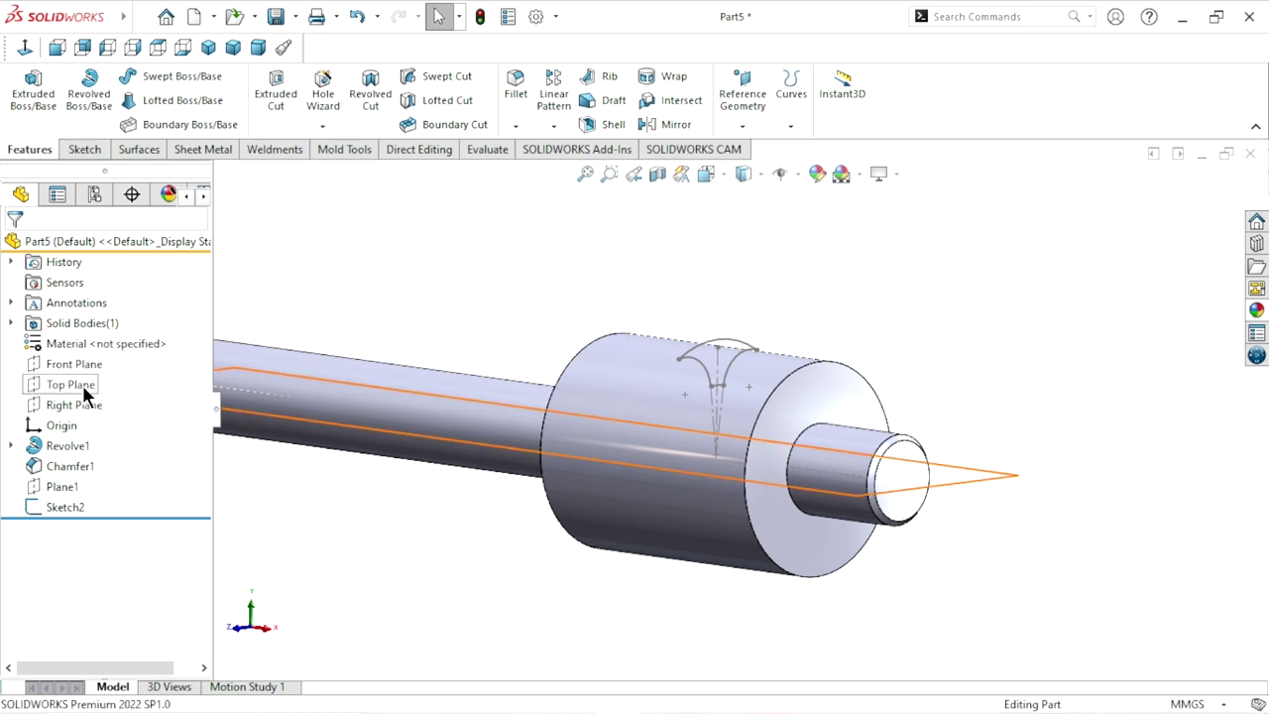
pyautogui.click(83, 385)
pyautogui.click(99, 361)
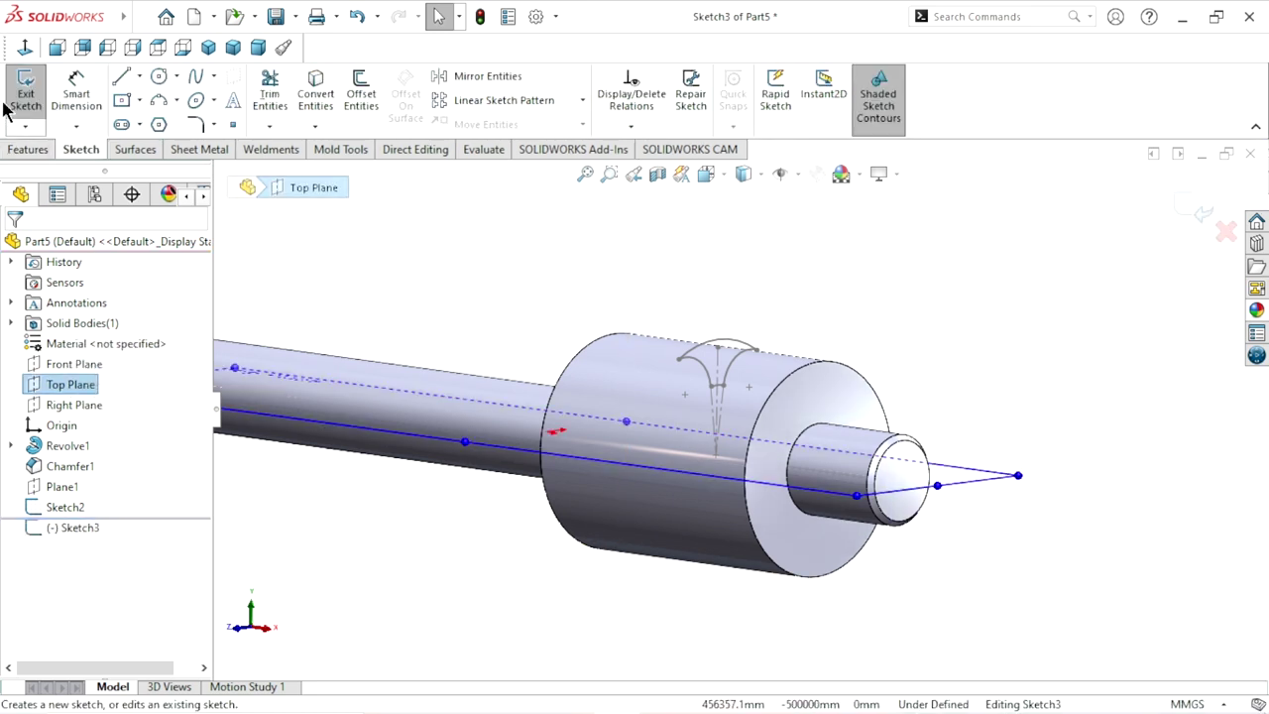
pyautogui.click(25, 47)
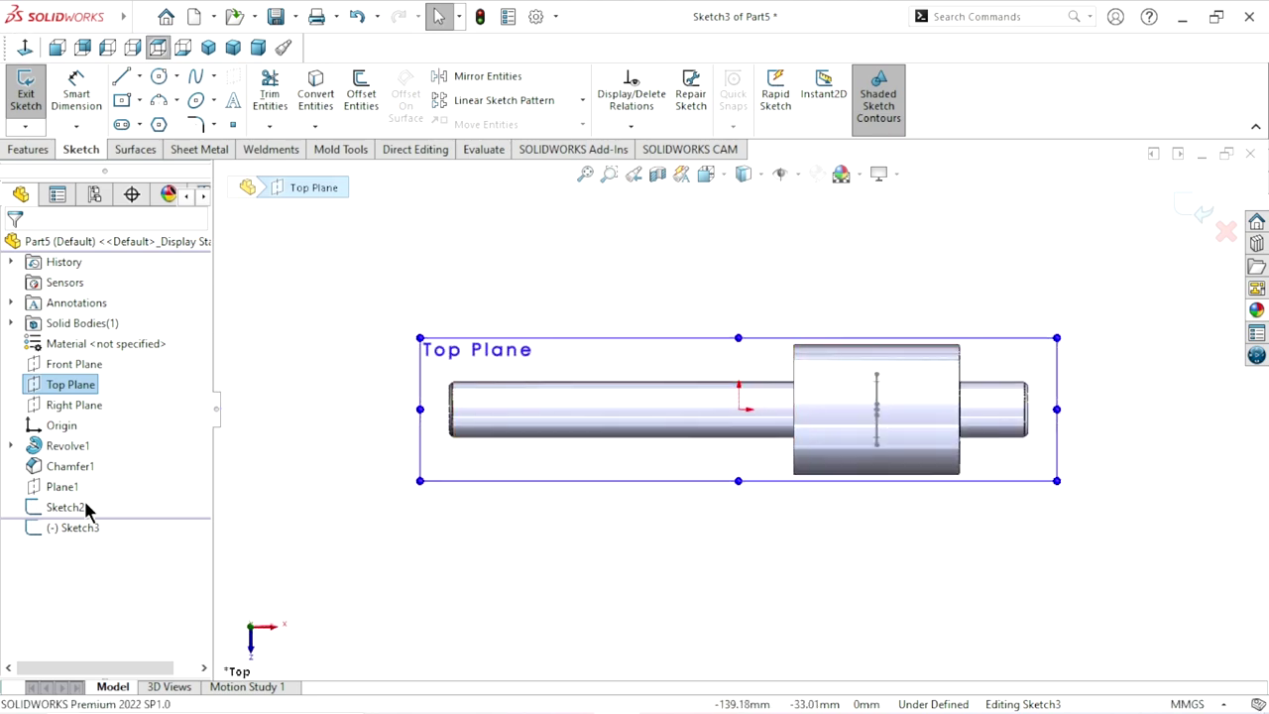
# Hide Sketch2 in the model view.
pyautogui.click(60, 507)
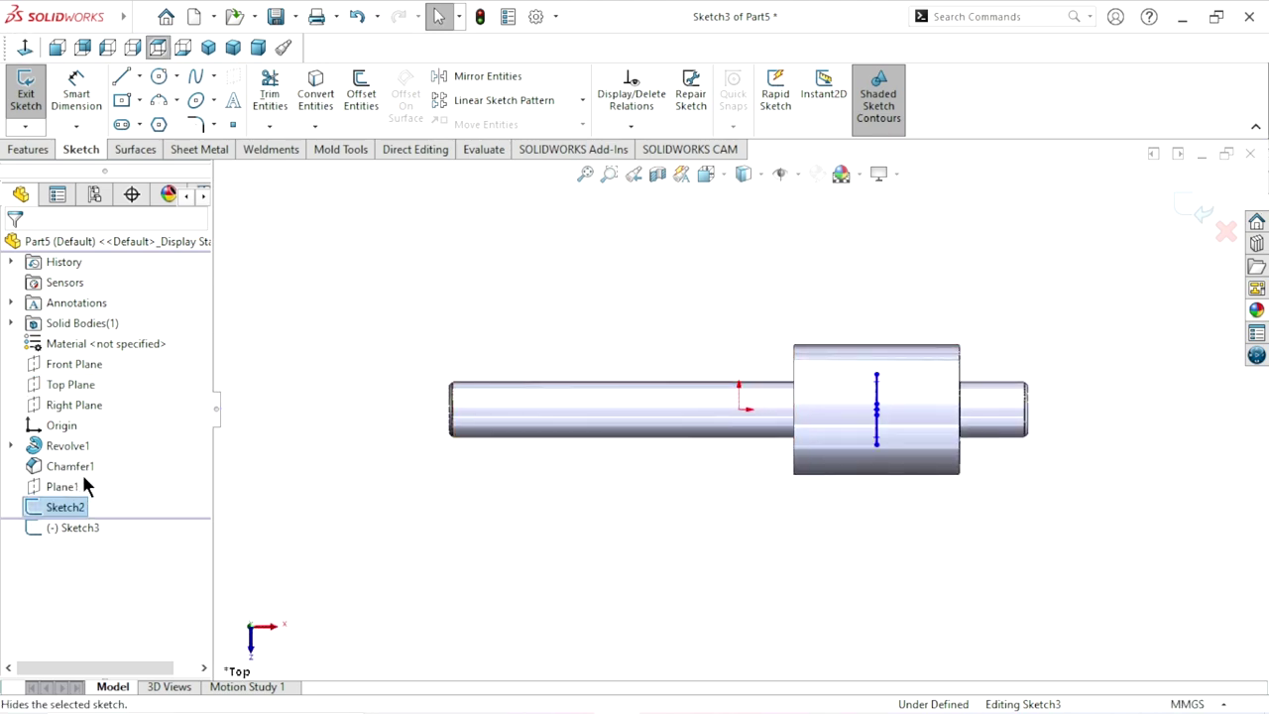
pyautogui.click(79, 481)
pyautogui.scroll(2, 723, 456)
pyautogui.scroll(-2, 859, 422)
pyautogui.scroll(-3, 787, 433)
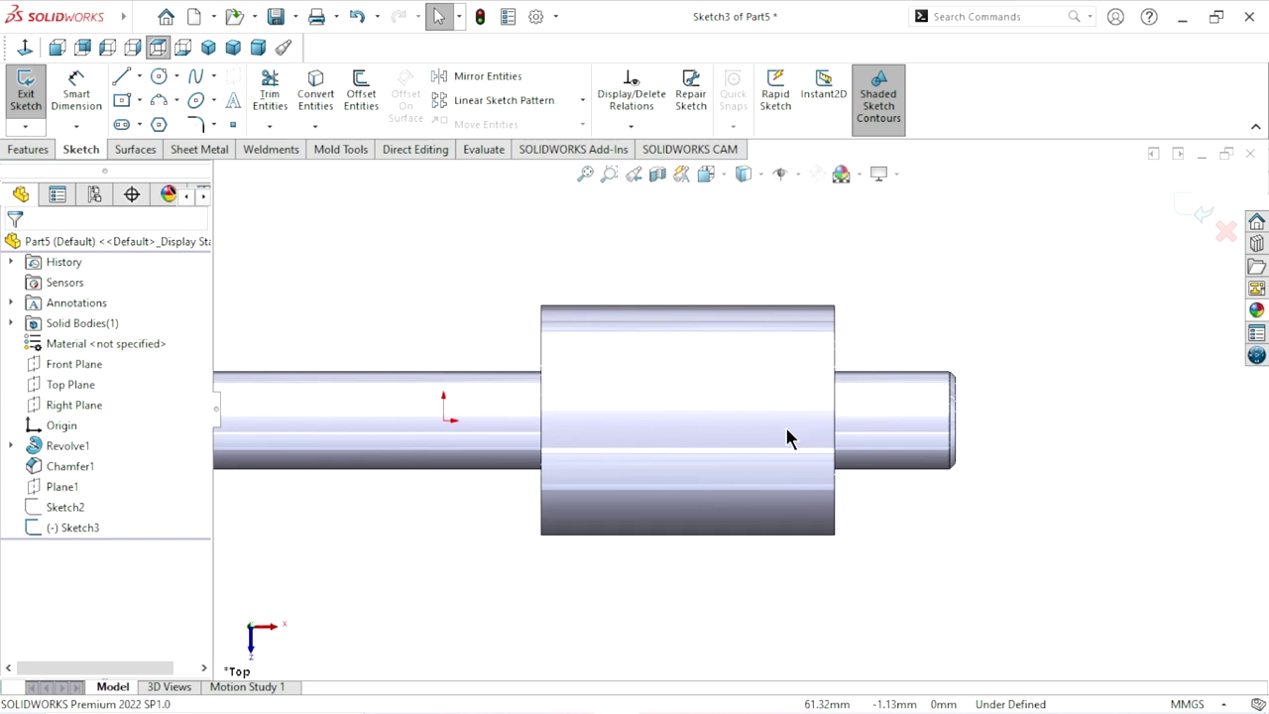
# Draw a horizontal construction centerline across the full width of the gear cylinder.
pyautogui.click(139, 76)
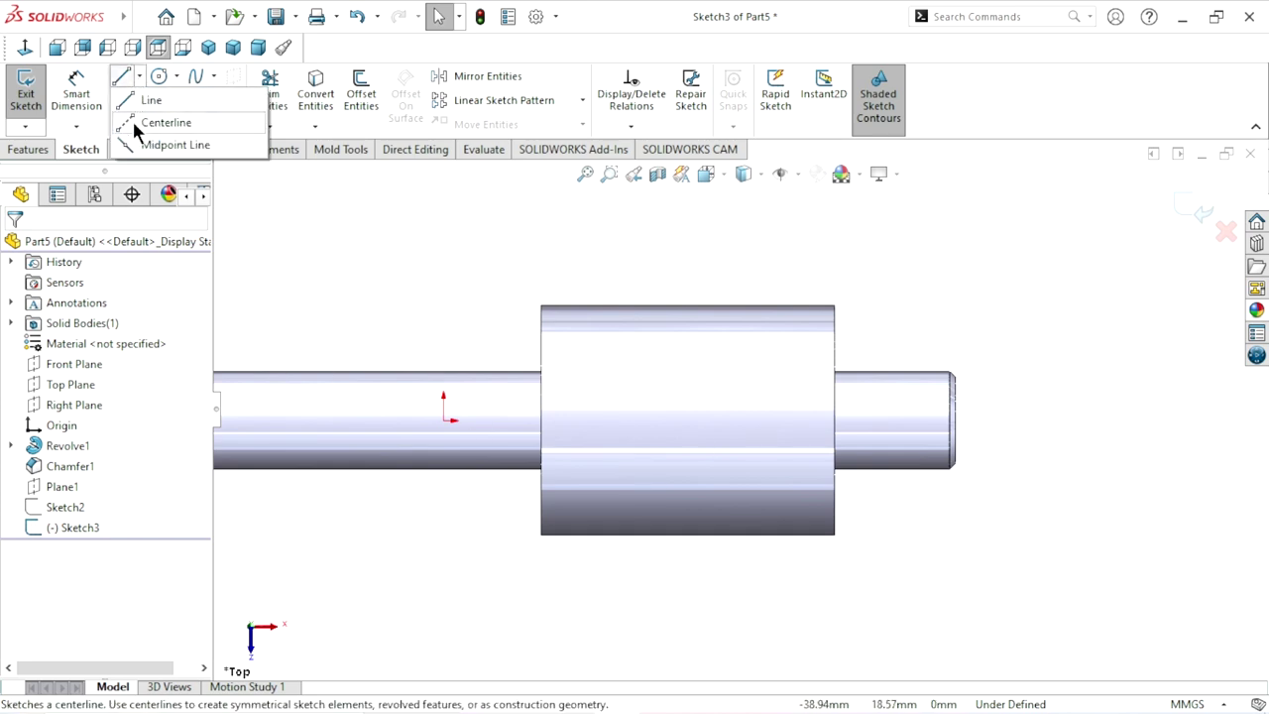
pyautogui.click(149, 121)
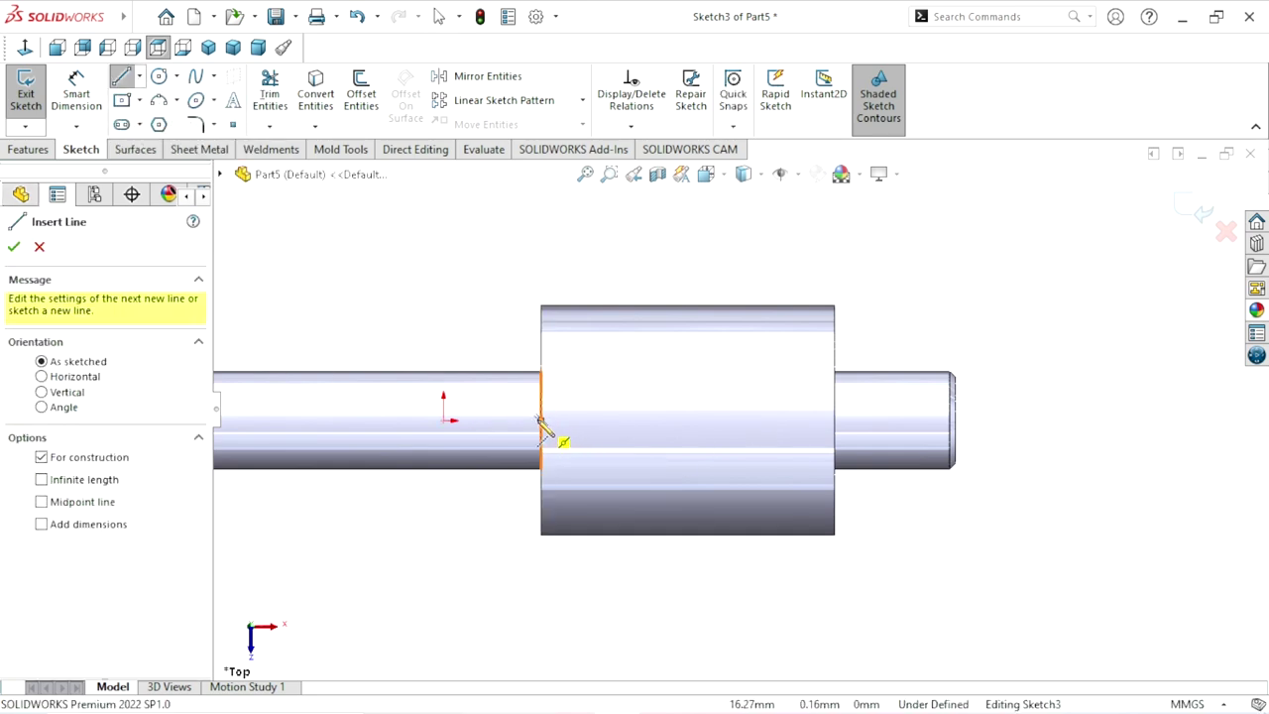
pyautogui.moveTo(541, 421); pyautogui.dragTo(835, 420)
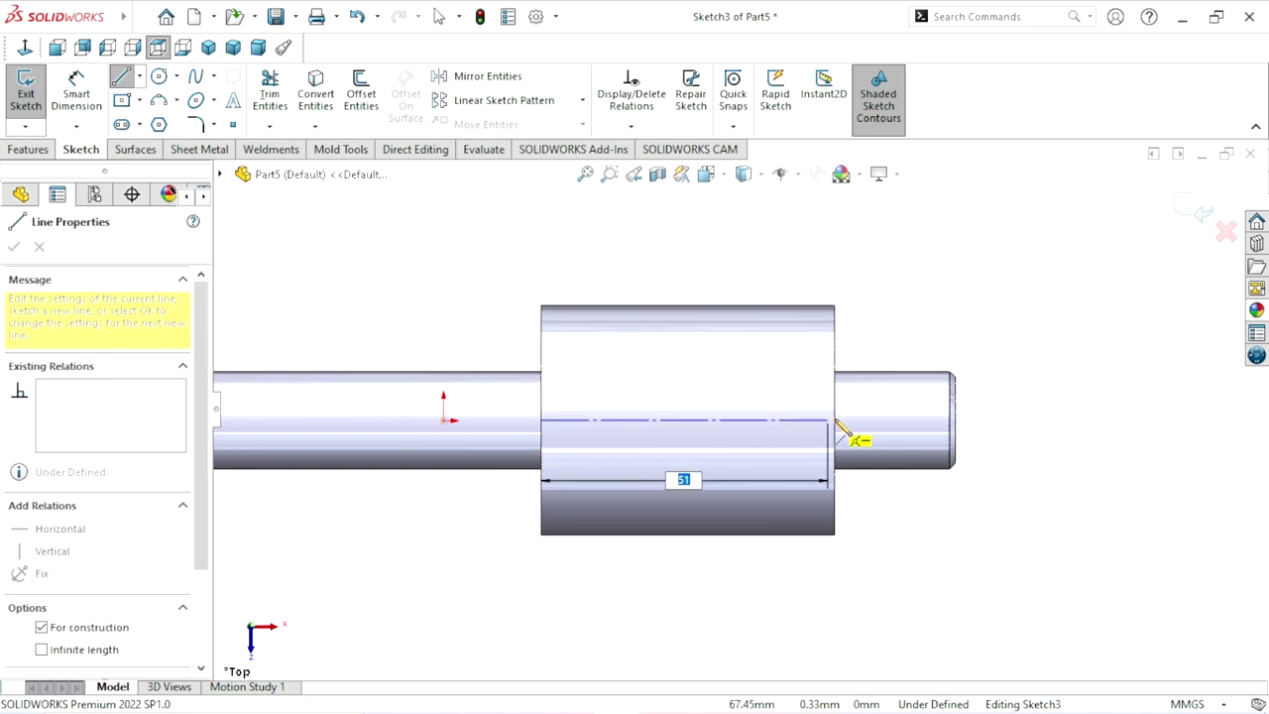
pyautogui.rightClick(882, 333)
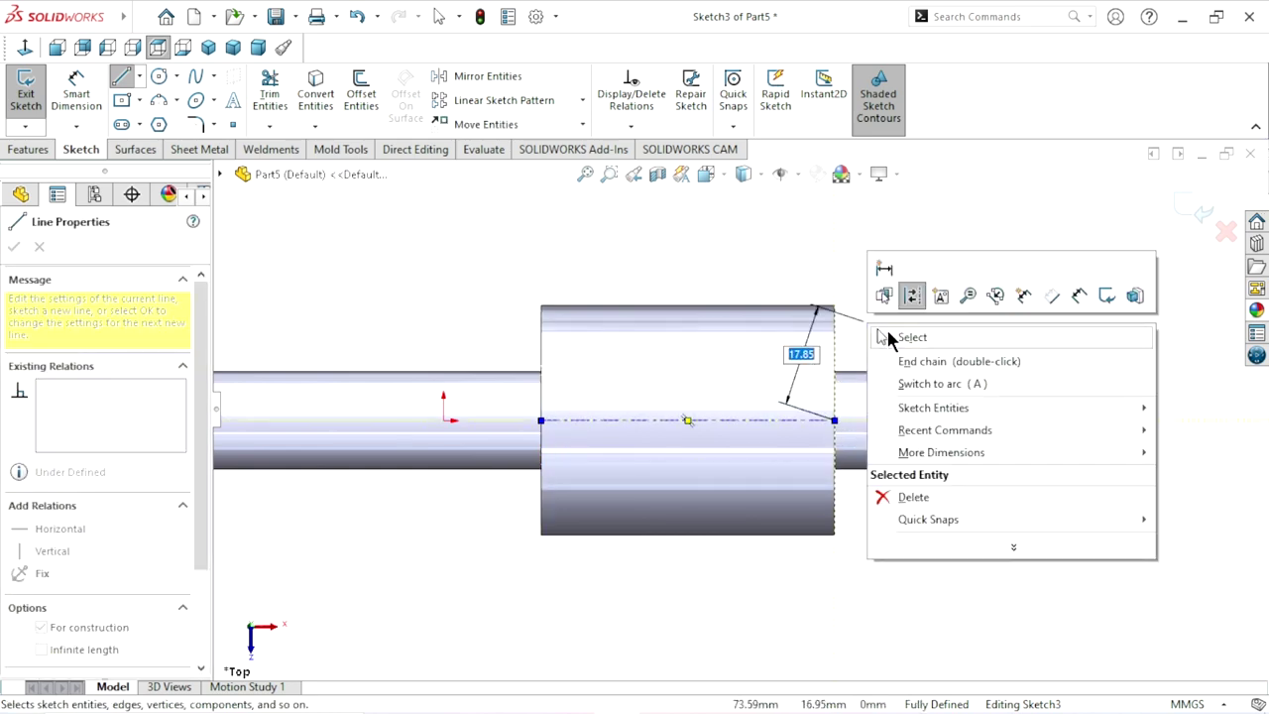
pyautogui.click(889, 340)
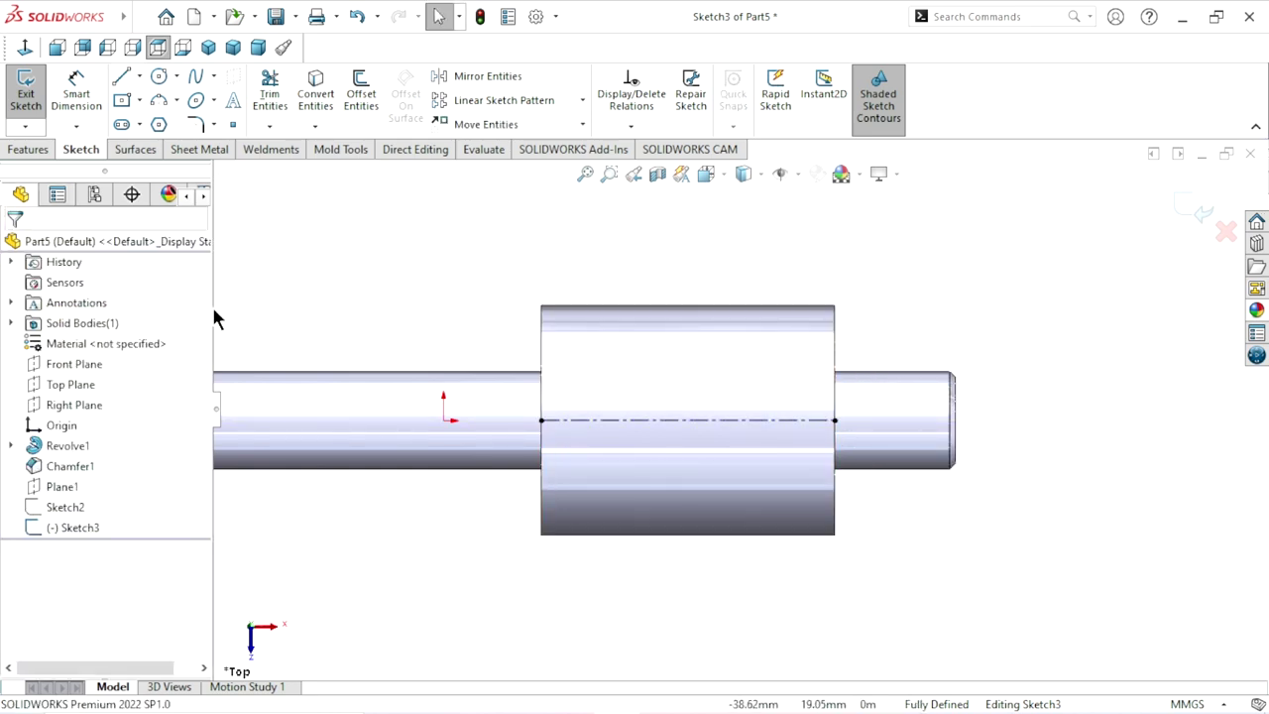
# Draw a line across the gear cylinder from its upper left edge to its right edge.
pyautogui.click(120, 79)
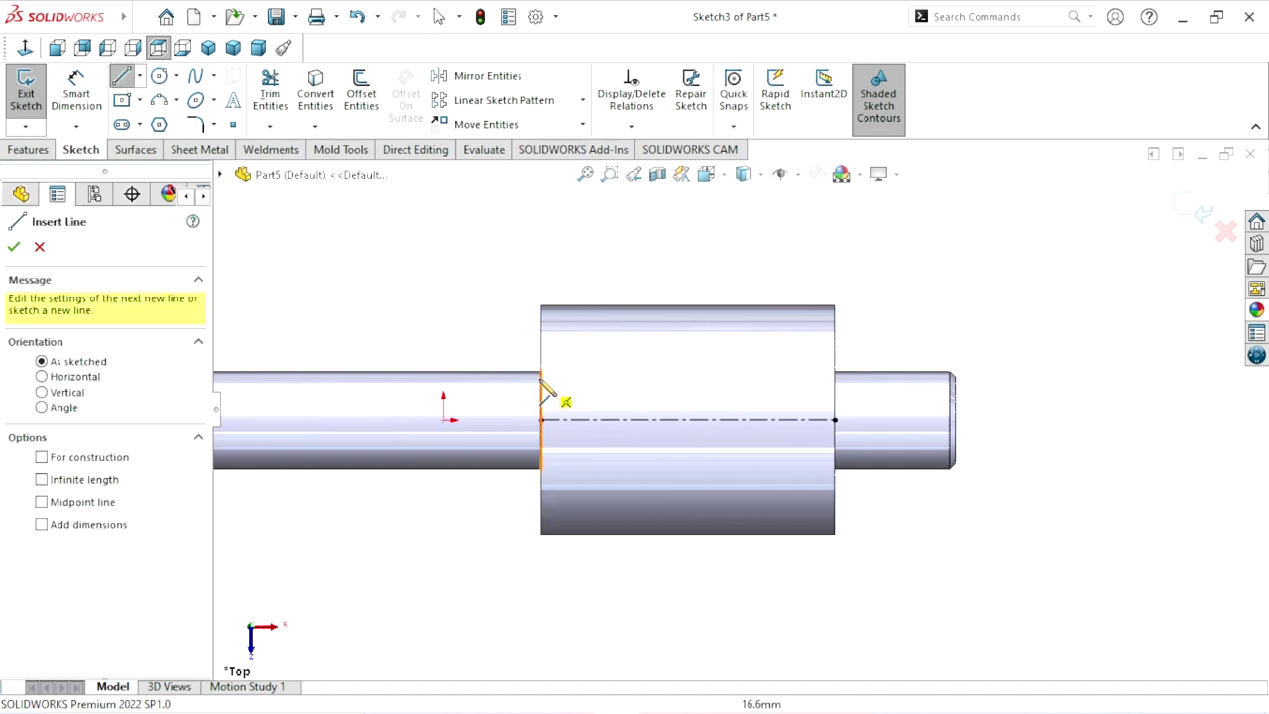
pyautogui.click(541, 419)
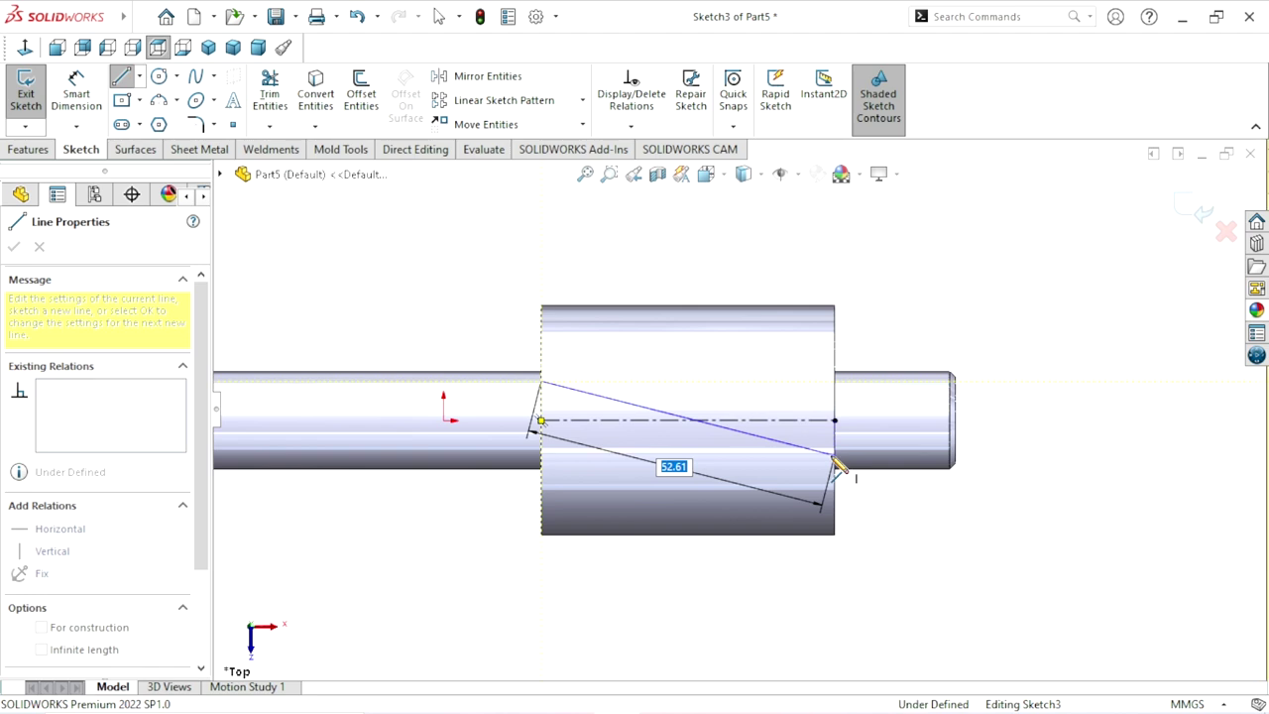
pyautogui.click(835, 456)
pyautogui.rightClick(918, 343)
pyautogui.click(919, 338)
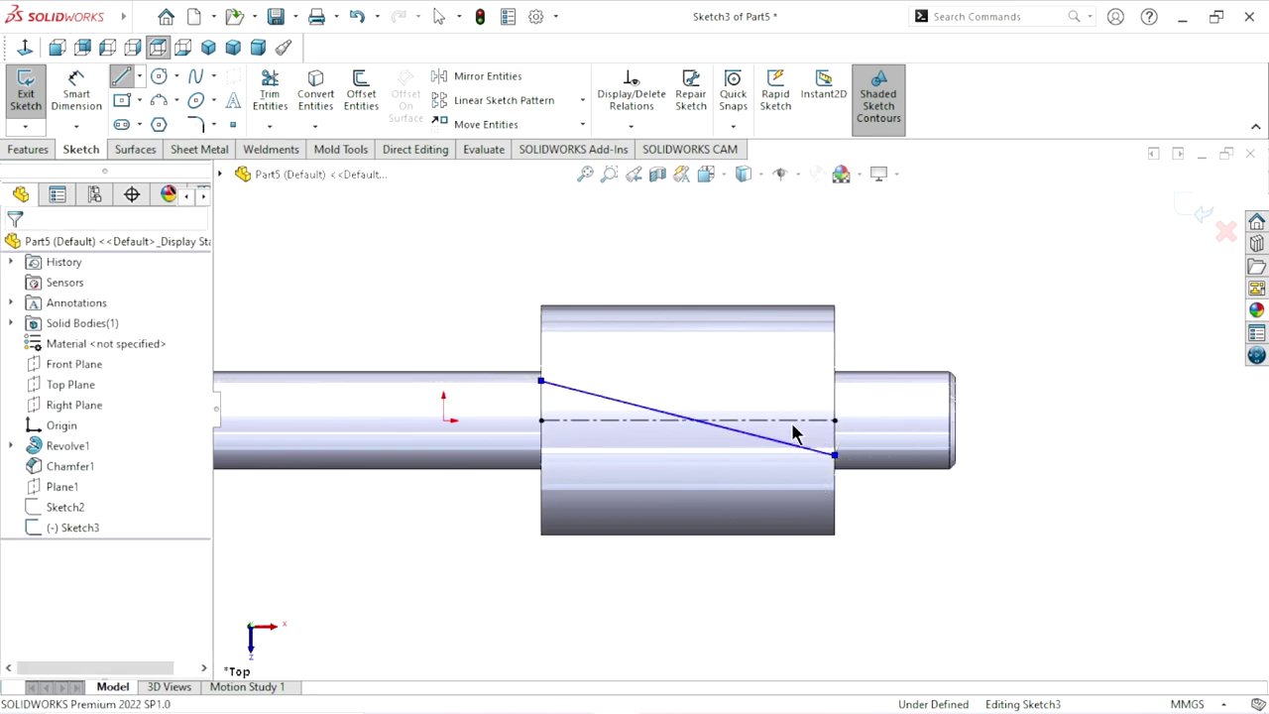
pyautogui.scroll(-2, 765, 454)
pyautogui.scroll(-2, 477, 334)
# Dimension the line's angle to the centerline as 20°.
pyautogui.click(77, 96)
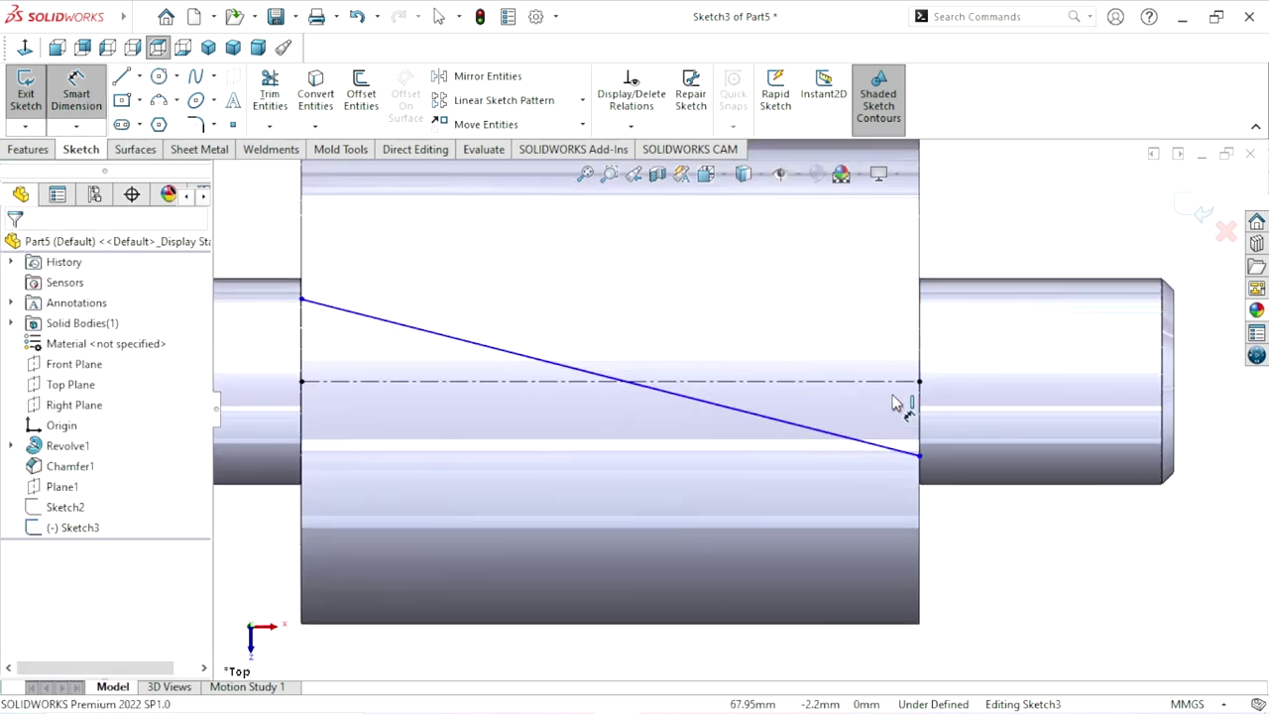
pyautogui.click(823, 381)
pyautogui.click(822, 425)
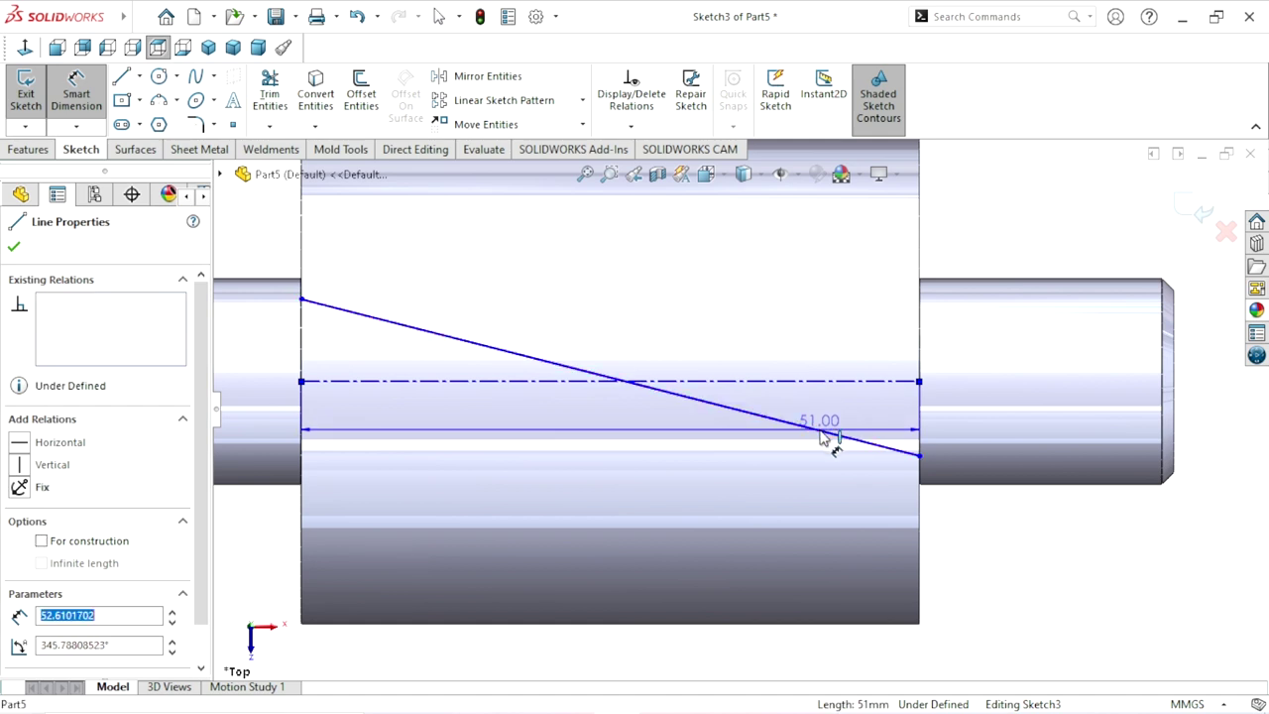
pyautogui.click(872, 417)
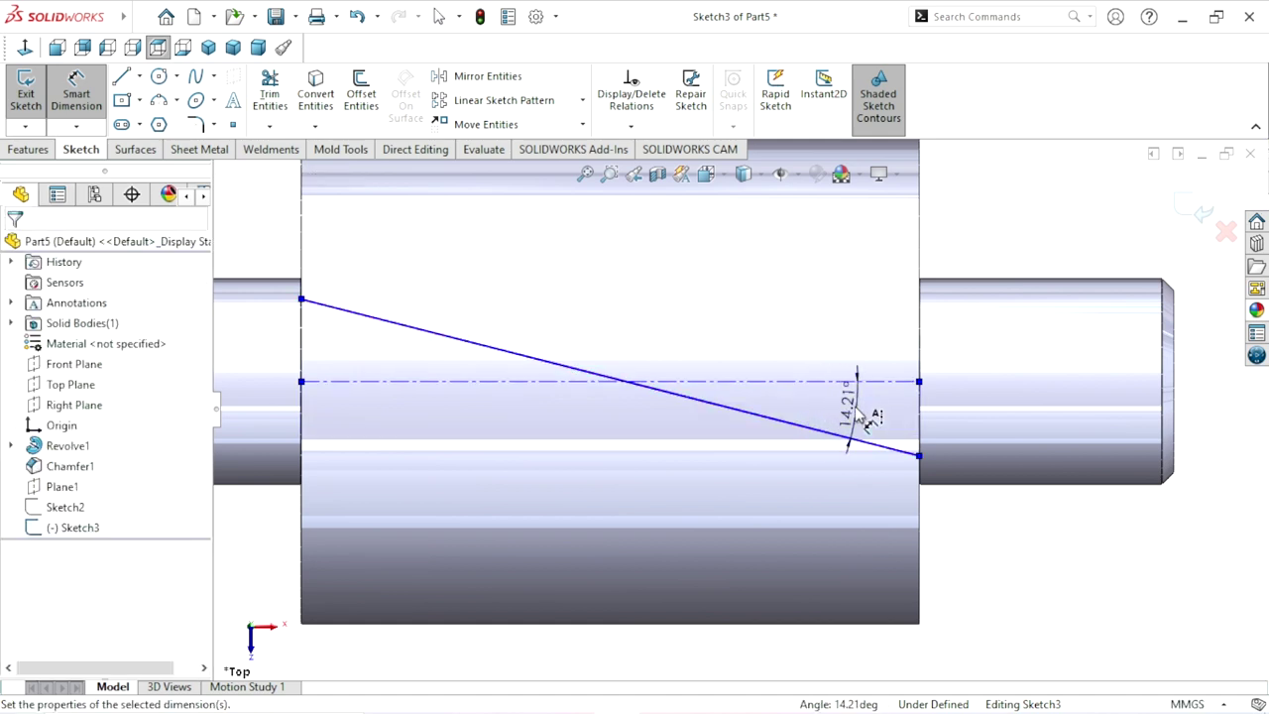
pyautogui.write('20')
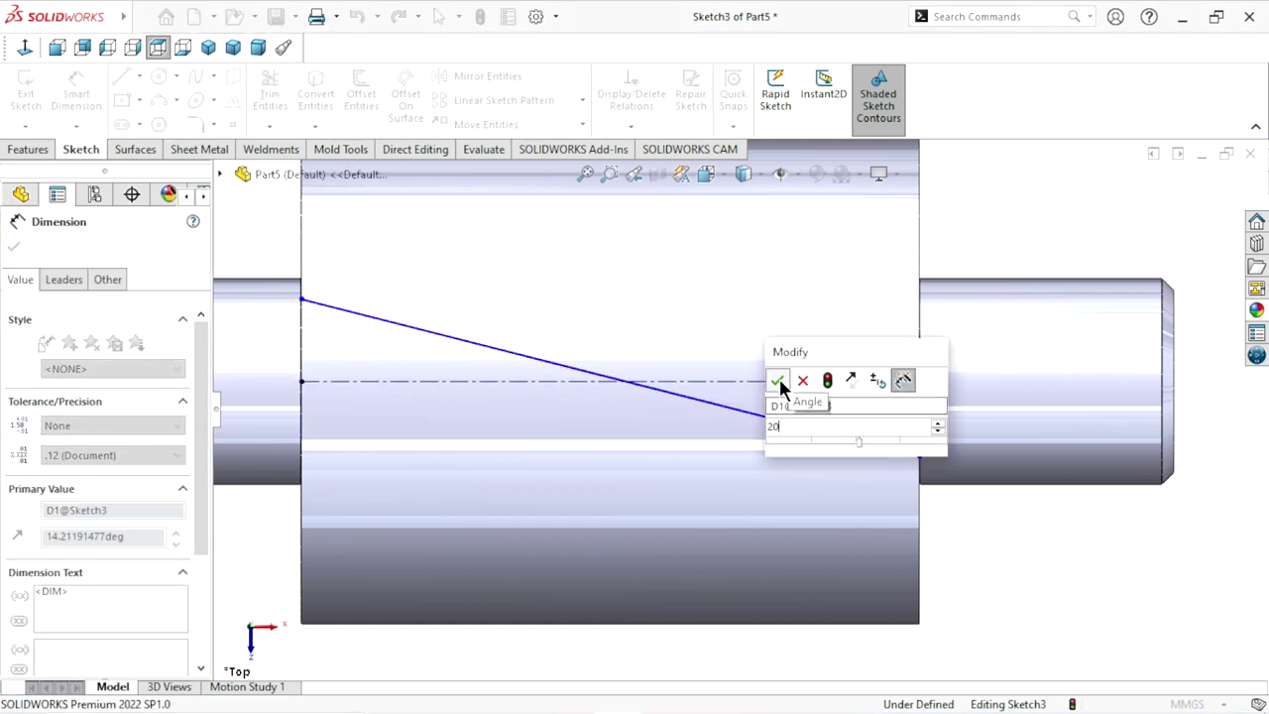
pyautogui.click(778, 381)
pyautogui.scroll(3, 734, 456)
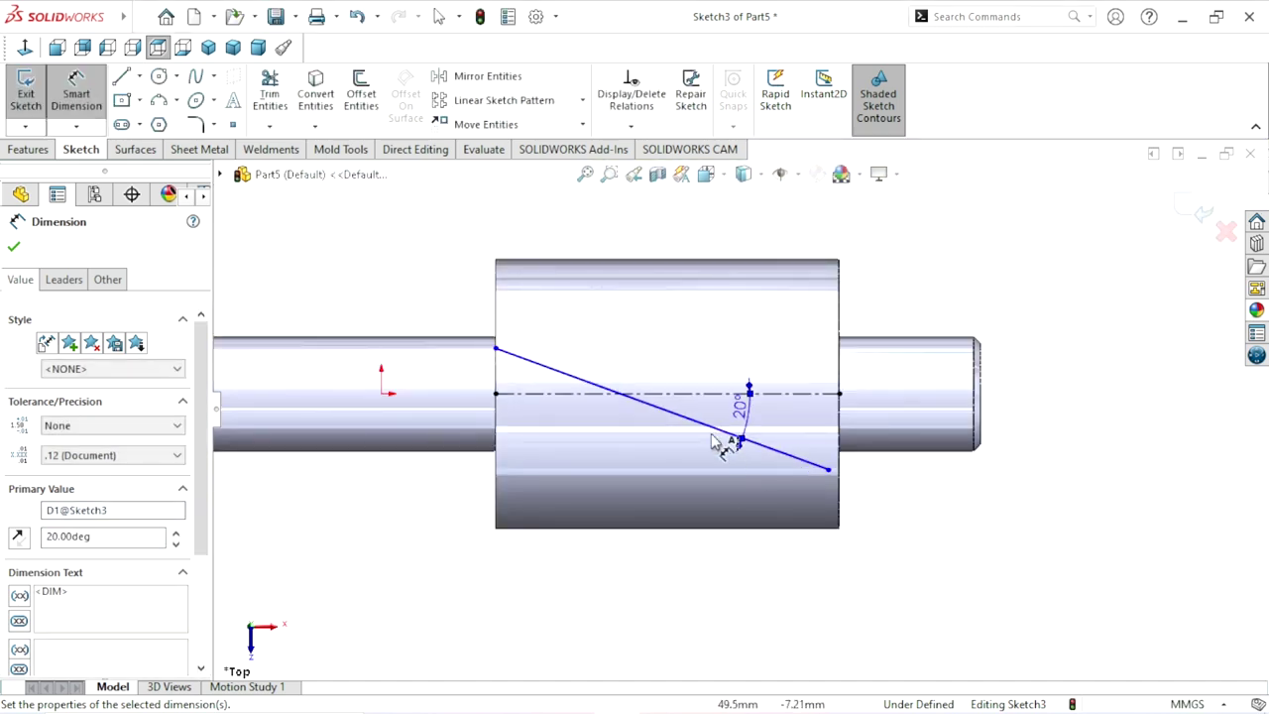
pyautogui.scroll(-1, 704, 429)
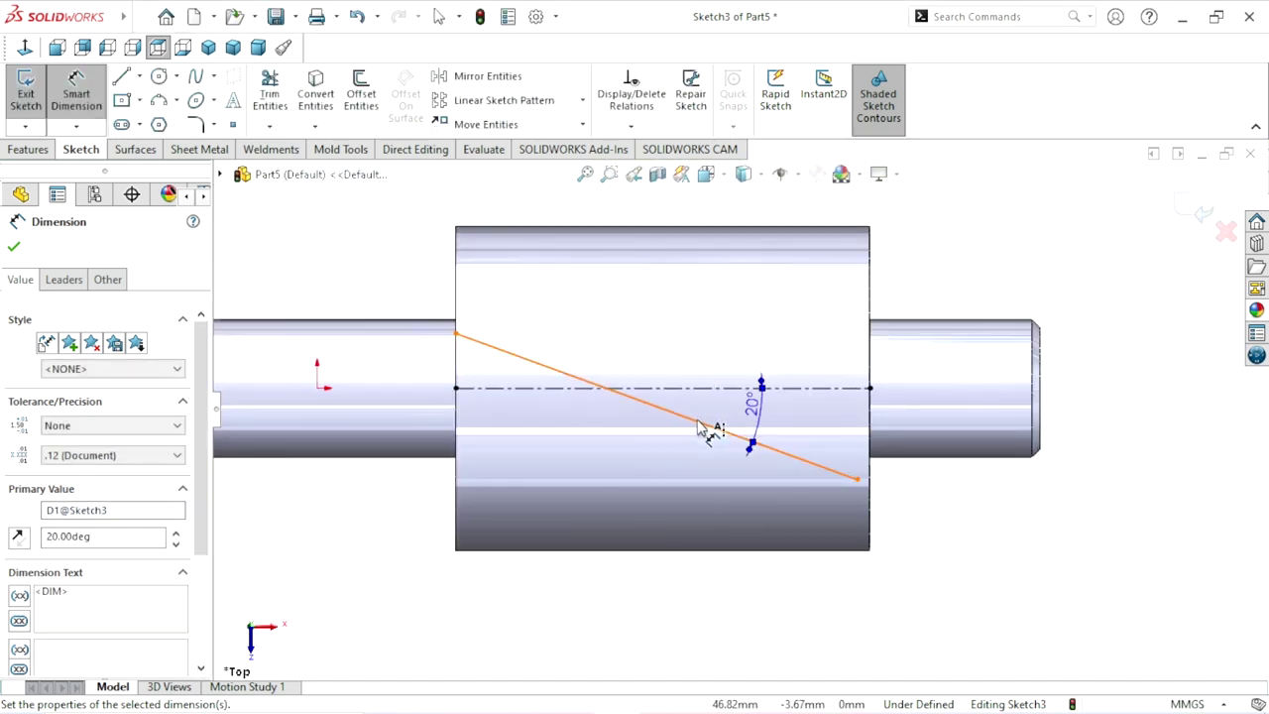
pyautogui.click(14, 248)
pyautogui.scroll(-2, 580, 438)
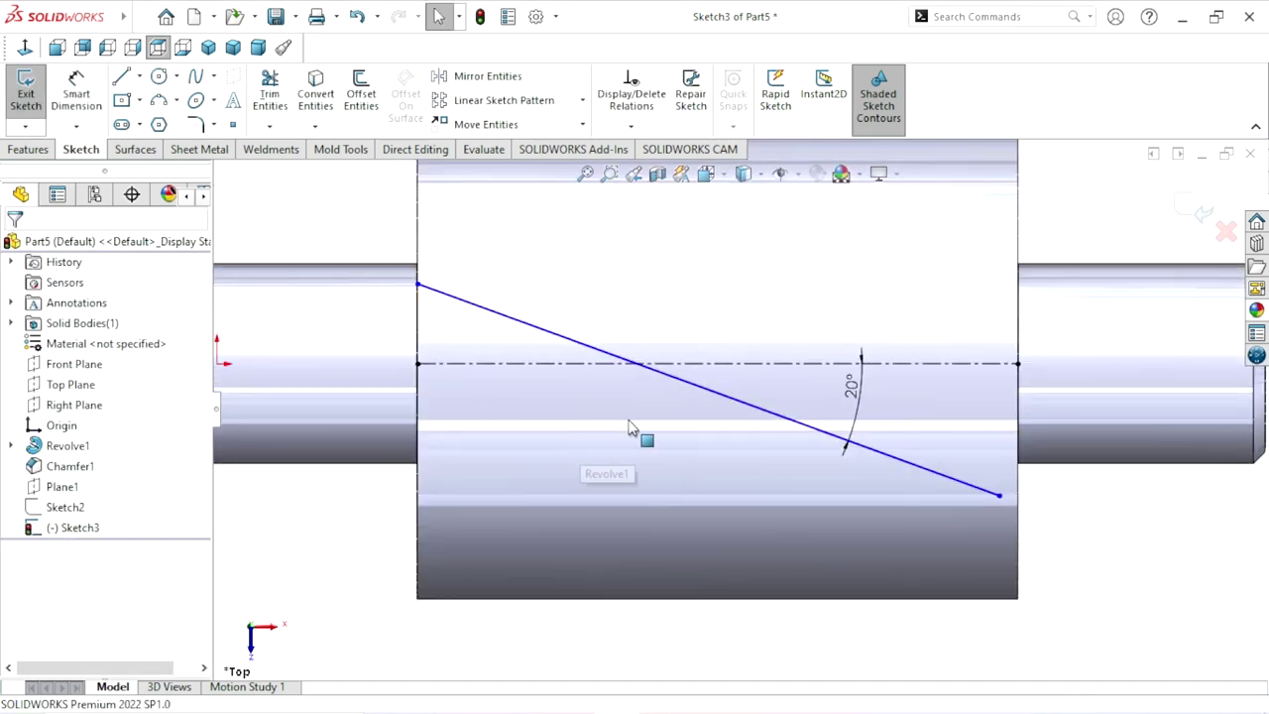
# Add a Midpoint relation centring the line on the centerline, then exit Sketch3.
pyautogui.click(703, 389)
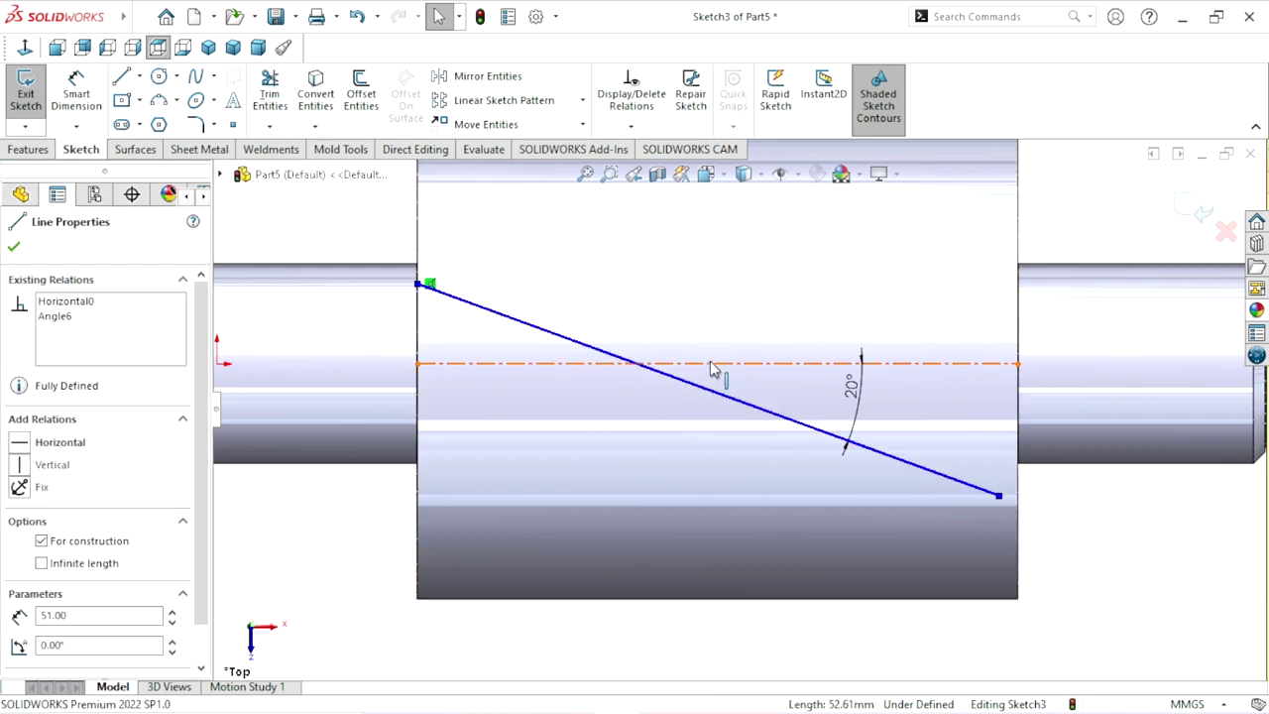
pyautogui.keyDown('ctrl'); pyautogui.click(710, 370); pyautogui.keyUp('ctrl')
pyautogui.click(1176, 566)
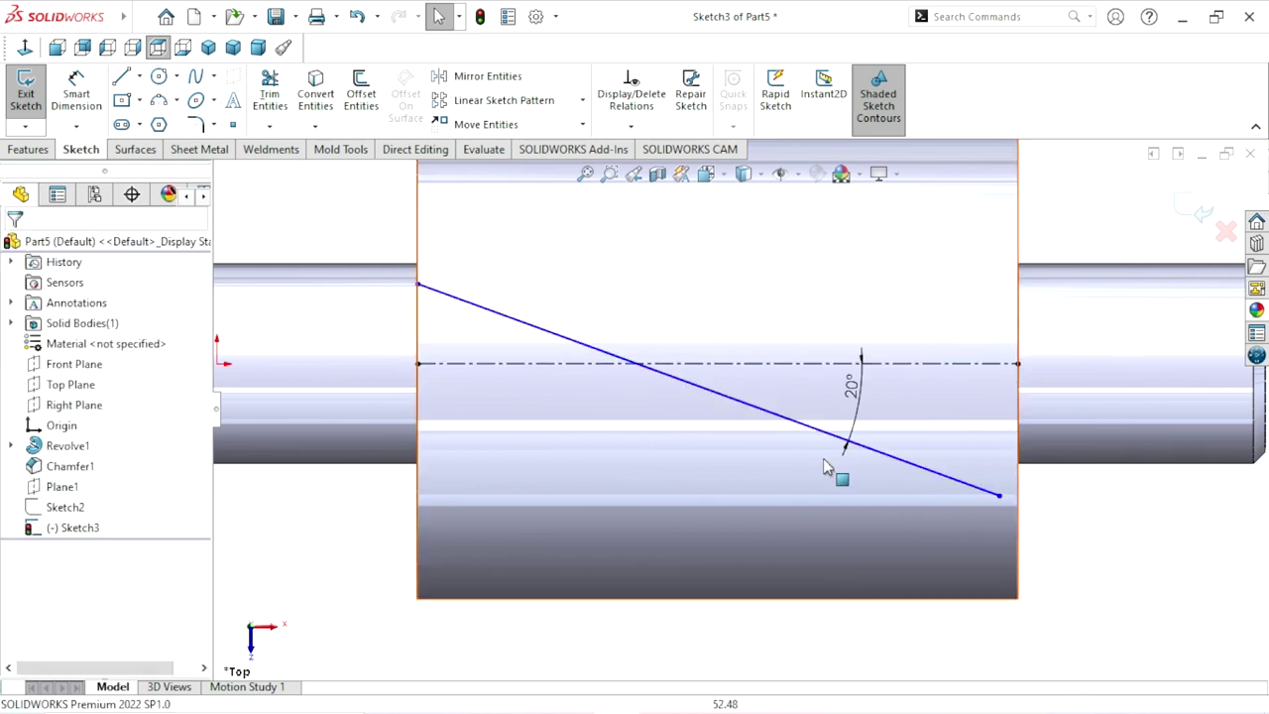
pyautogui.click(726, 402)
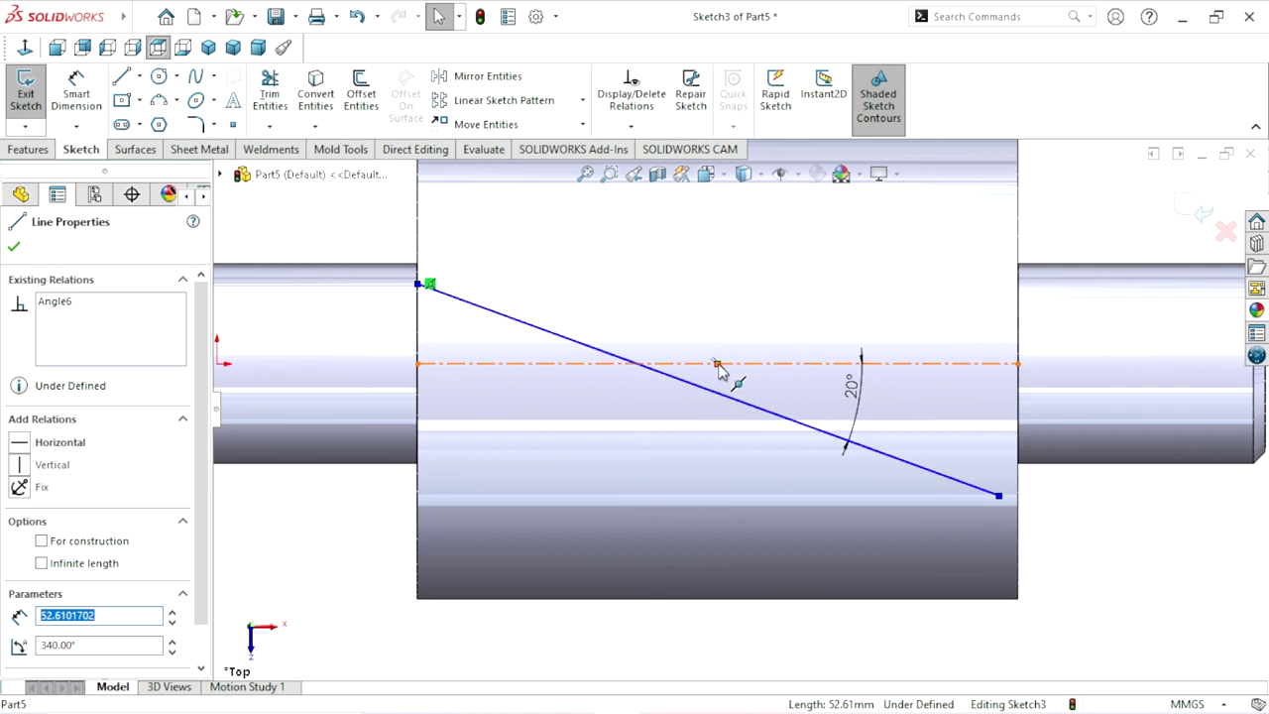
pyautogui.keyDown('ctrl'); pyautogui.click(718, 365); pyautogui.keyUp('ctrl')
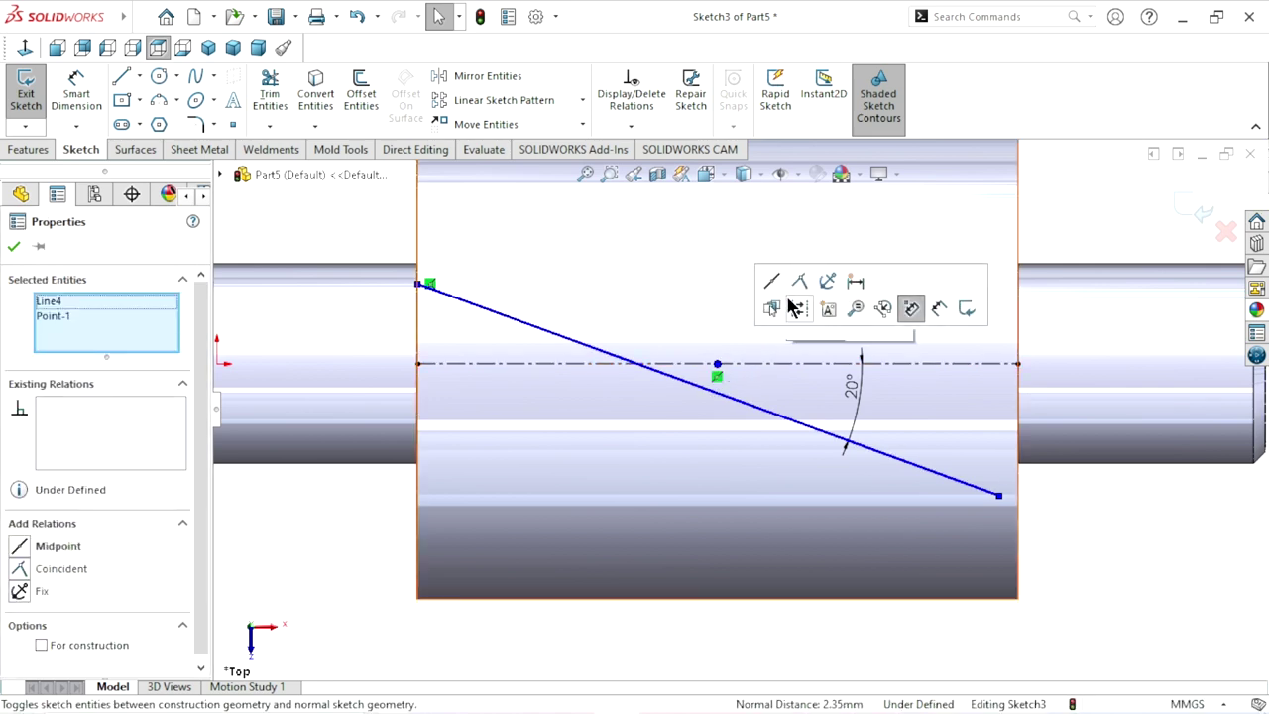
pyautogui.click(771, 281)
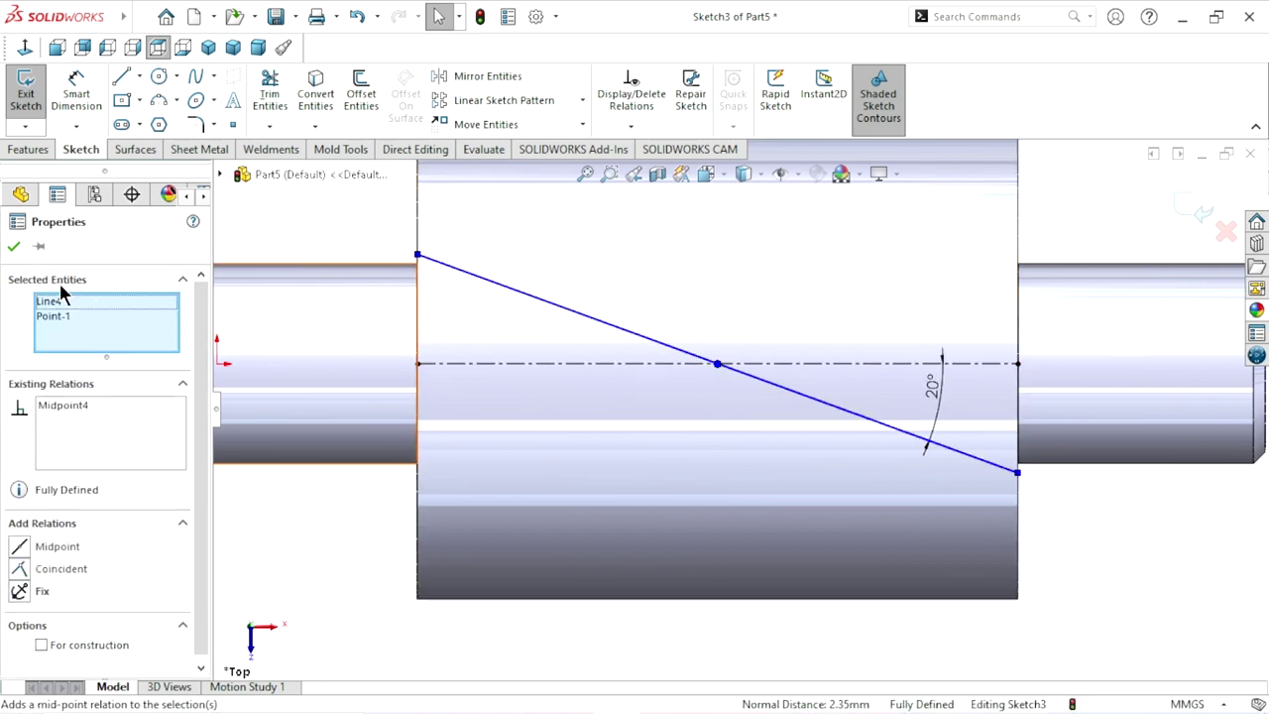
pyautogui.click(13, 250)
pyautogui.scroll(3, 692, 473)
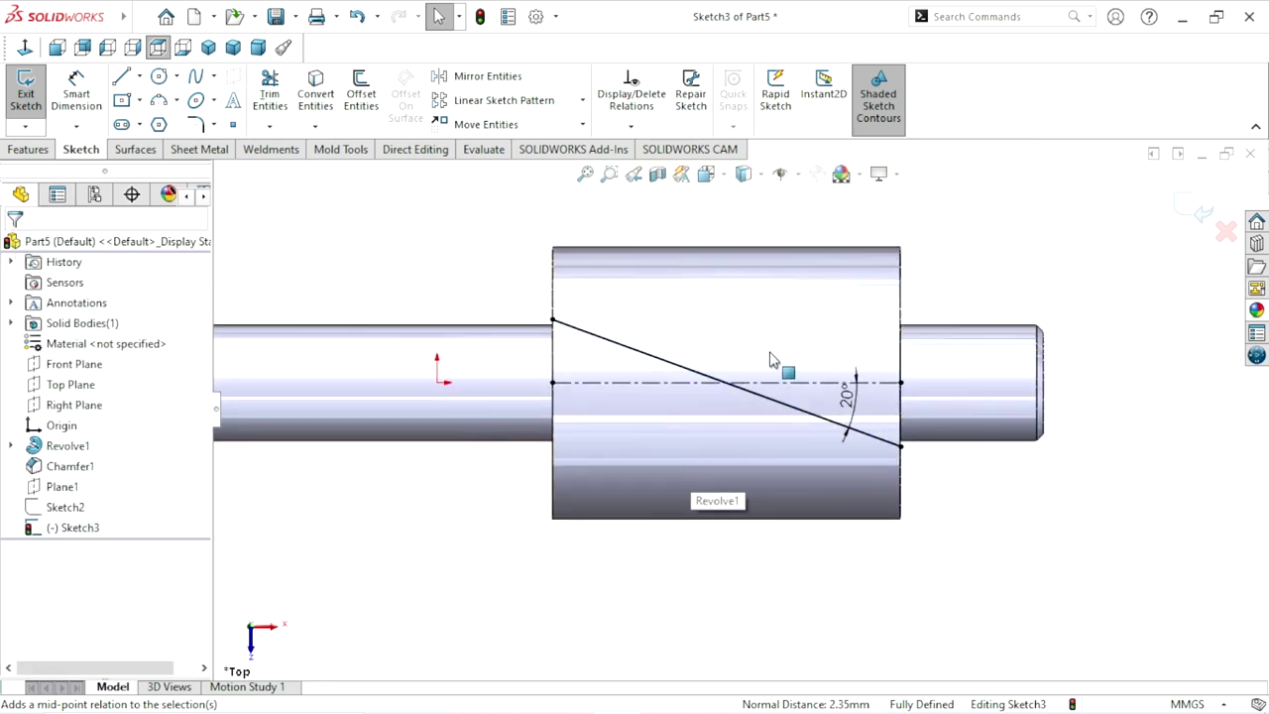
pyautogui.scroll(-2, 772, 359)
pyautogui.click(1188, 205)
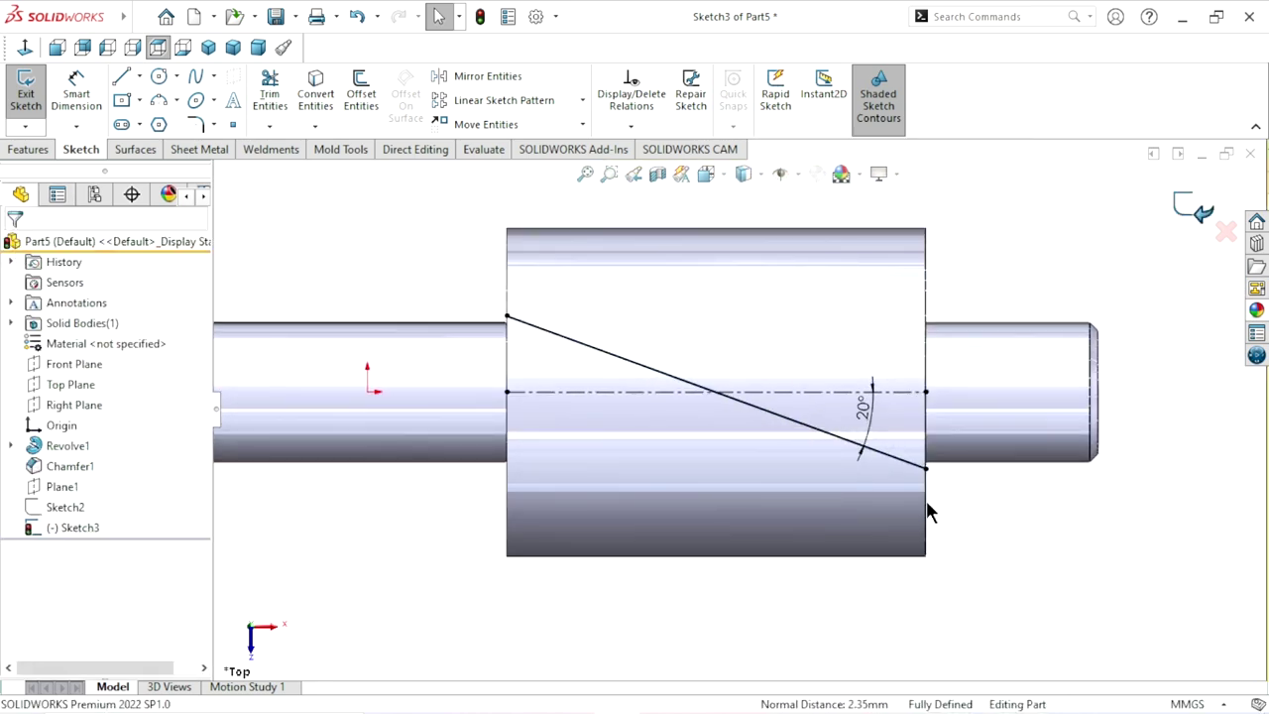
# Project Sketch3's 20° line onto the gear cylinder's outer face as Curve1.
pyautogui.scroll(-3, 929, 497)
pyautogui.scroll(3, 977, 493)
pyautogui.scroll(2, 887, 482)
pyautogui.scroll(-4, 952, 340)
pyautogui.click(775, 228)
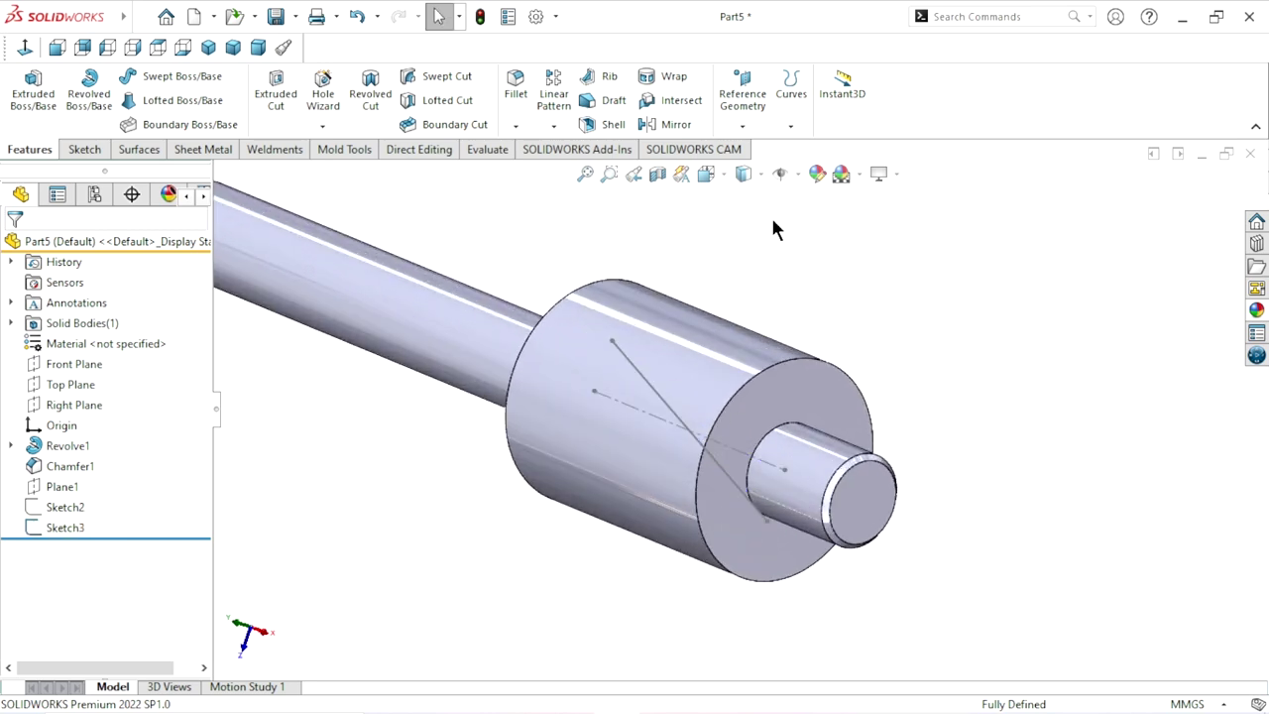
pyautogui.click(792, 134)
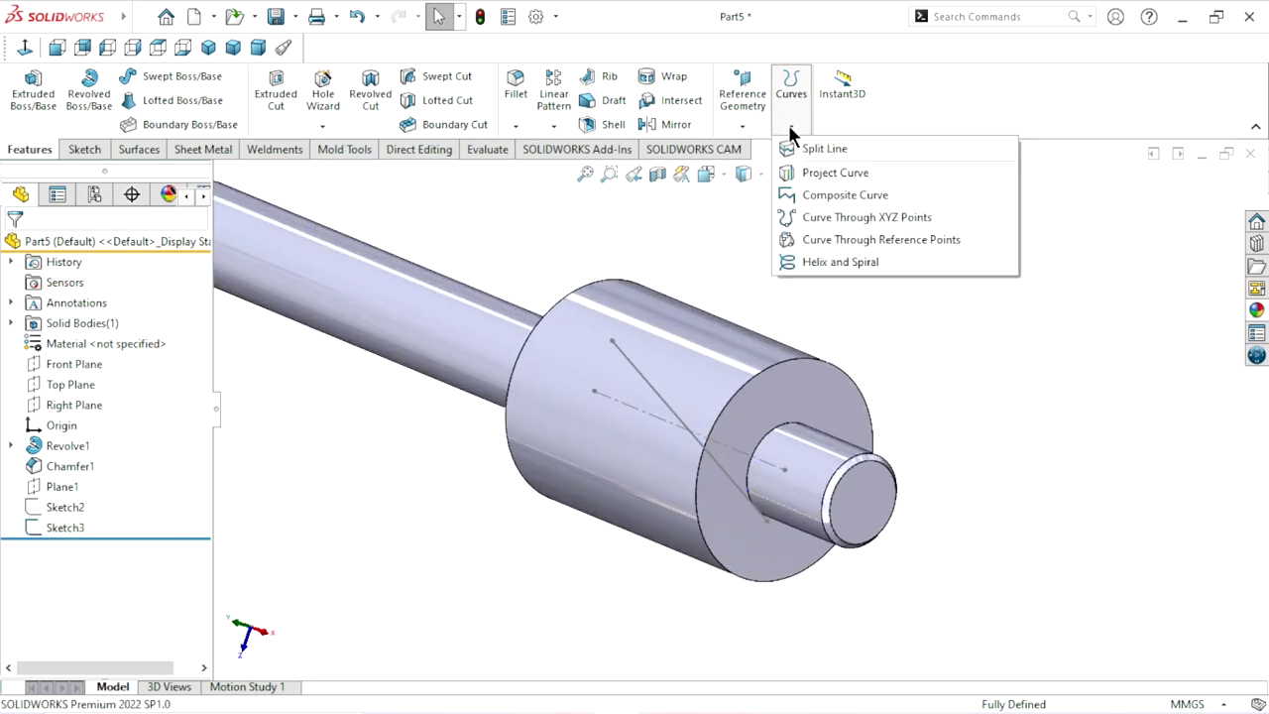
pyautogui.click(808, 175)
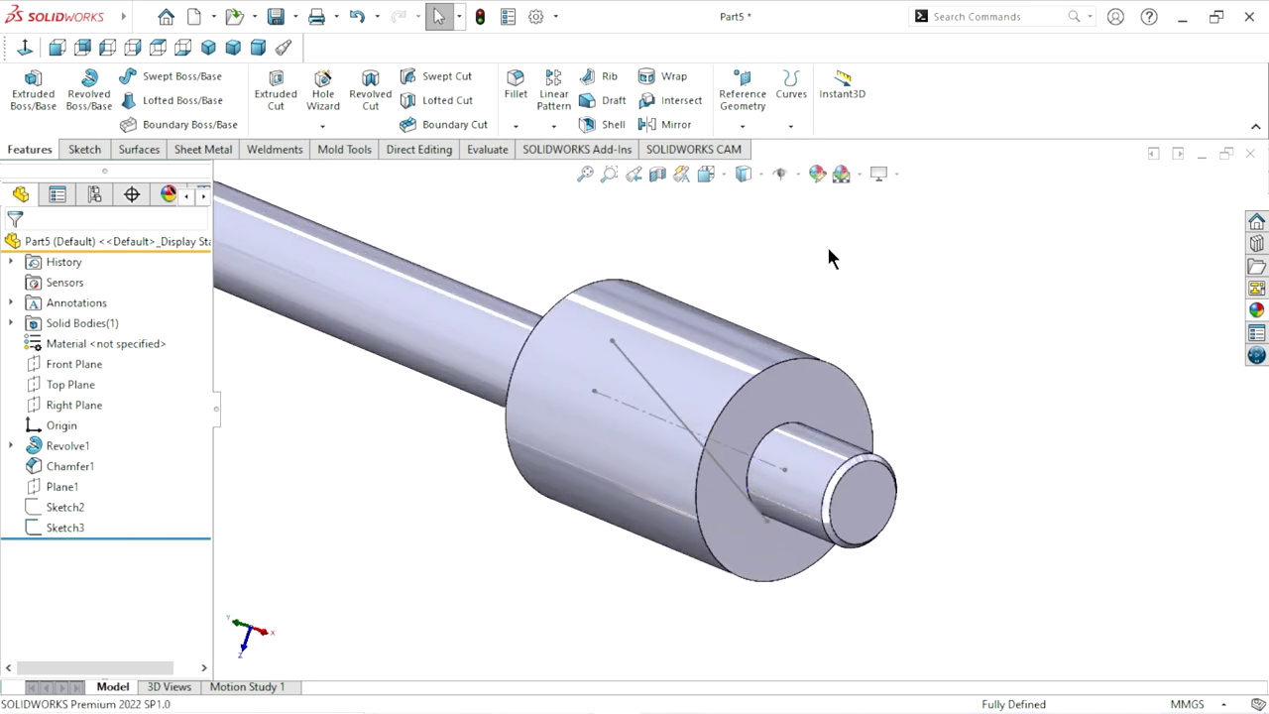
pyautogui.click(658, 399)
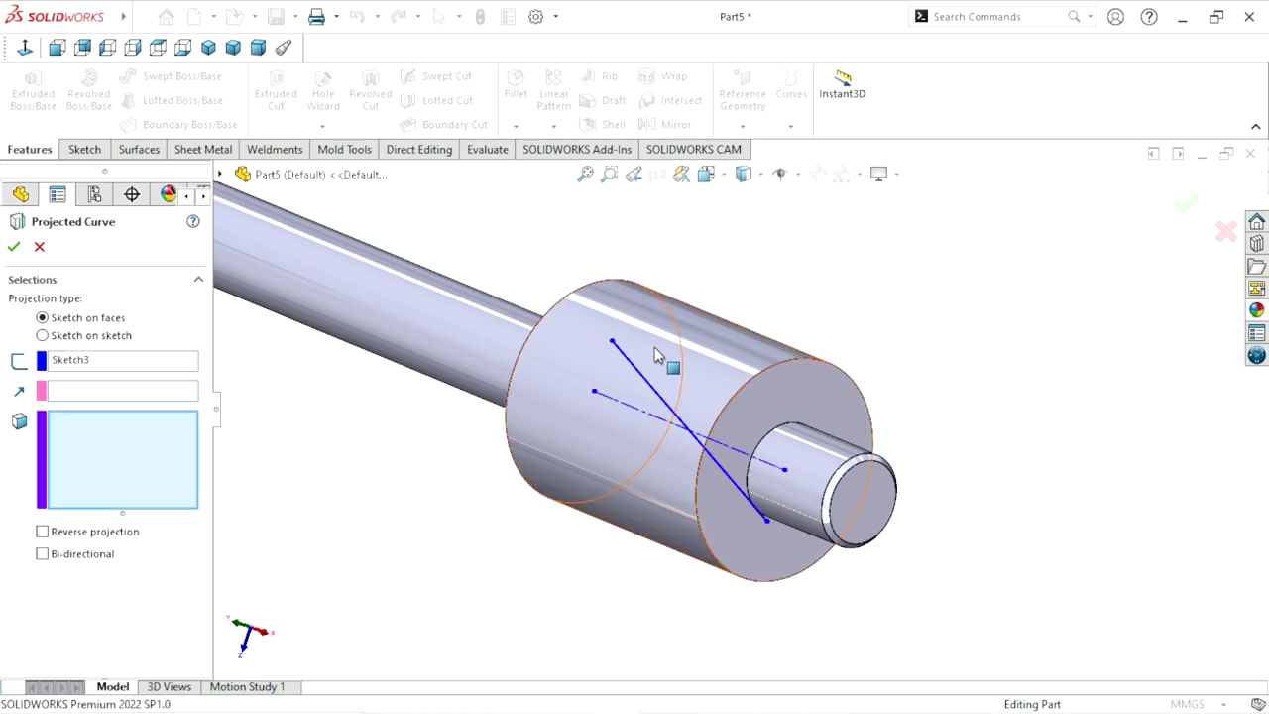
pyautogui.click(718, 369)
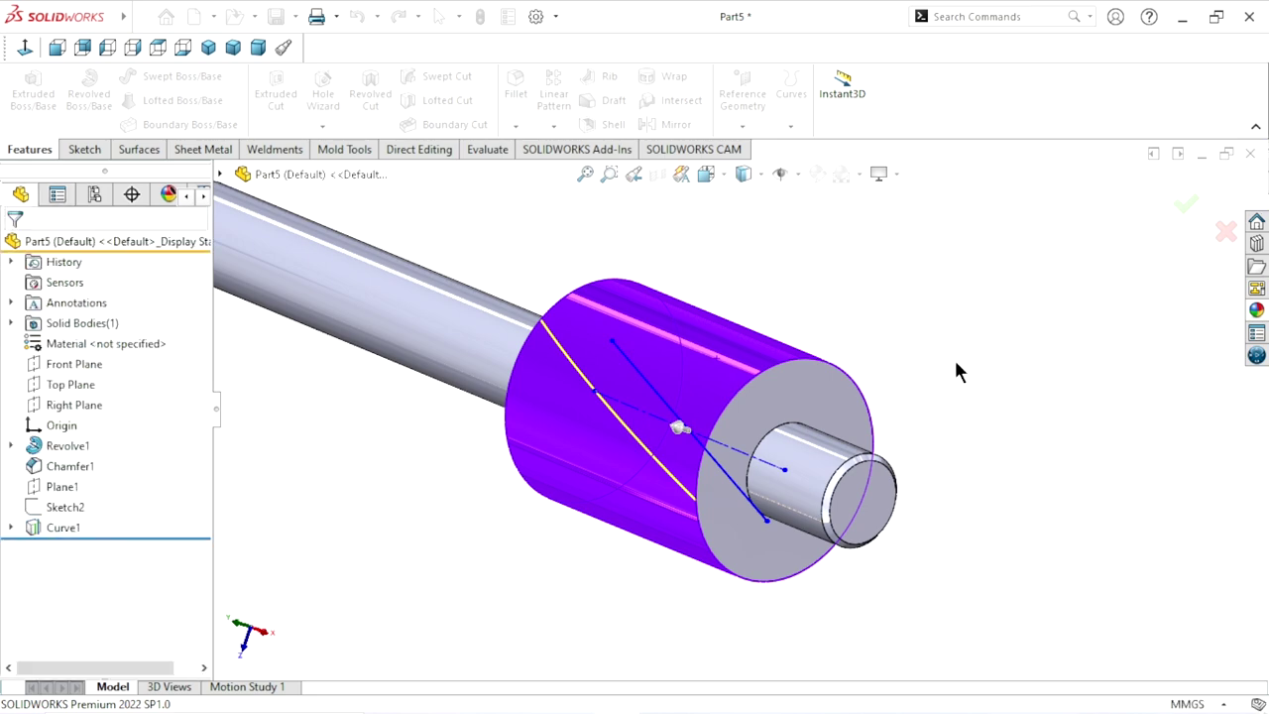
pyautogui.moveTo(831, 414)
pyautogui.mouseDown(button='middle')
pyautogui.moveTo(722, 473)
pyautogui.moveTo(689, 510)
pyautogui.moveTo(740, 377)
pyautogui.moveTo(771, 359)
pyautogui.mouseUp(button='middle')
pyautogui.scroll(-3, 718, 420)
pyautogui.click(699, 420)
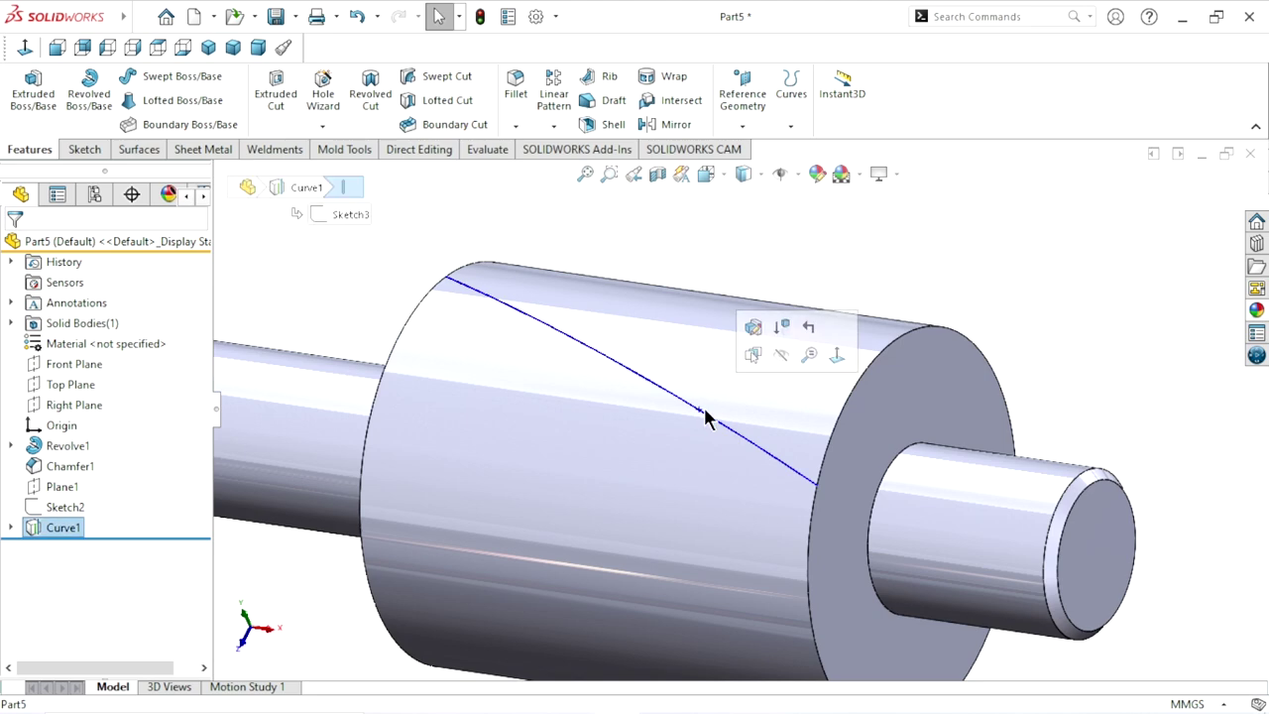
# Unhide the Sketch2 tooth profile from the feature tree.
pyautogui.click(923, 280)
pyautogui.scroll(3, 708, 473)
pyautogui.scroll(2, 681, 447)
pyautogui.moveTo(681, 446)
pyautogui.mouseDown(button='middle')
pyautogui.moveTo(935, 354)
pyautogui.moveTo(822, 348)
pyautogui.moveTo(878, 360)
pyautogui.moveTo(972, 281)
pyautogui.mouseUp(button='middle')
pyautogui.scroll(1, 952, 317)
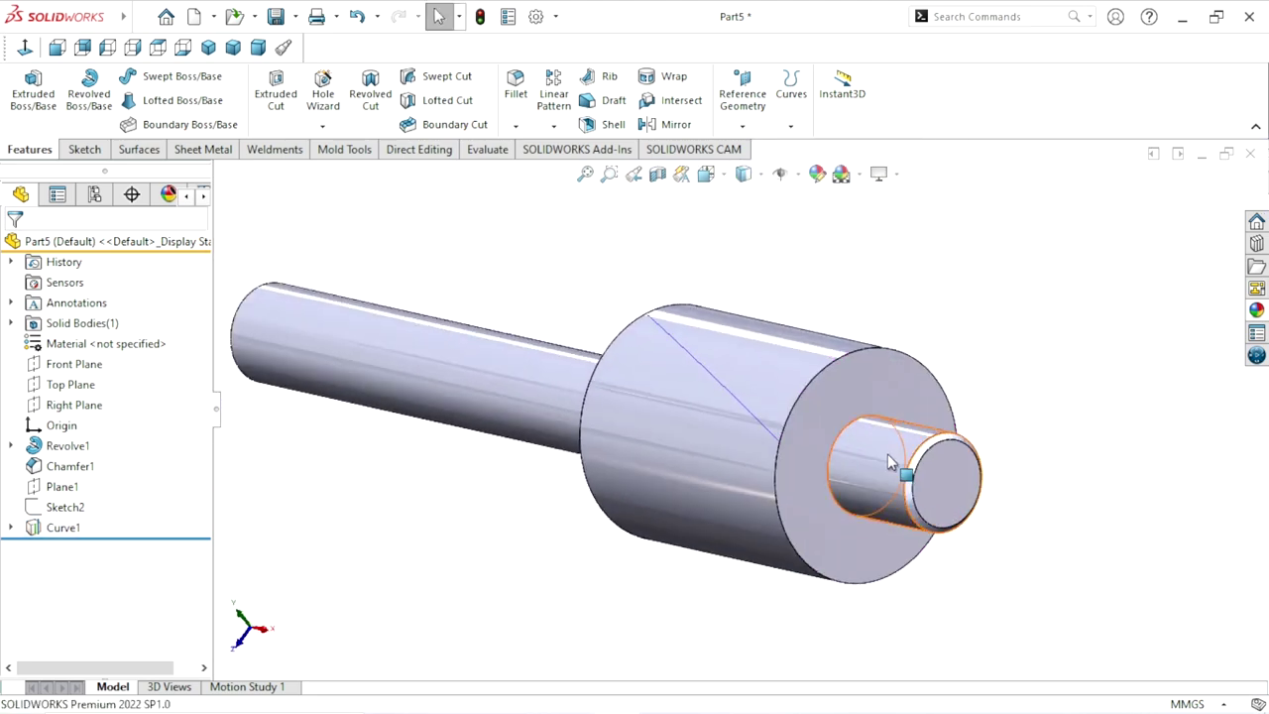
pyautogui.scroll(2, 873, 416)
pyautogui.scroll(-2, 836, 460)
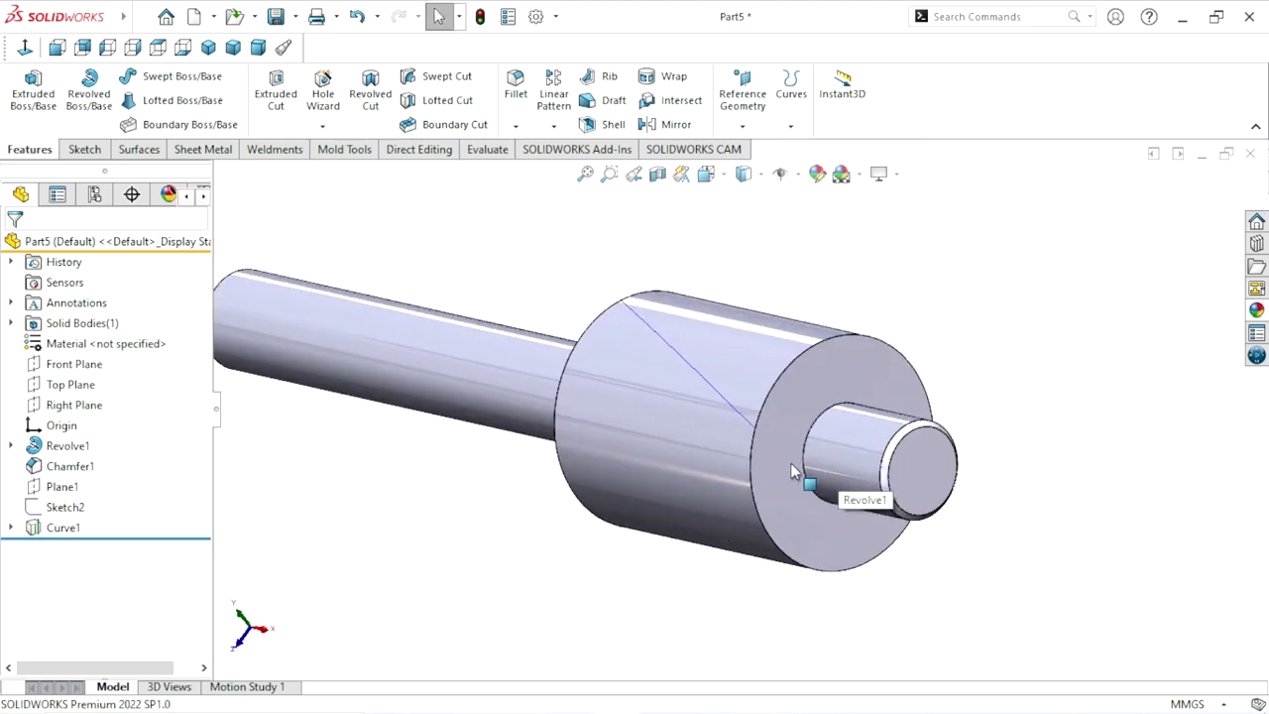
pyautogui.click(57, 504)
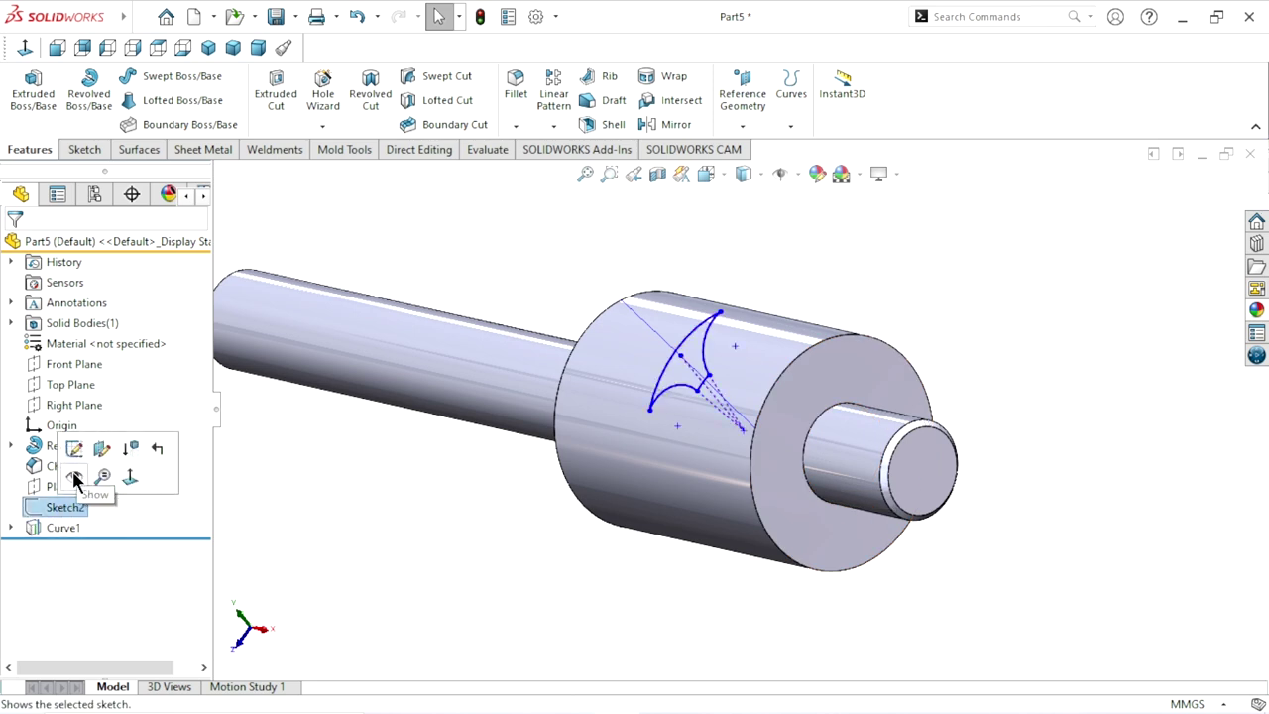
pyautogui.click(75, 479)
# Select Sketch2 together with the cylinder's front end face.
pyautogui.moveTo(386, 490)
pyautogui.mouseDown(button='middle')
pyautogui.moveTo(437, 490)
pyautogui.moveTo(597, 567)
pyautogui.moveTo(689, 566)
pyautogui.moveTo(708, 538)
pyautogui.moveTo(684, 564)
pyautogui.mouseUp(button='middle')
pyautogui.scroll(-2, 643, 453)
pyautogui.scroll(-2, 583, 419)
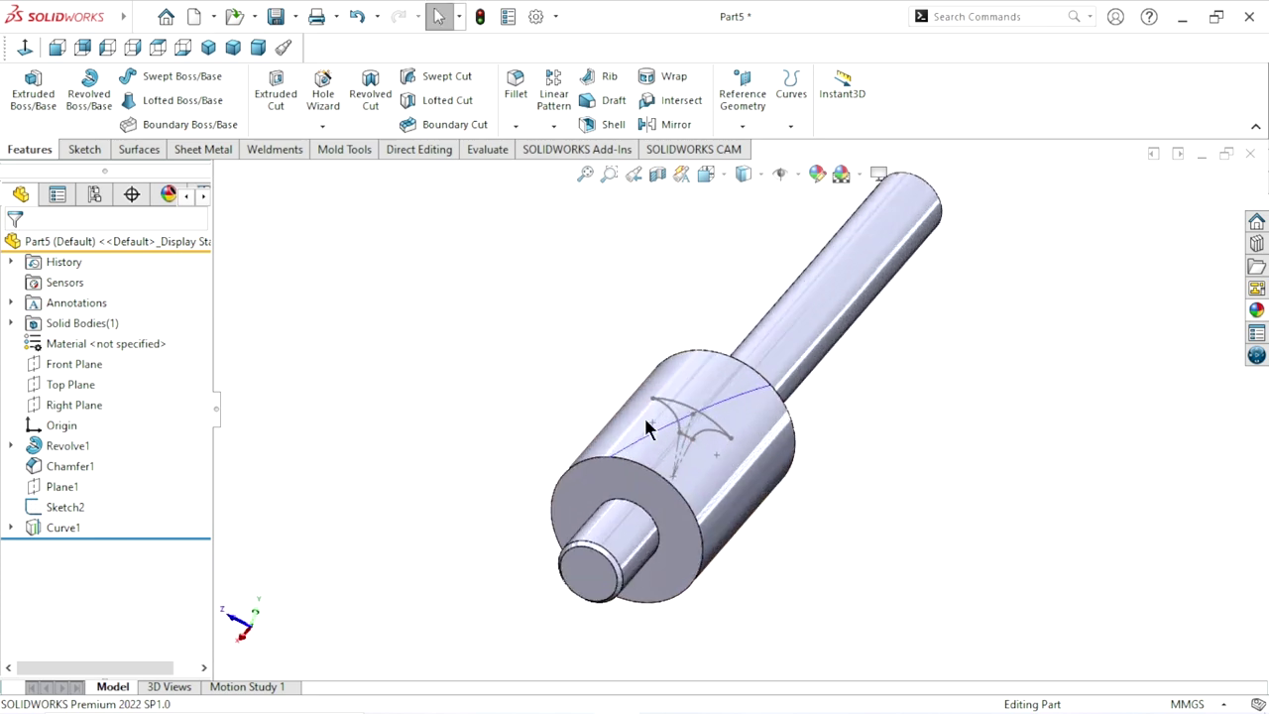
pyautogui.scroll(-1, 746, 449)
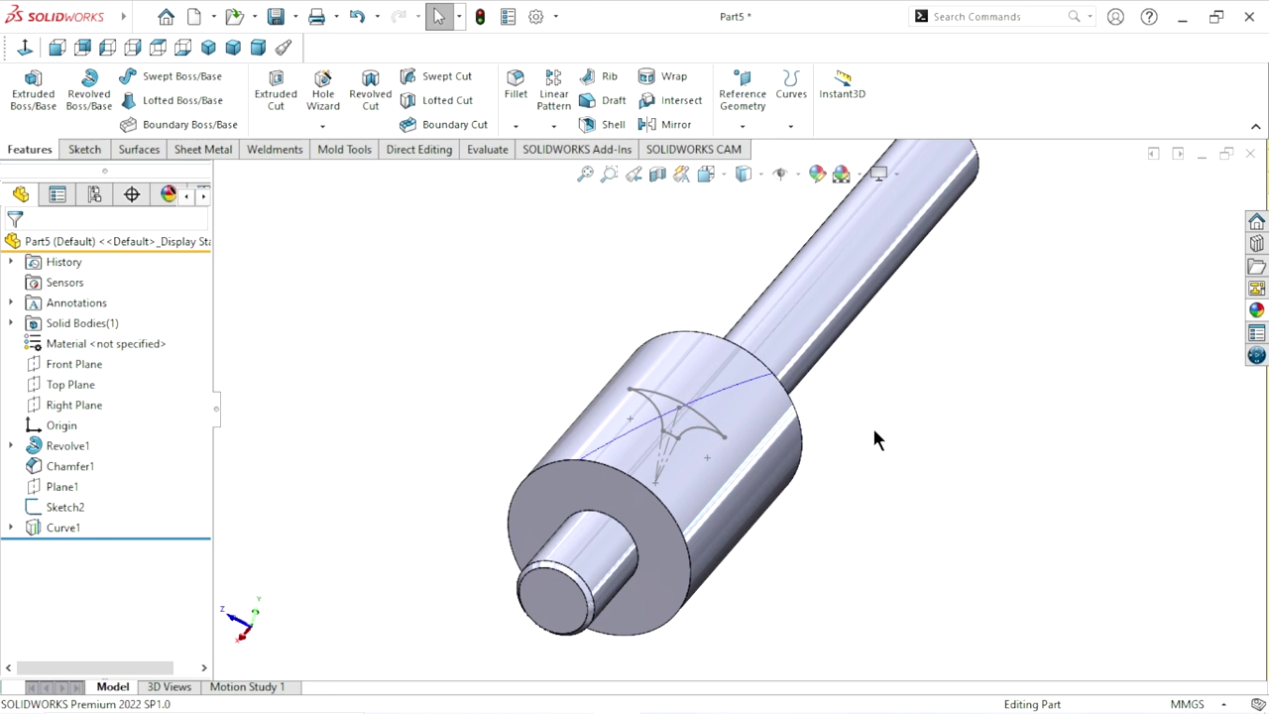
pyautogui.click(61, 509)
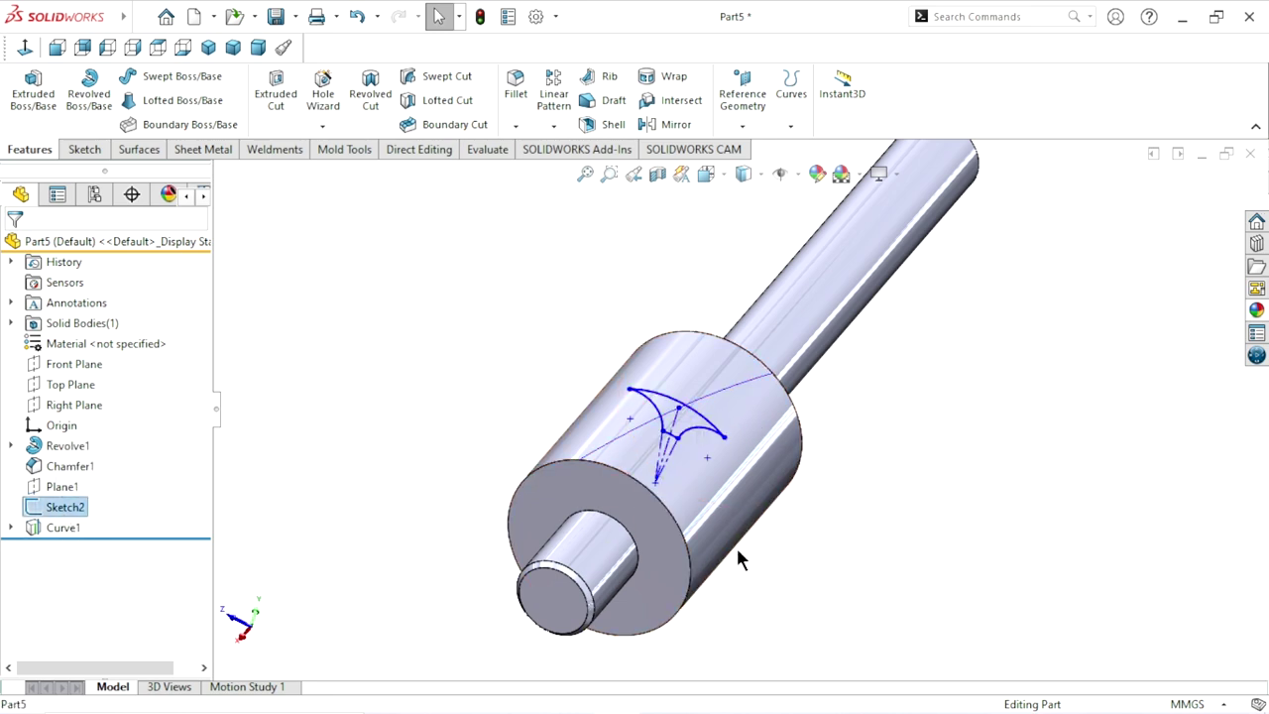
pyautogui.keyDown('ctrl'); pyautogui.click(571, 490); pyautogui.keyUp('ctrl')
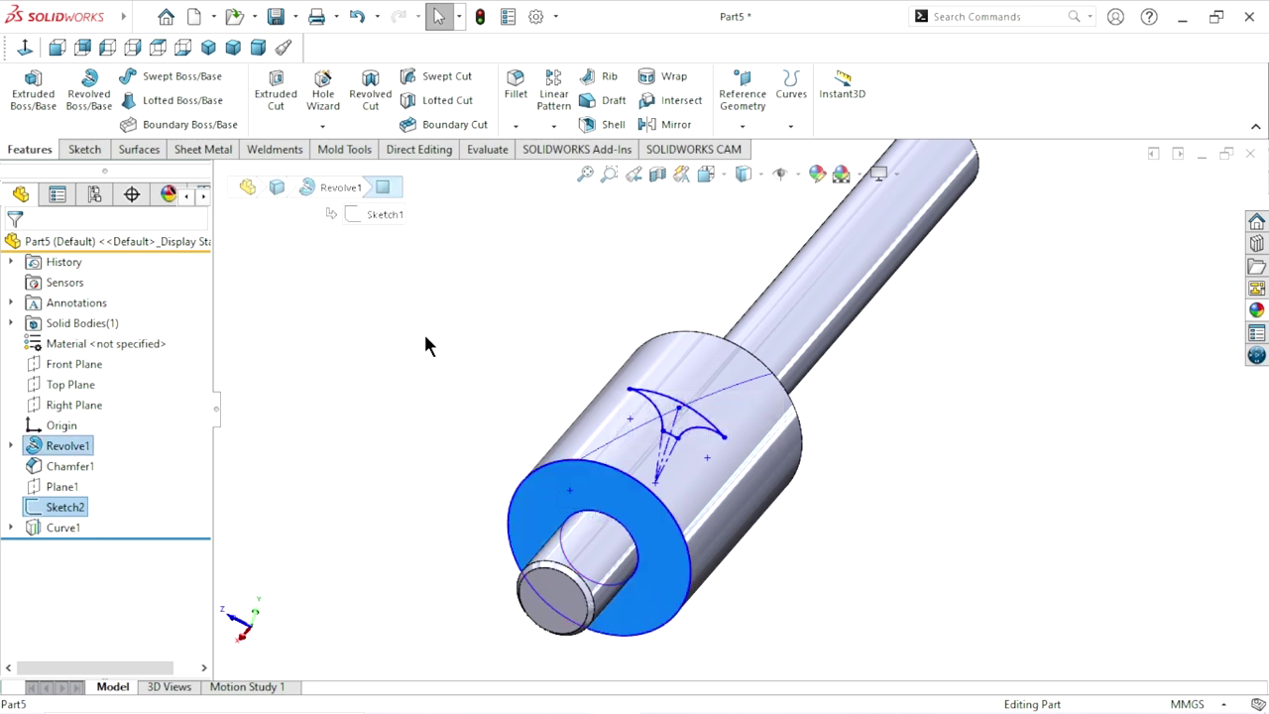
# Insert a derived copy of the tooth sketch on the front face and snap its base point to the shaft centre.
pyautogui.moveTo(123, 15)
pyautogui.click(249, 18)
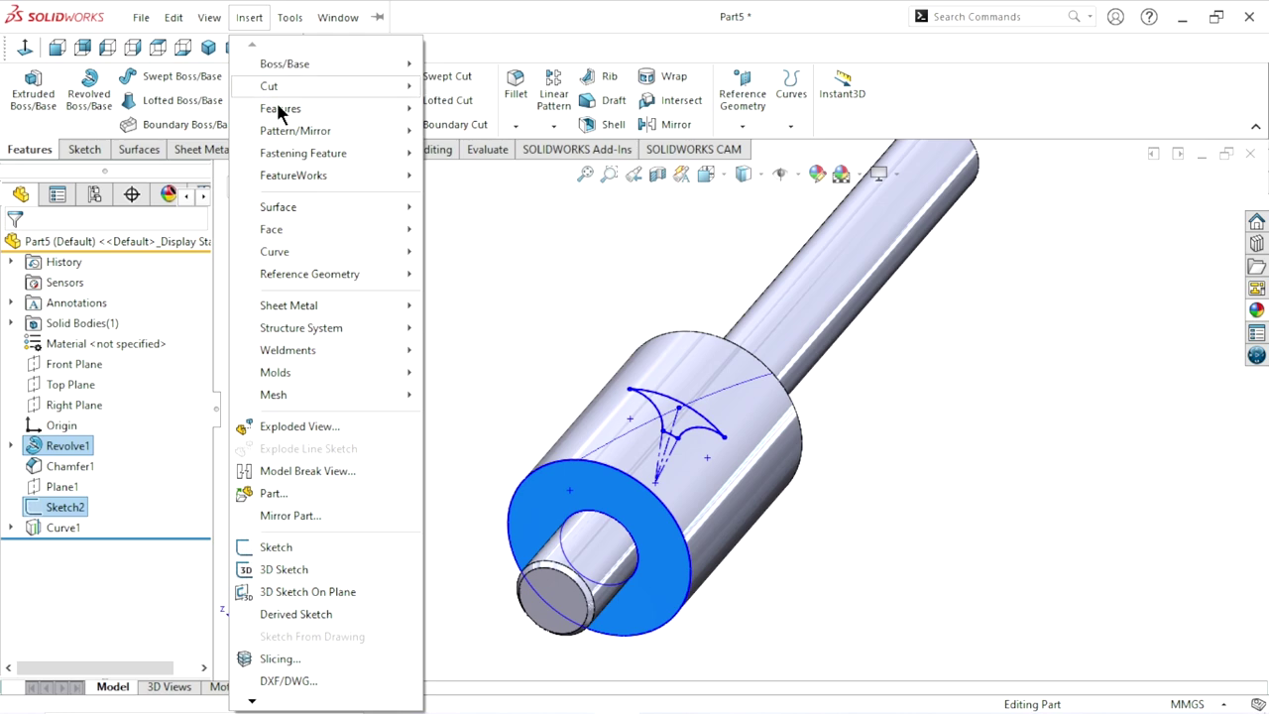
pyautogui.click(302, 614)
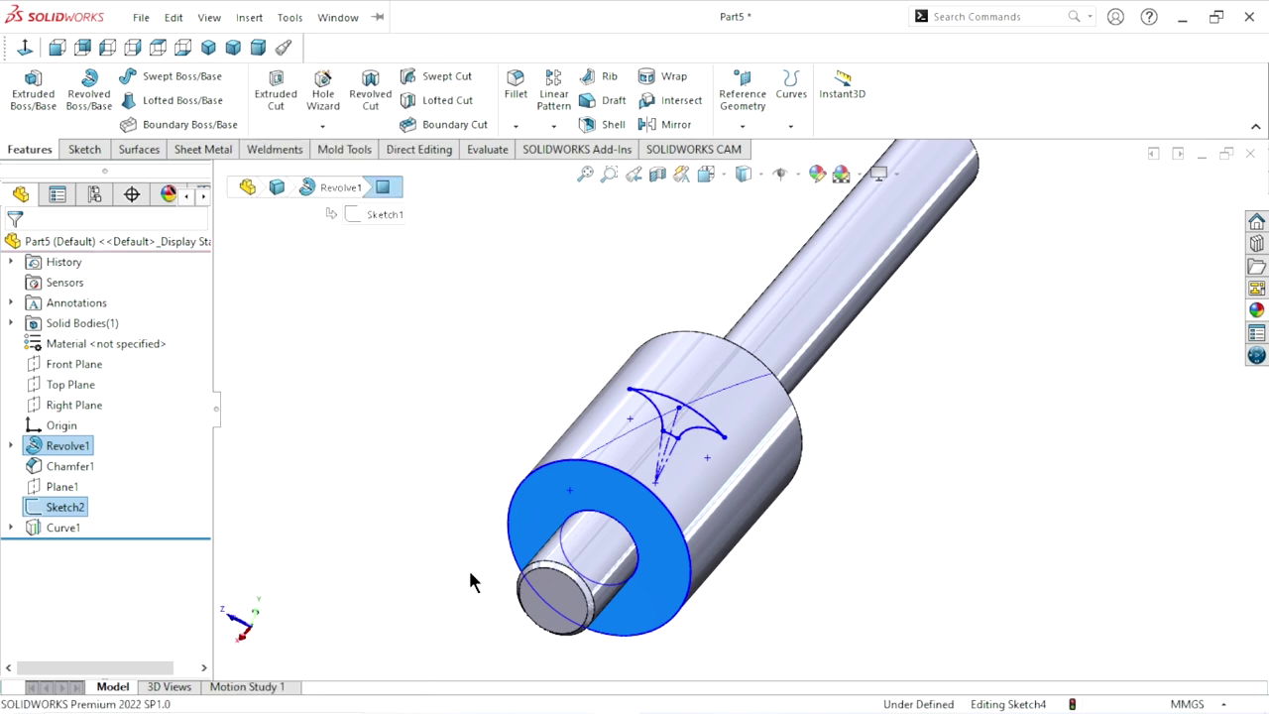
pyautogui.click(27, 53)
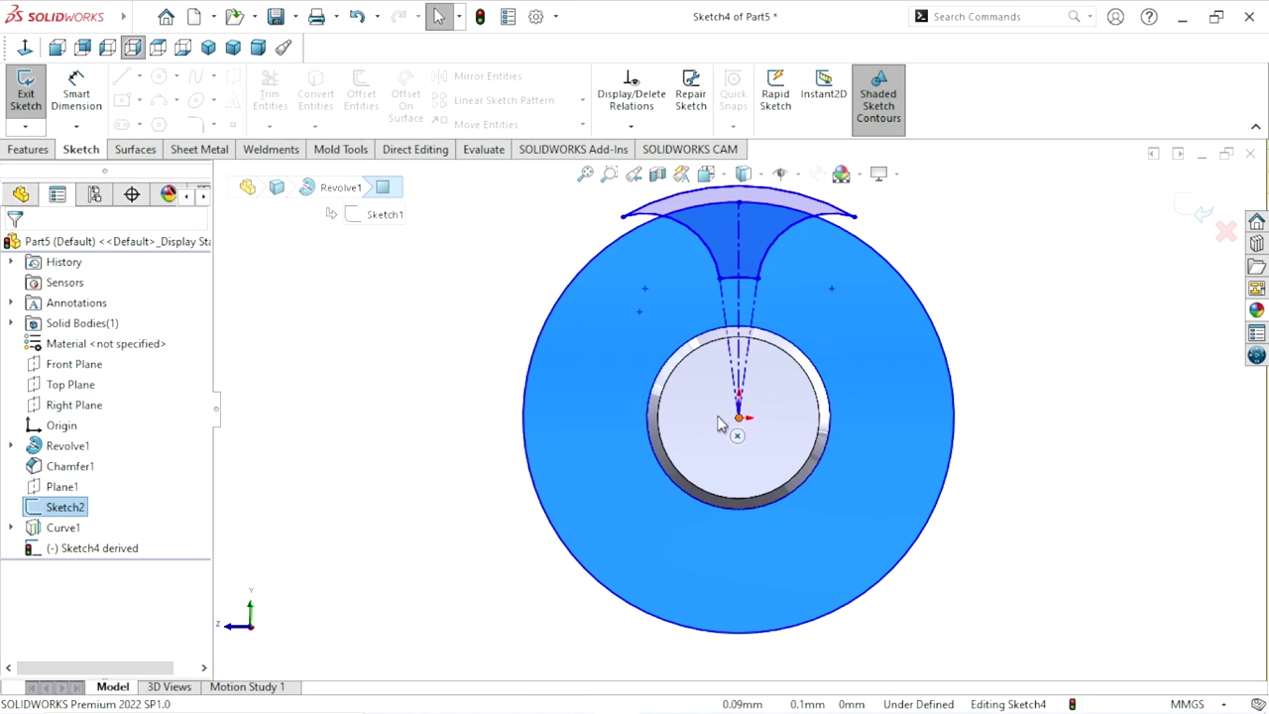
pyautogui.moveTo(721, 424); pyautogui.dragTo(697, 425)
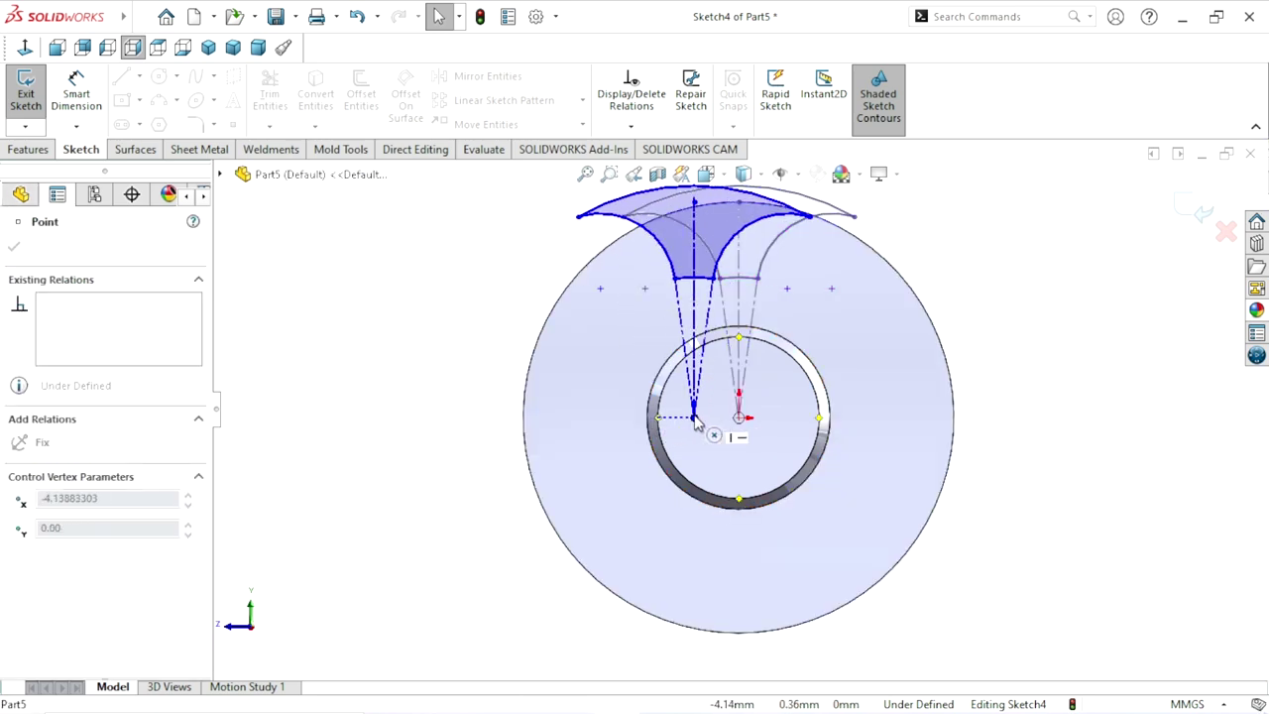
pyautogui.moveTo(697, 425); pyautogui.dragTo(739, 425)
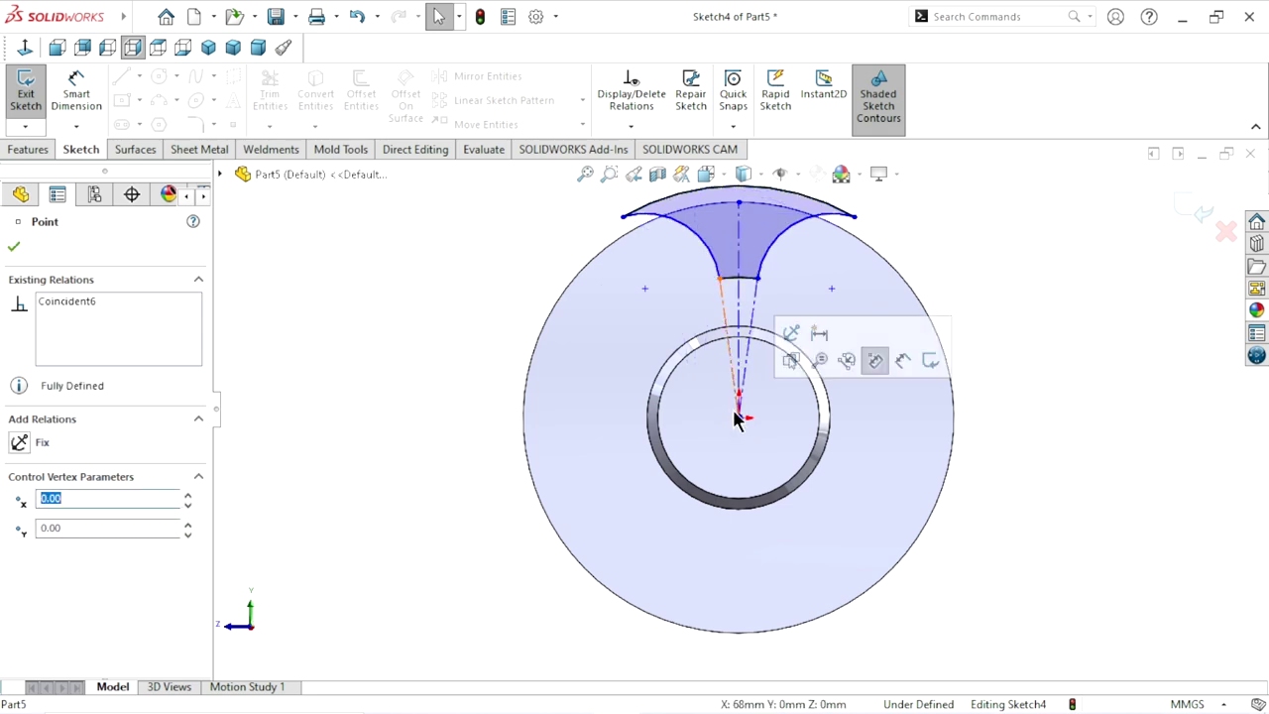
pyautogui.scroll(2, 739, 418)
pyautogui.scroll(-2, 731, 273)
pyautogui.moveTo(751, 295)
pyautogui.mouseDown()
pyautogui.moveTo(644, 316)
pyautogui.moveTo(735, 300)
pyautogui.mouseUp()
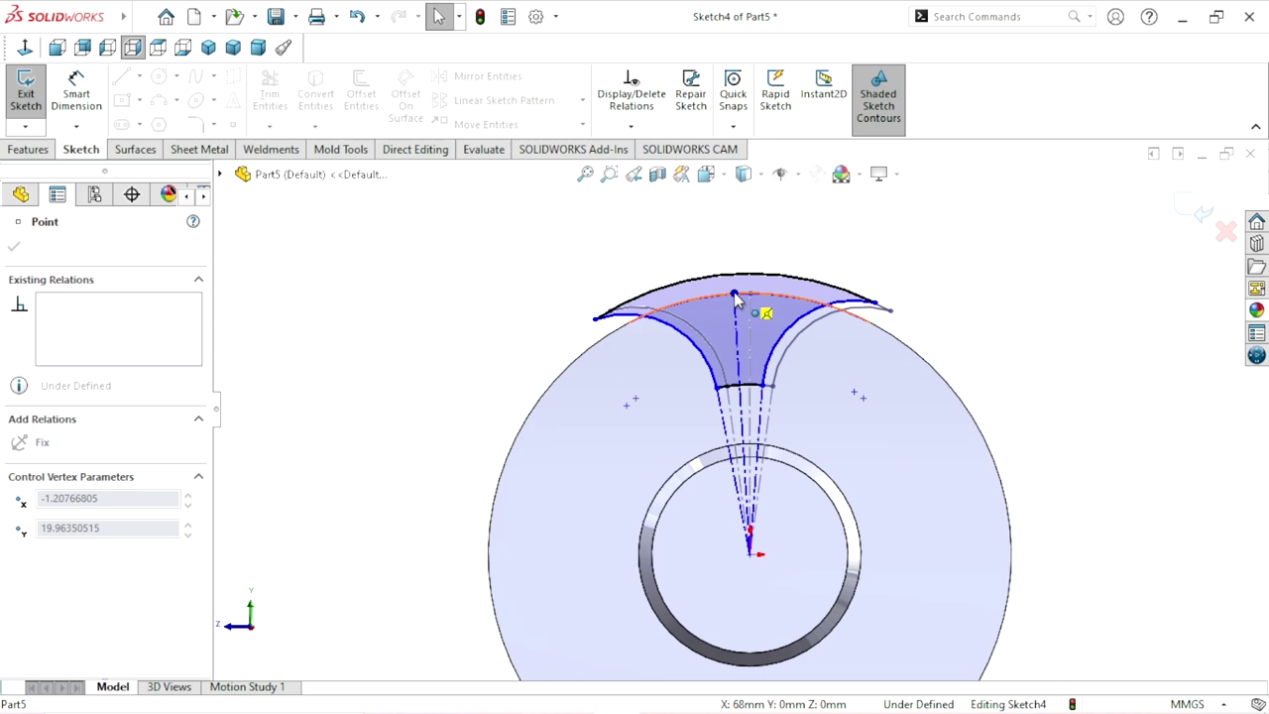
pyautogui.moveTo(738, 312)
pyautogui.mouseDown(button='middle')
pyautogui.moveTo(479, 386)
pyautogui.moveTo(504, 447)
pyautogui.moveTo(583, 434)
pyautogui.mouseUp(button='middle')
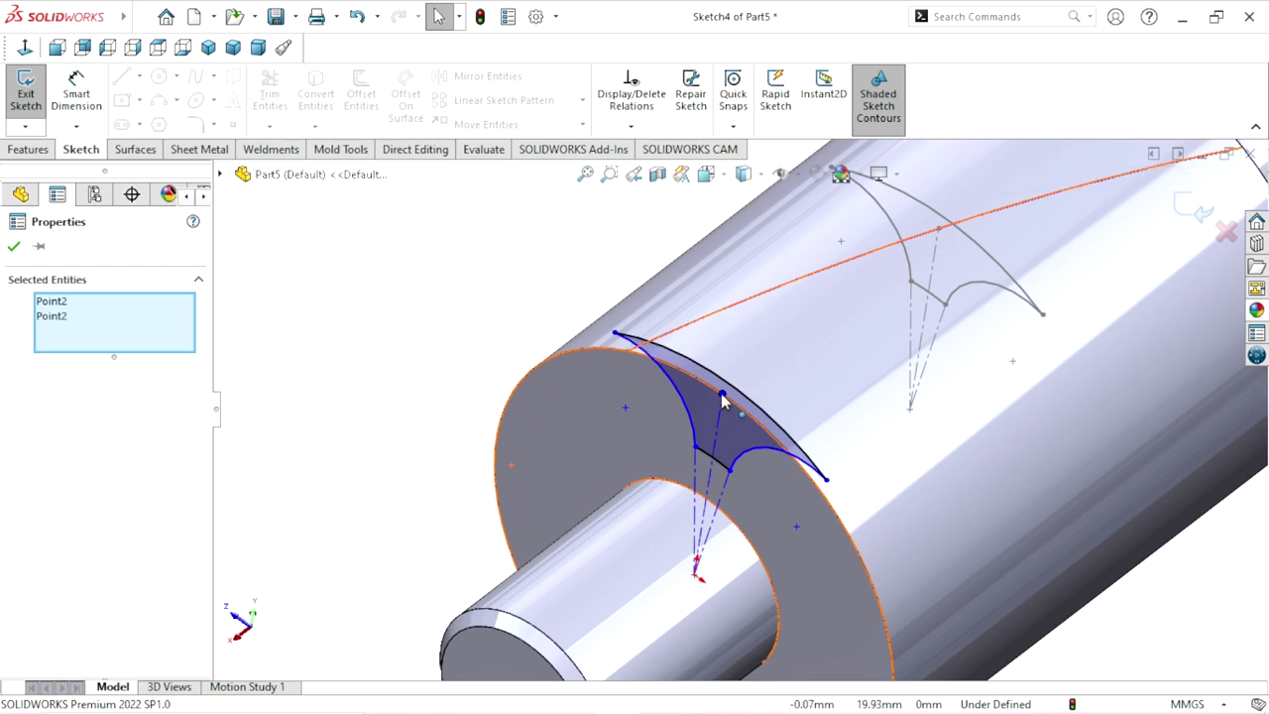
# Pierce the profile's top point onto the helix Curve1, then exit the derived sketch.
pyautogui.click(691, 330)
pyautogui.click(446, 285)
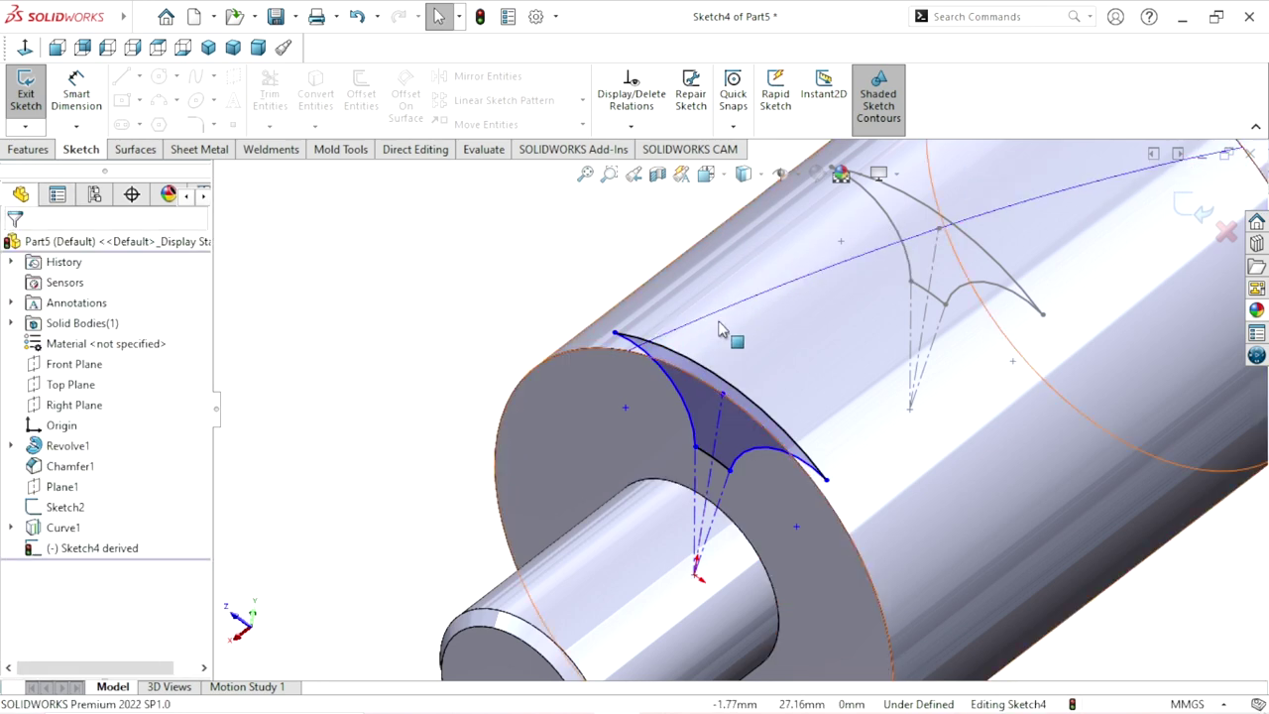
pyautogui.click(722, 394)
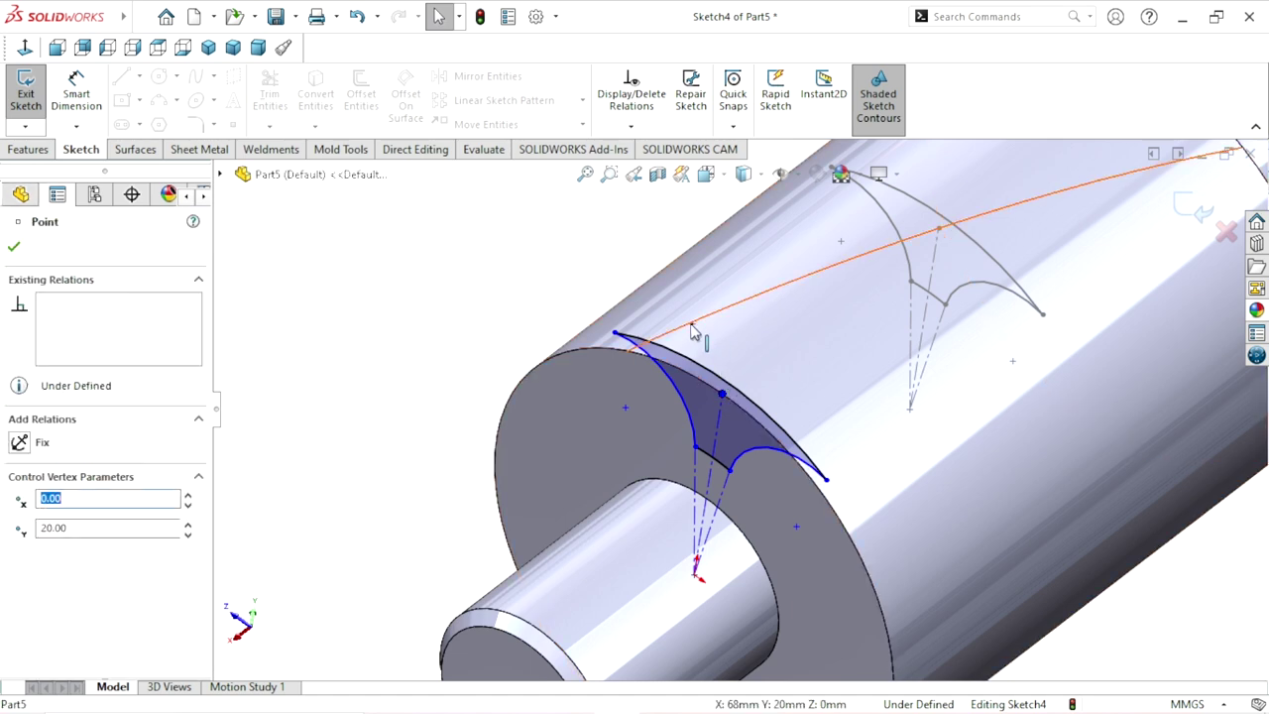
pyautogui.keyDown('ctrl'); pyautogui.click(706, 361); pyautogui.keyUp('ctrl')
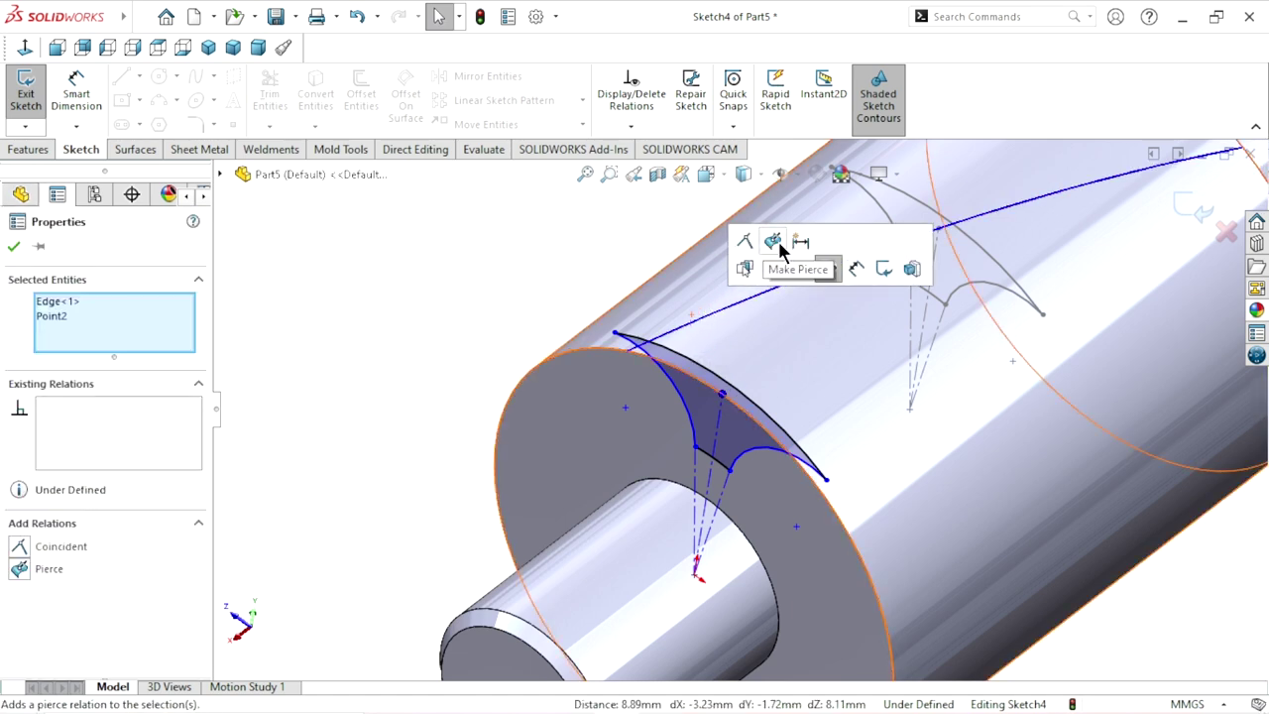
pyautogui.click(775, 242)
pyautogui.click(14, 246)
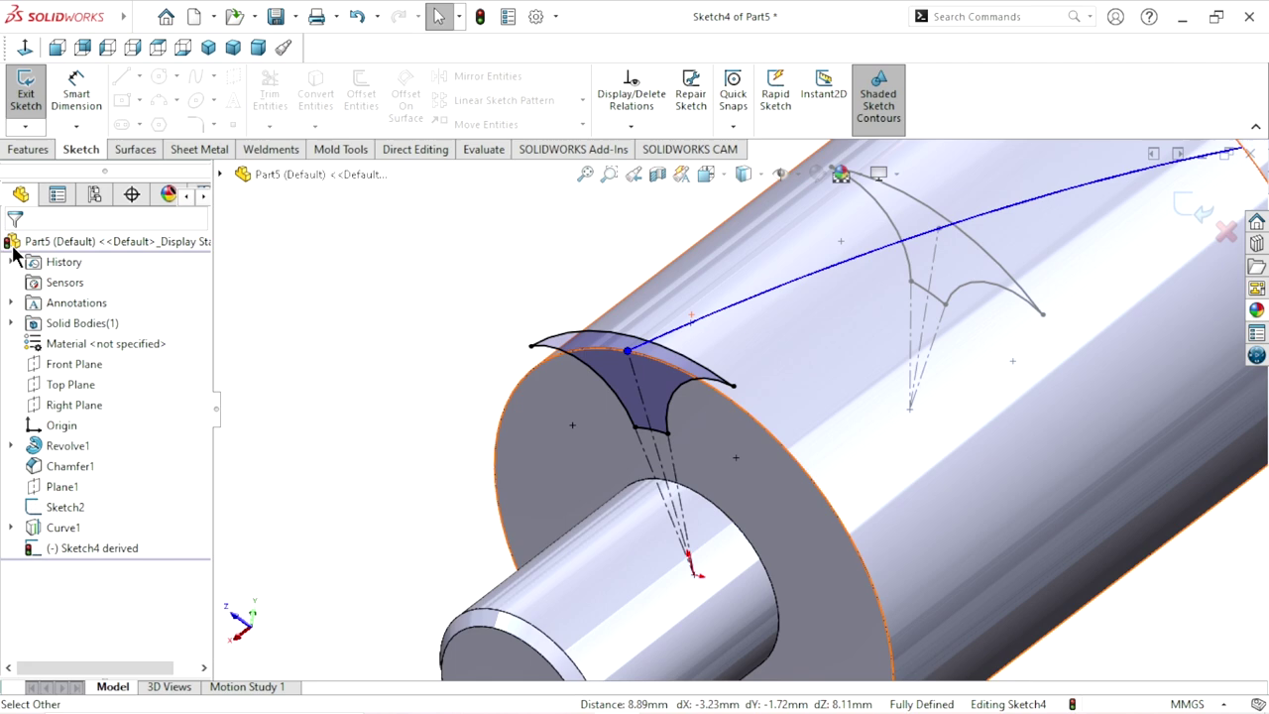
pyautogui.press('z')
pyautogui.scroll(-2, 836, 409)
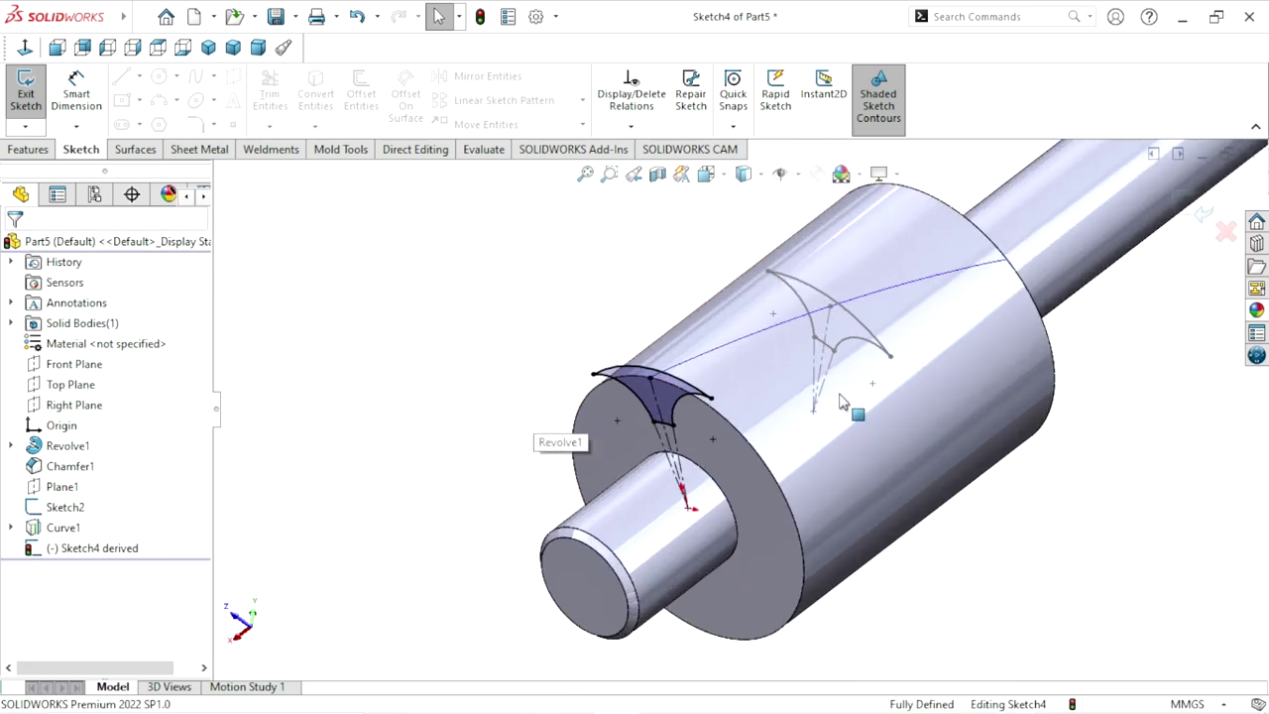
pyautogui.click(1204, 214)
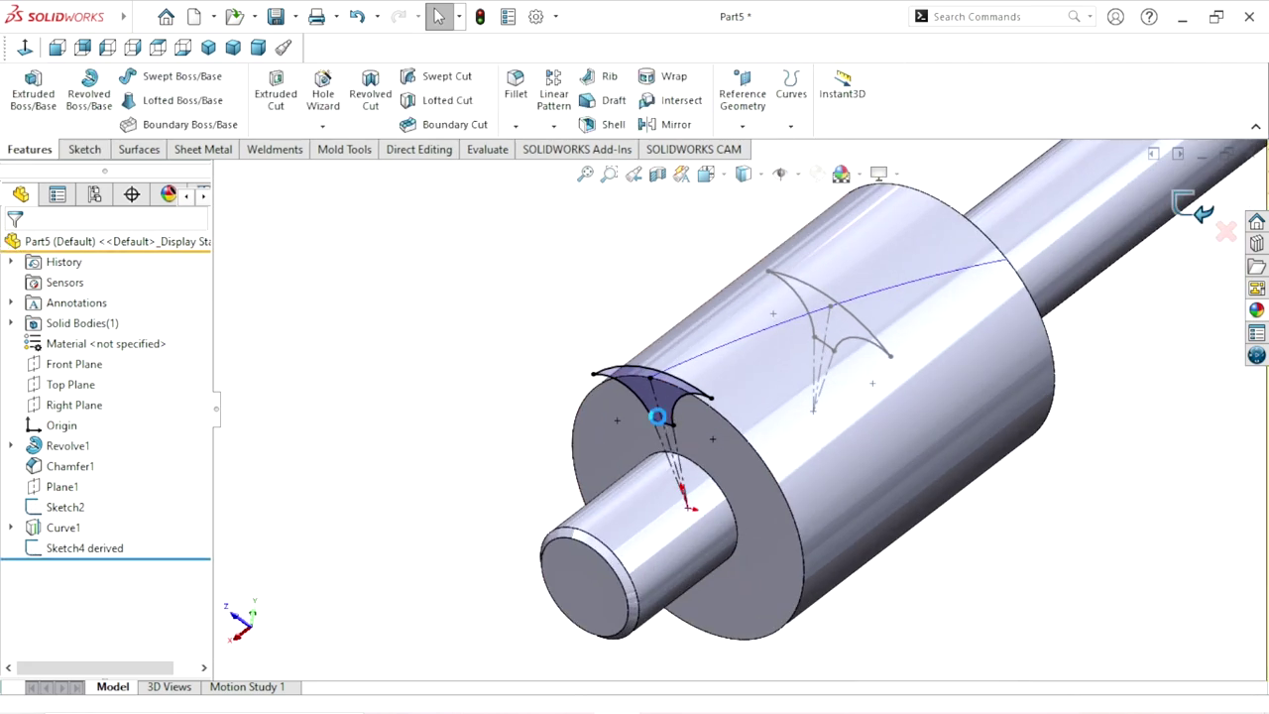
# Insert a derived copy of Sketch2 on the cylinder's end face toward the long shaft.
pyautogui.scroll(3, 910, 380)
pyautogui.moveTo(909, 379)
pyautogui.mouseDown(button='middle')
pyautogui.moveTo(760, 371)
pyautogui.moveTo(783, 547)
pyautogui.moveTo(826, 511)
pyautogui.mouseUp(button='middle')
pyautogui.keyDown('ctrl'); pyautogui.moveTo(884, 348); pyautogui.dragTo(595, 426, button='middle'); pyautogui.keyUp('ctrl')
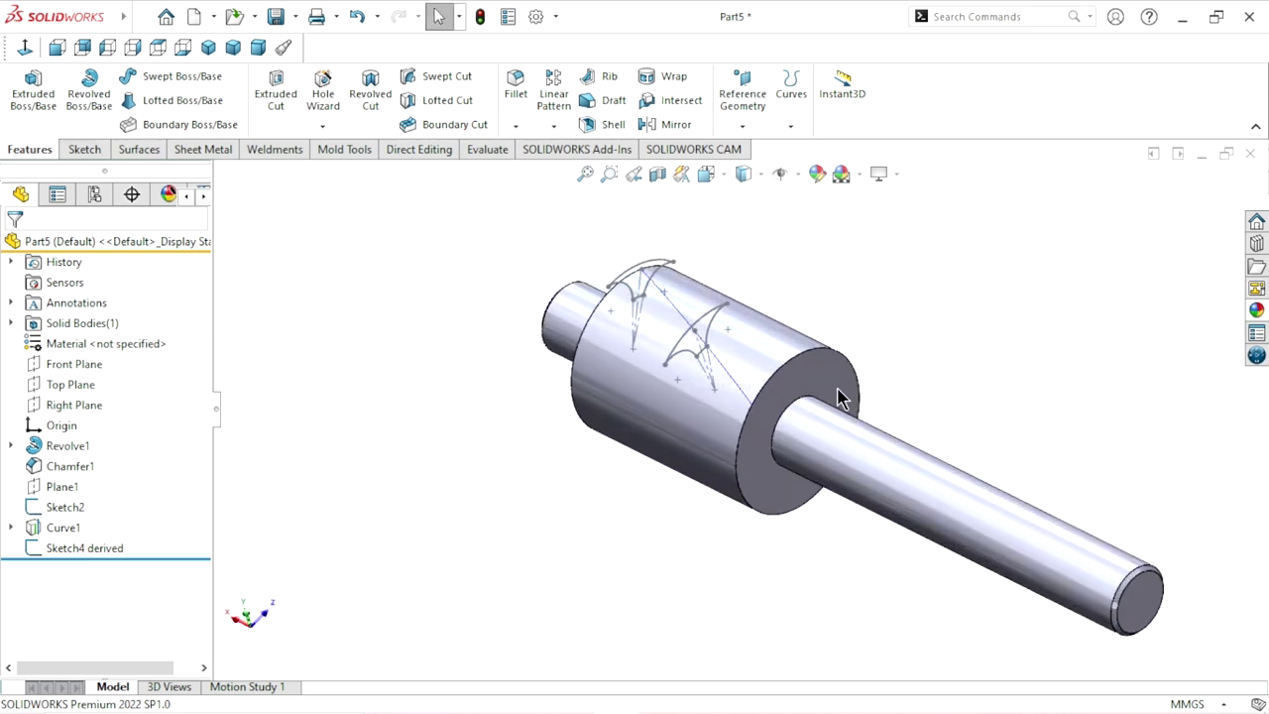
pyautogui.scroll(-1, 327, 503)
pyautogui.click(77, 508)
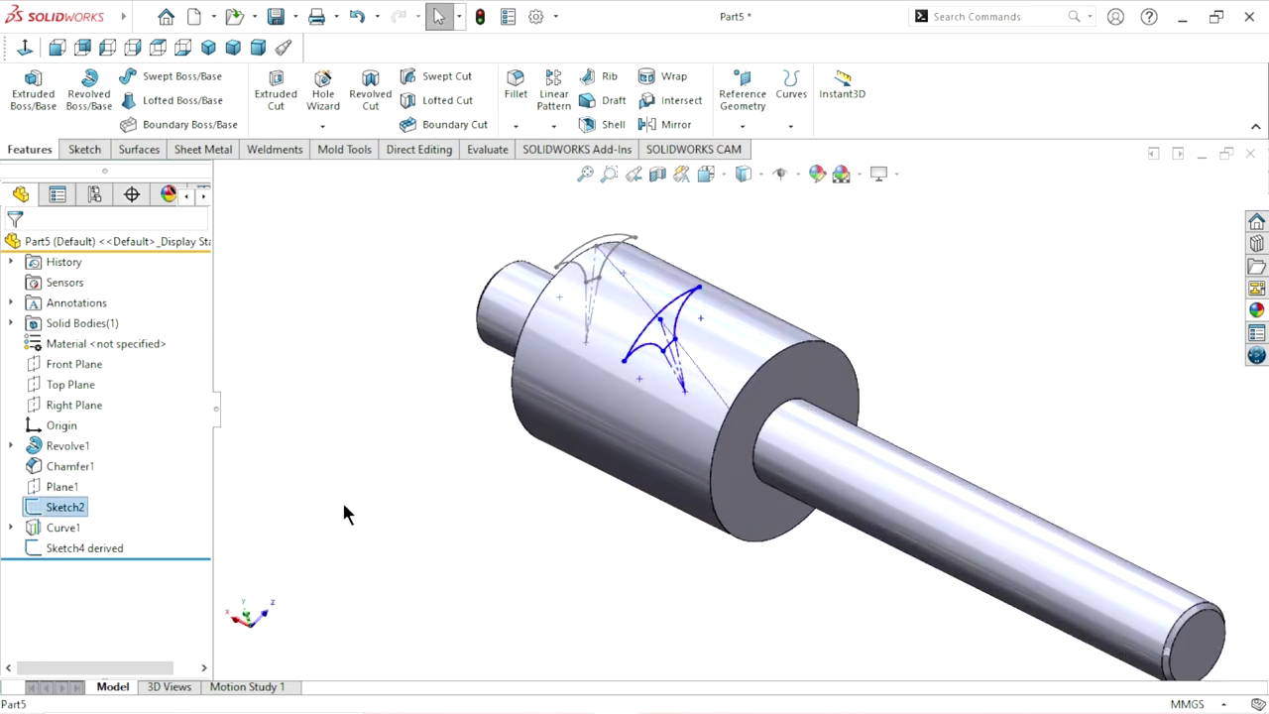
pyautogui.keyDown('ctrl'); pyautogui.click(734, 482); pyautogui.keyUp('ctrl')
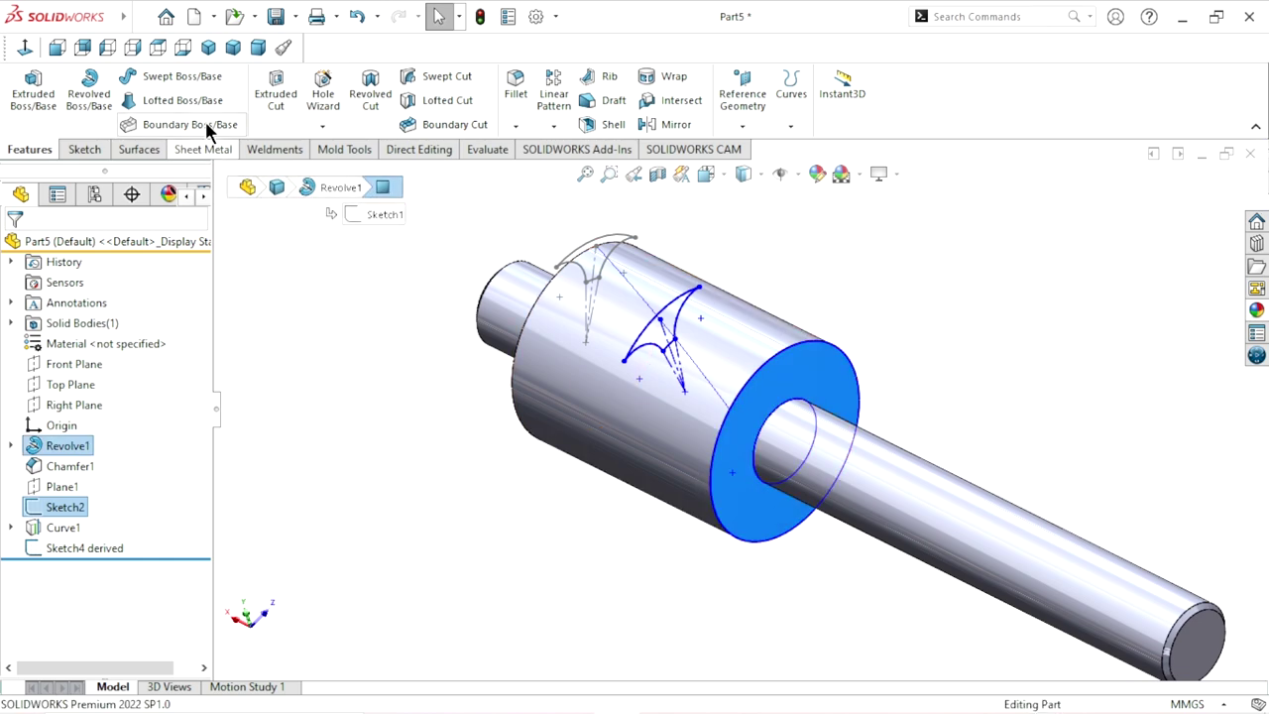
pyautogui.click(141, 17)
pyautogui.click(249, 17)
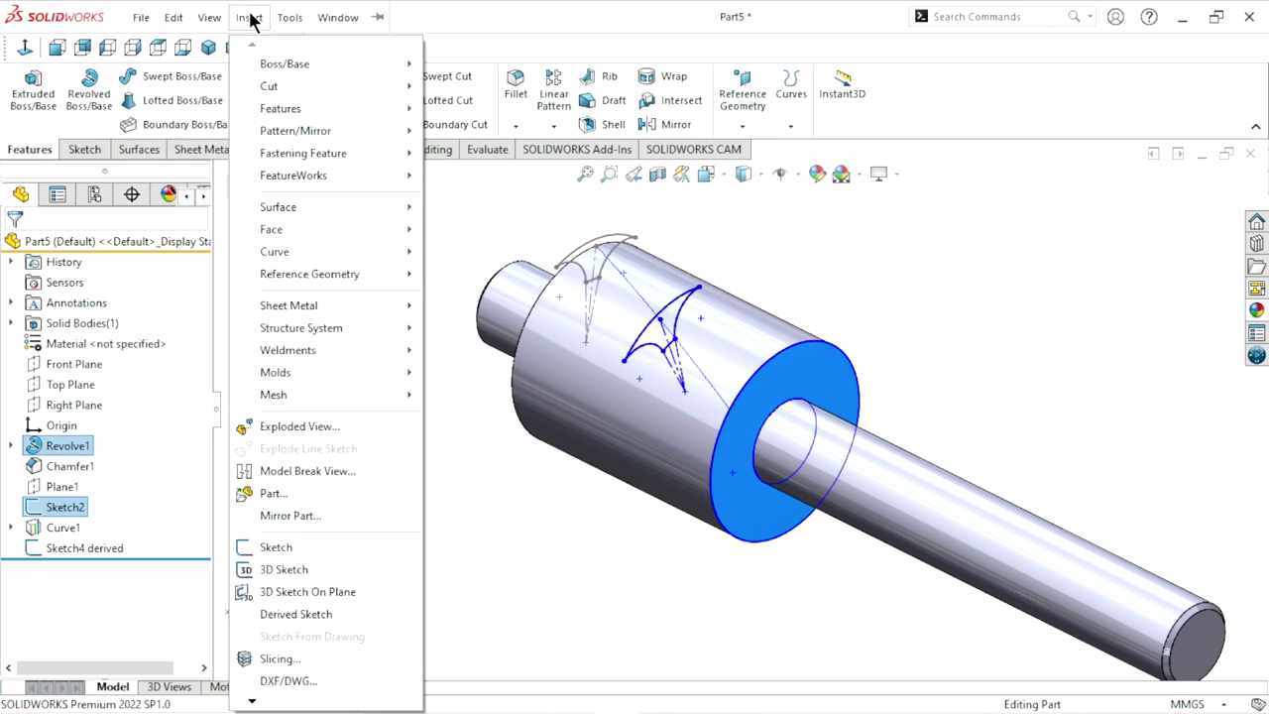
pyautogui.click(313, 615)
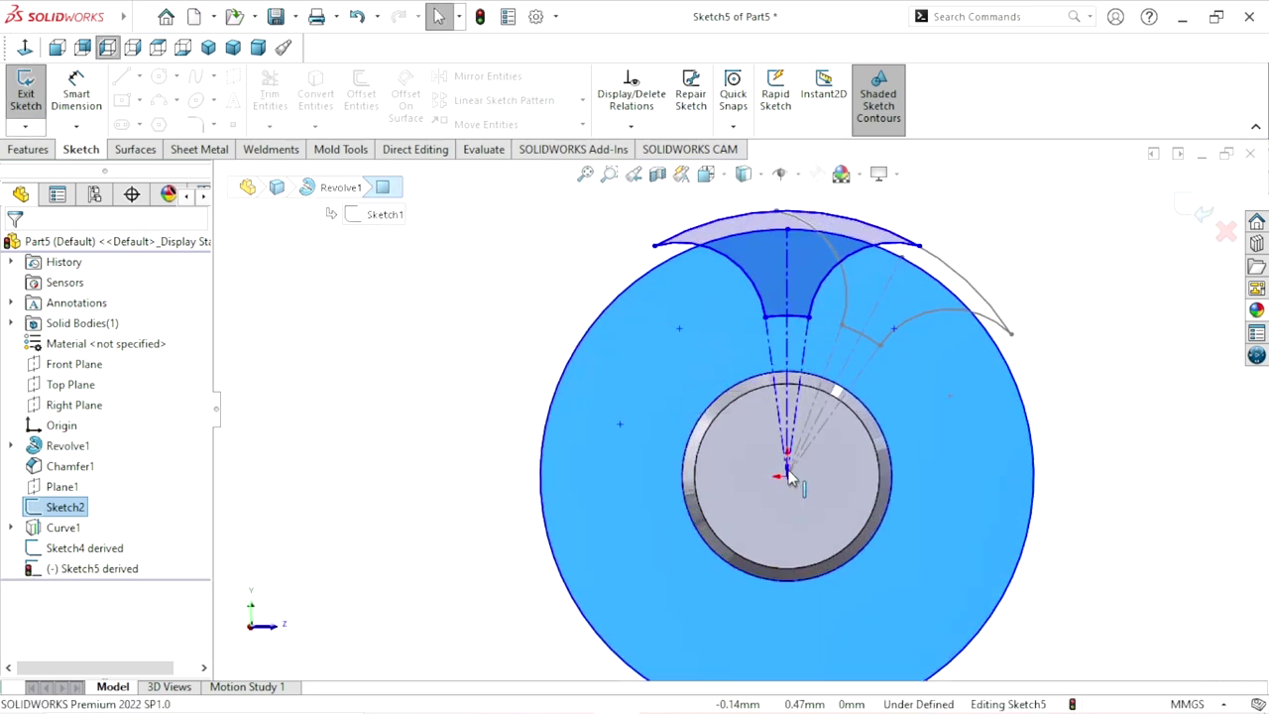
# Snap the derived profile's base point to the shaft centre and swing it by its top point.
pyautogui.moveTo(786, 476)
pyautogui.mouseDown()
pyautogui.moveTo(723, 488)
pyautogui.moveTo(787, 472)
pyautogui.mouseUp()
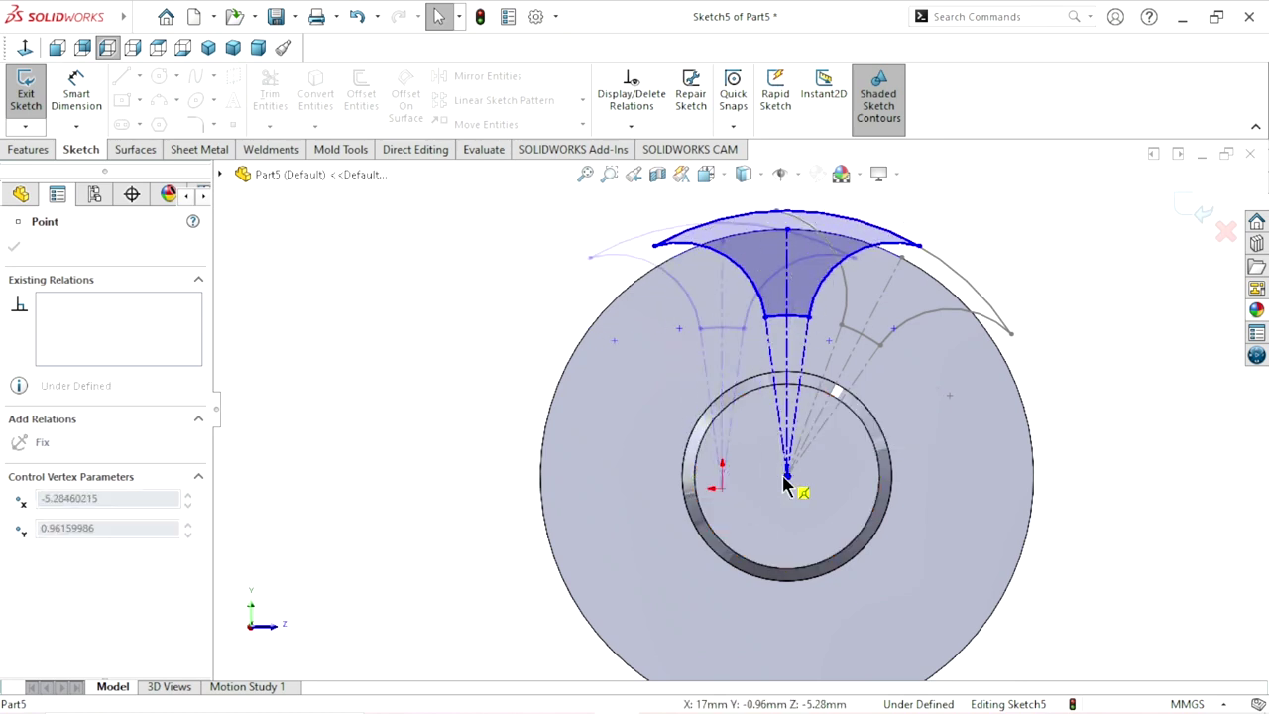
pyautogui.scroll(3, 727, 484)
pyautogui.scroll(-2, 807, 284)
pyautogui.scroll(-2, 808, 283)
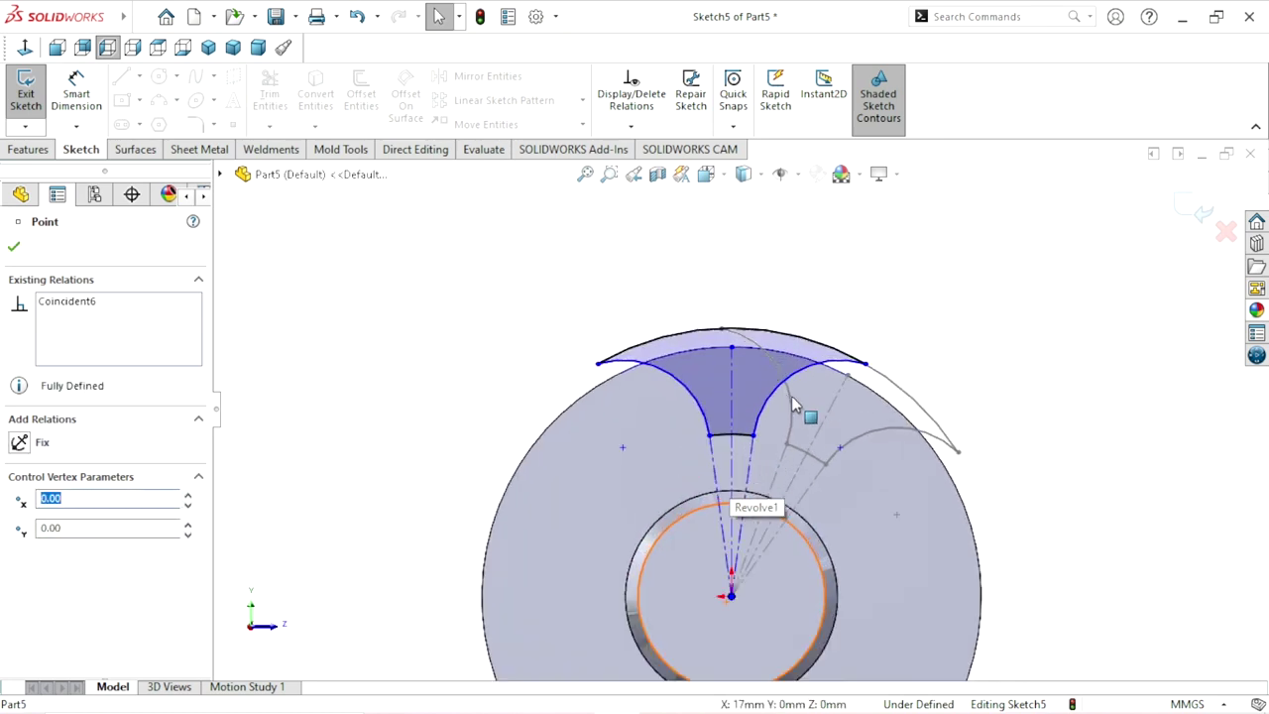
pyautogui.moveTo(737, 346); pyautogui.dragTo(669, 383)
pyautogui.moveTo(825, 300)
pyautogui.mouseDown(button='middle')
pyautogui.moveTo(814, 284)
pyautogui.moveTo(804, 391)
pyautogui.moveTo(842, 293)
pyautogui.mouseUp(button='middle')
pyautogui.scroll(-2, 842, 293)
pyautogui.scroll(-3, 701, 354)
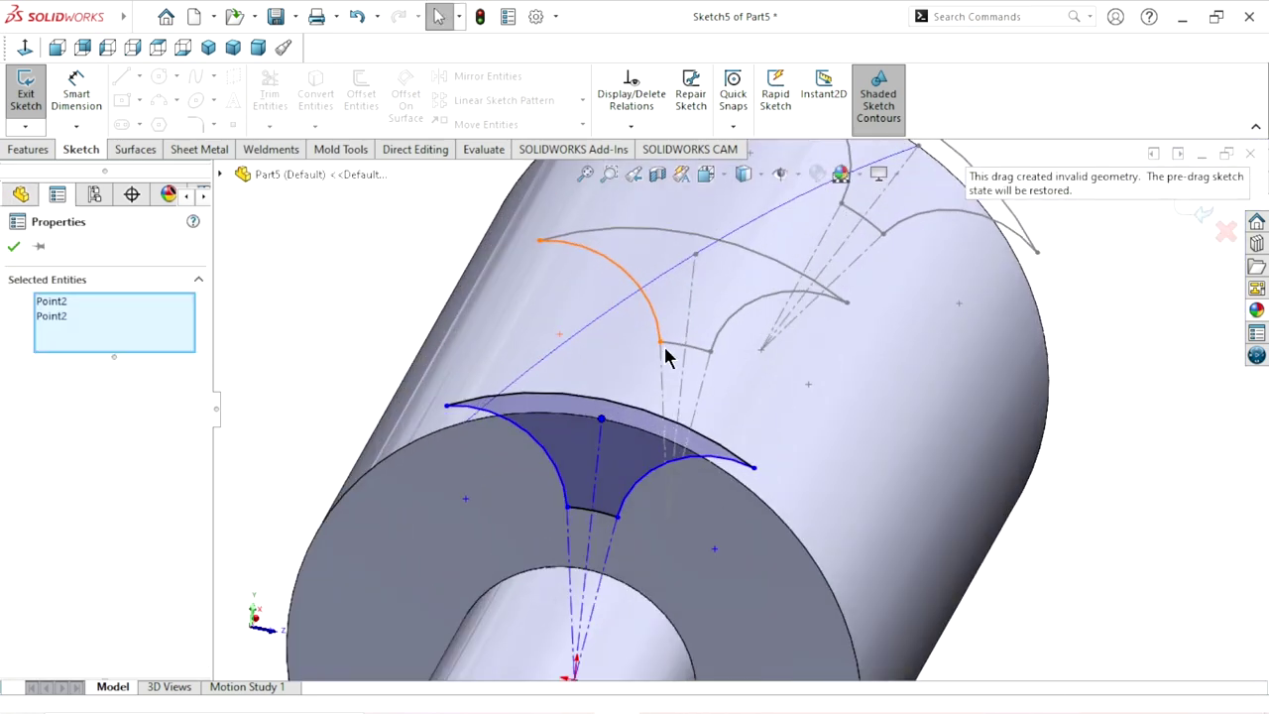
# Pierce the second profile's top point onto the helix Curve1 and close the sketch.
pyautogui.click(516, 383)
pyautogui.click(512, 377)
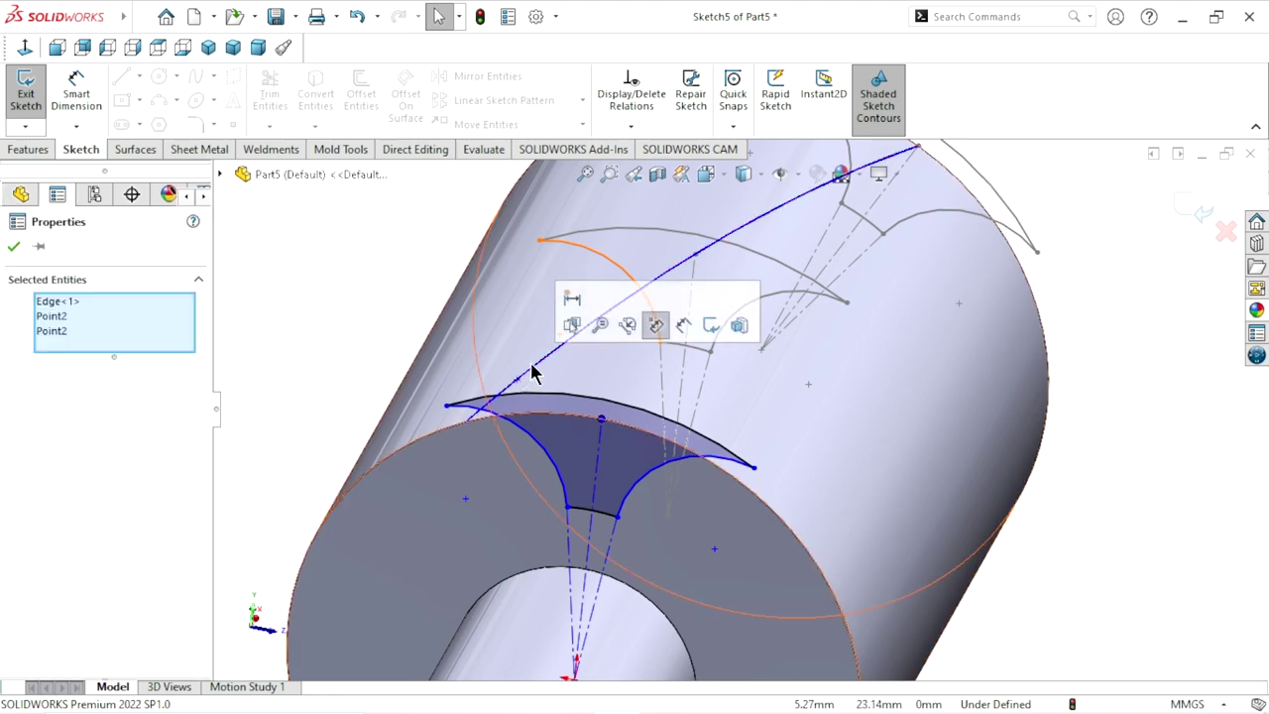
pyautogui.press('Escape')
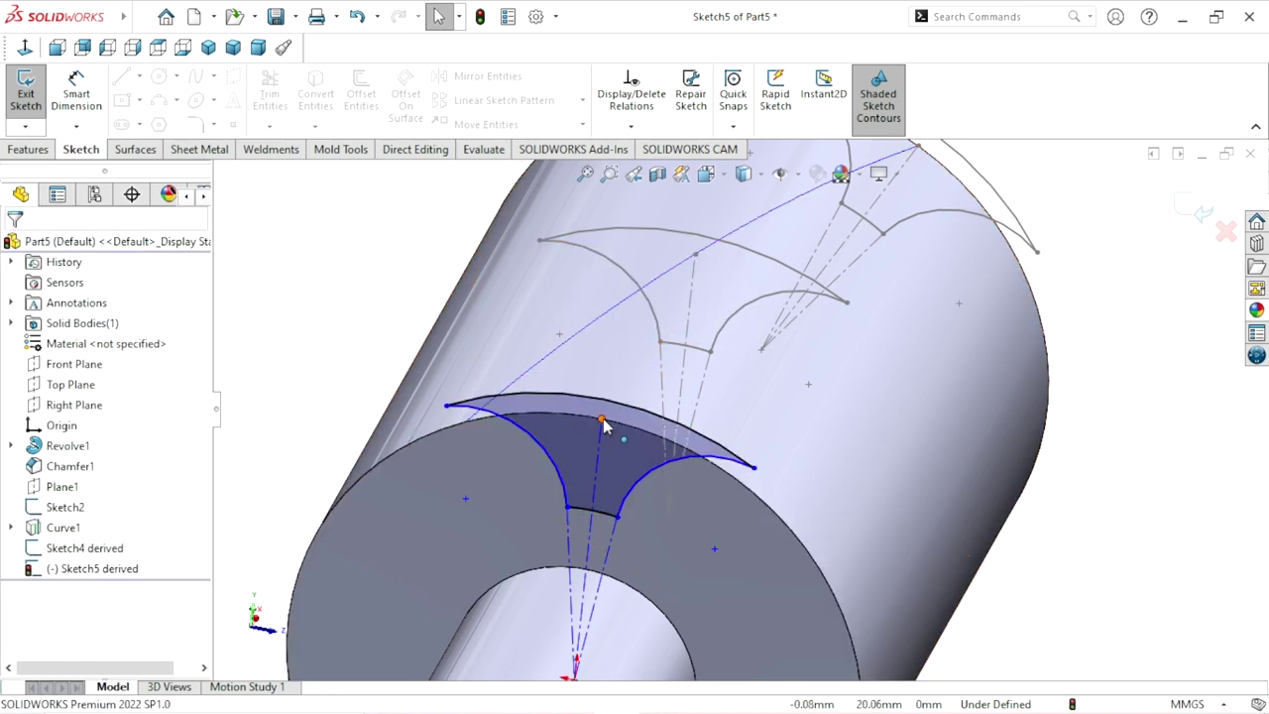
pyautogui.click(602, 421)
pyautogui.keyDown('ctrl'); pyautogui.click(537, 370); pyautogui.keyUp('ctrl')
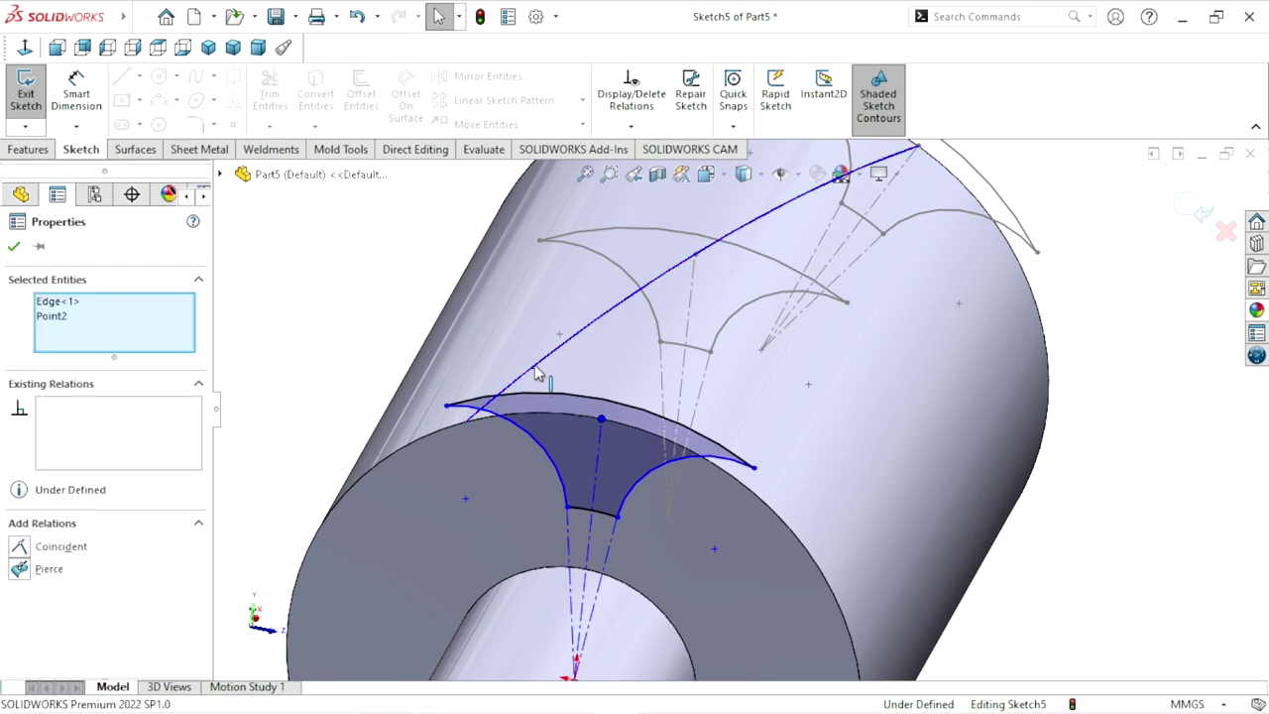
pyautogui.click(614, 287)
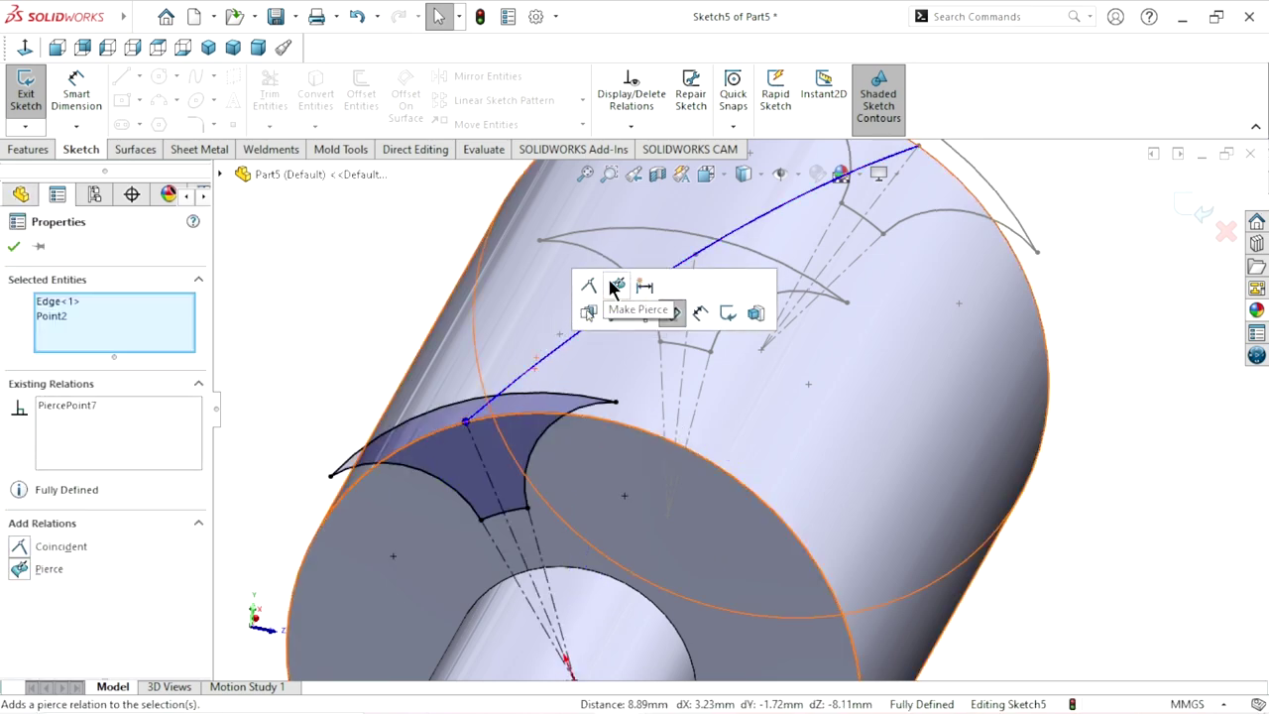
pyautogui.click(13, 245)
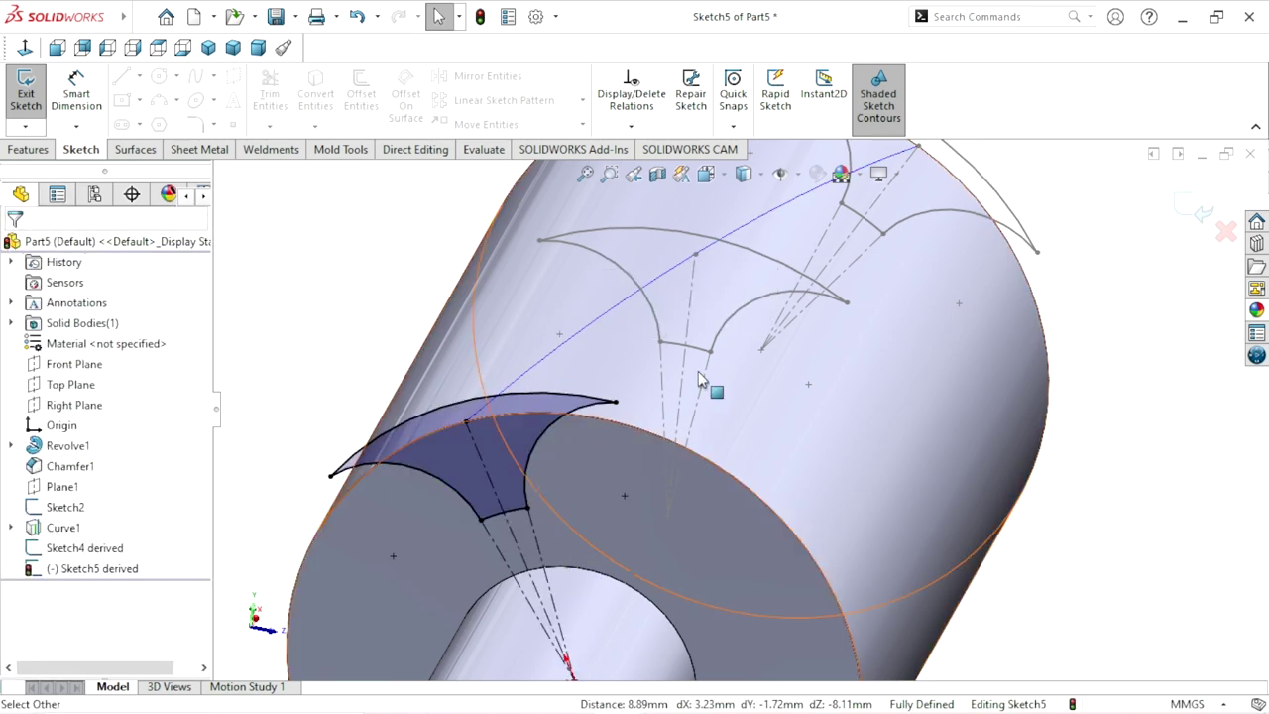
pyautogui.click(1182, 212)
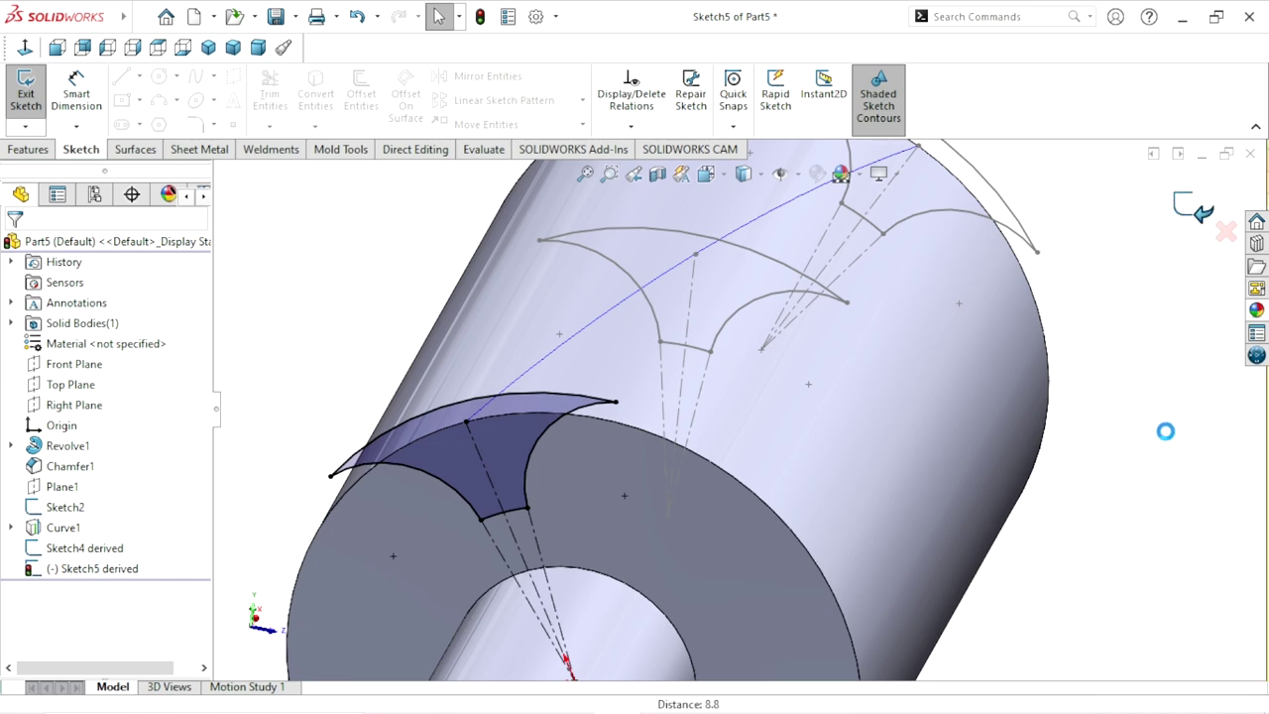
pyautogui.scroll(3, 722, 424)
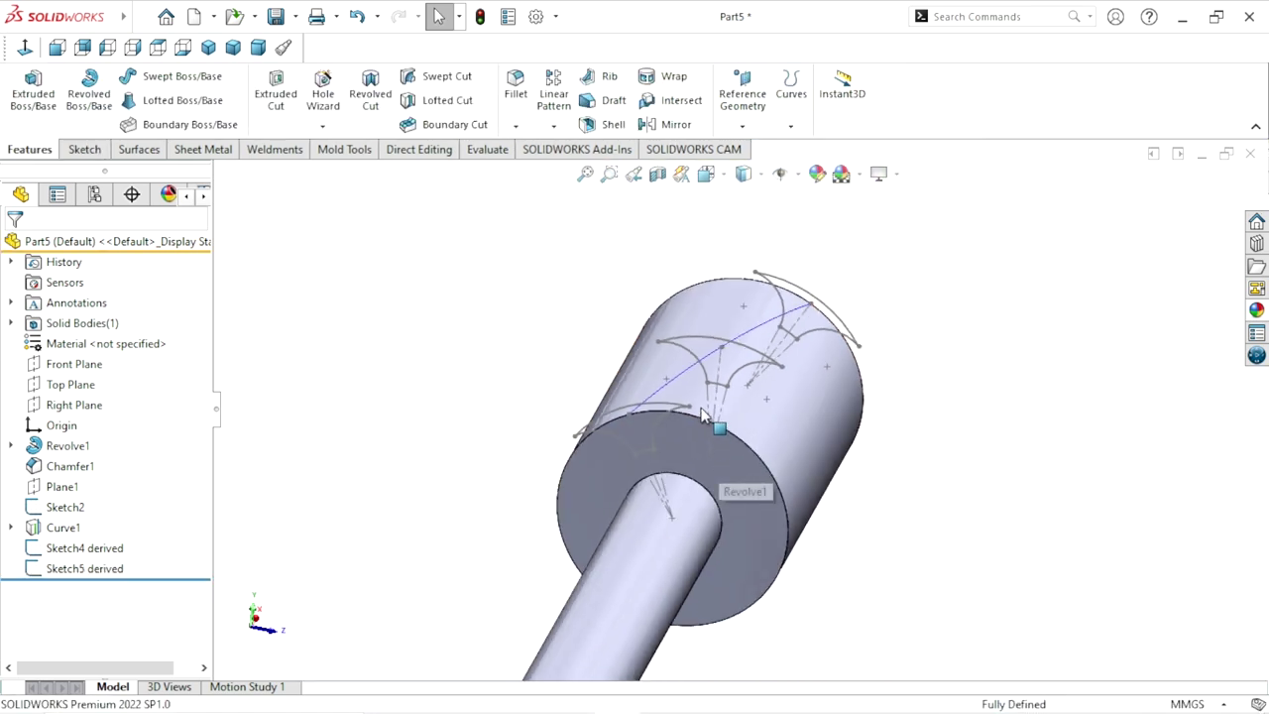
# Set an orbited isometric view showing all three tooth profiles along the cylinder.
pyautogui.scroll(-3, 695, 342)
pyautogui.click(693, 342)
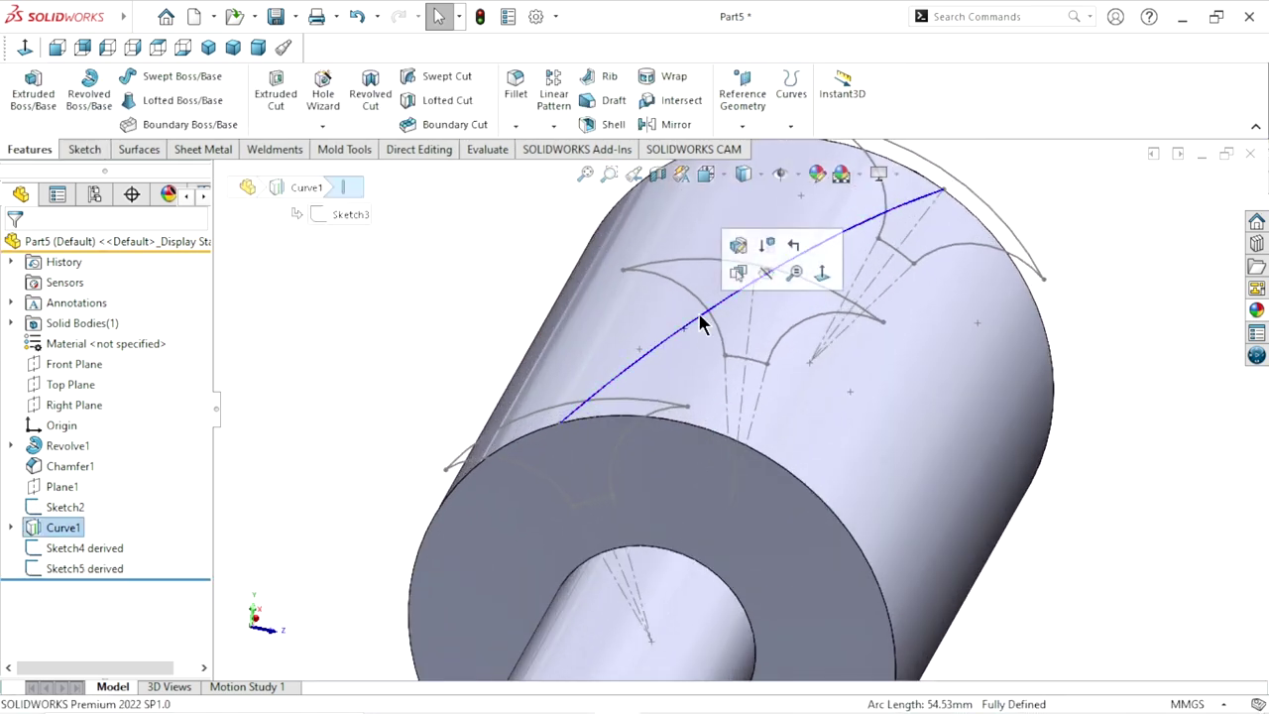
pyautogui.click(1126, 436)
pyautogui.scroll(2, 648, 436)
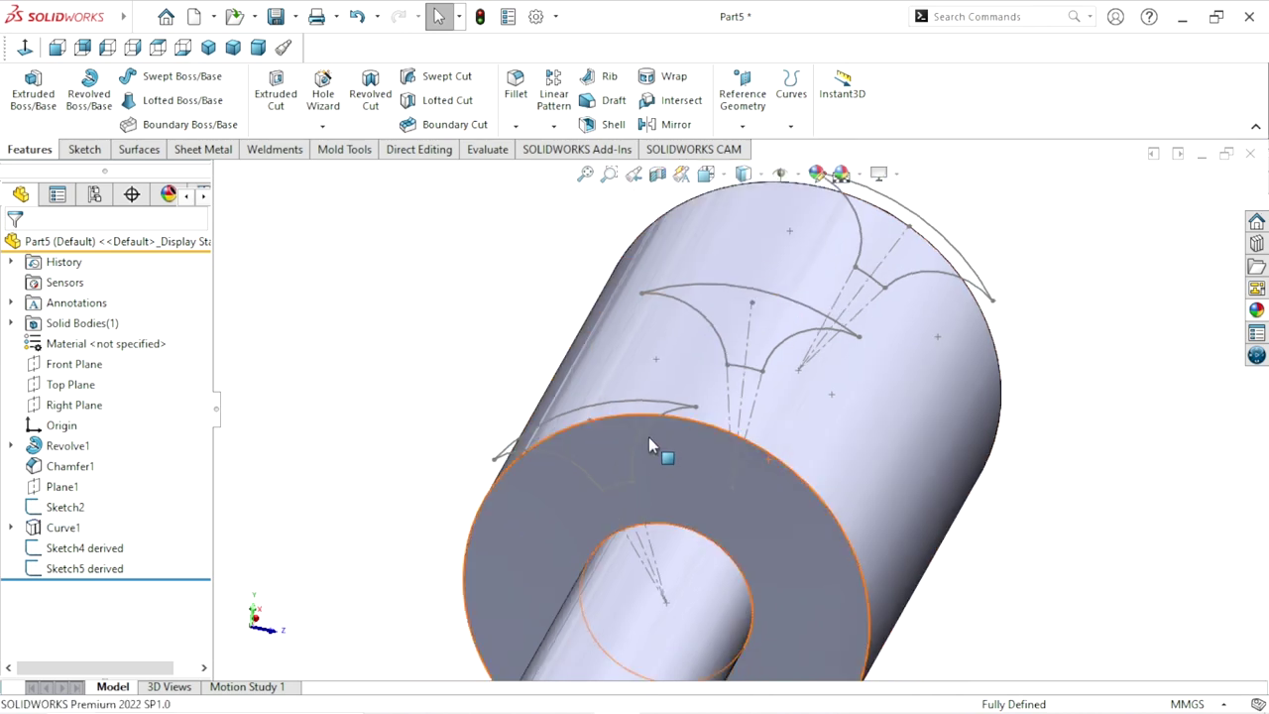
pyautogui.scroll(1, 648, 436)
pyautogui.click(208, 48)
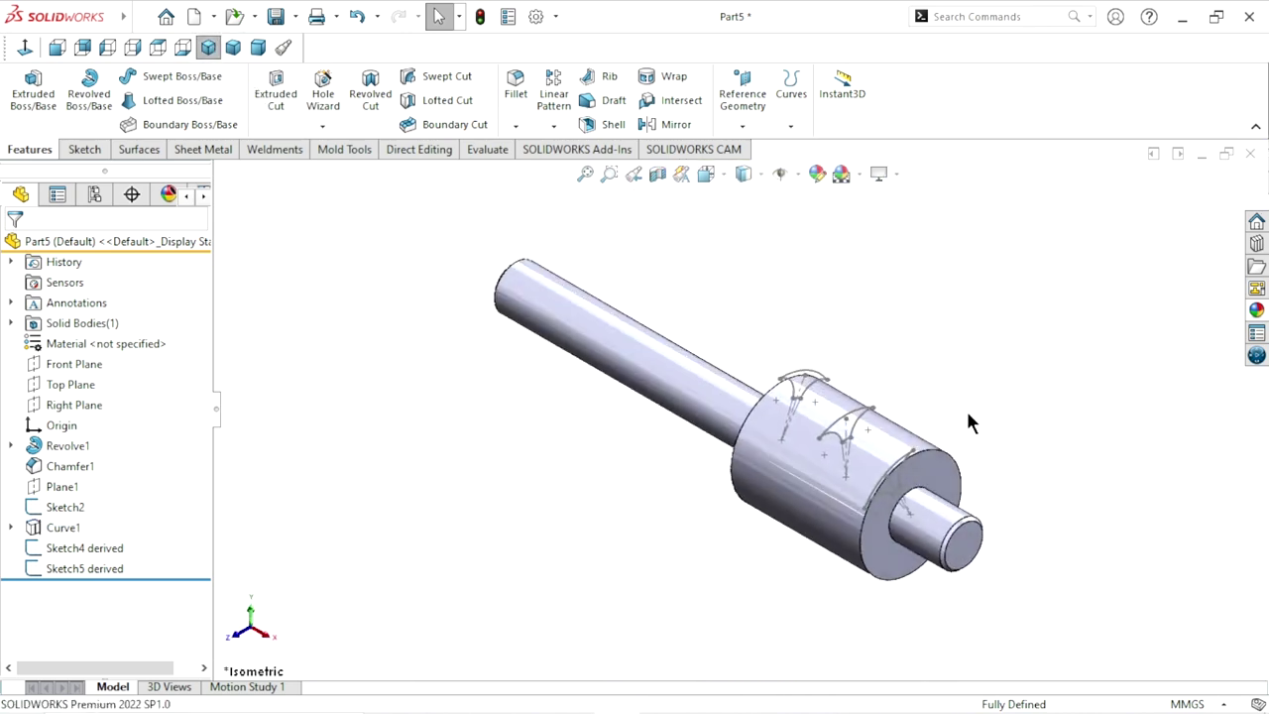
pyautogui.scroll(-1, 966, 408)
pyautogui.scroll(-2, 918, 456)
pyautogui.moveTo(979, 395); pyautogui.dragTo(476, 526, button='middle')
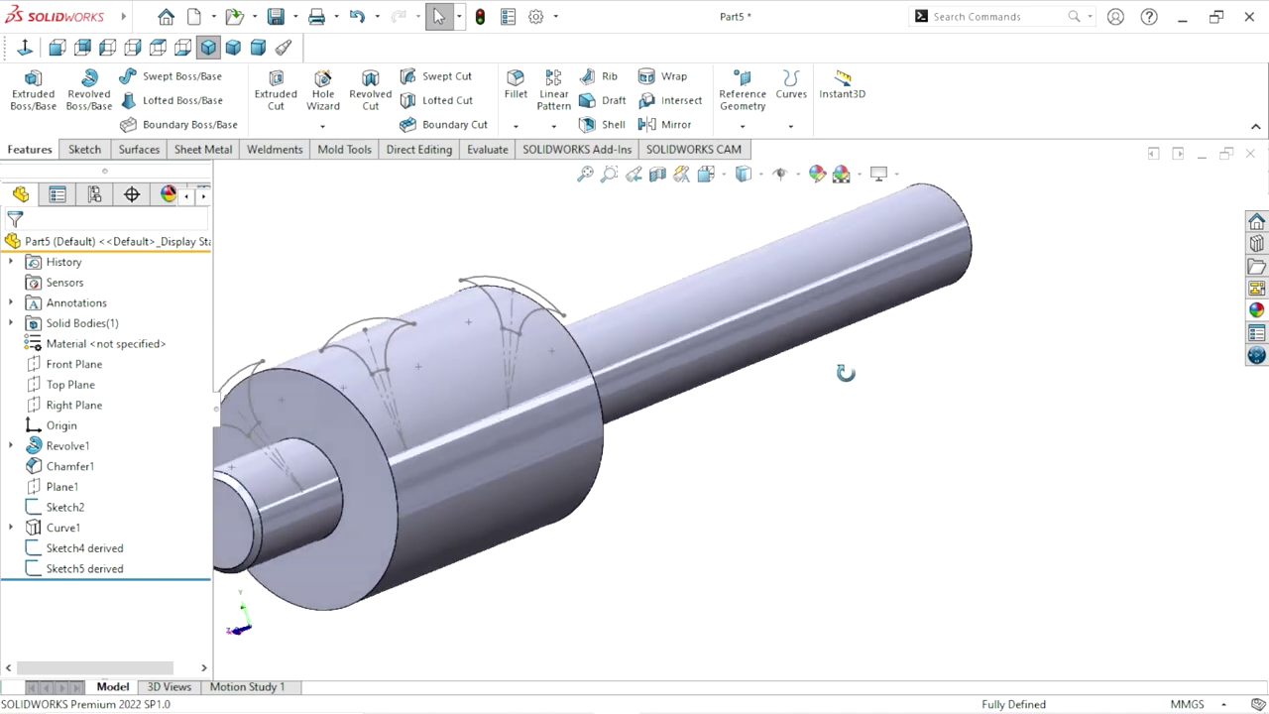
pyautogui.scroll(-1, 595, 437)
pyautogui.scroll(-2, 595, 433)
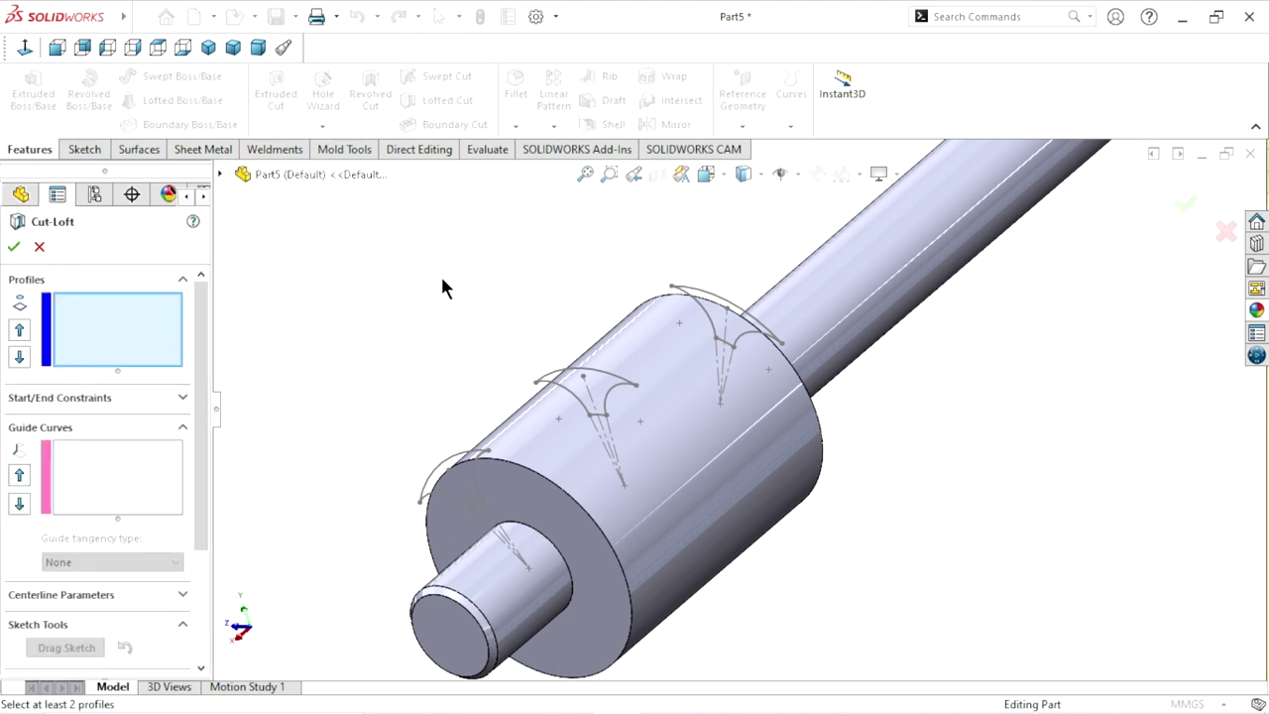
# Create a lofted cut through Sketch4, Sketch2 and Sketch5 to carve the twisted groove.
pyautogui.click(489, 449)
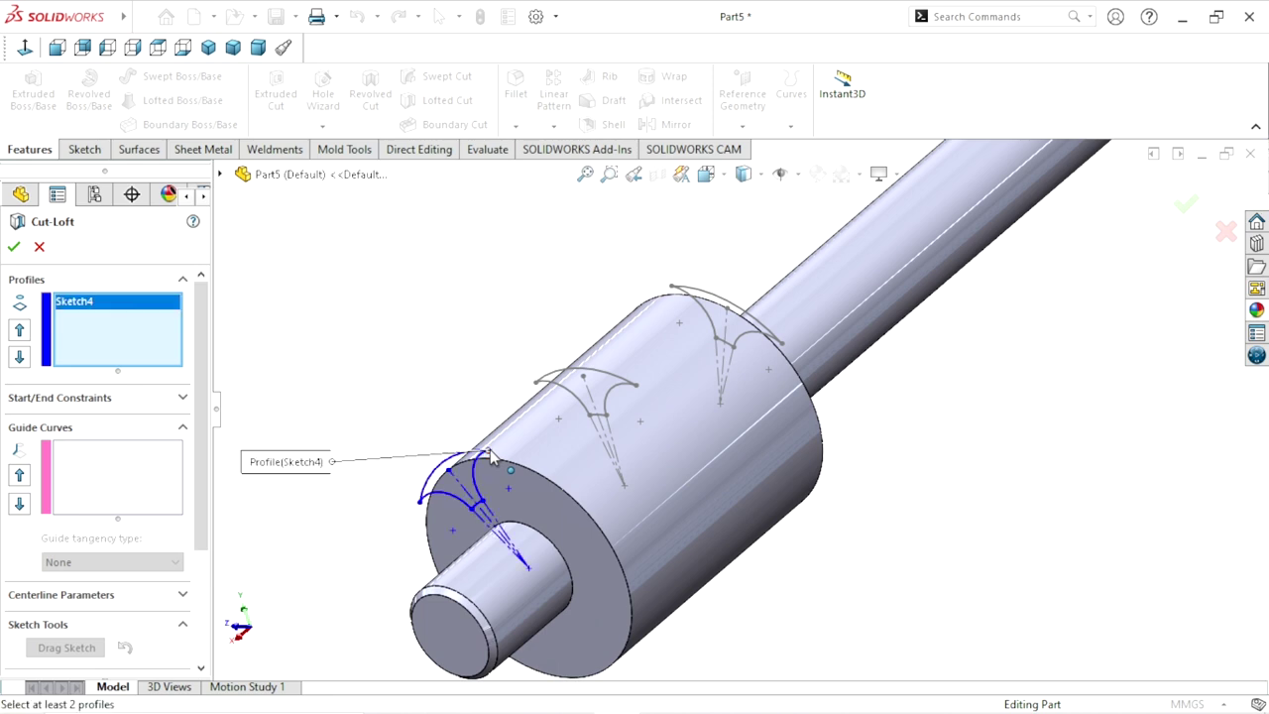
pyautogui.click(638, 388)
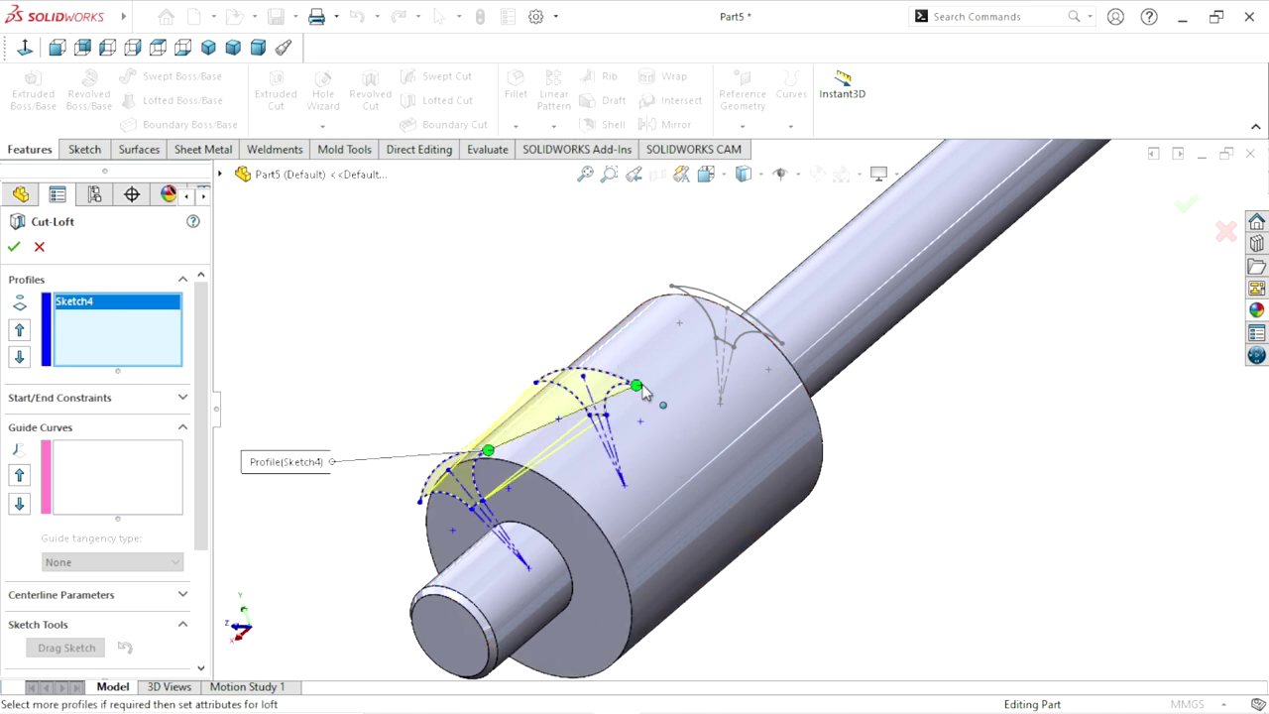
pyautogui.click(782, 344)
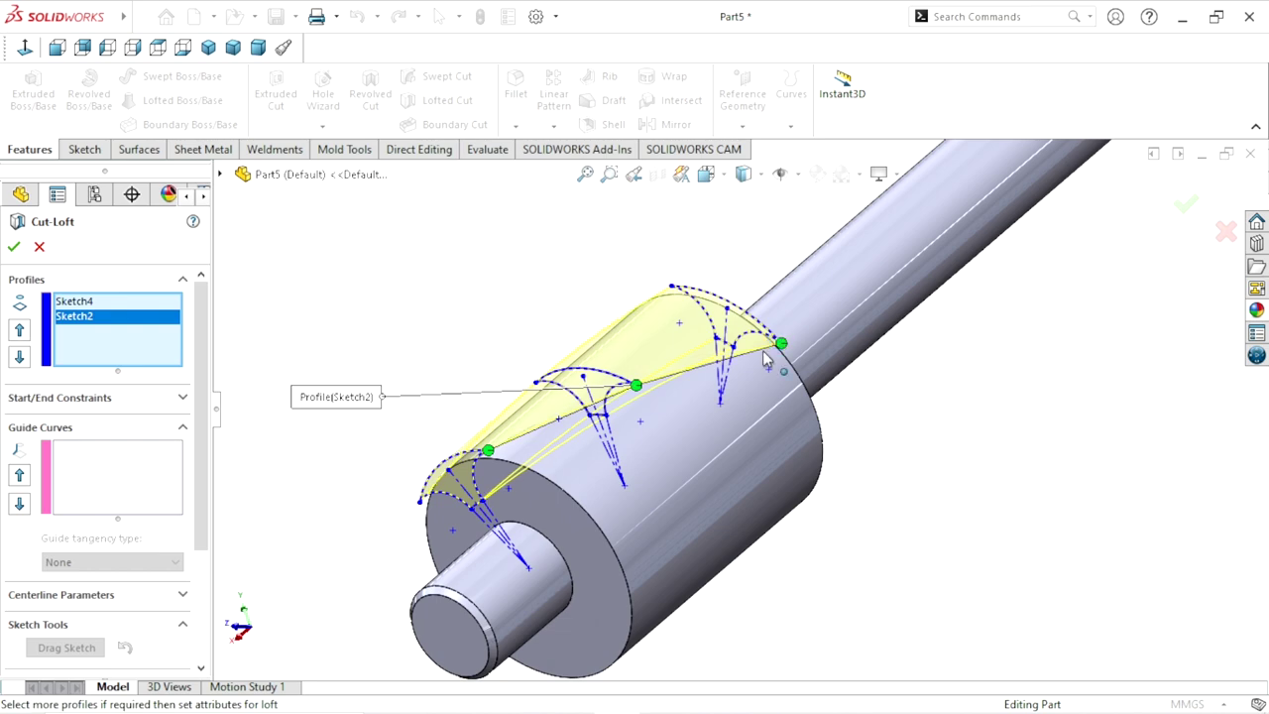
pyautogui.moveTo(493, 427)
pyautogui.mouseDown(button='middle')
pyautogui.moveTo(479, 267)
pyautogui.moveTo(422, 357)
pyautogui.moveTo(430, 416)
pyautogui.mouseUp(button='middle')
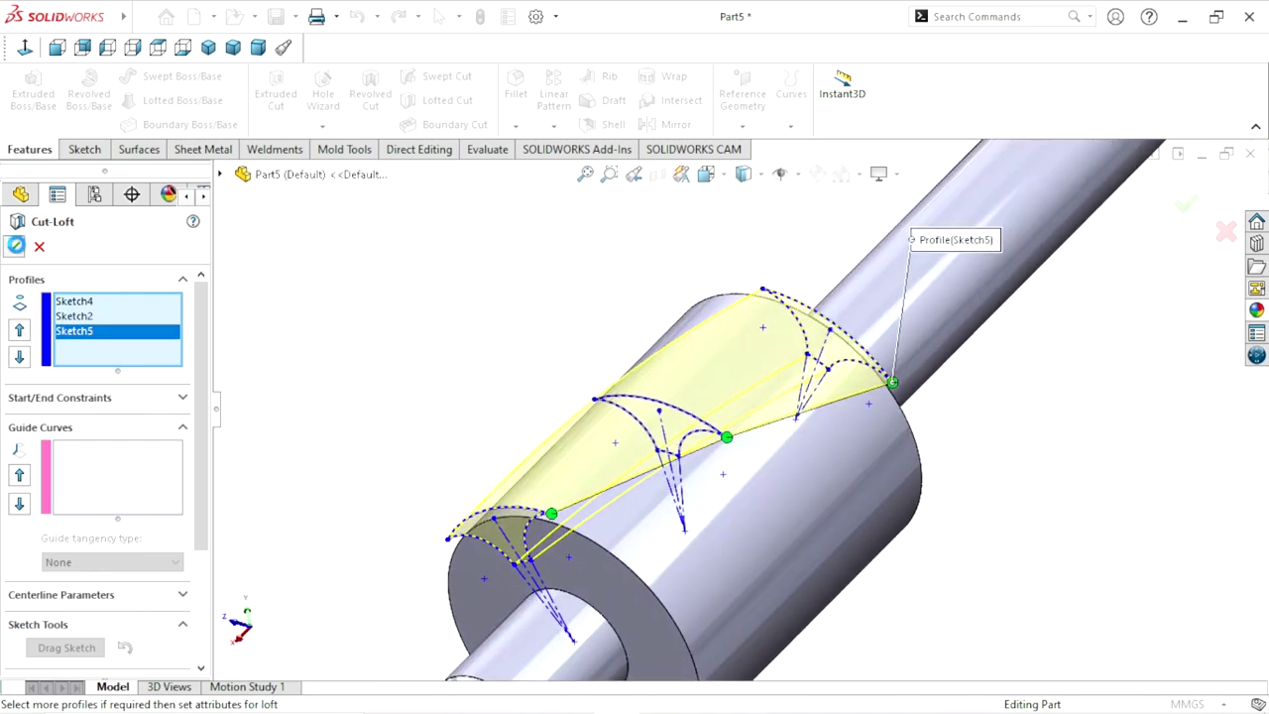
pyautogui.press('Return')
pyautogui.moveTo(731, 486); pyautogui.dragTo(719, 473, button='middle')
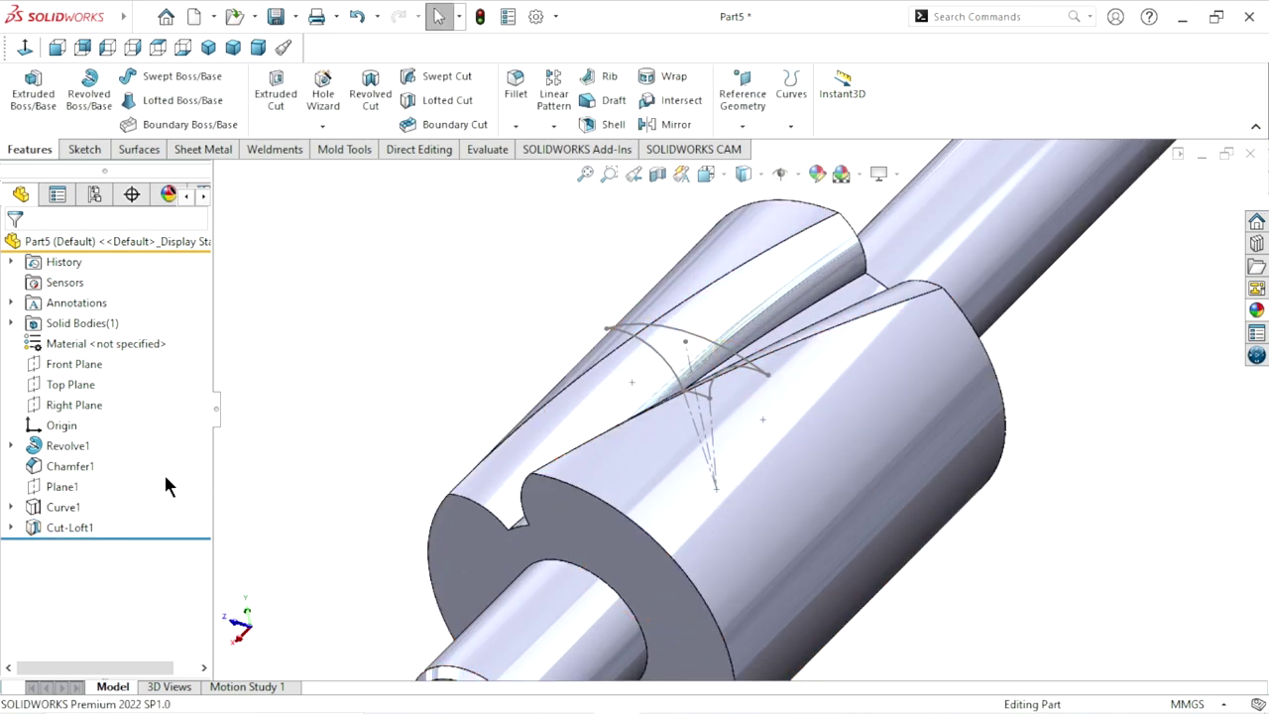
# Hide Sketch2 under Cut-Loft1 and view the finished groove.
pyautogui.click(11, 507)
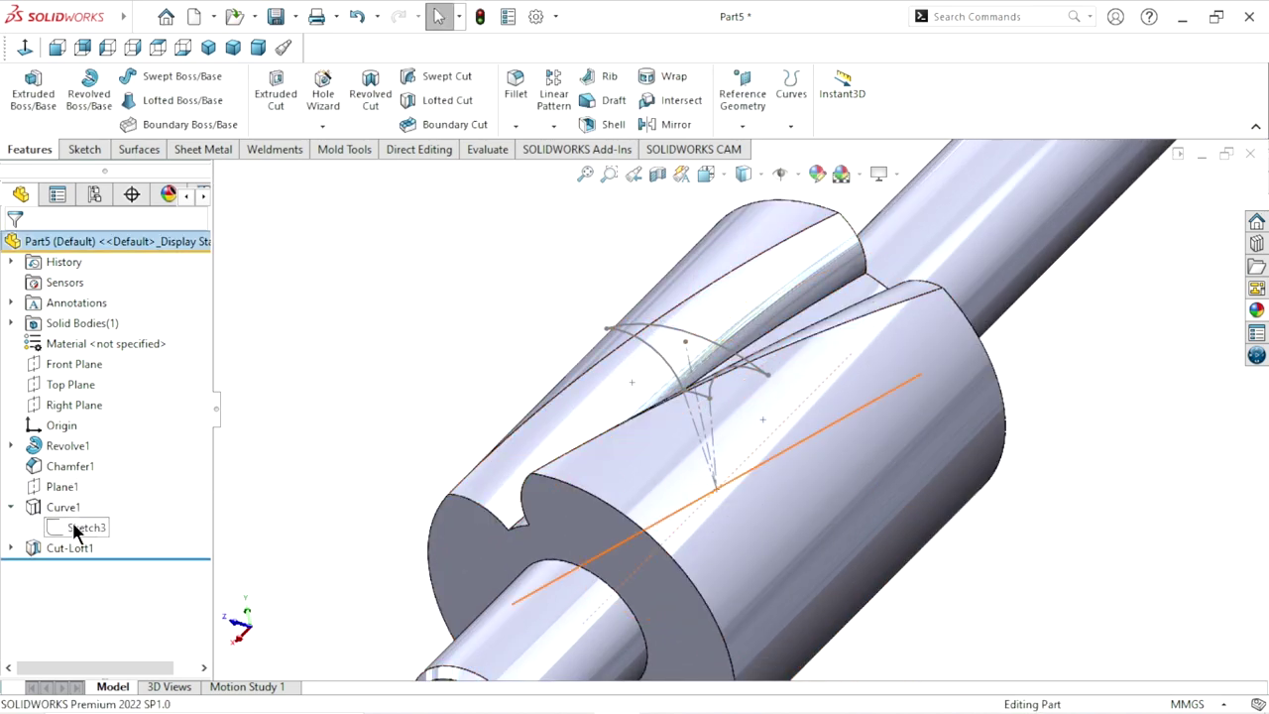
pyautogui.click(12, 507)
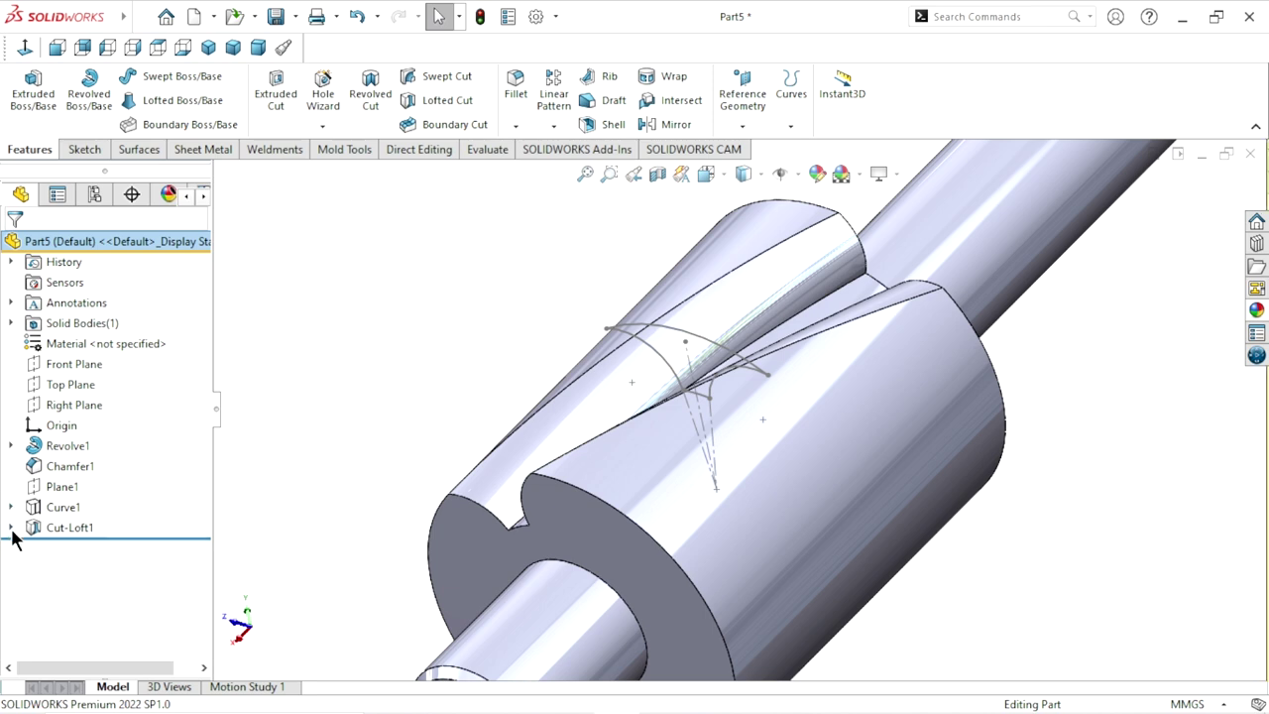
pyautogui.click(10, 528)
pyautogui.click(71, 572)
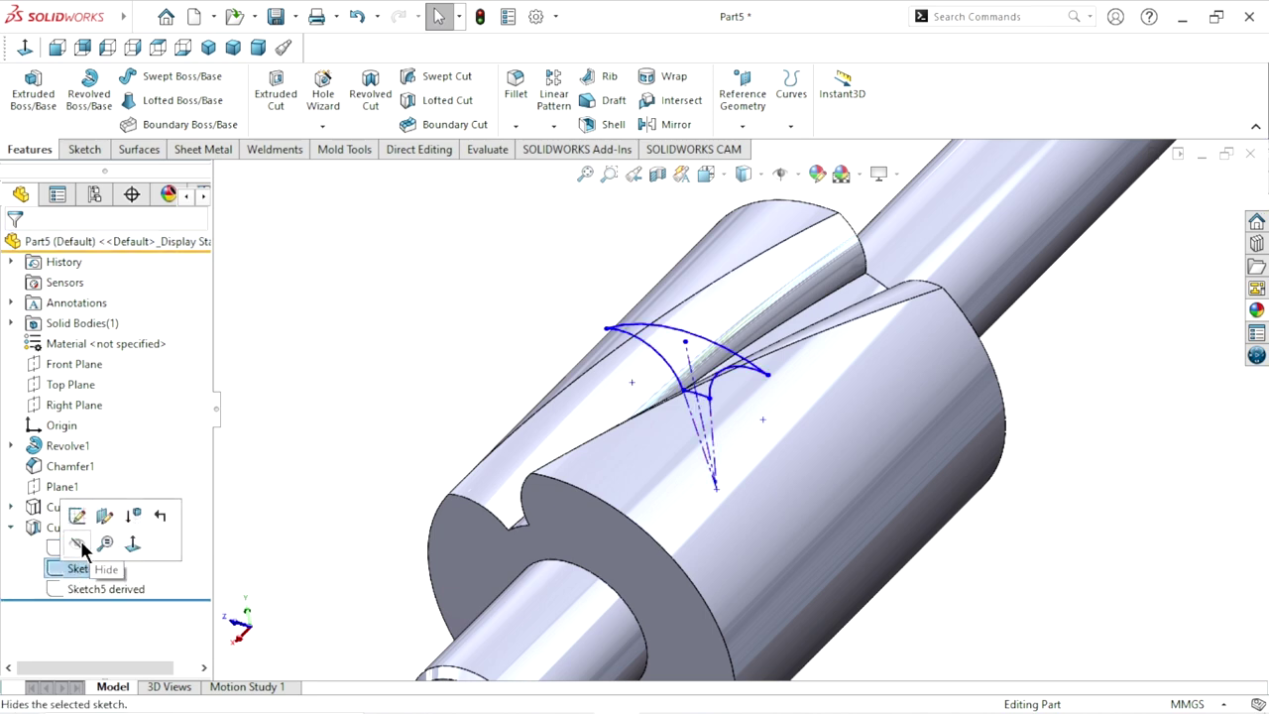
pyautogui.click(80, 539)
pyautogui.scroll(3, 367, 360)
pyautogui.scroll(-2, 727, 441)
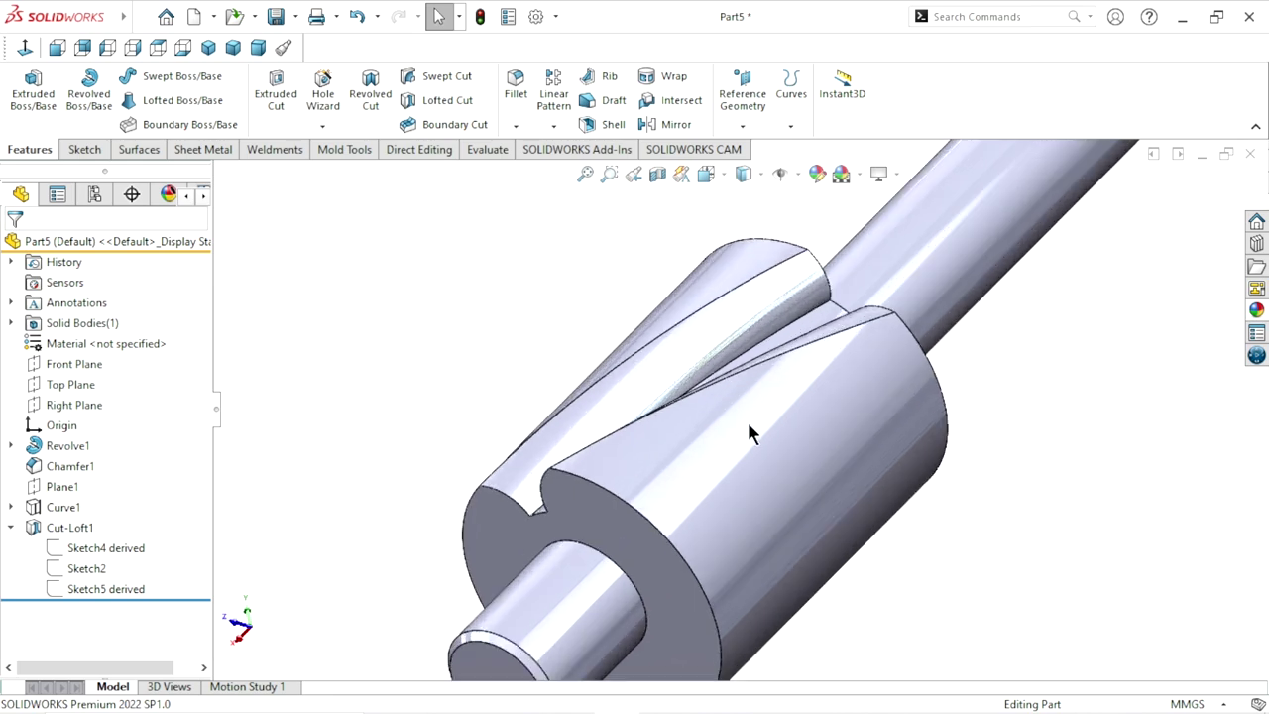
pyautogui.moveTo(545, 398); pyautogui.dragTo(479, 374, button='middle')
pyautogui.scroll(4, 535, 402)
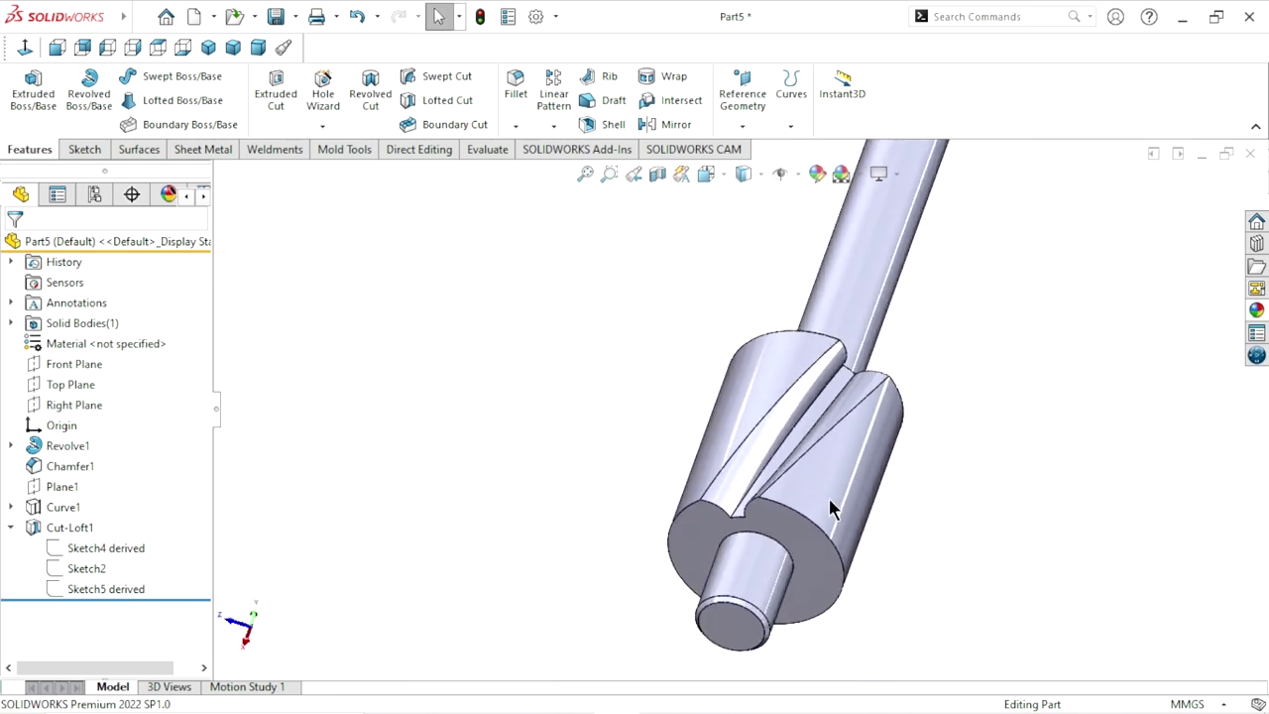
pyautogui.scroll(-3, 649, 379)
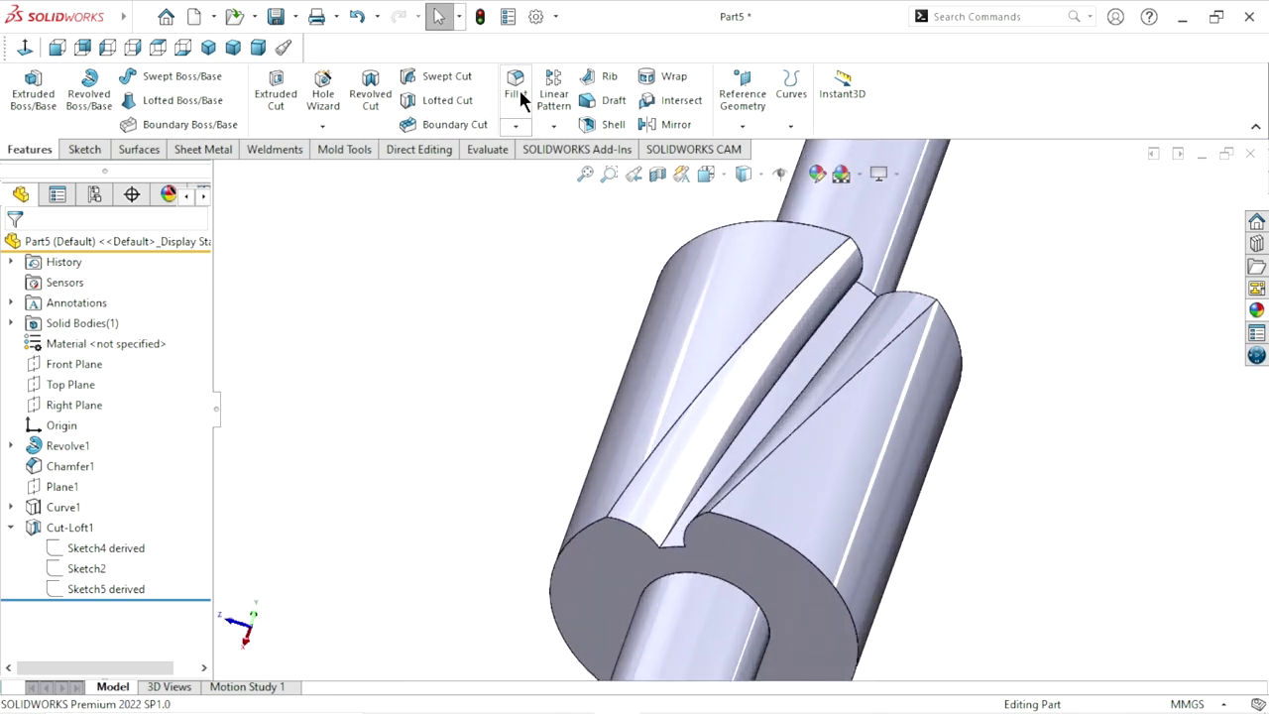
# Start a constant-size 1 mm fillet on the first groove edge.
pyautogui.press('Return')
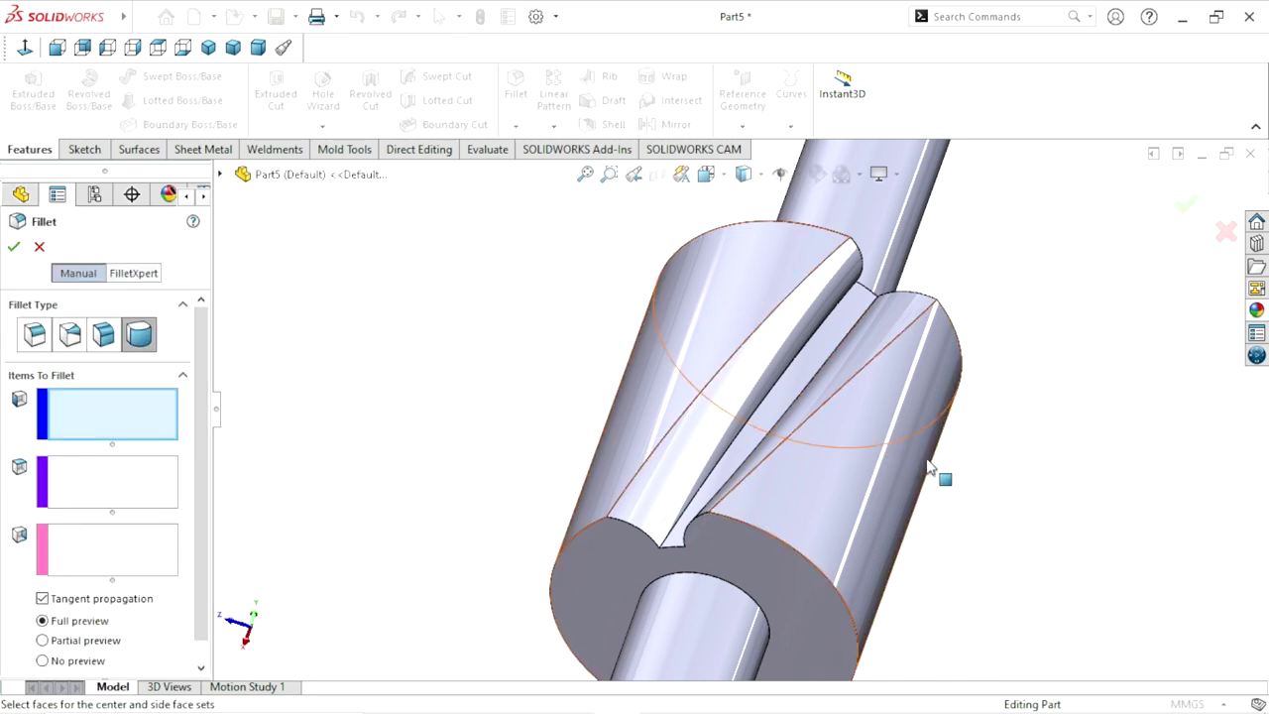
pyautogui.scroll(-2, 708, 417)
pyautogui.scroll(-2, 708, 417)
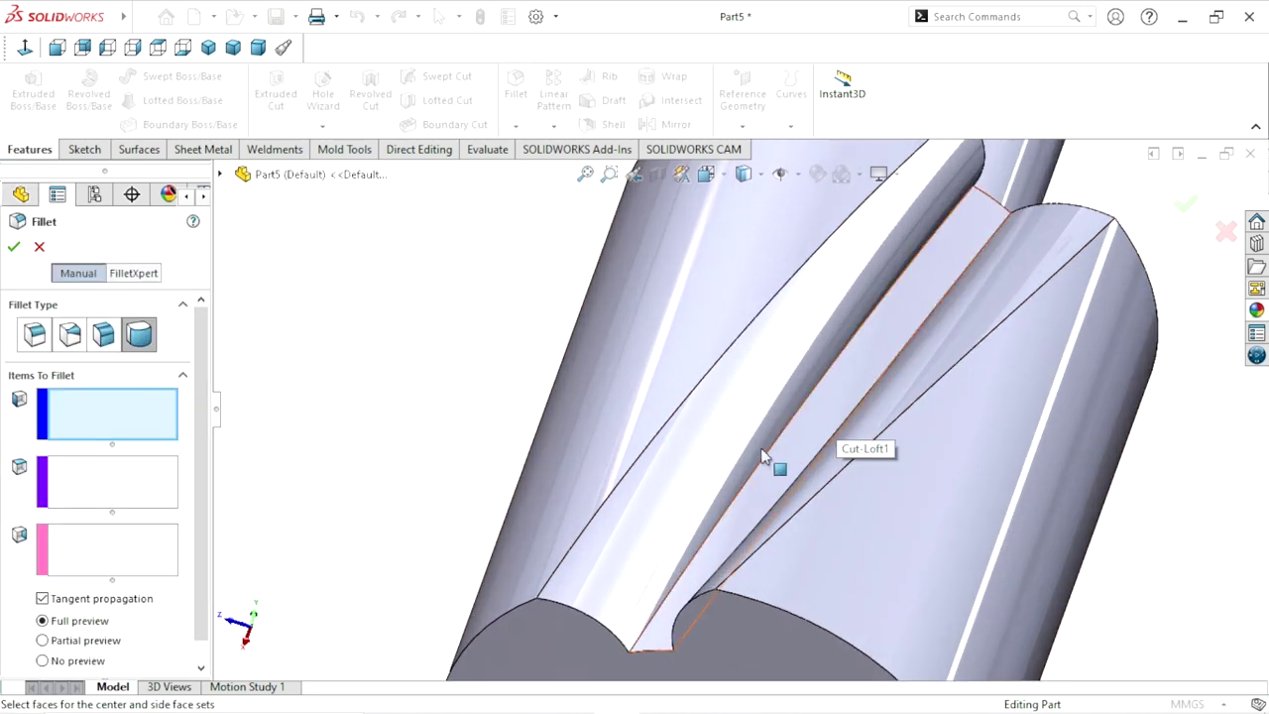
pyautogui.click(35, 335)
pyautogui.scroll(-2, 828, 414)
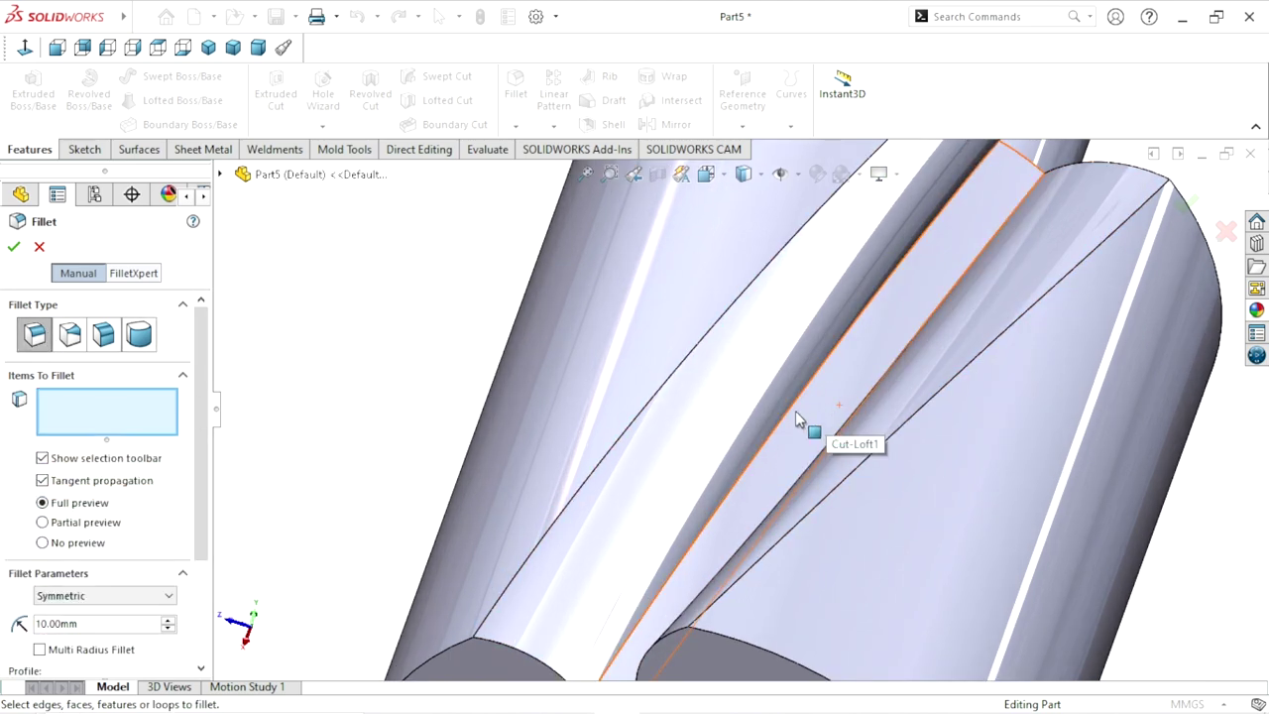
pyautogui.click(795, 413)
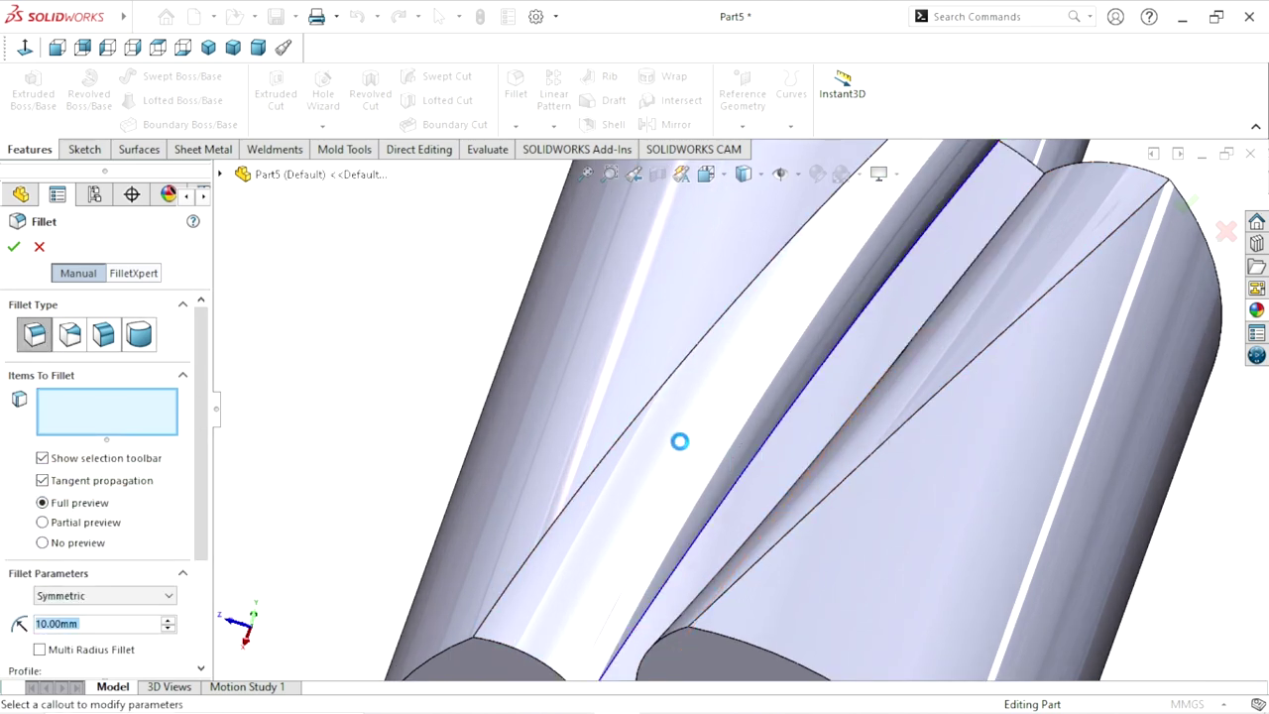
pyautogui.scroll(2, 684, 447)
pyautogui.moveTo(688, 451)
pyautogui.mouseDown(button='middle')
pyautogui.moveTo(705, 405)
pyautogui.moveTo(575, 499)
pyautogui.mouseUp(button='middle')
pyautogui.click(96, 616)
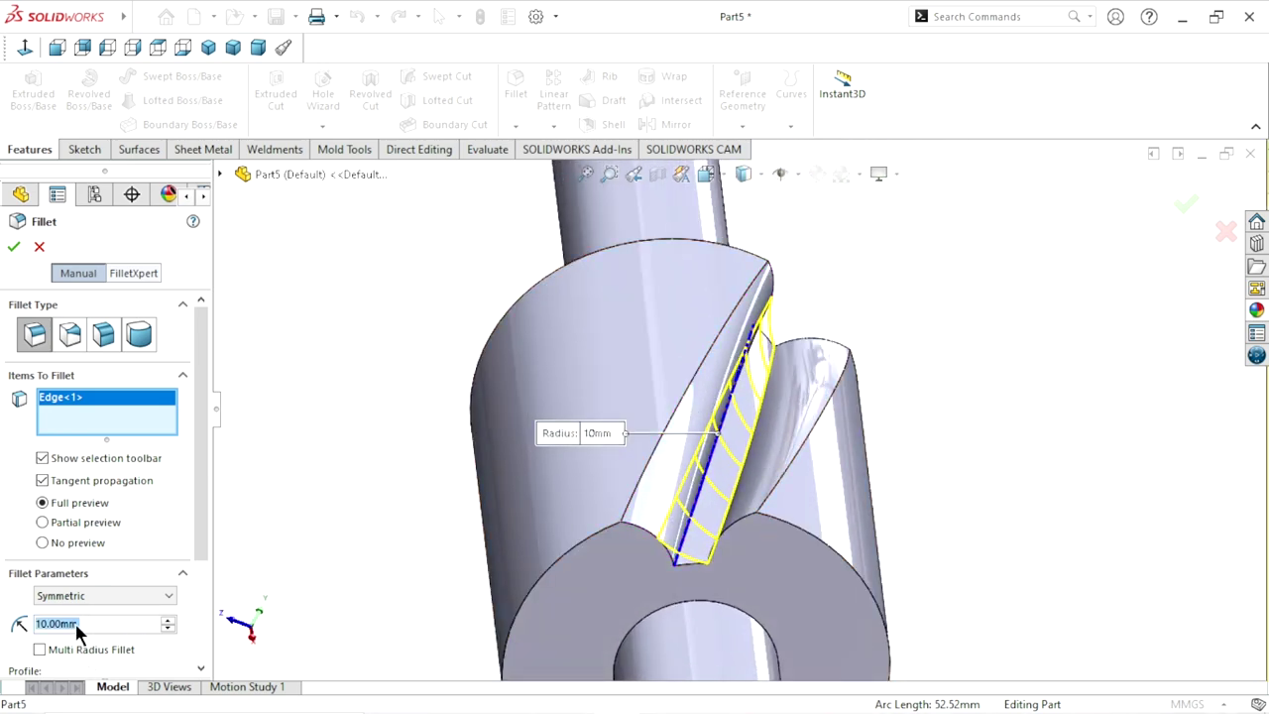
pyautogui.write('1')
pyautogui.press('Return')
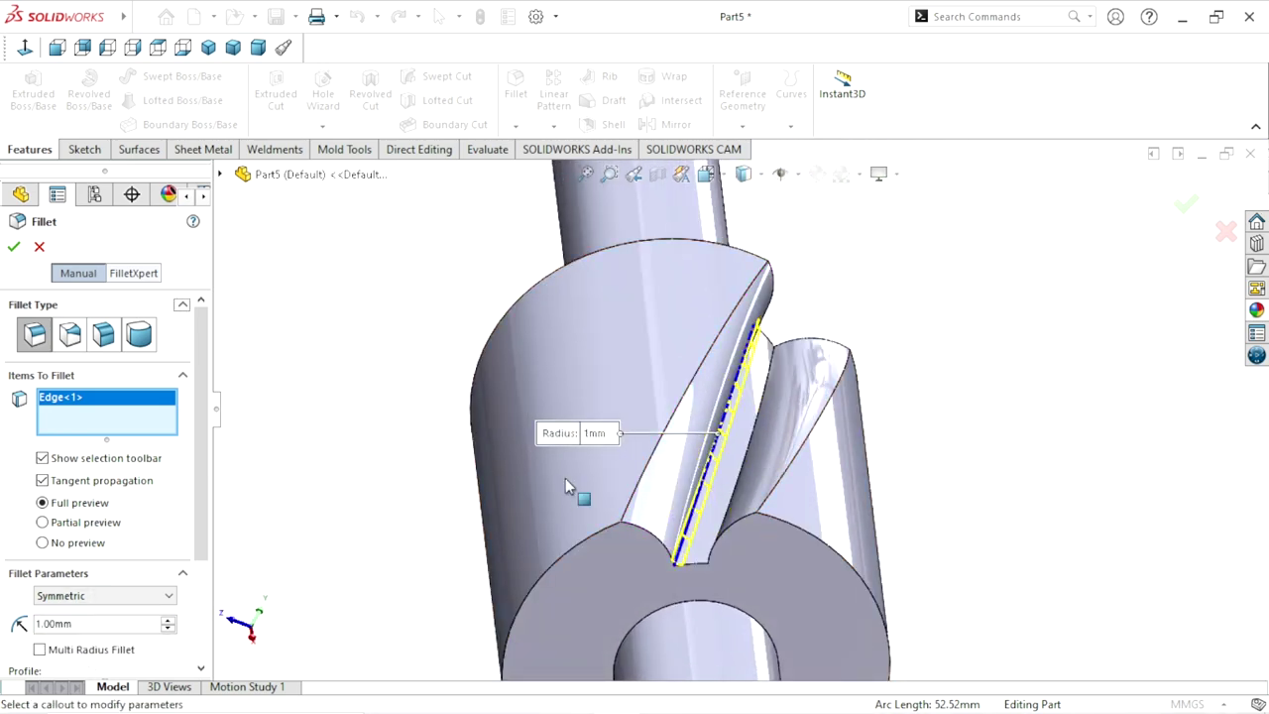
# Add the second groove edge to the 1 mm fillet and confirm it.
pyautogui.scroll(-3, 749, 466)
pyautogui.moveTo(749, 465); pyautogui.dragTo(708, 497, button='middle')
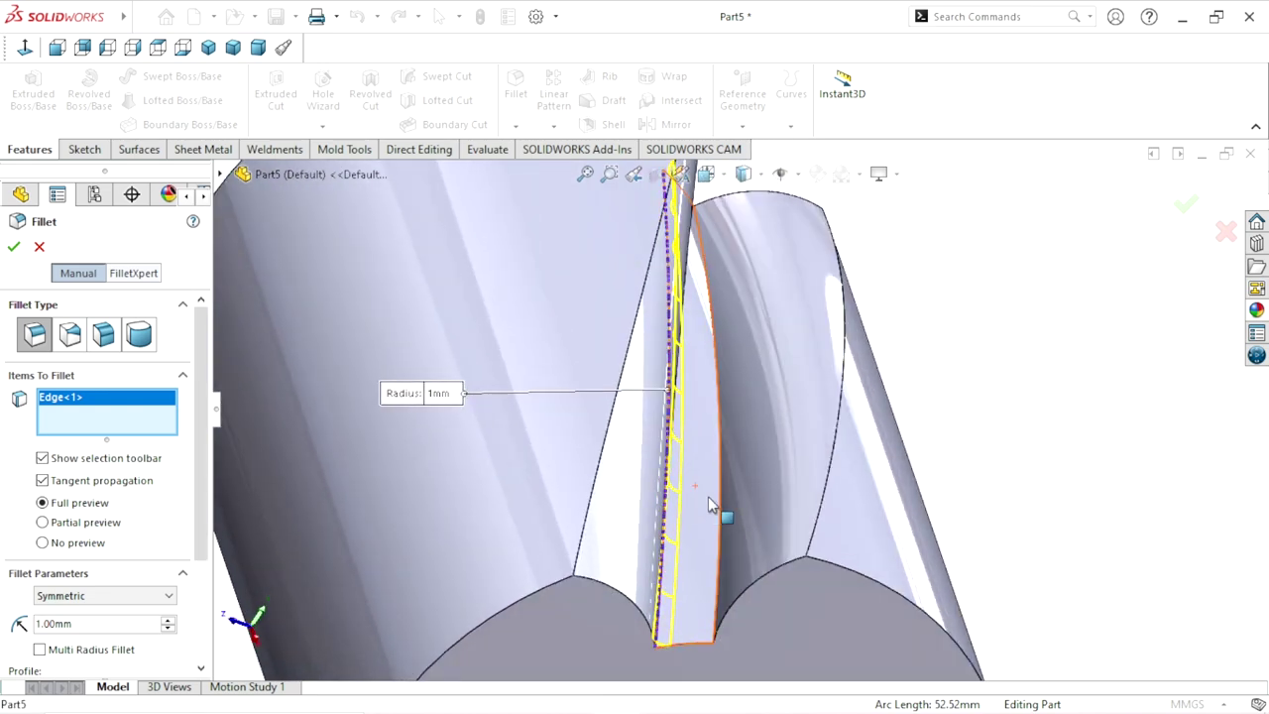
pyautogui.click(721, 475)
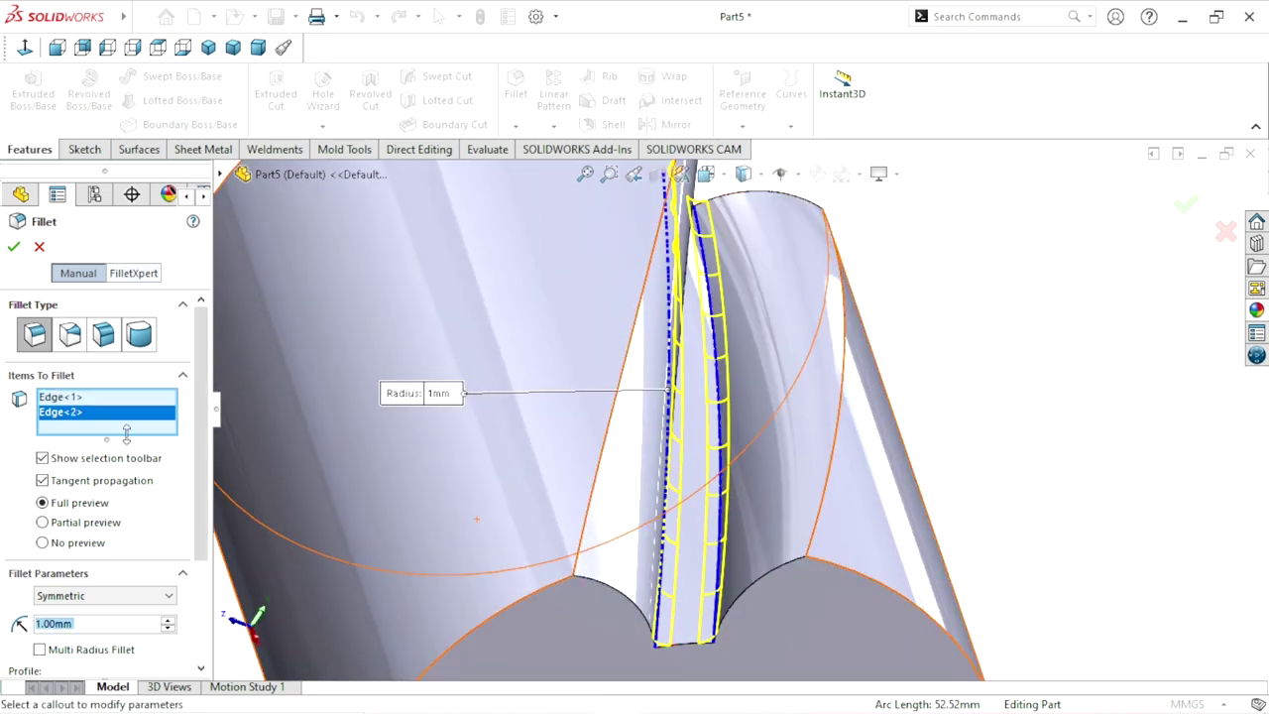
pyautogui.press('Return')
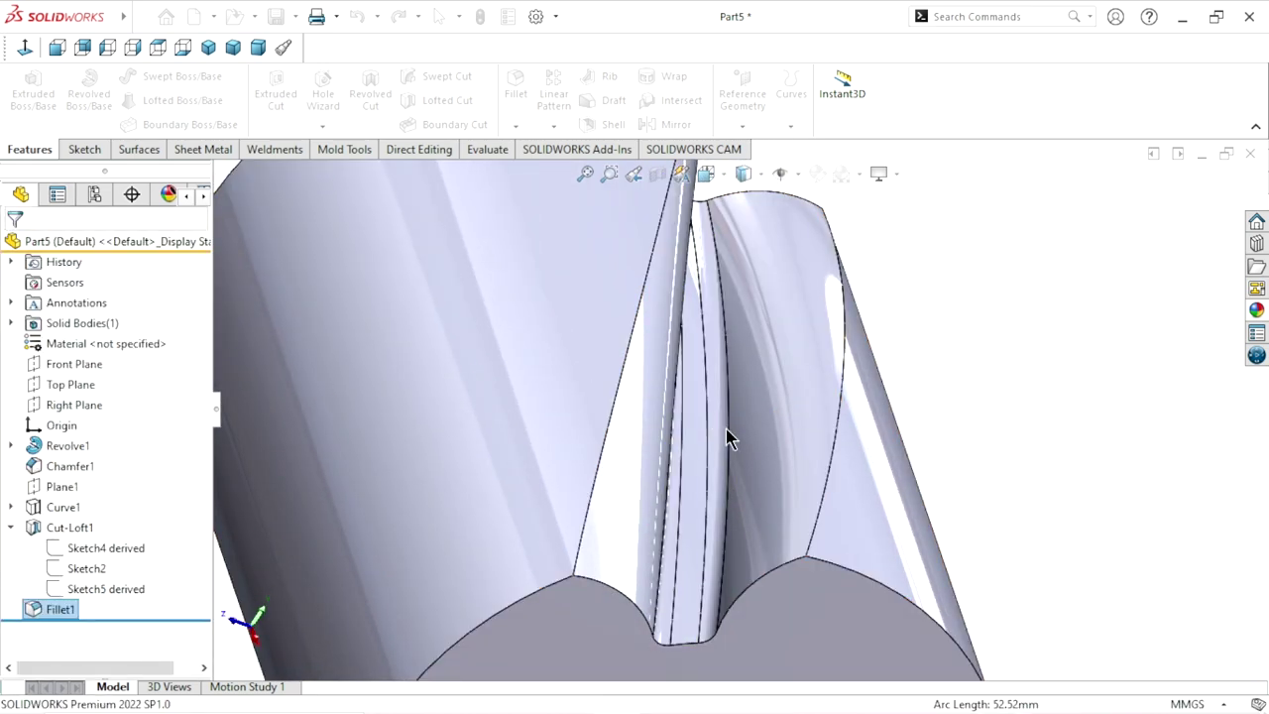
pyautogui.scroll(5, 726, 428)
pyautogui.moveTo(912, 455)
pyautogui.mouseDown(button='middle')
pyautogui.moveTo(870, 430)
pyautogui.moveTo(902, 354)
pyautogui.mouseUp(button='middle')
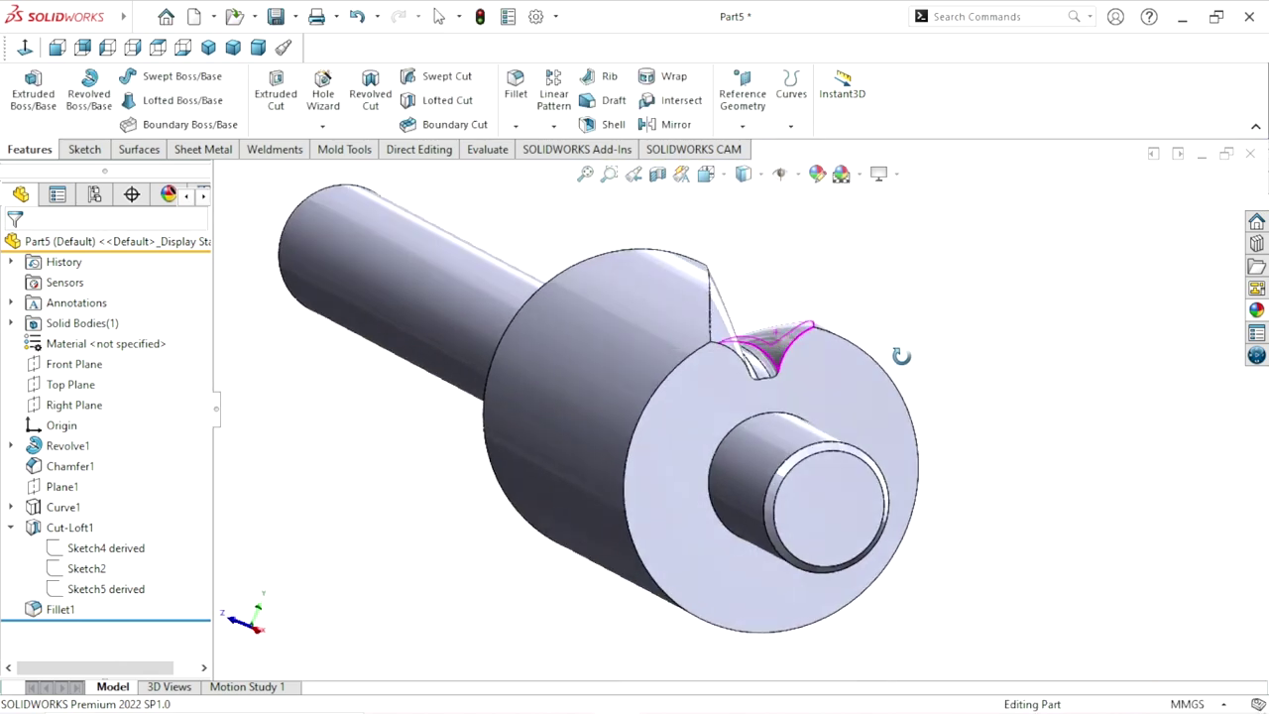
# Circular-pattern Cut-Loft1 and Fillet1 about the large cylinder: 8 equal instances over 360°.
pyautogui.scroll(3, 836, 487)
pyautogui.scroll(-2, 800, 443)
pyautogui.scroll(-2, 804, 443)
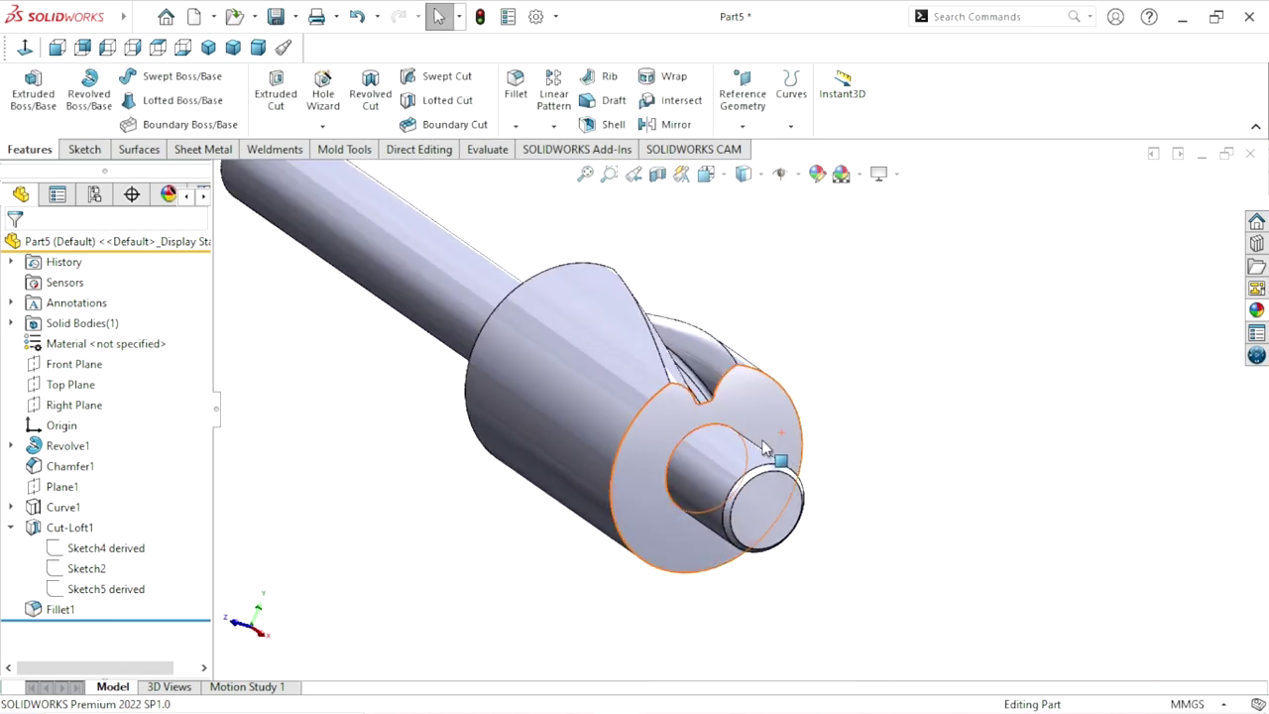
pyautogui.scroll(2, 765, 453)
pyautogui.click(553, 126)
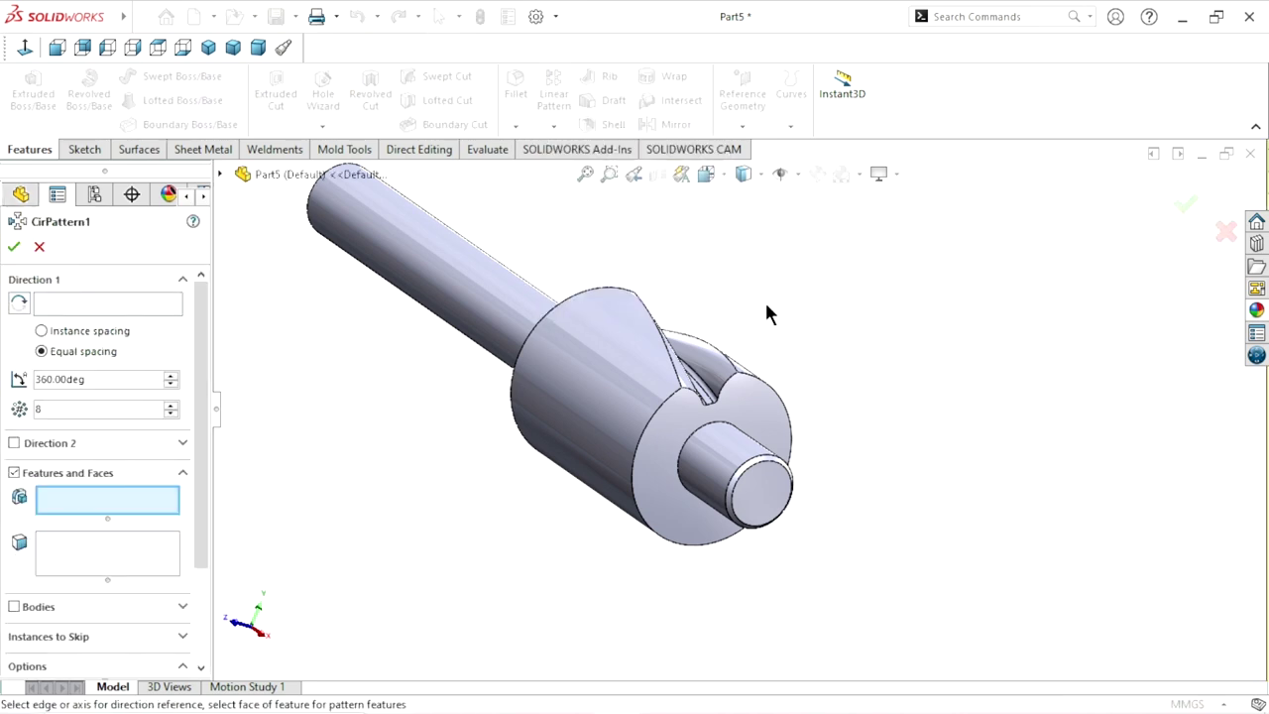
pyautogui.click(105, 303)
pyautogui.click(586, 391)
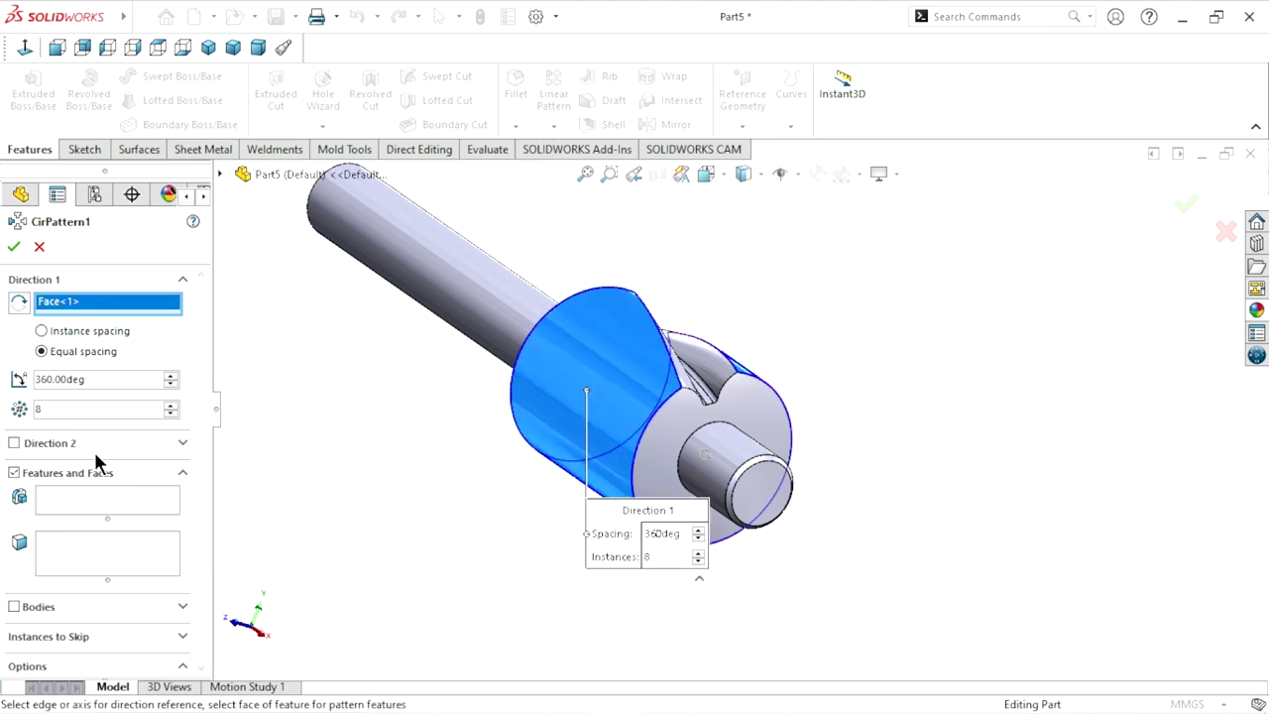
pyautogui.click(82, 503)
pyautogui.click(222, 176)
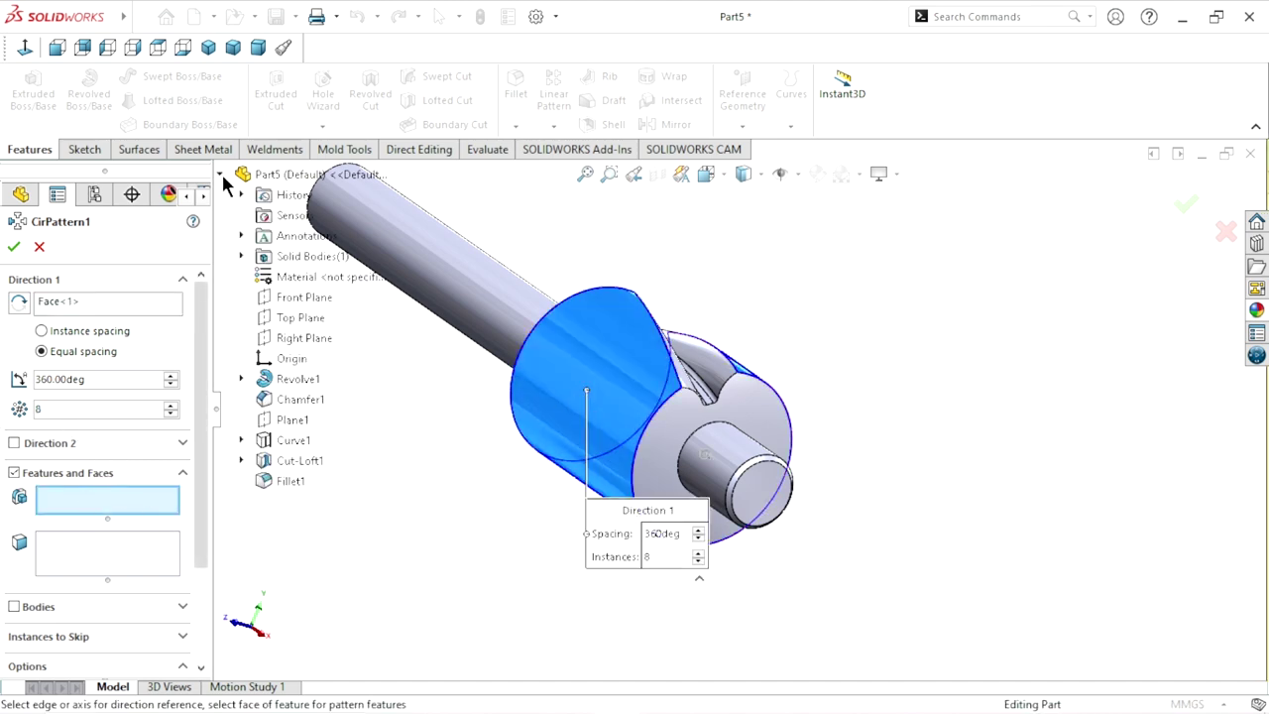
pyautogui.click(293, 460)
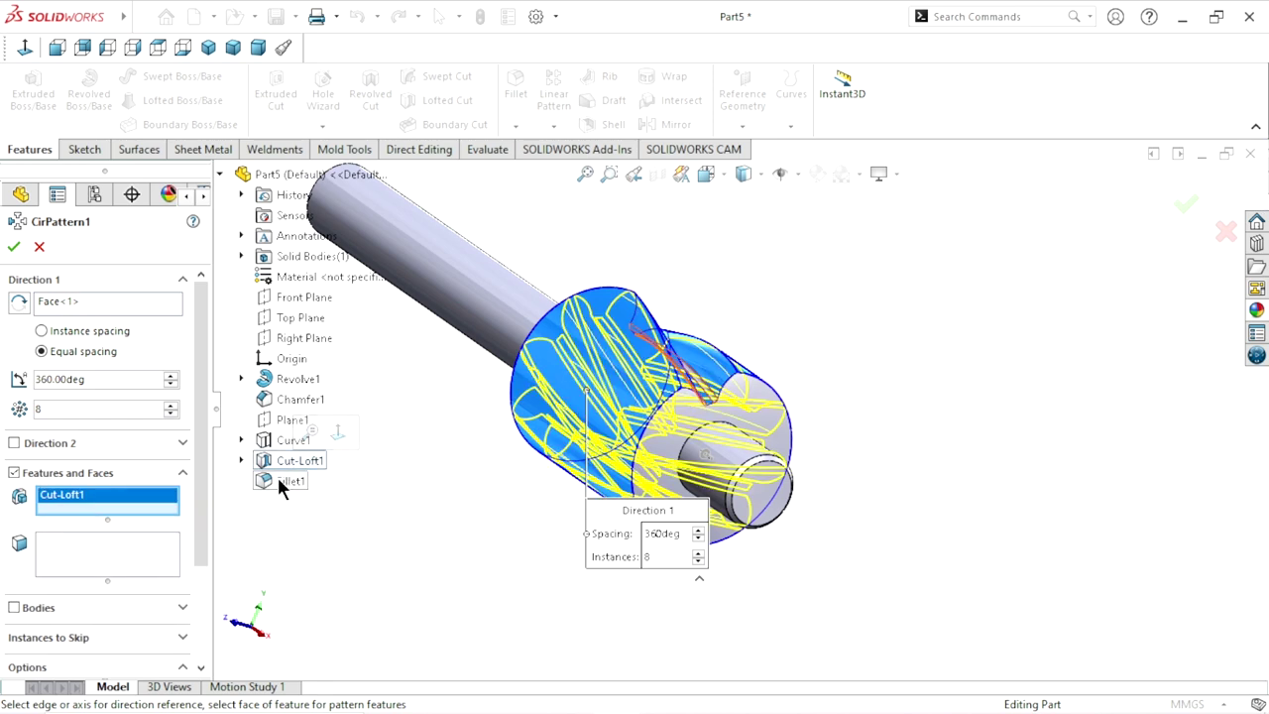
pyautogui.click(281, 481)
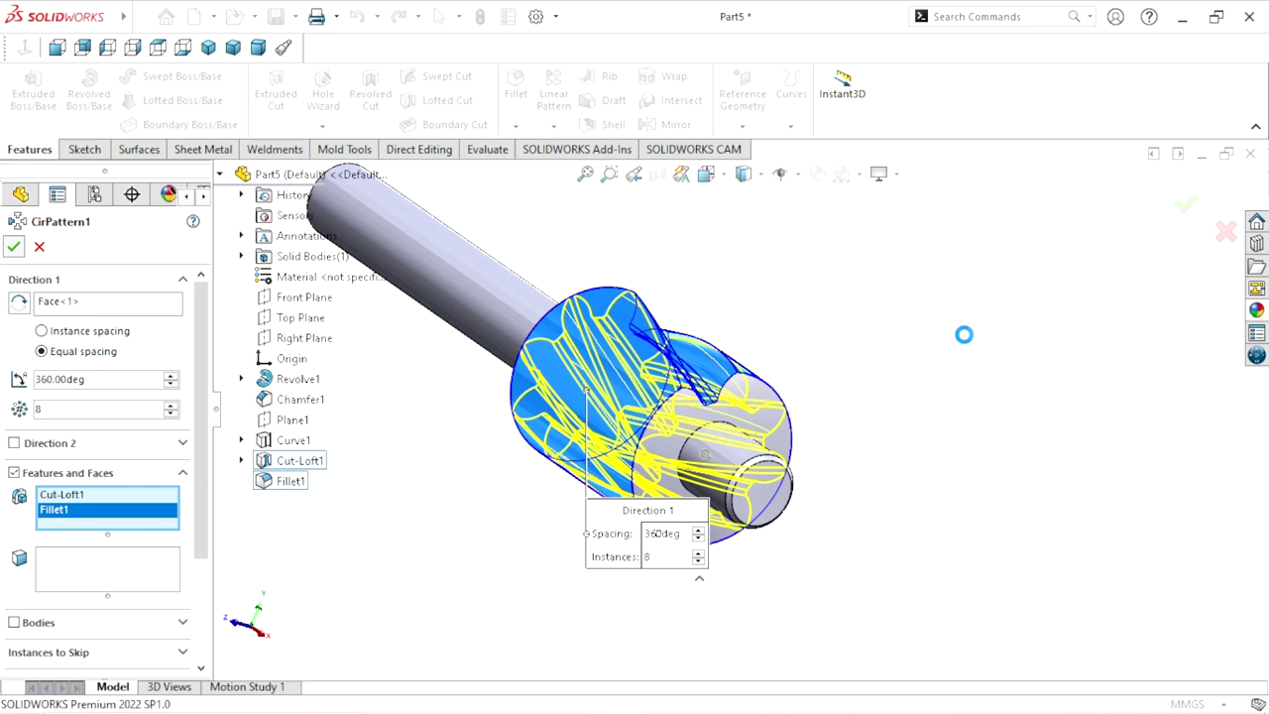
pyautogui.press('Return')
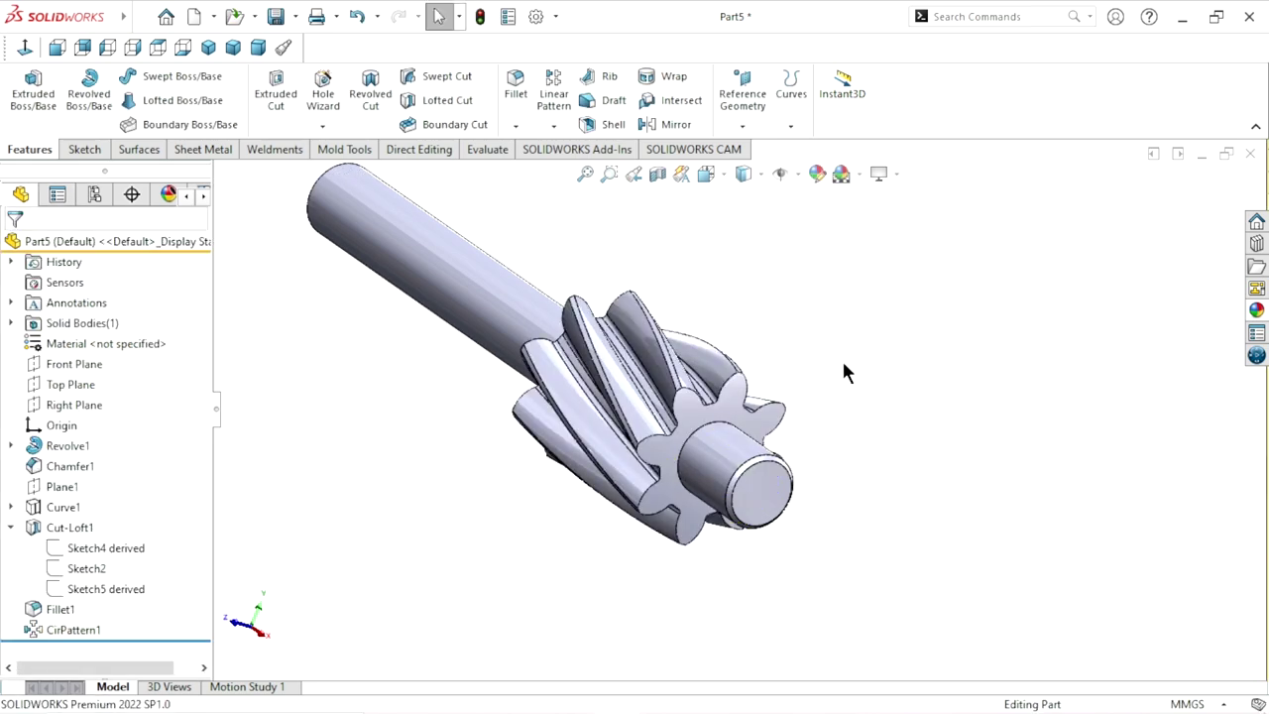
pyautogui.scroll(-3, 794, 382)
# Apply the Metal > Steel carbon steel appearance to the part and fit it in view.
pyautogui.moveTo(897, 369)
pyautogui.mouseDown(button='middle')
pyautogui.moveTo(818, 390)
pyautogui.moveTo(876, 397)
pyautogui.moveTo(907, 357)
pyautogui.mouseUp(button='middle')
pyautogui.scroll(3, 906, 357)
pyautogui.click(439, 16)
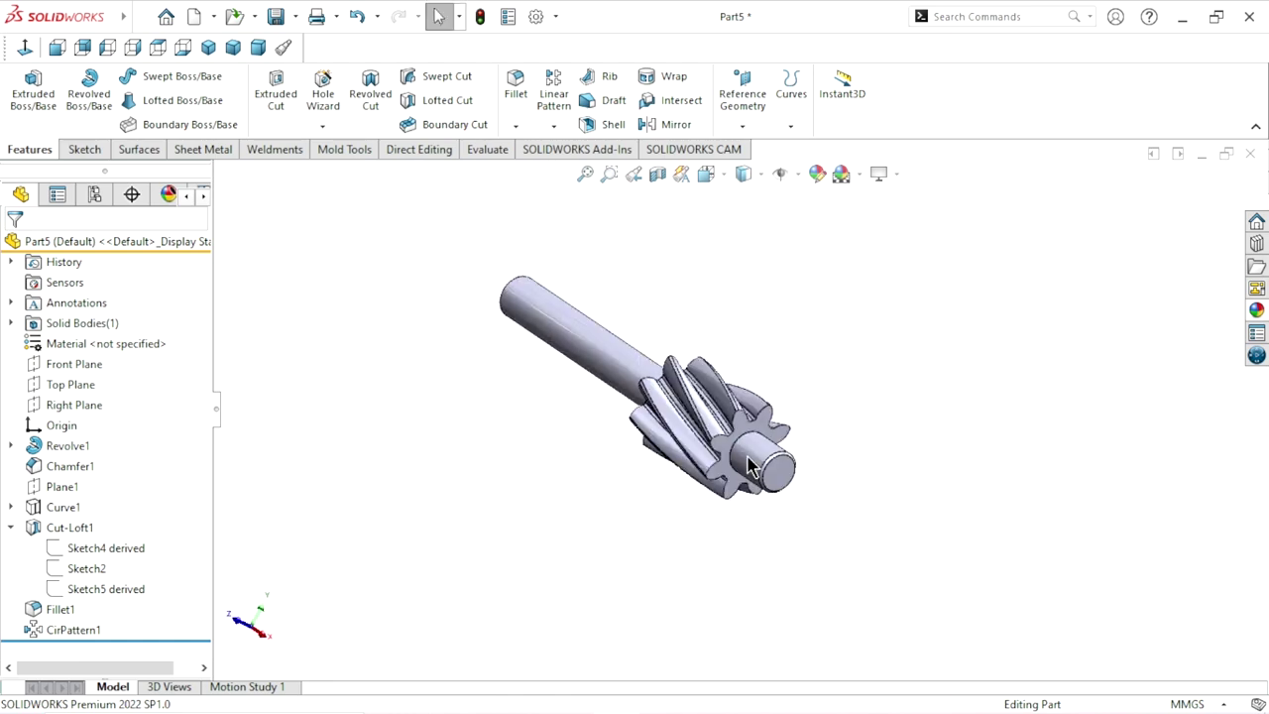
pyautogui.scroll(-3, 706, 414)
pyautogui.scroll(2, 850, 369)
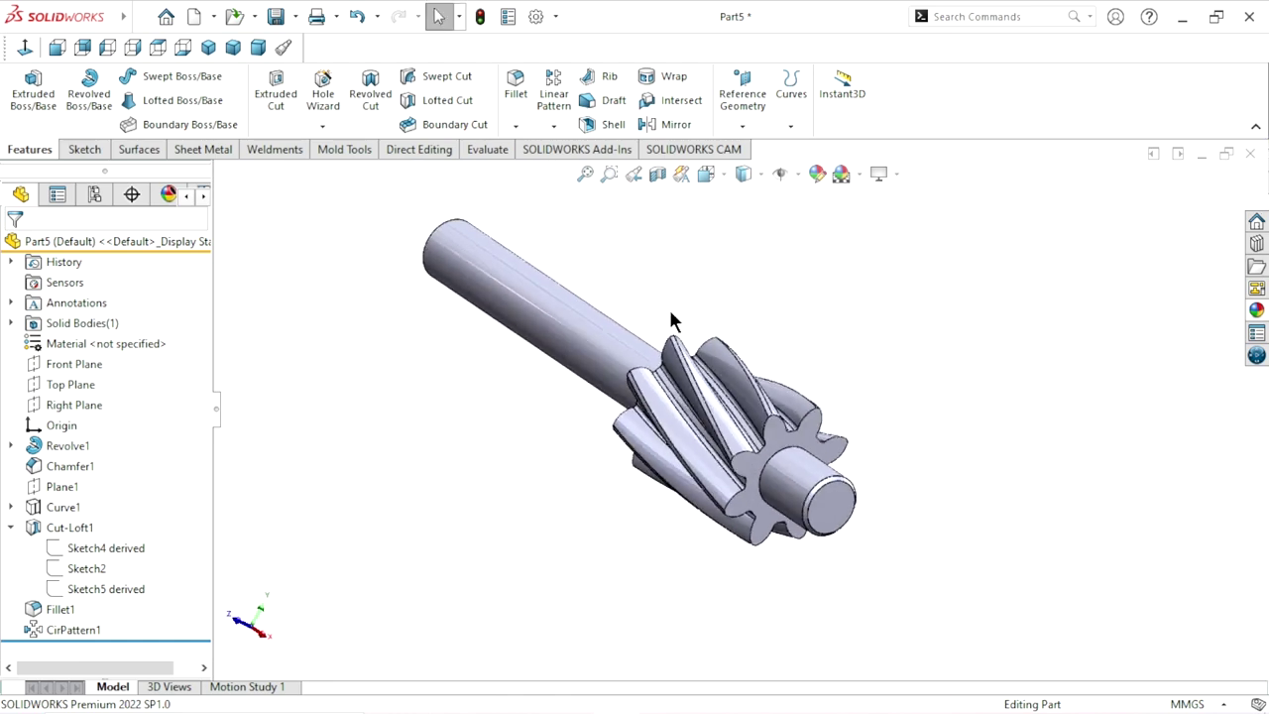
pyautogui.scroll(-1, 674, 320)
pyautogui.click(1253, 311)
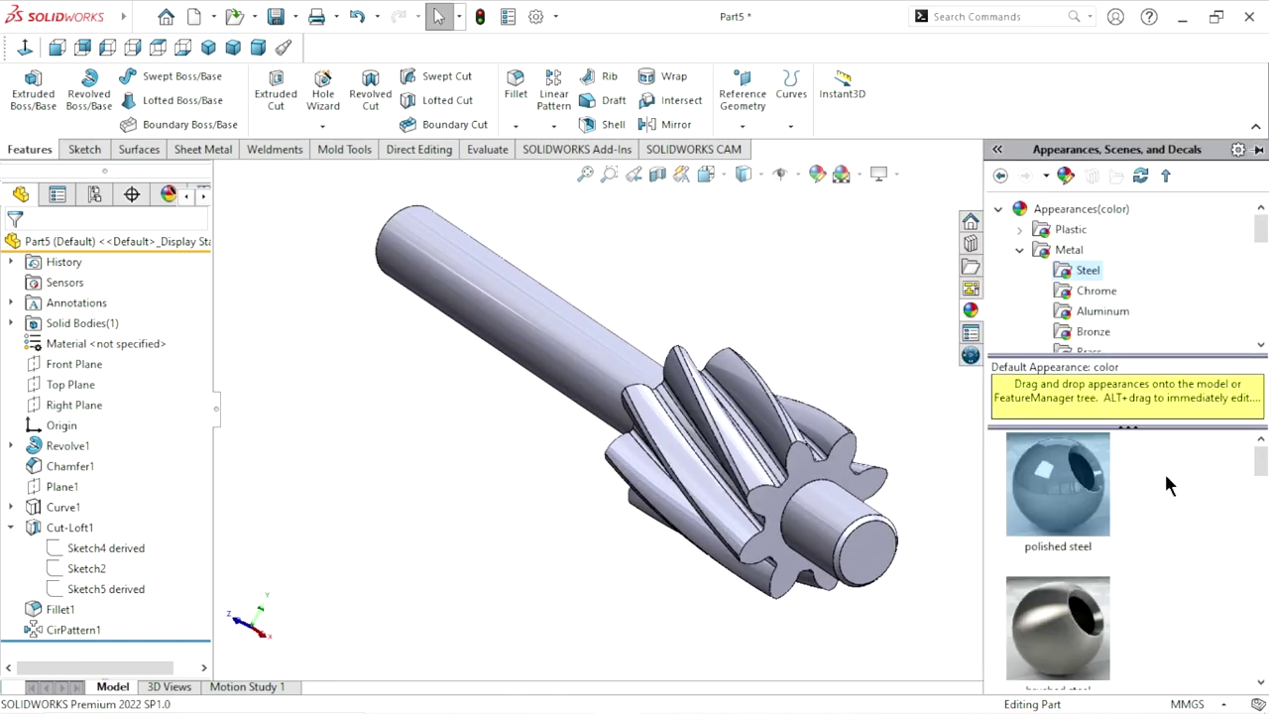
pyautogui.moveTo(1264, 471)
pyautogui.mouseDown()
pyautogui.moveTo(1251, 544)
pyautogui.moveTo(1236, 541)
pyautogui.mouseUp()
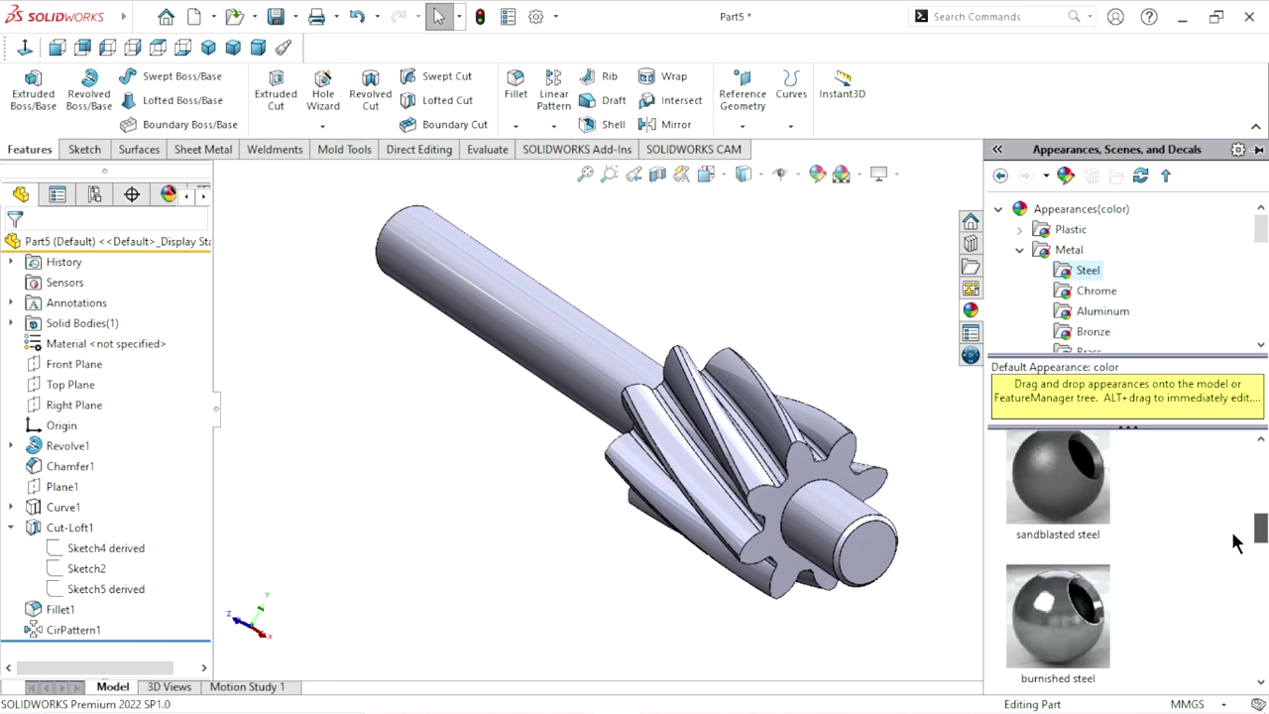
pyautogui.moveTo(1235, 540); pyautogui.dragTo(1230, 479)
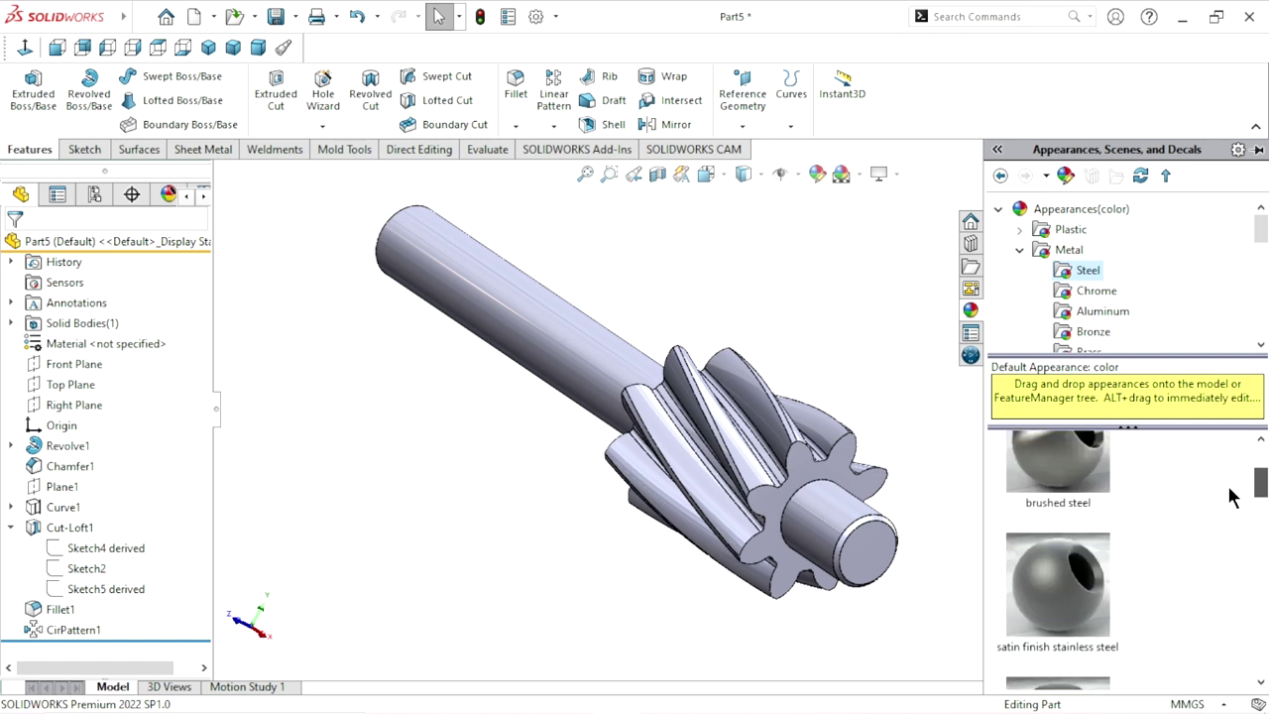
pyautogui.moveTo(1229, 479); pyautogui.dragTo(1259, 591)
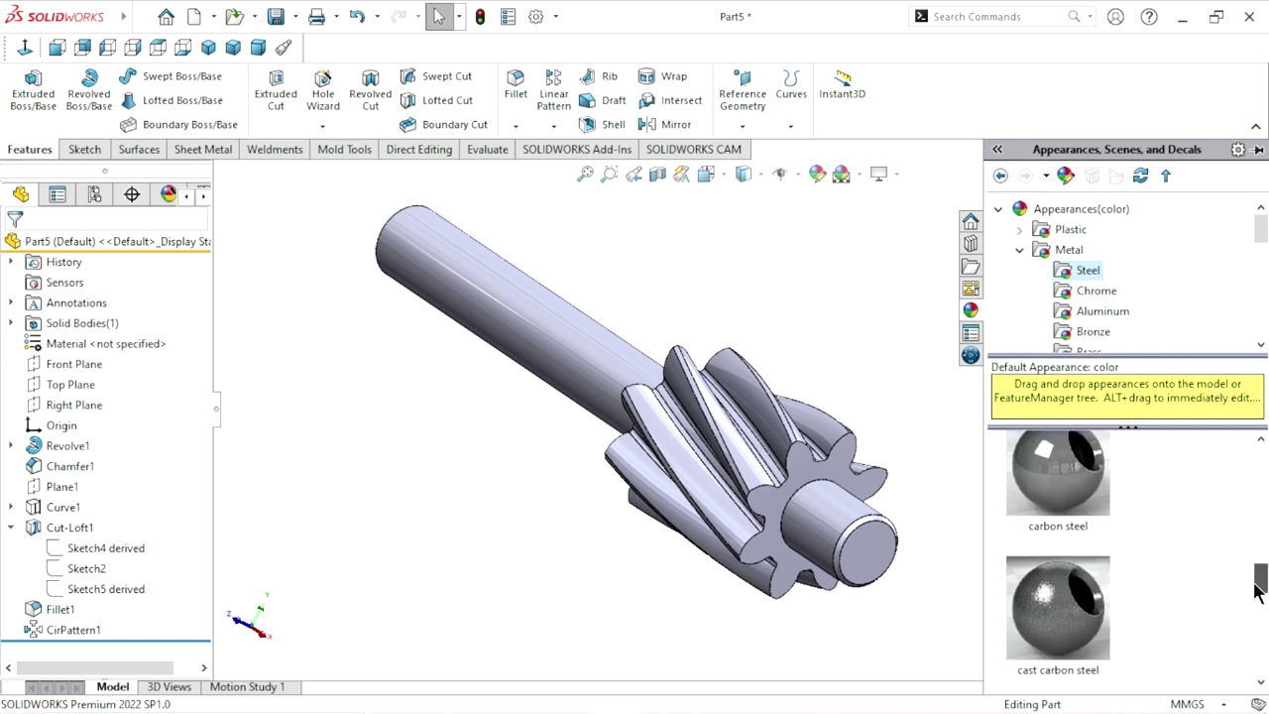
pyautogui.doubleClick(1068, 480)
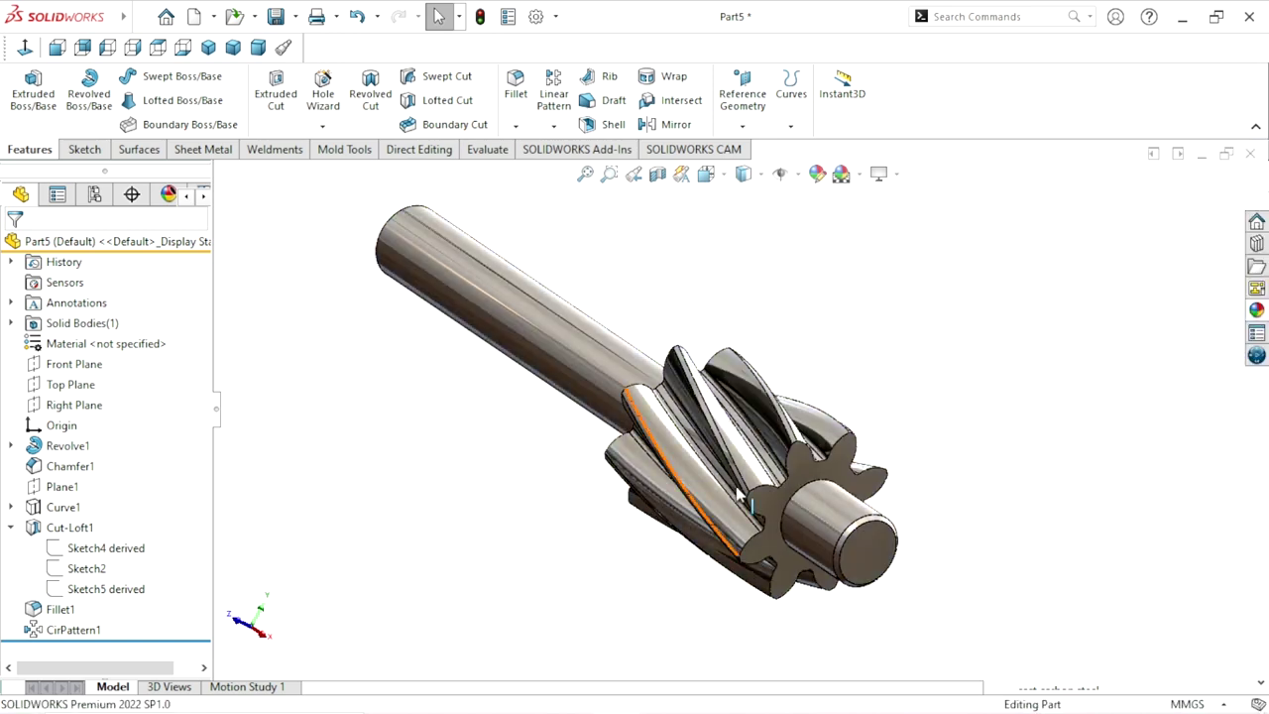
pyautogui.hotkey('ctrl', '7')
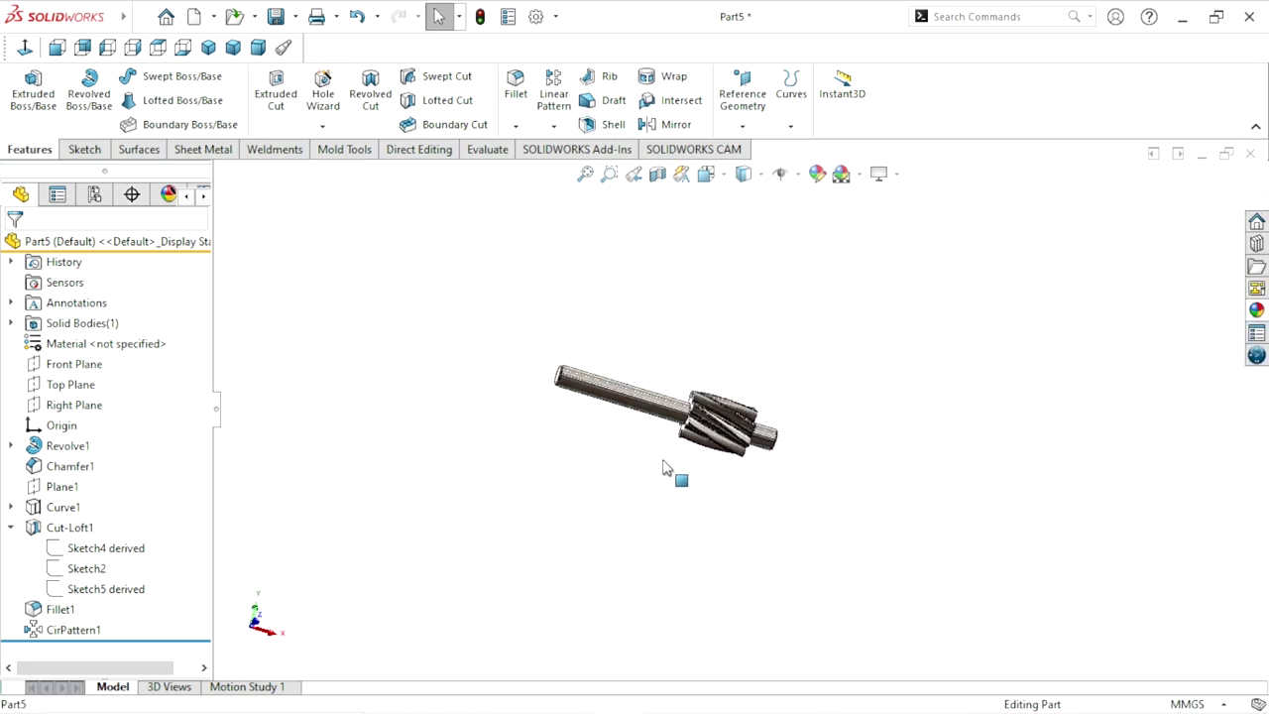
pyautogui.moveTo(580, 405)
pyautogui.mouseDown(button='middle')
pyautogui.moveTo(601, 496)
pyautogui.moveTo(765, 467)
pyautogui.mouseUp(button='middle')
# Start a sketch on the shaft end face and draw a corner rectangle across its top edge.
pyautogui.click(762, 462)
pyautogui.click(831, 402)
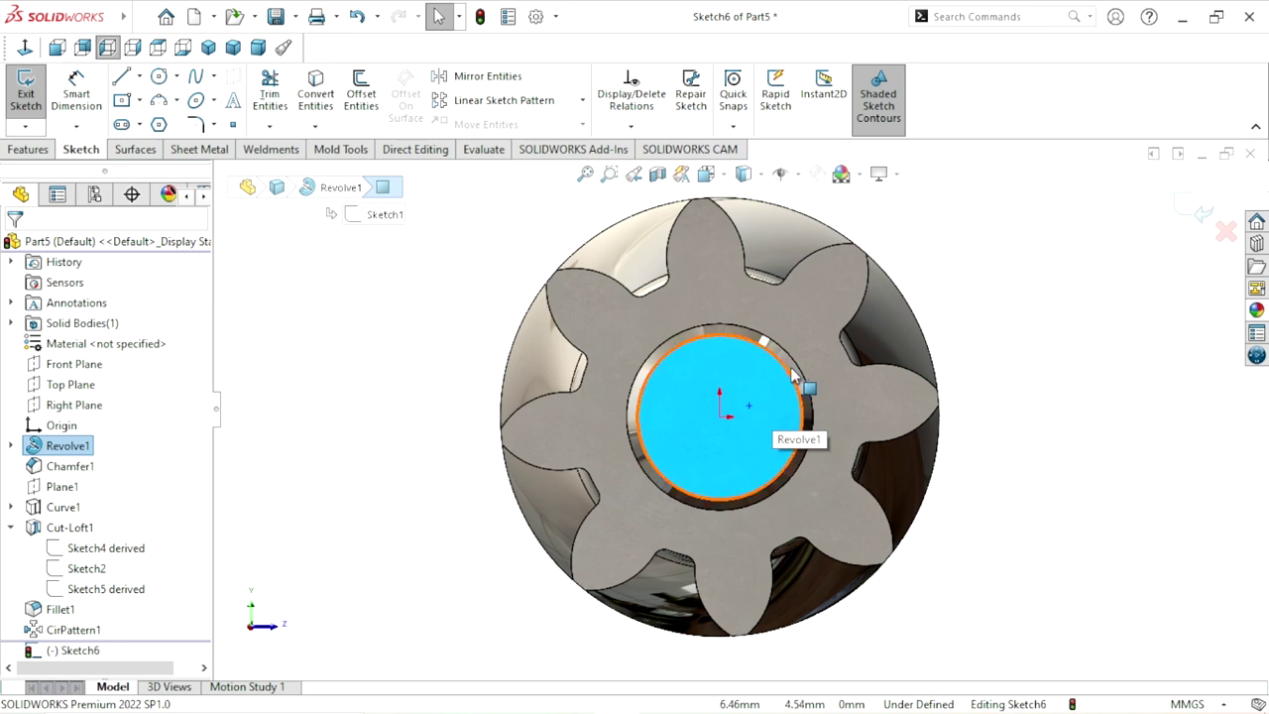
pyautogui.scroll(-2, 776, 367)
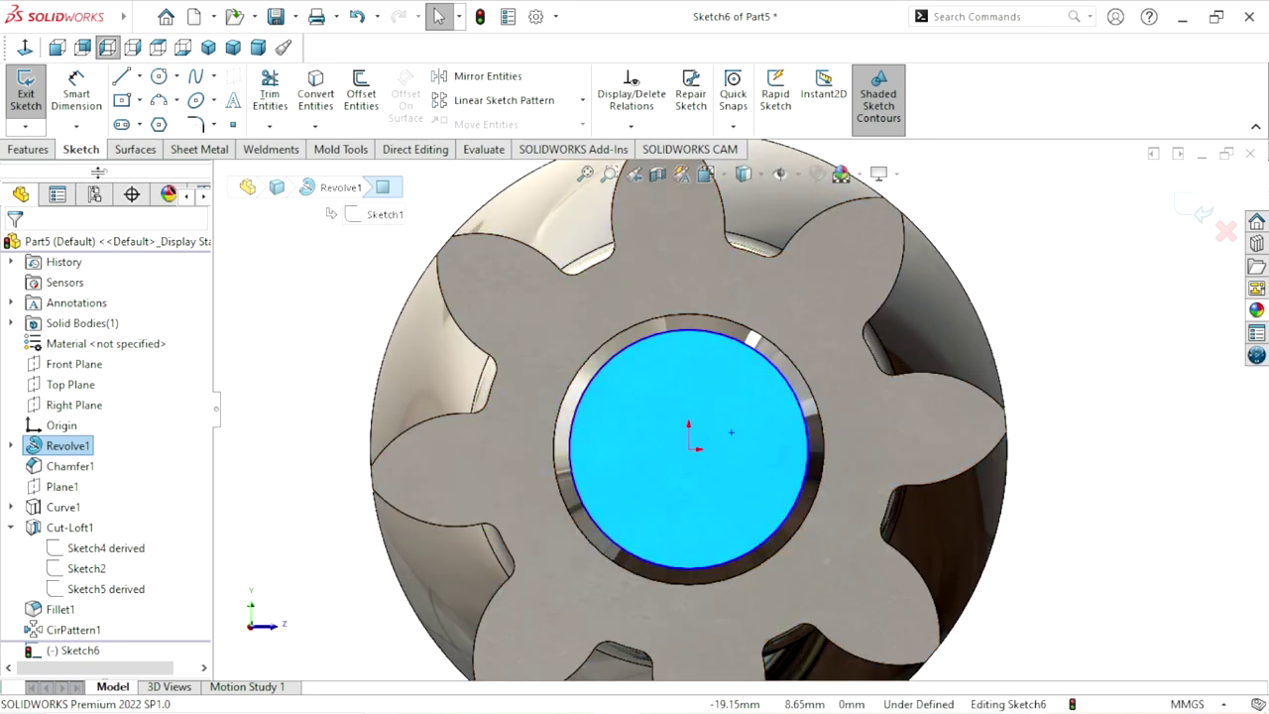
pyautogui.click(139, 99)
pyautogui.click(131, 127)
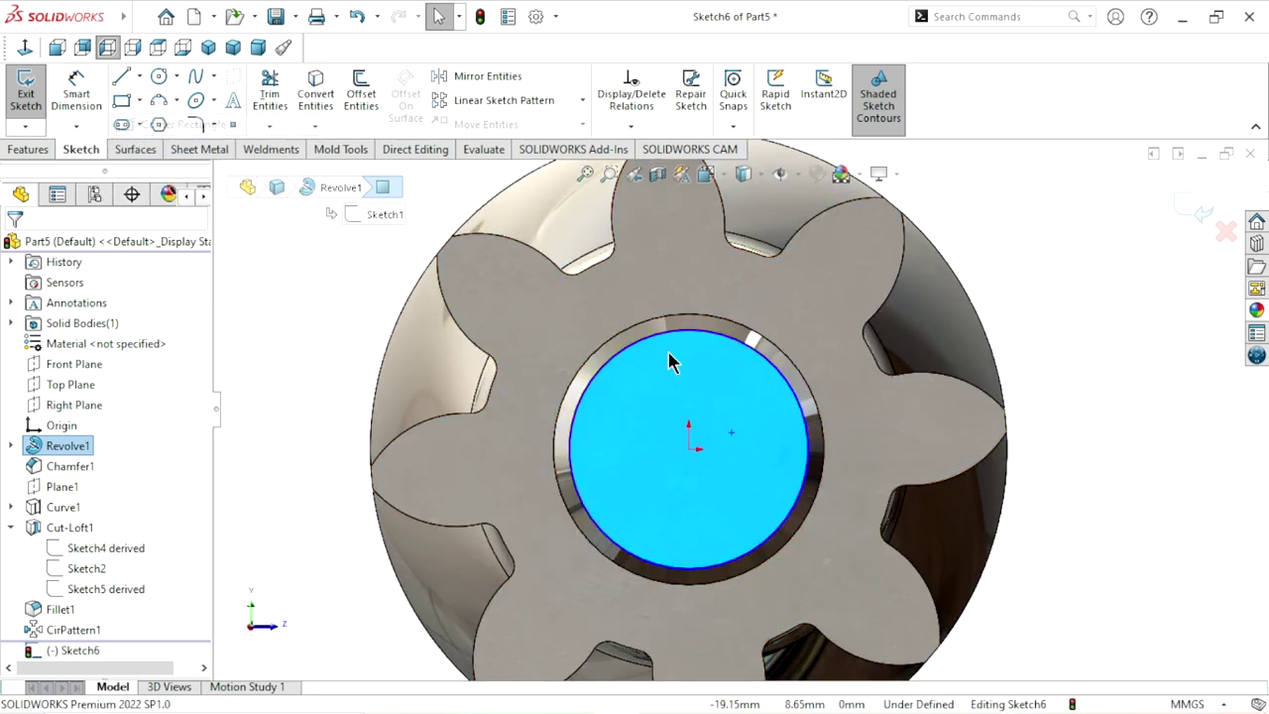
pyautogui.click(638, 306)
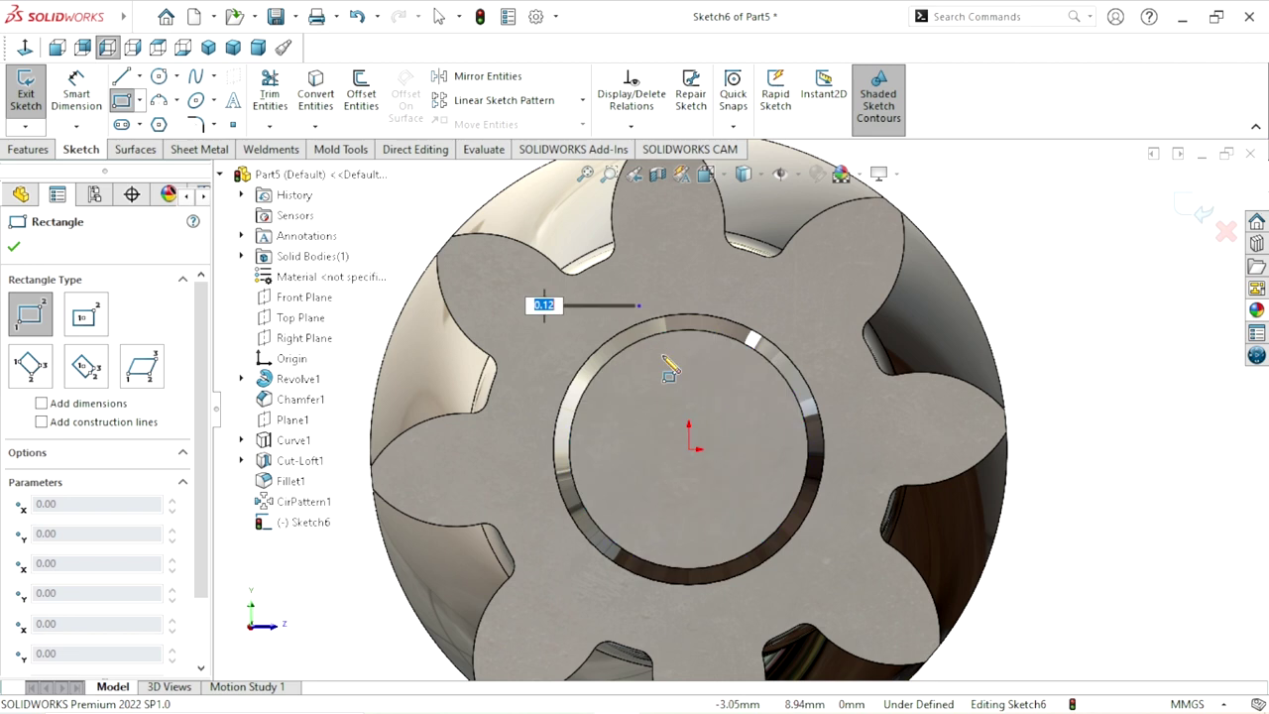
pyautogui.click(739, 361)
pyautogui.click(14, 248)
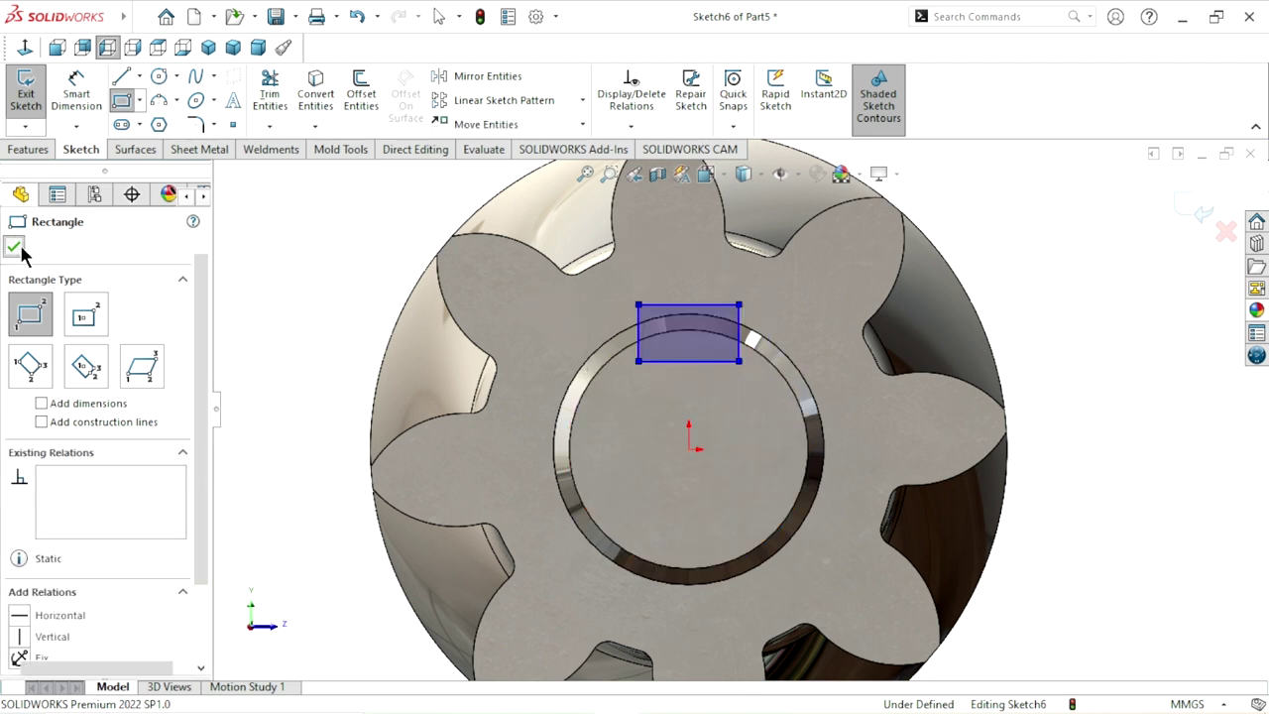
# Draw a vertical centerline from the rectangle's bottom midpoint to the origin.
pyautogui.click(140, 76)
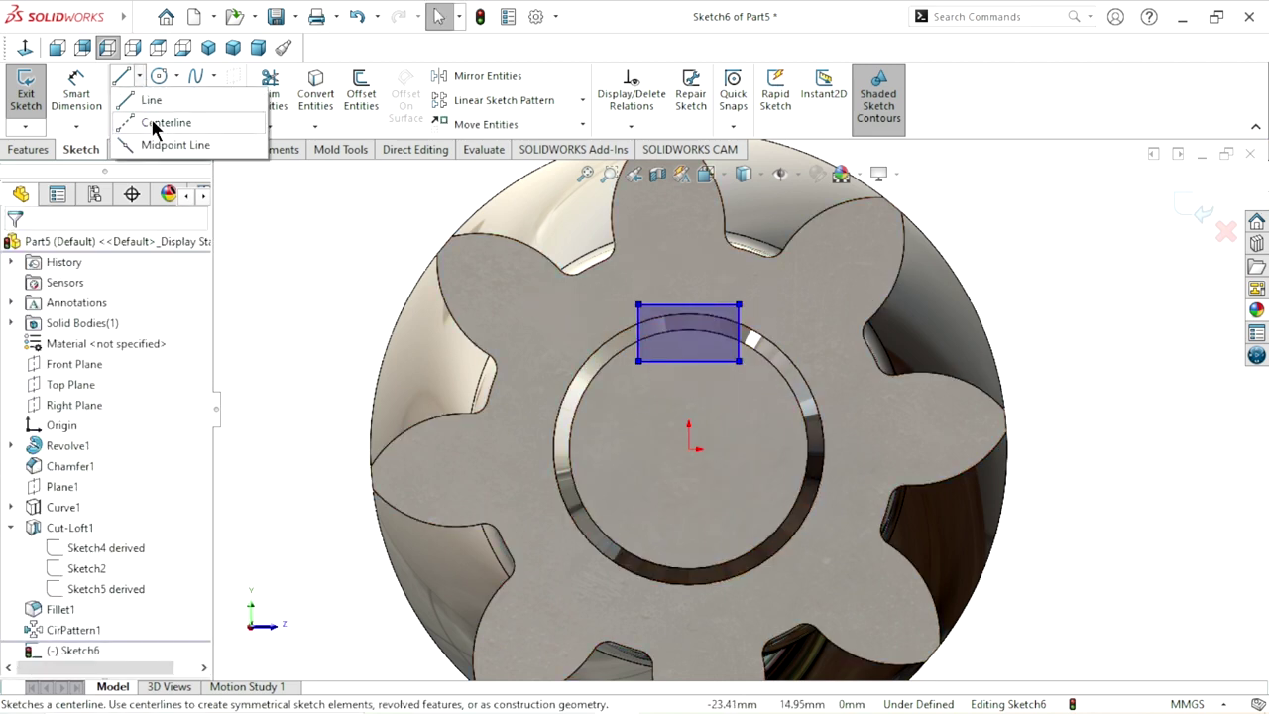
pyautogui.click(154, 122)
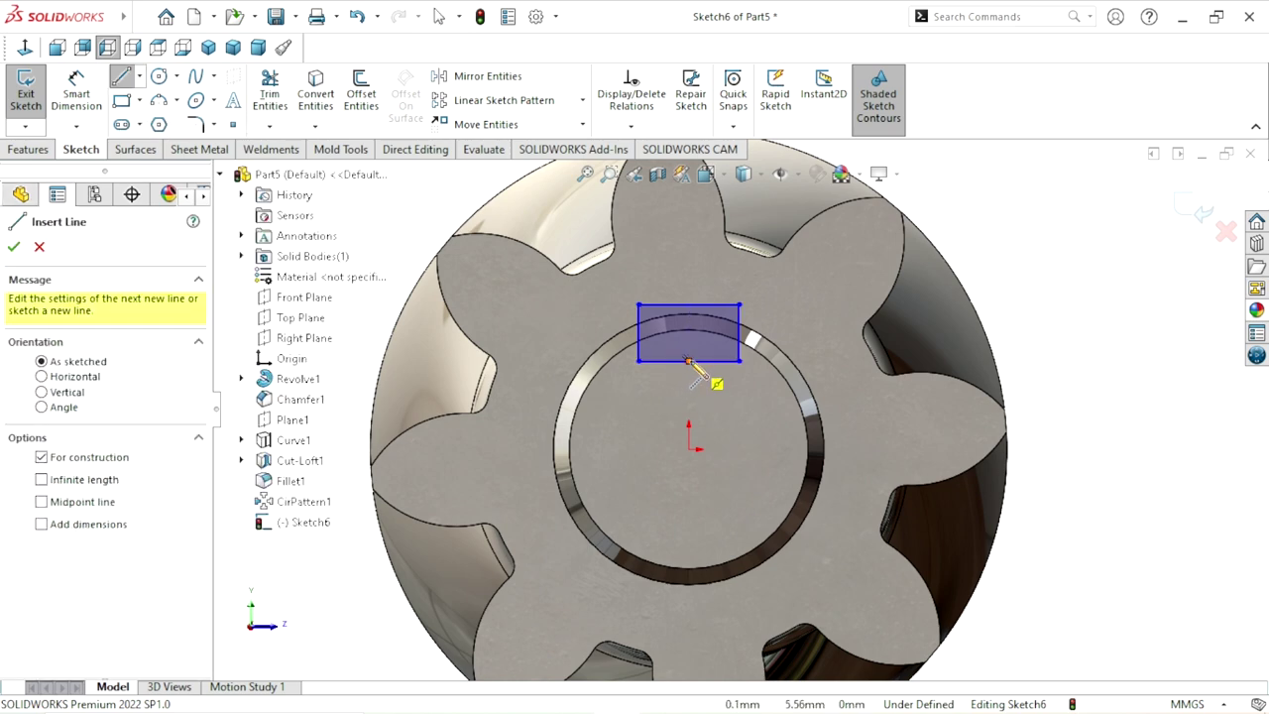
pyautogui.click(689, 361)
pyautogui.click(688, 449)
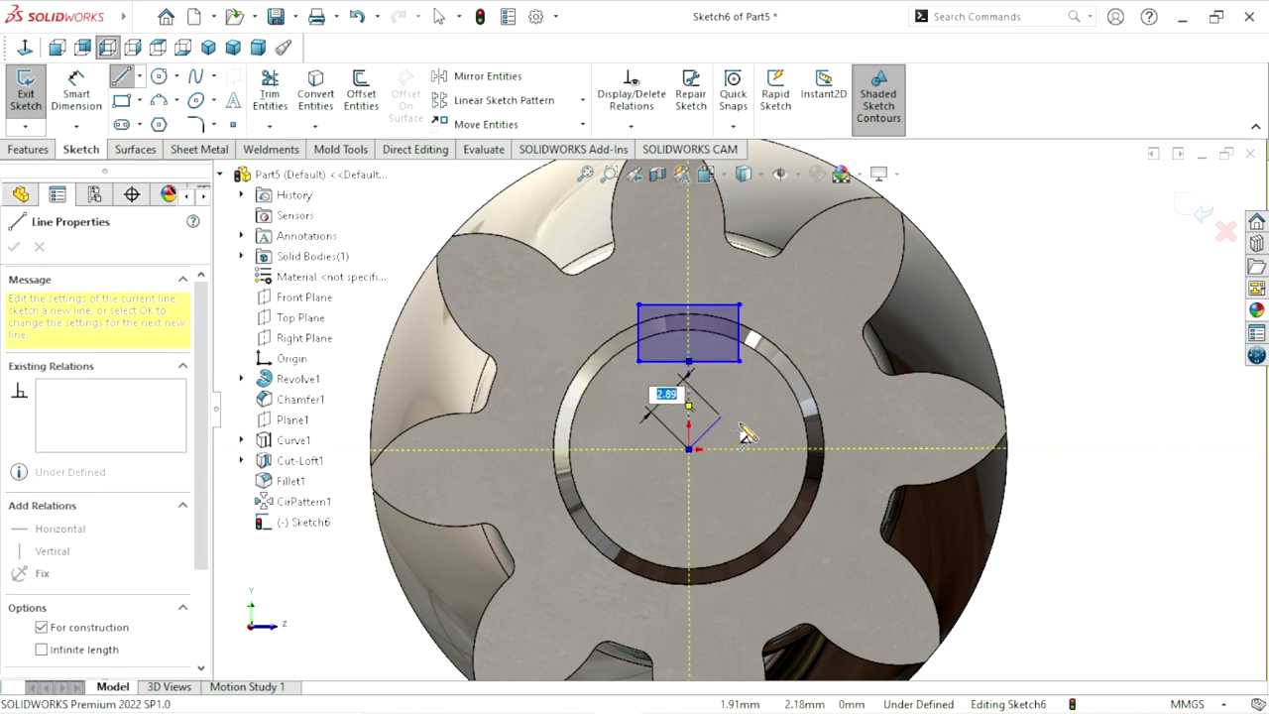
pyautogui.press('Escape')
pyautogui.click(689, 389)
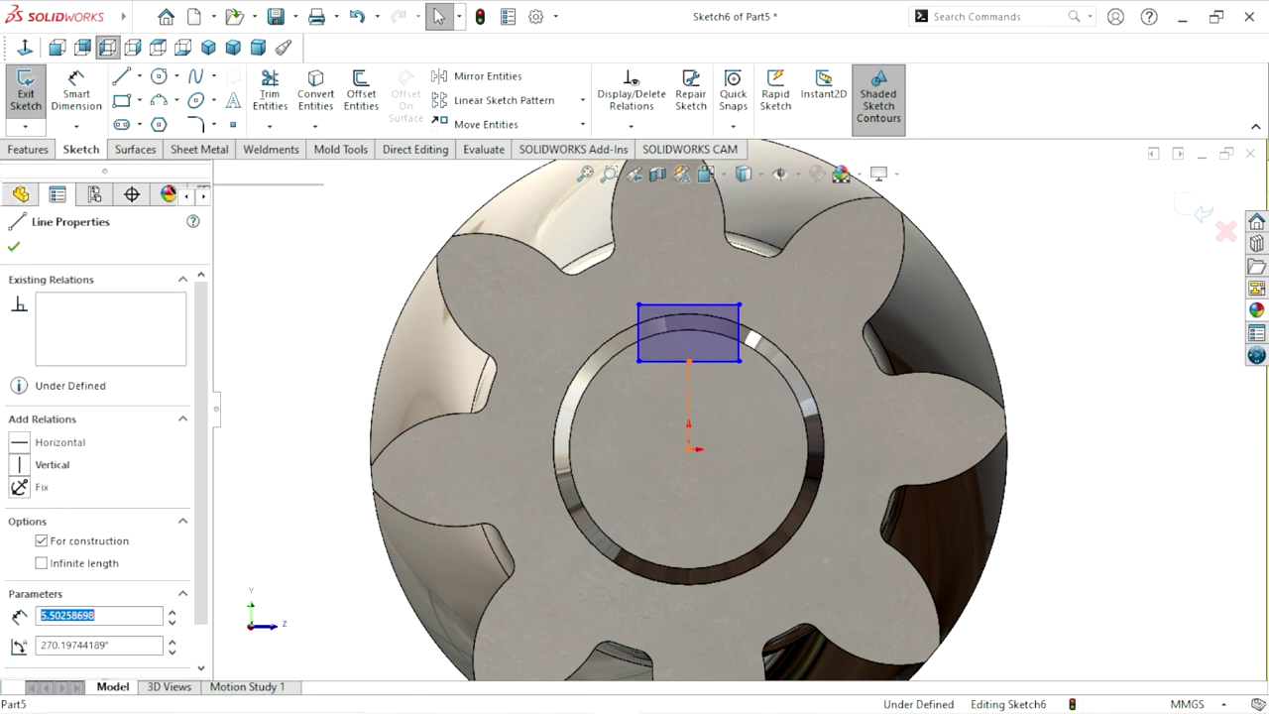
pyautogui.click(769, 329)
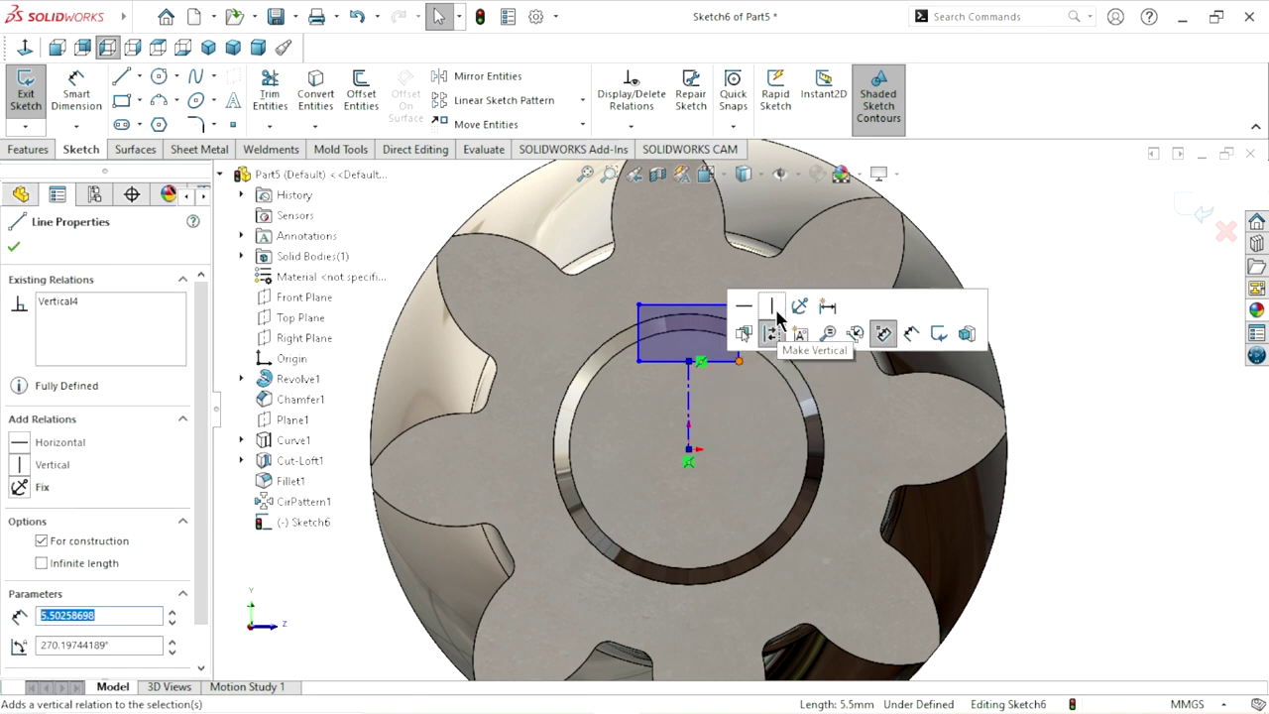
pyautogui.click(14, 248)
pyautogui.click(86, 90)
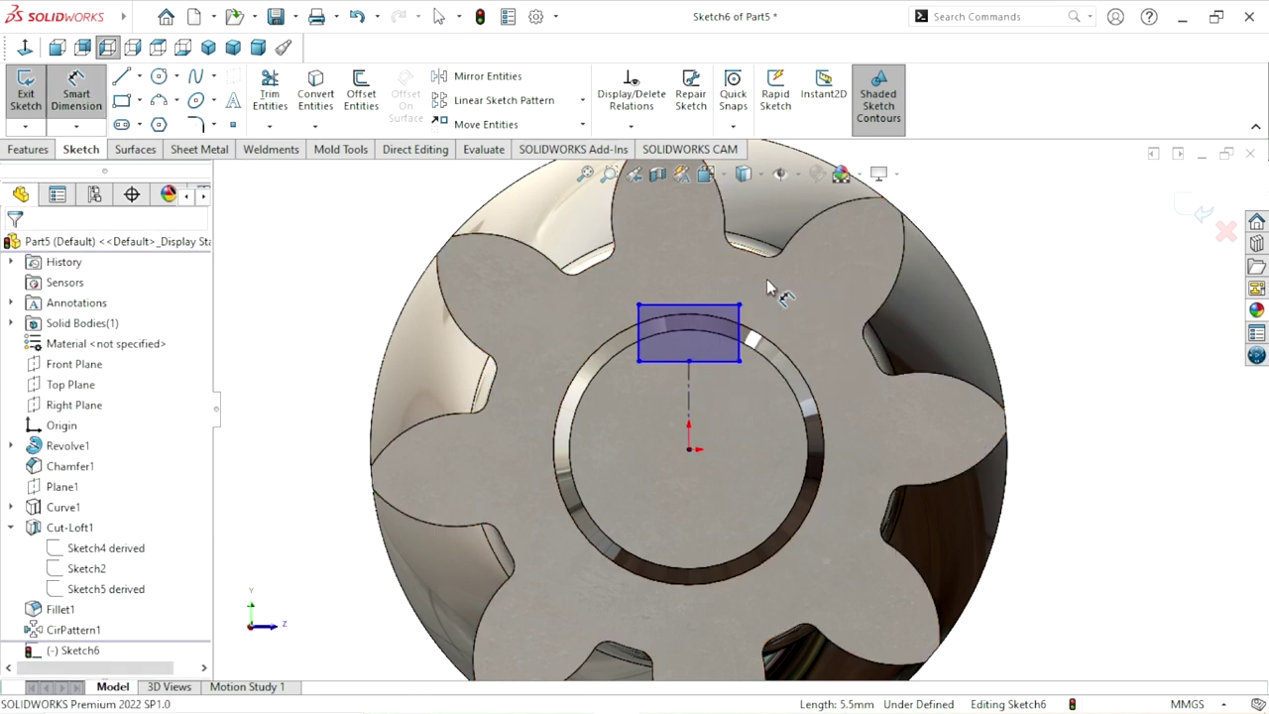
# Dimension the keyway rectangle's top edge to 5 mm and its bottom edge 6 mm above the origin.
pyautogui.click(692, 305)
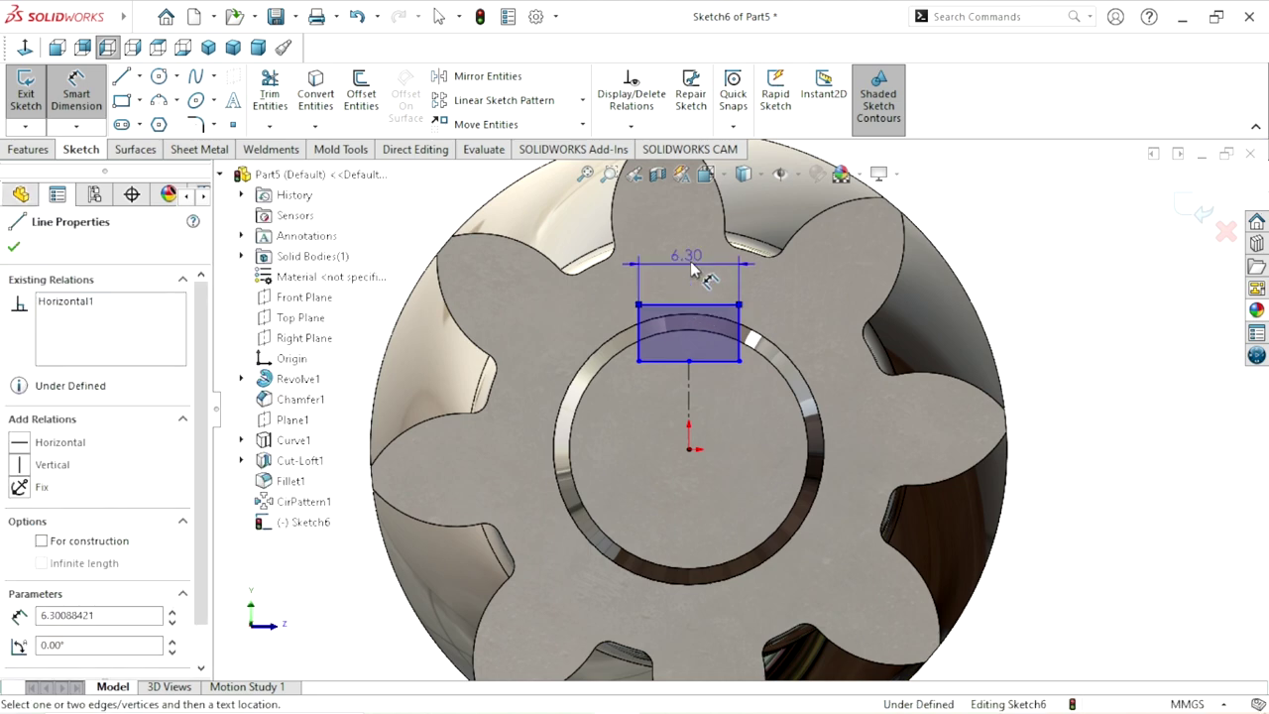
pyautogui.click(692, 270)
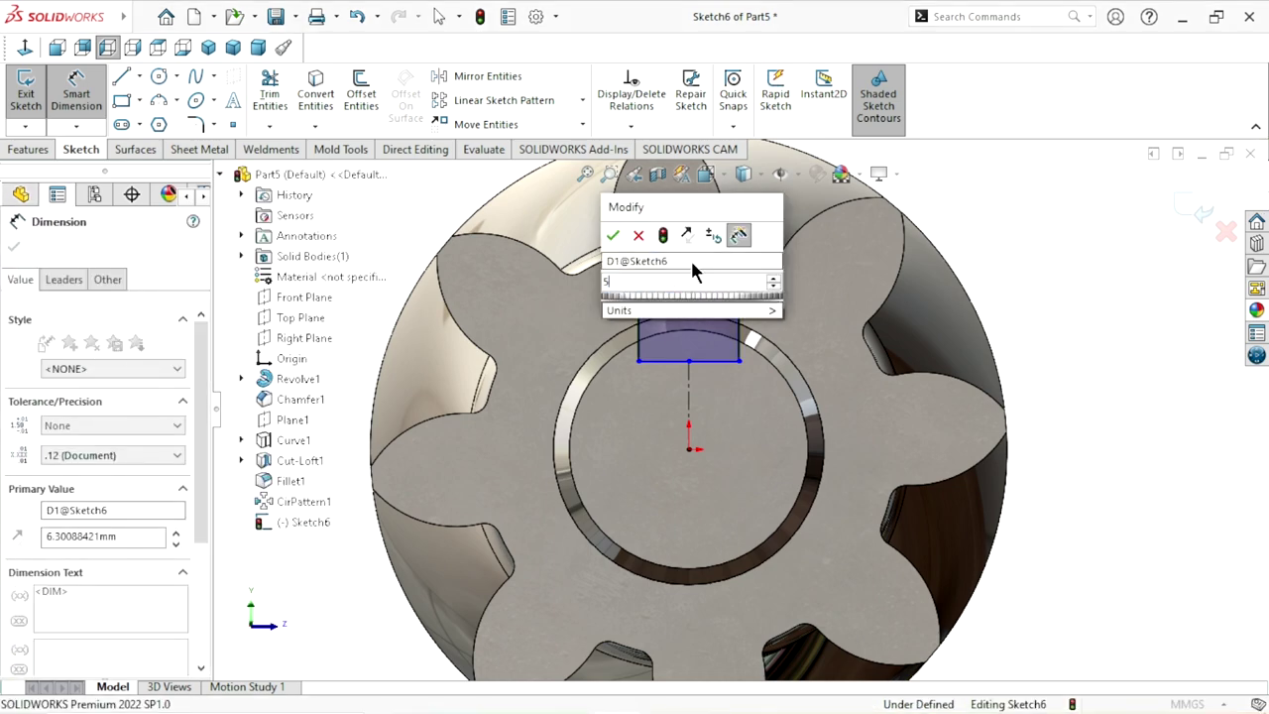
pyautogui.write('5')
pyautogui.click(615, 235)
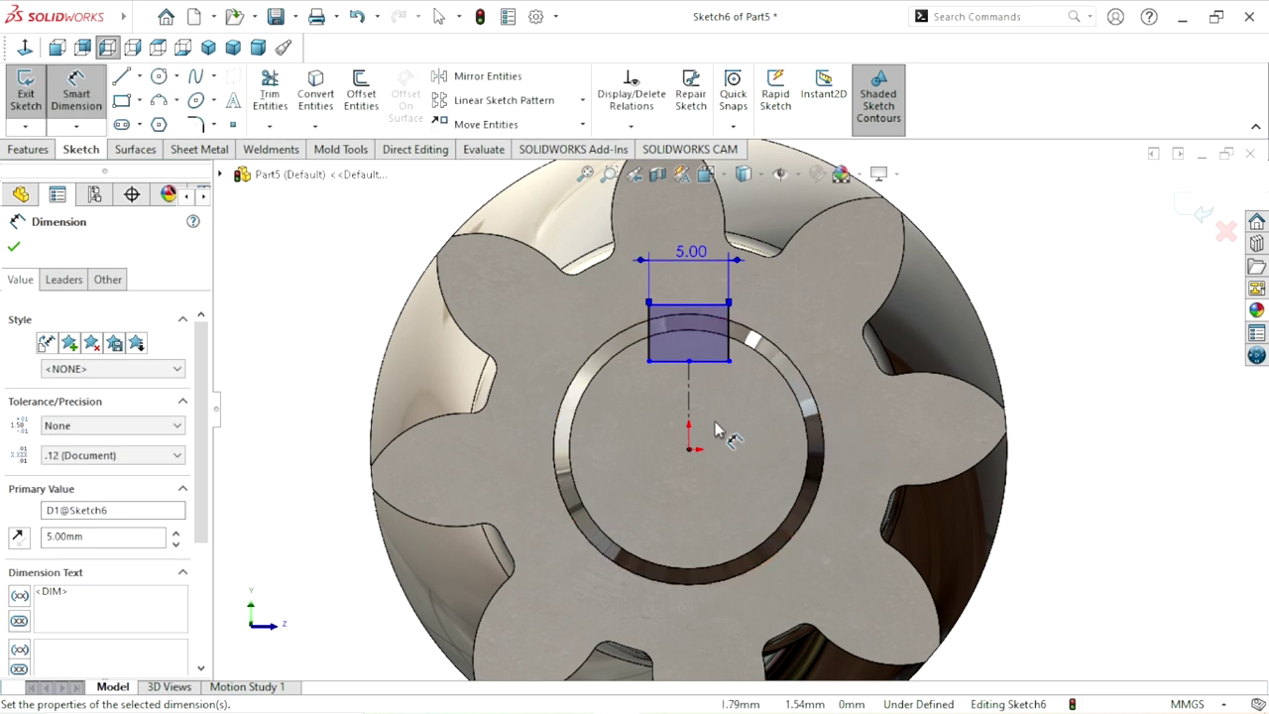
pyautogui.click(702, 361)
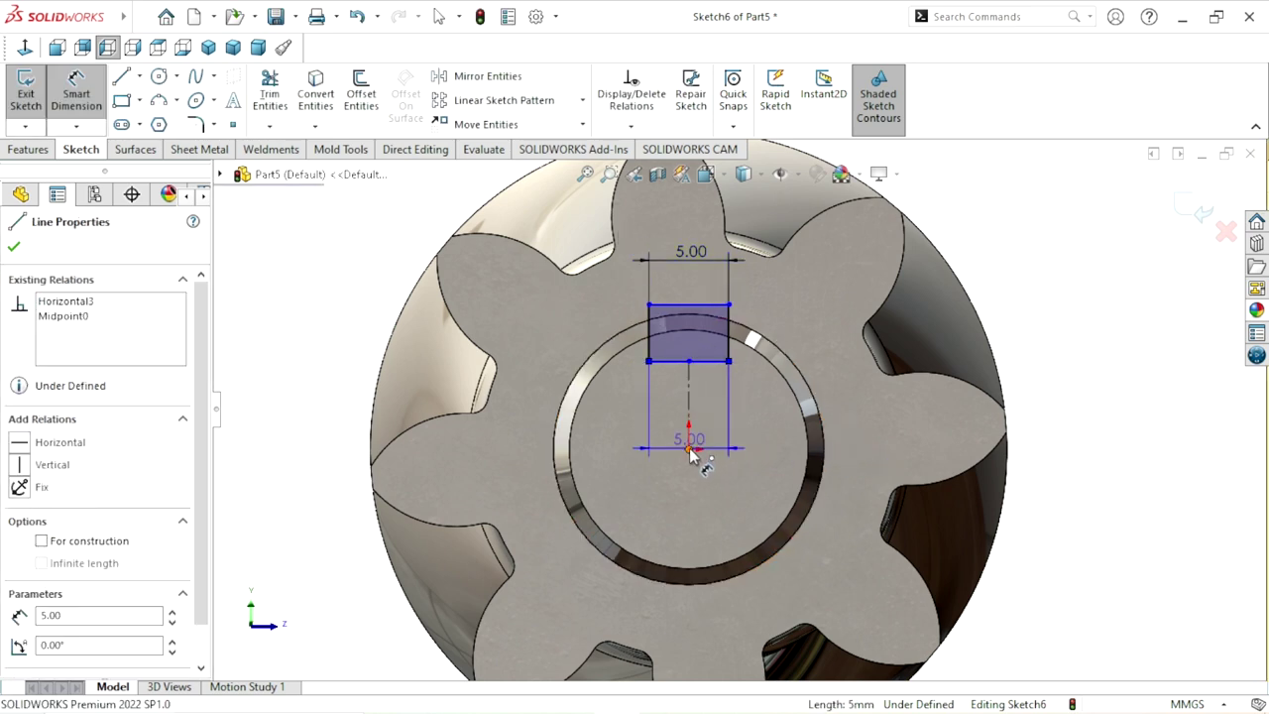
pyautogui.click(689, 450)
pyautogui.click(750, 422)
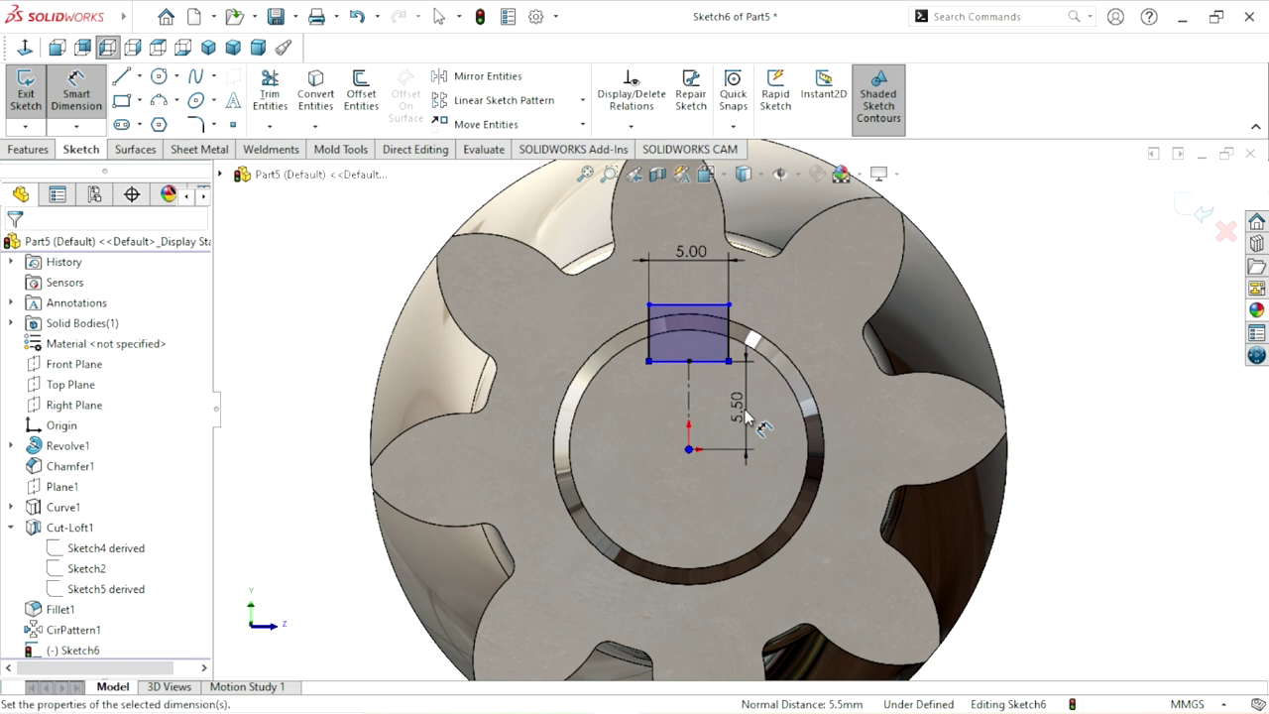
pyautogui.click(667, 382)
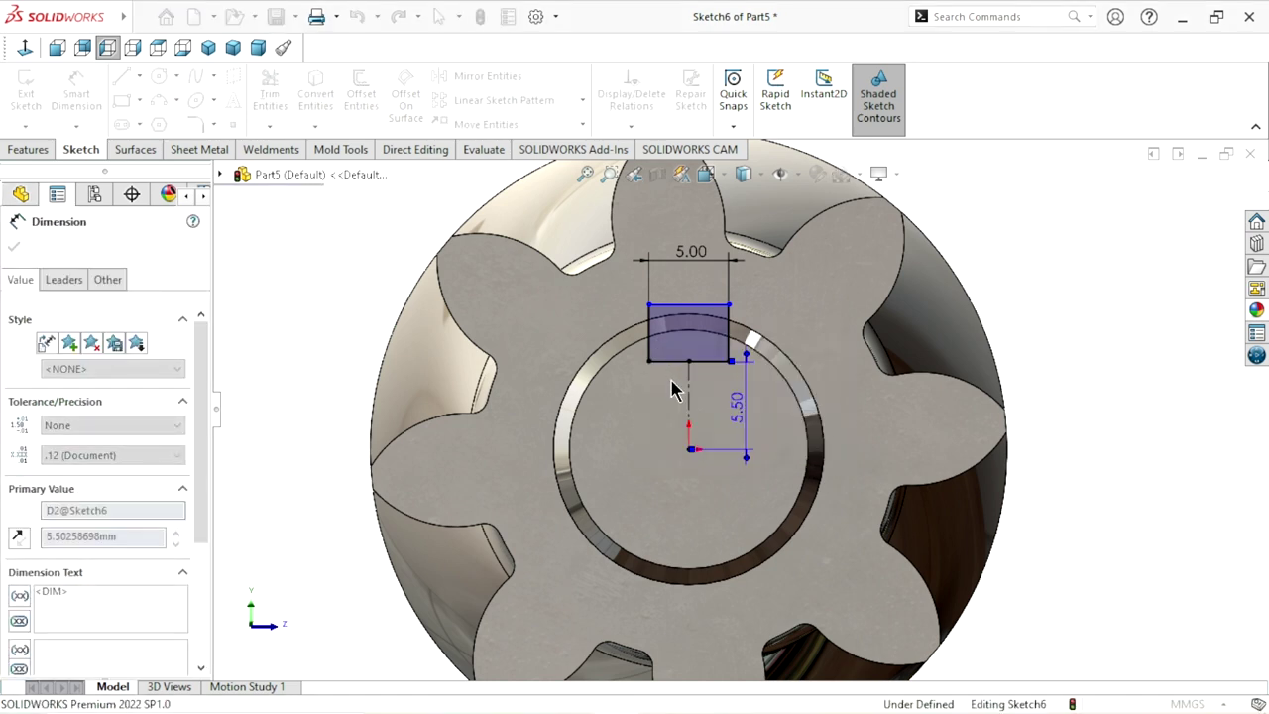
# Dimension the rectangle height to 3 mm, fully defining Sketch6.
pyautogui.click(707, 353)
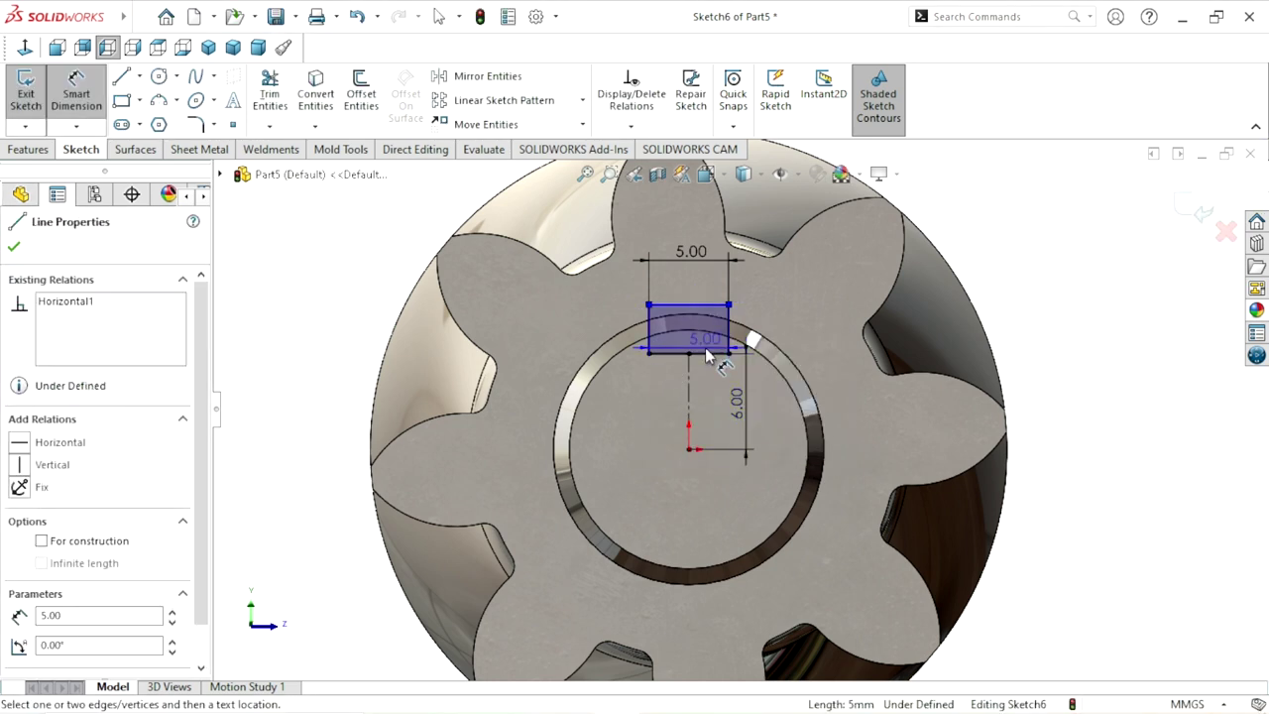
pyautogui.click(694, 305)
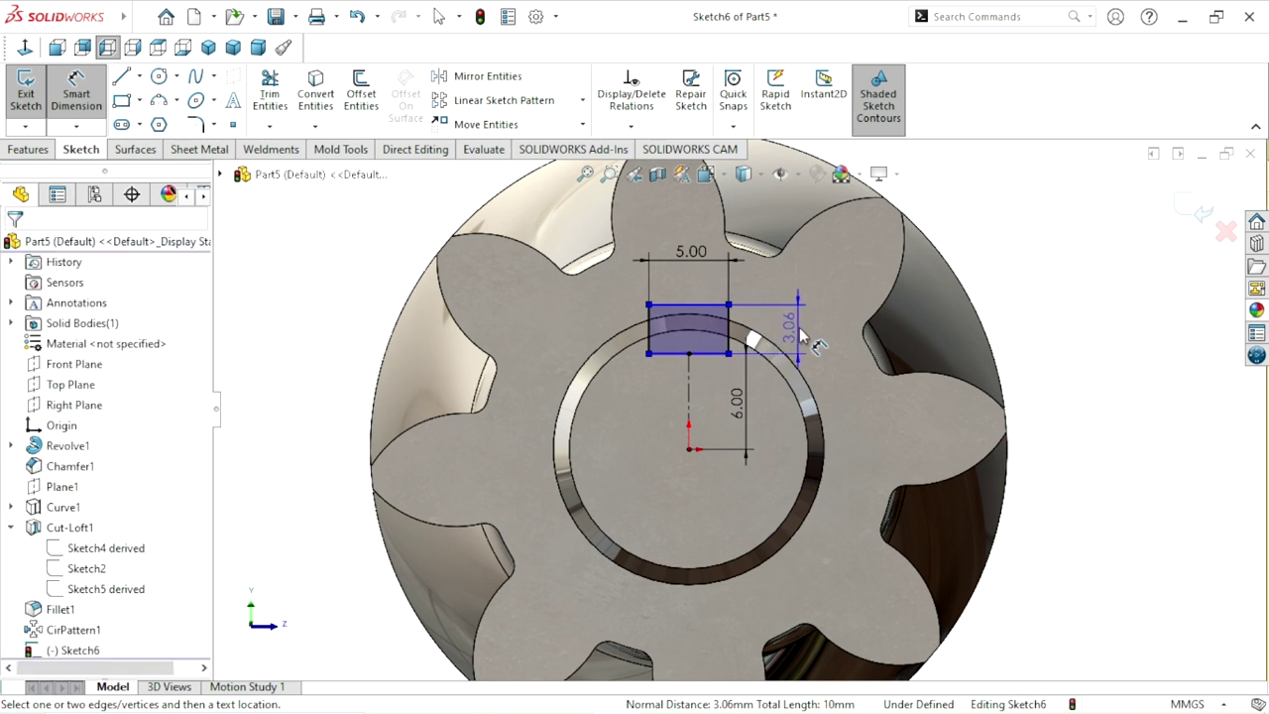
pyautogui.click(800, 337)
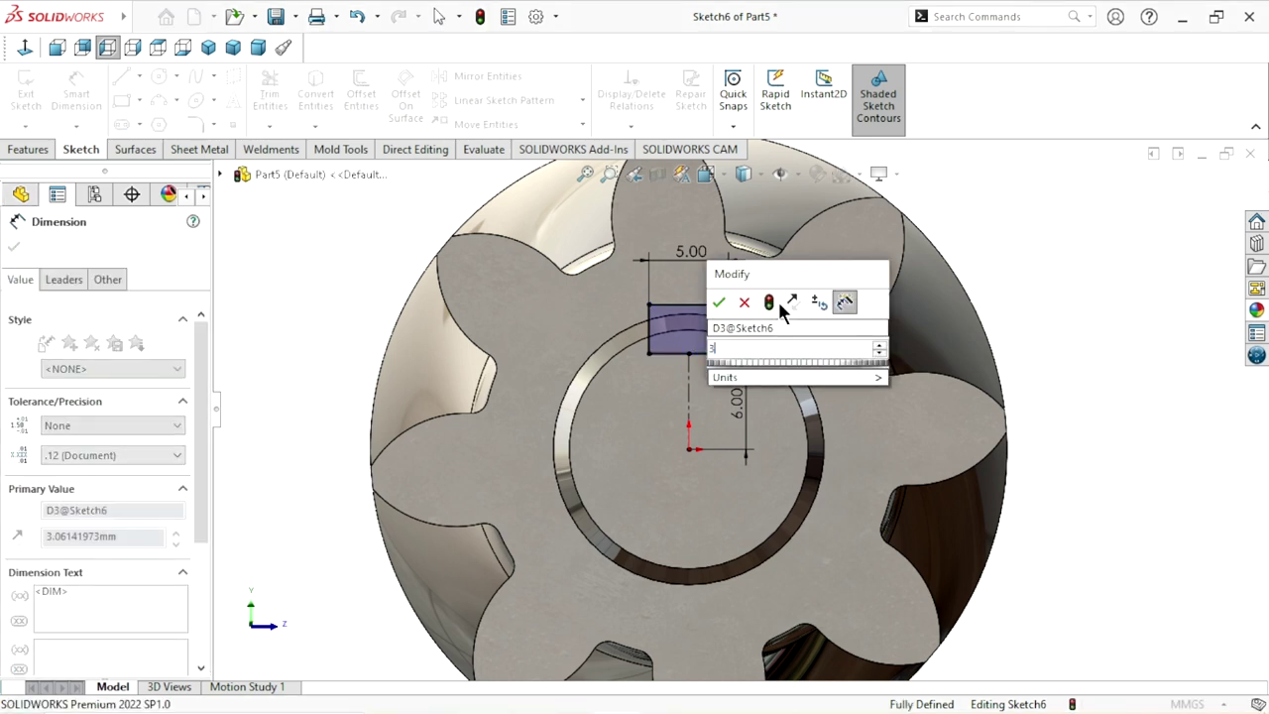
pyautogui.write('3')
pyautogui.click(718, 302)
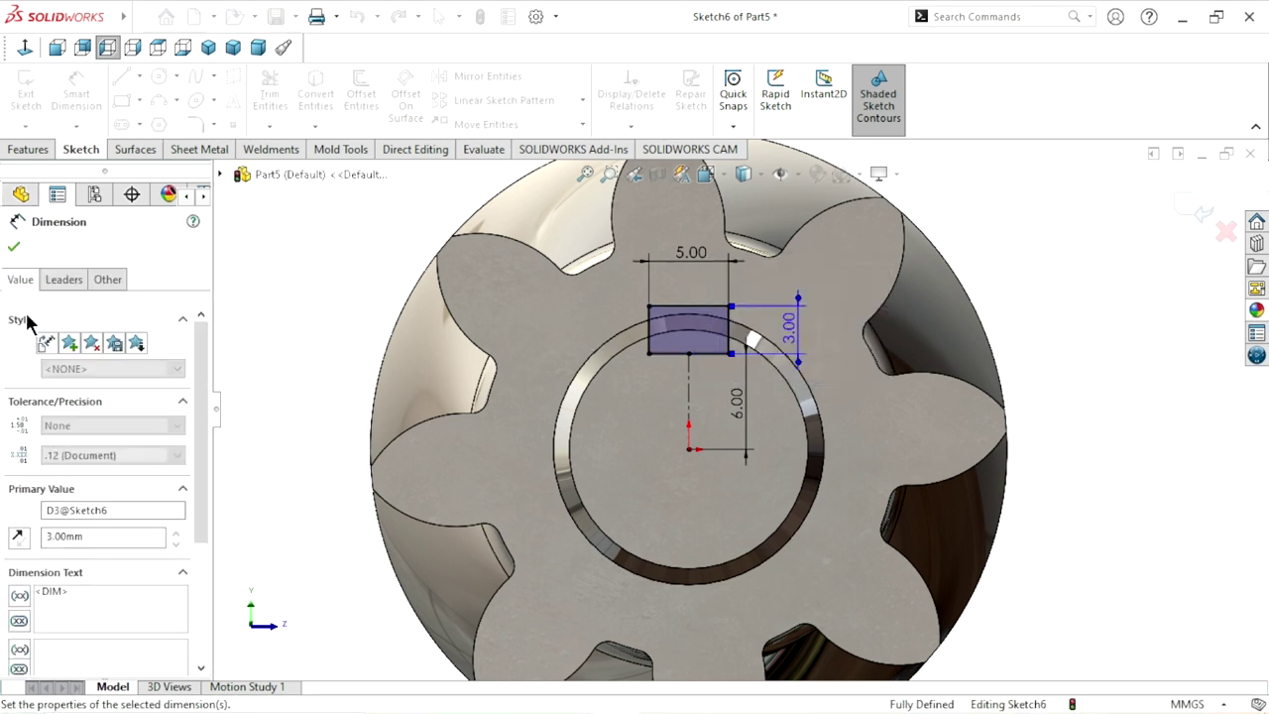
pyautogui.click(13, 247)
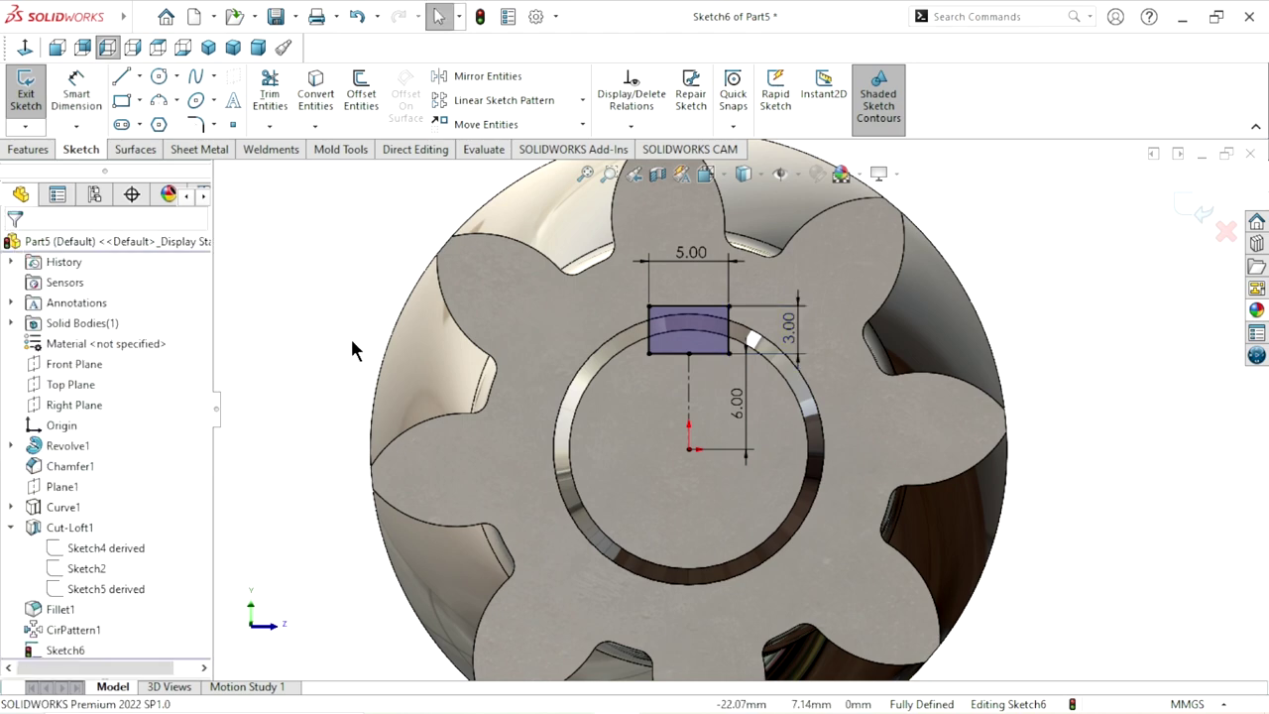
pyautogui.scroll(2, 703, 359)
# Extruded-cut Sketch6 Blind to 25 mm depth to form the keyway along the shaft.
pyautogui.moveTo(615, 388)
pyautogui.mouseDown(button='middle')
pyautogui.moveTo(664, 433)
pyautogui.moveTo(665, 454)
pyautogui.mouseUp(button='middle')
pyautogui.press('f')
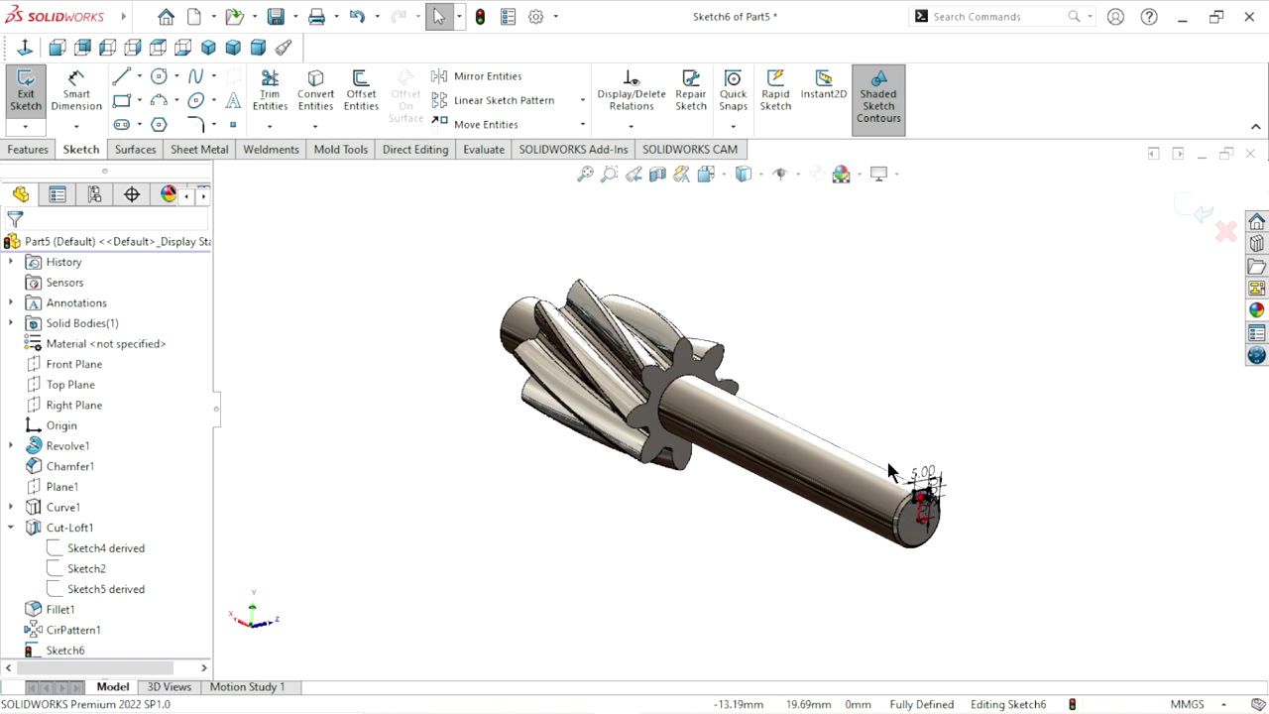
pyautogui.scroll(-2, 888, 466)
pyautogui.scroll(-2, 887, 462)
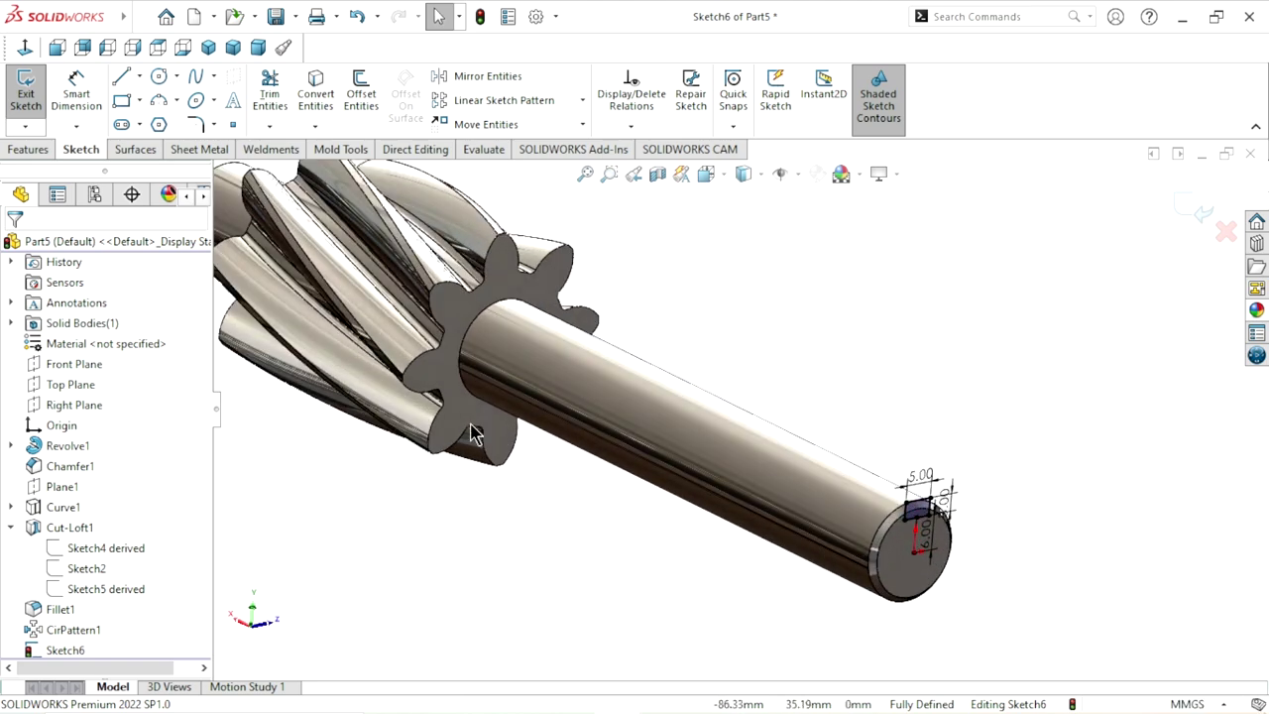
pyautogui.click(27, 150)
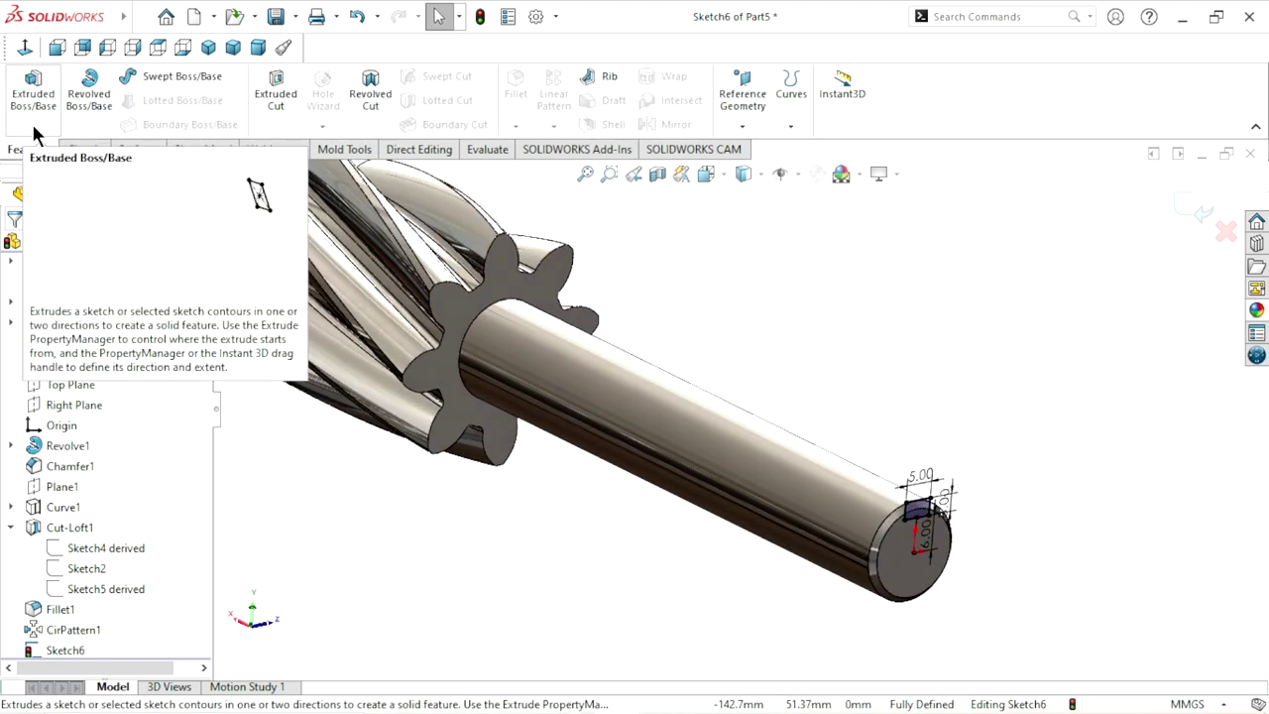
pyautogui.click(293, 109)
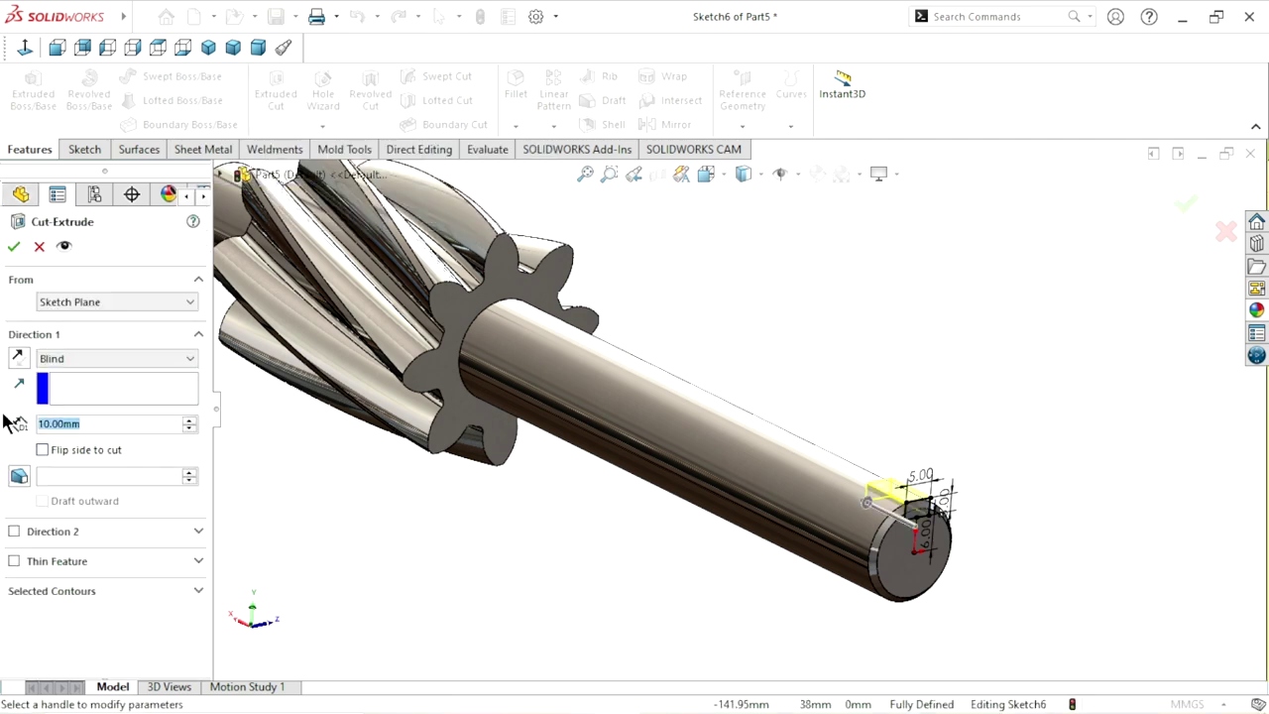
pyautogui.write('25')
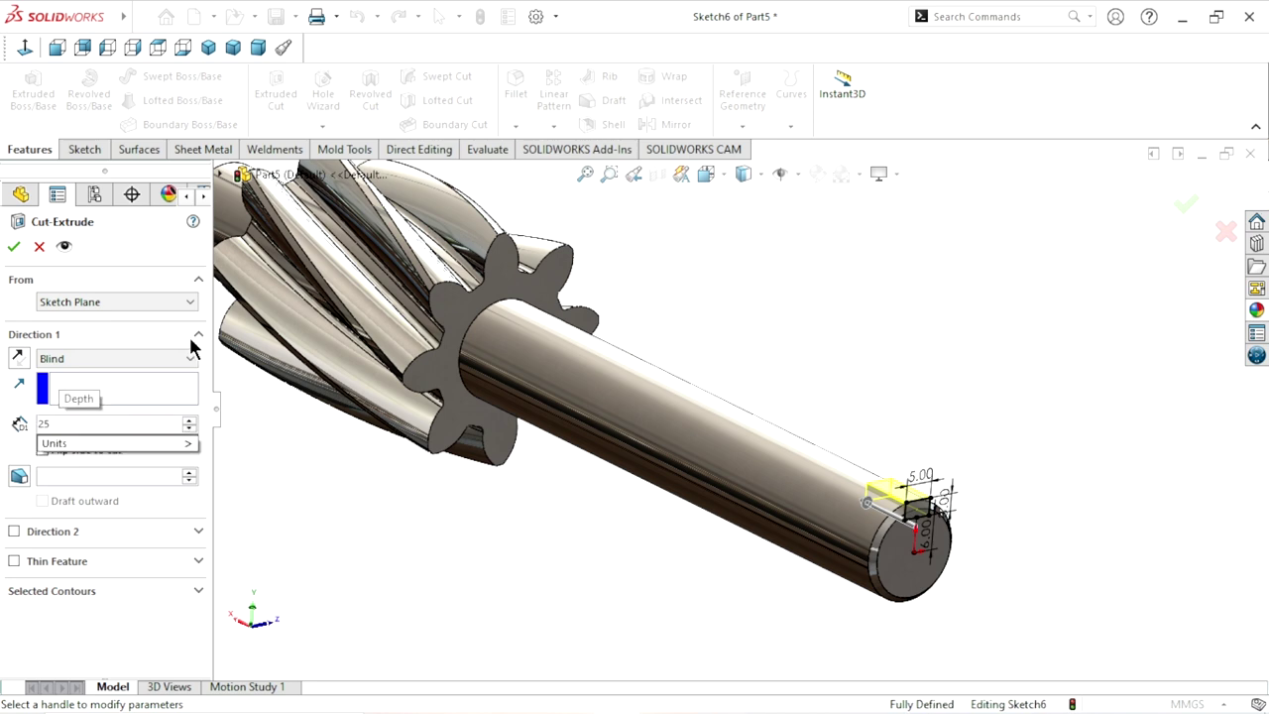
pyautogui.press('Return')
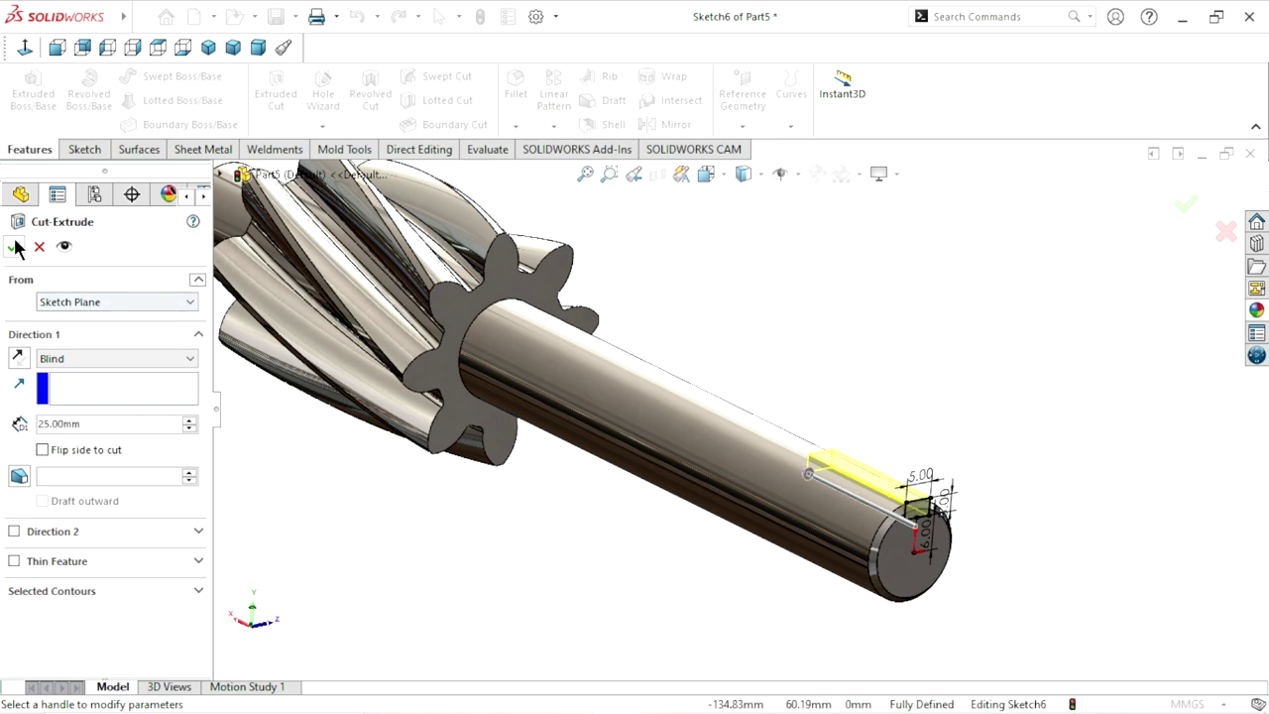
pyautogui.click(15, 247)
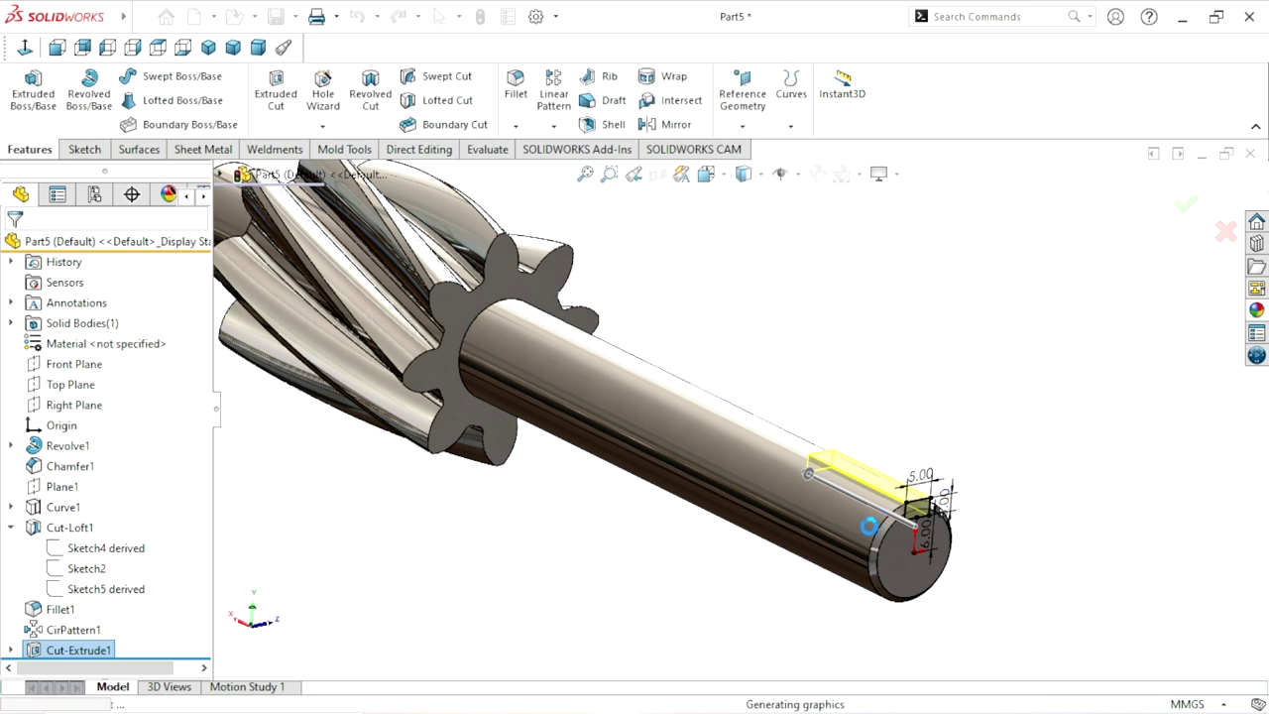
pyautogui.scroll(-3, 872, 501)
pyautogui.scroll(3, 890, 406)
pyautogui.moveTo(890, 403)
pyautogui.mouseDown(button='middle')
pyautogui.moveTo(840, 497)
pyautogui.moveTo(906, 467)
pyautogui.mouseUp(button='middle')
pyautogui.scroll(3, 864, 583)
pyautogui.scroll(-1, 862, 583)
pyautogui.scroll(-3, 781, 467)
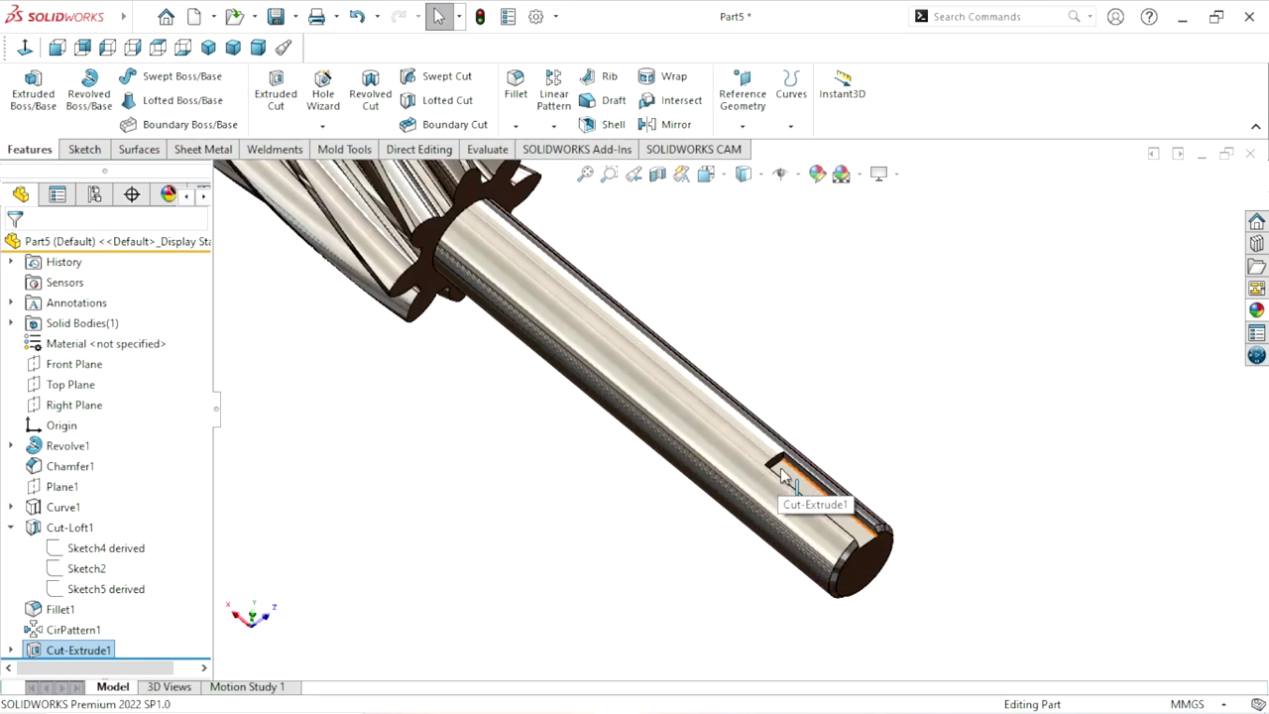
pyautogui.scroll(-2, 793, 476)
pyautogui.moveTo(922, 429); pyautogui.dragTo(581, 263, button='middle')
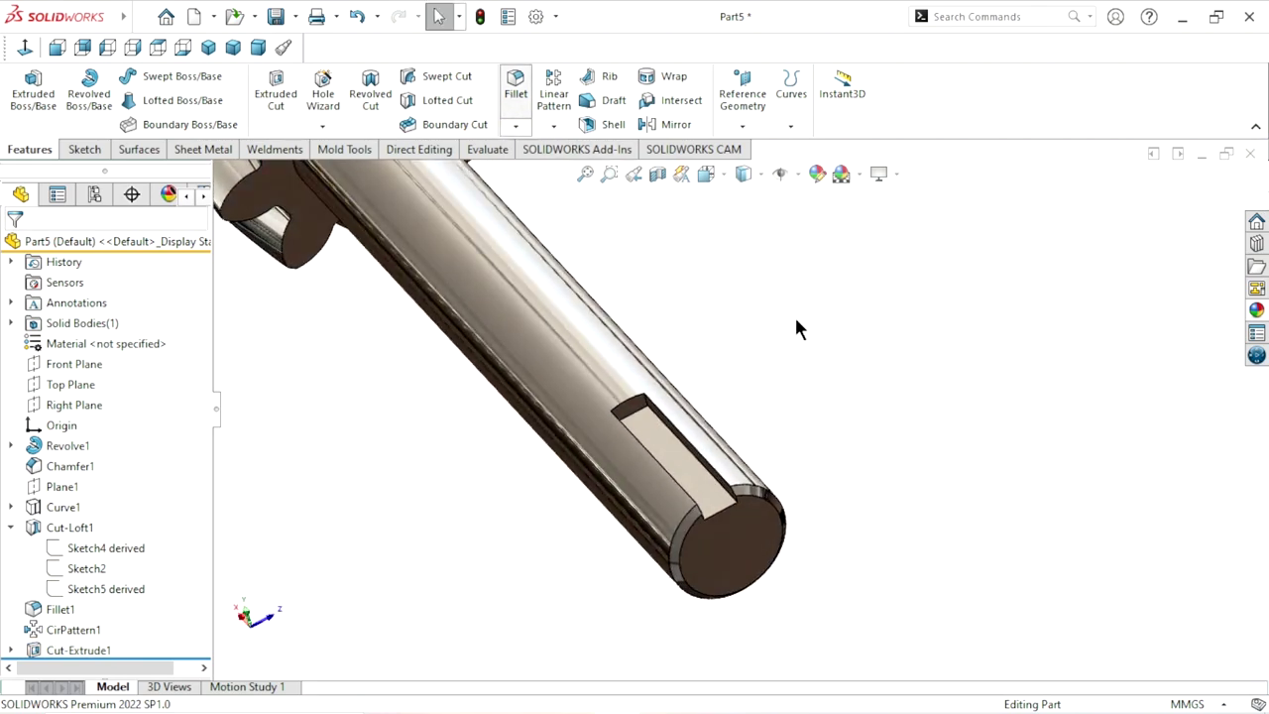
pyautogui.press('Return')
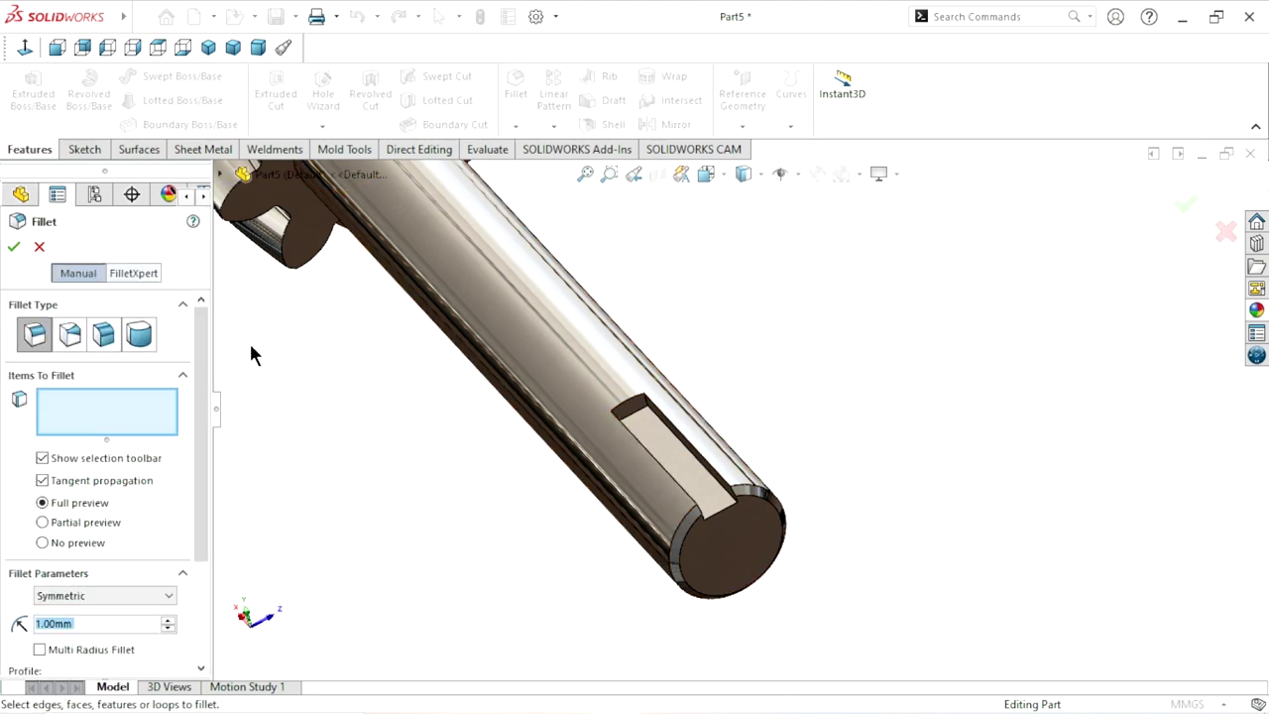
# Apply a full round fillet across the keyway's two side walls and its end face.
pyautogui.click(142, 336)
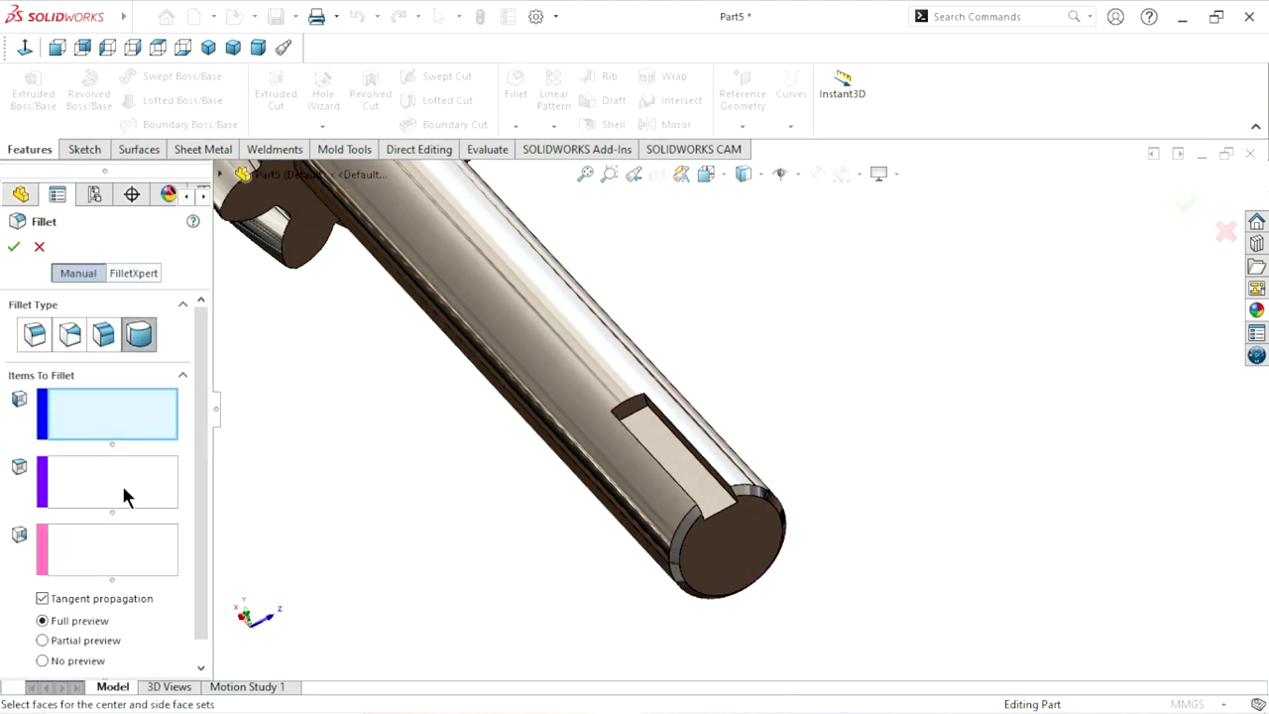
pyautogui.scroll(-2, 648, 460)
pyautogui.scroll(-2, 671, 440)
pyautogui.scroll(-2, 658, 436)
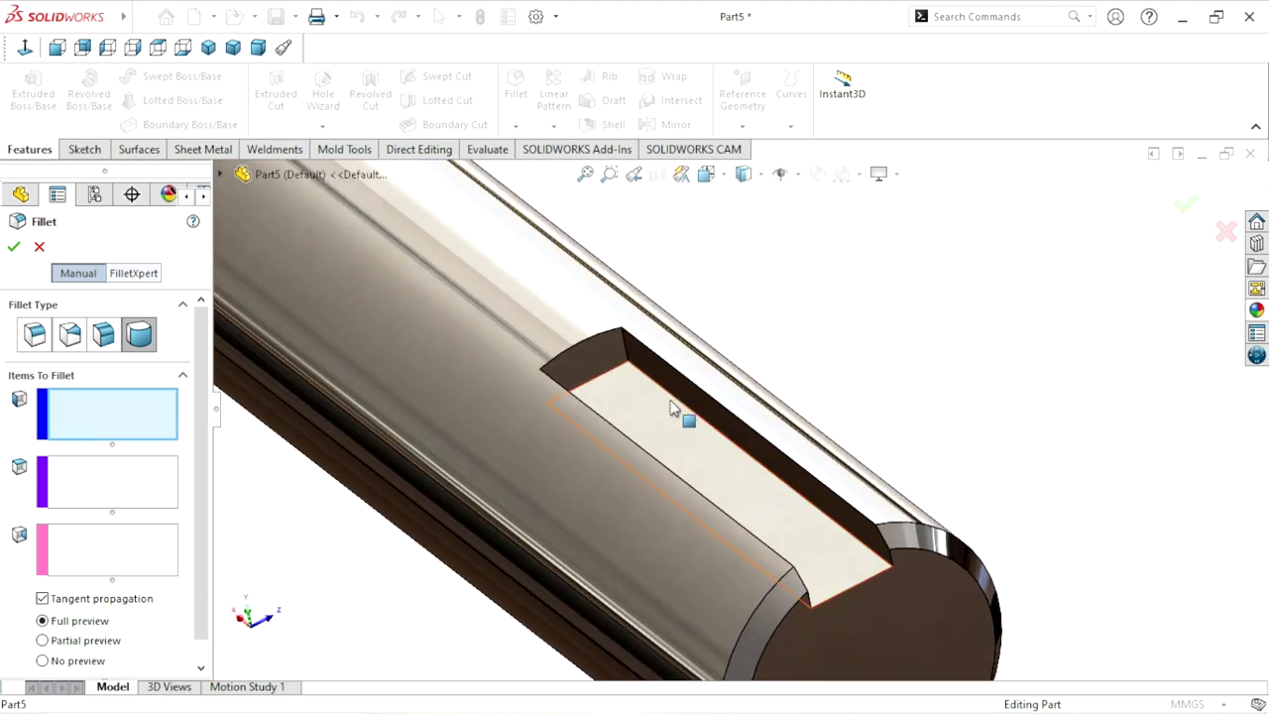
pyautogui.click(667, 377)
pyautogui.click(78, 481)
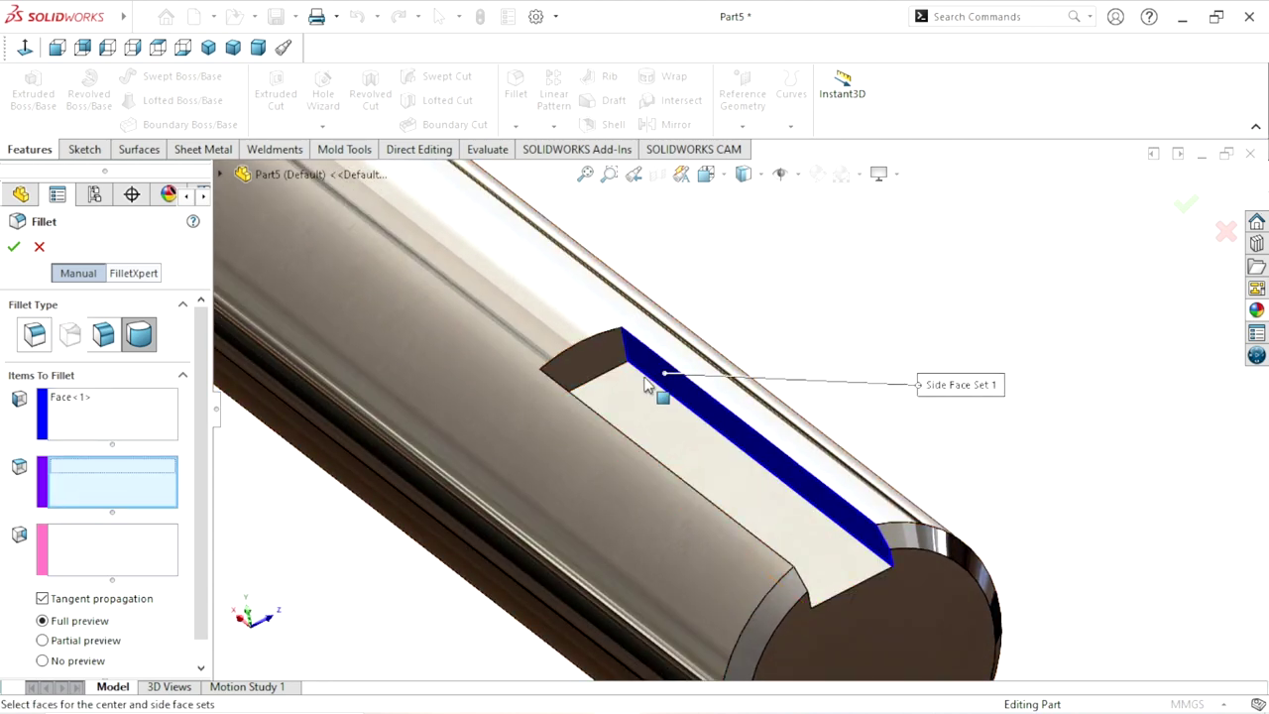
pyautogui.click(666, 405)
pyautogui.moveTo(666, 404)
pyautogui.mouseDown(button='middle')
pyautogui.moveTo(623, 395)
pyautogui.moveTo(635, 427)
pyautogui.mouseUp(button='middle')
pyautogui.click(109, 556)
pyautogui.scroll(-1, 662, 426)
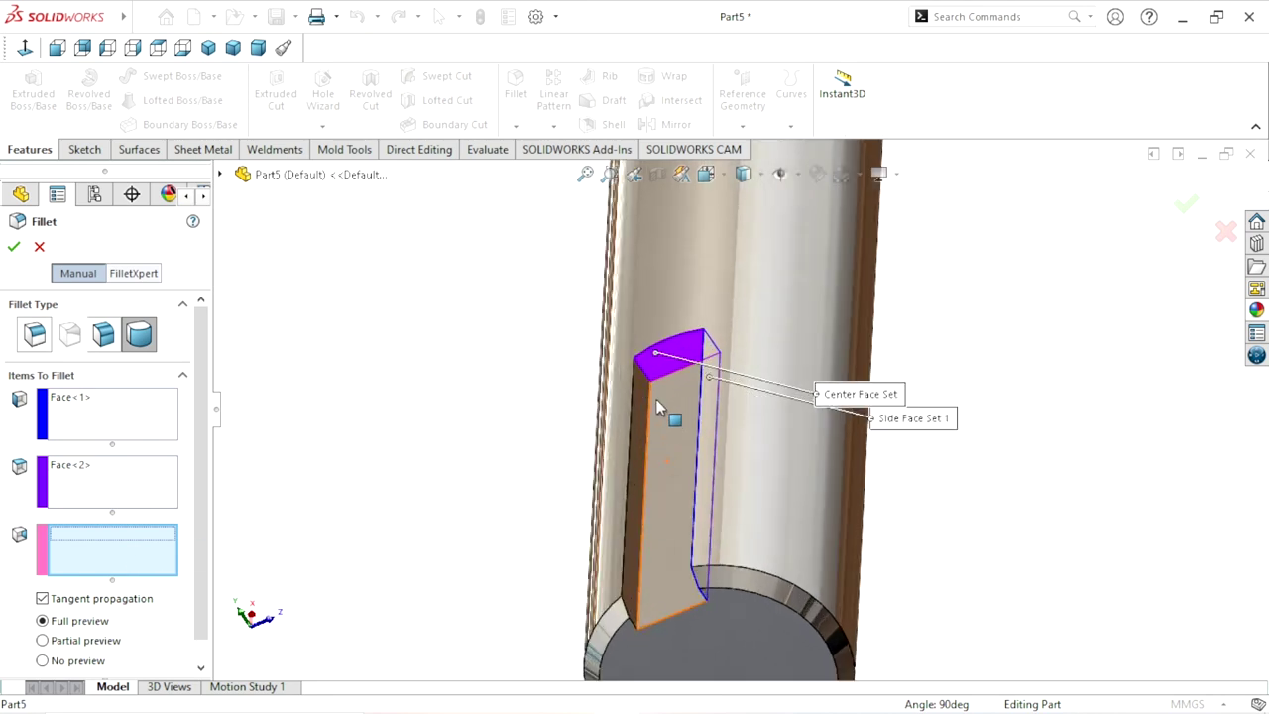
pyautogui.click(642, 407)
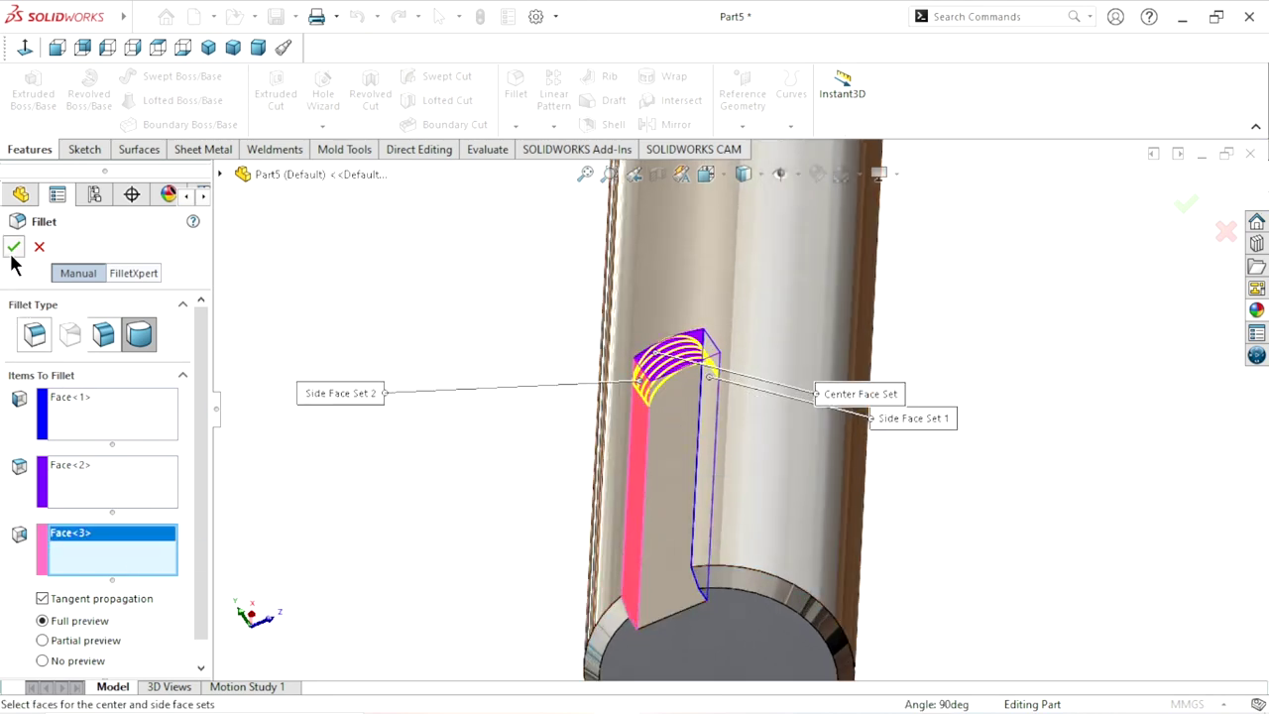
pyautogui.rightClick(668, 422)
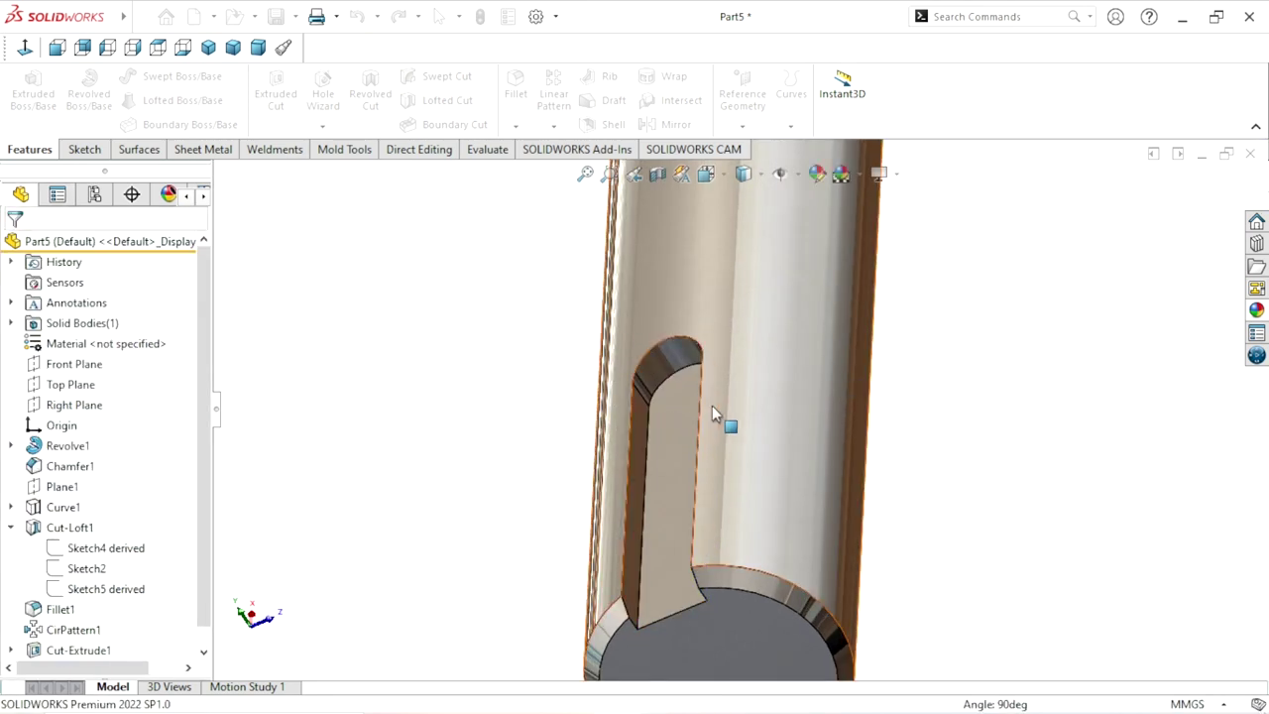
pyautogui.moveTo(713, 414); pyautogui.dragTo(783, 386, button='middle')
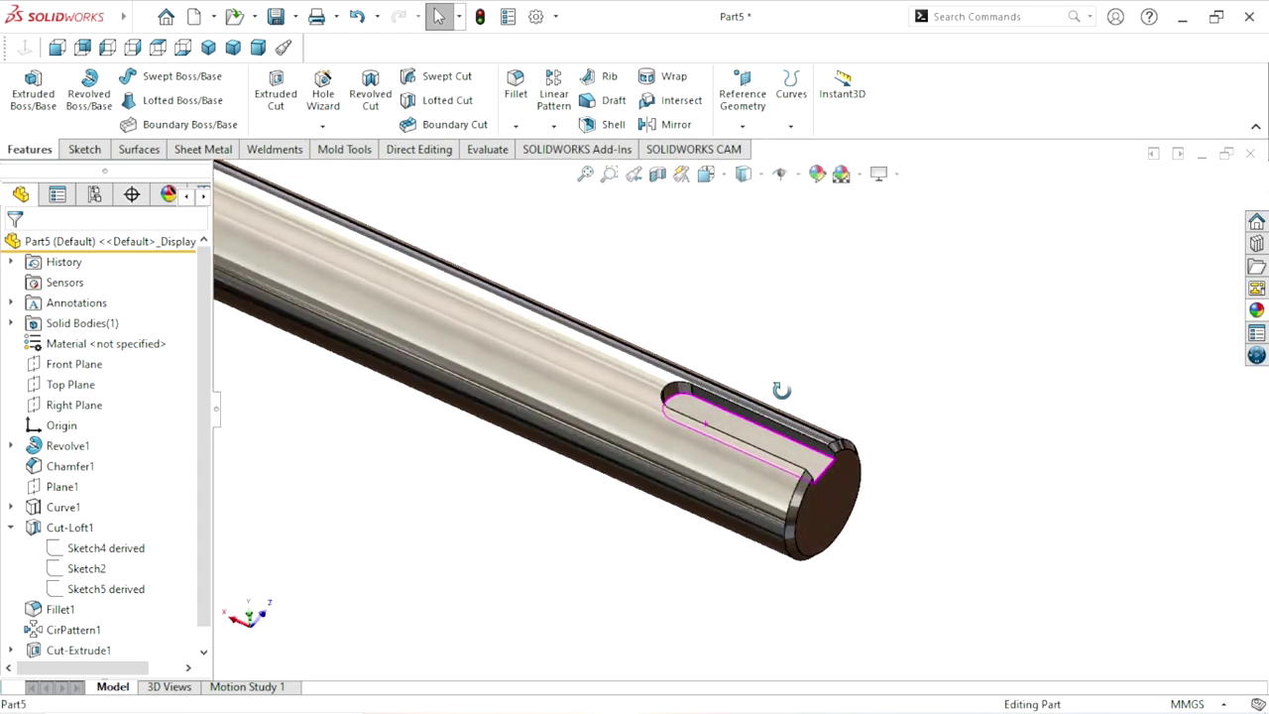
pyautogui.scroll(5, 711, 464)
pyautogui.scroll(-3, 654, 362)
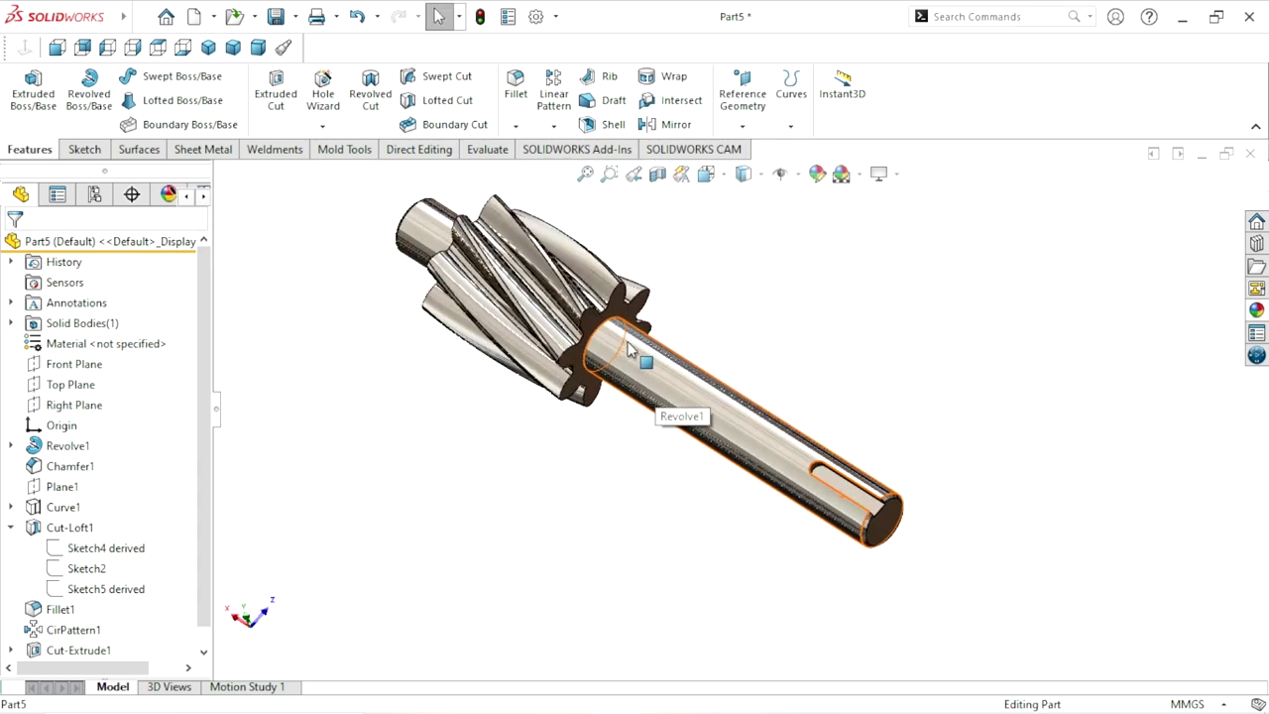
pyautogui.click(208, 48)
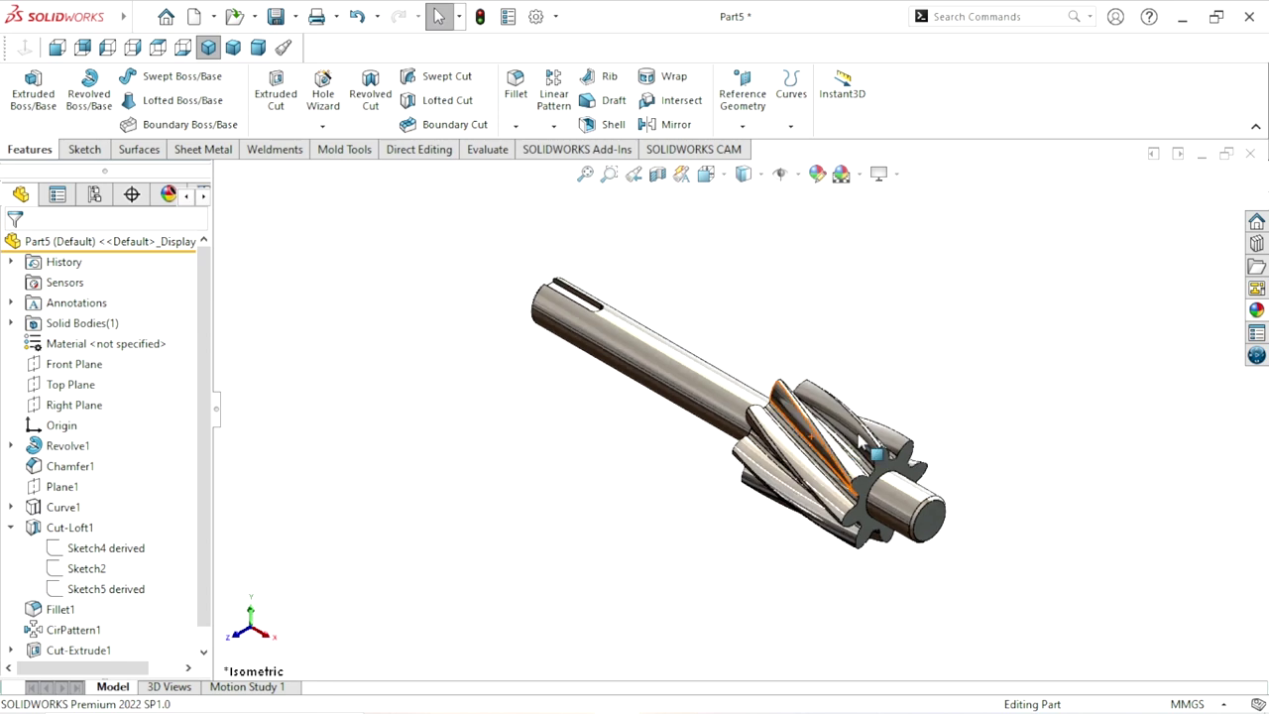
pyautogui.scroll(-1, 861, 443)
pyautogui.scroll(-1, 852, 456)
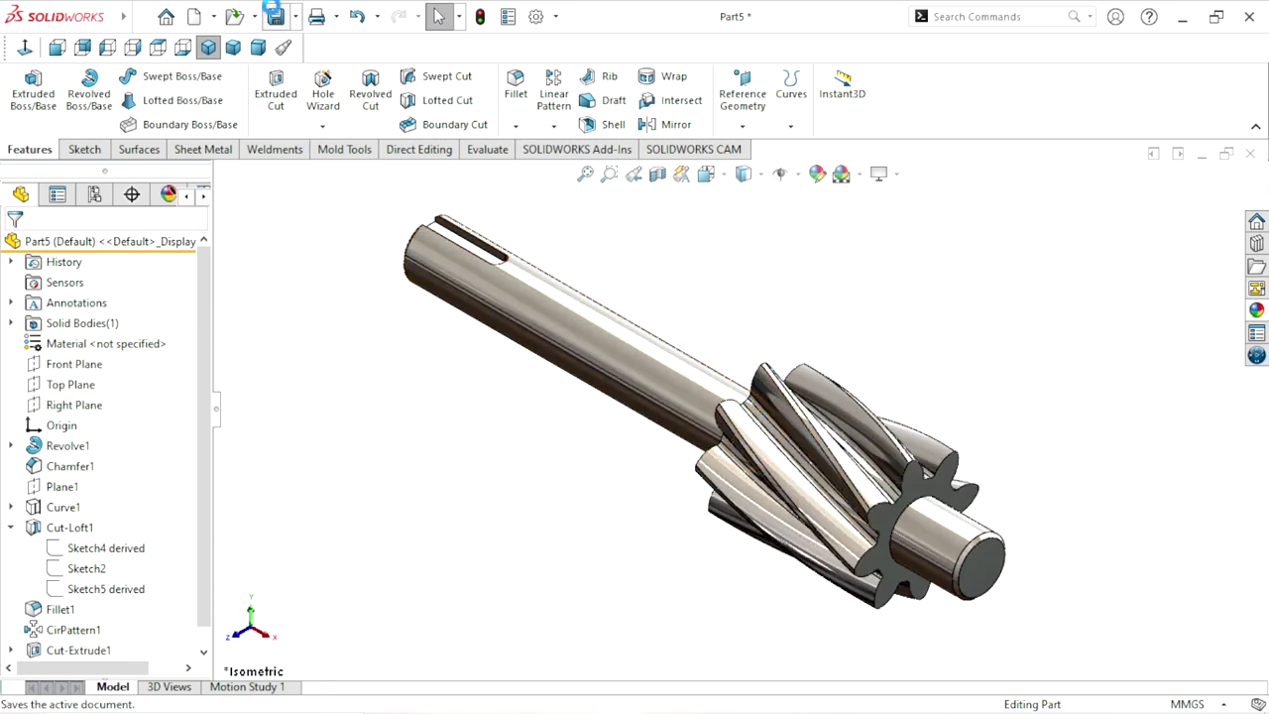
# In Save As, navigate from the 3D folder into Oil pump and enter the file name Part3.
pyautogui.click(279, 16)
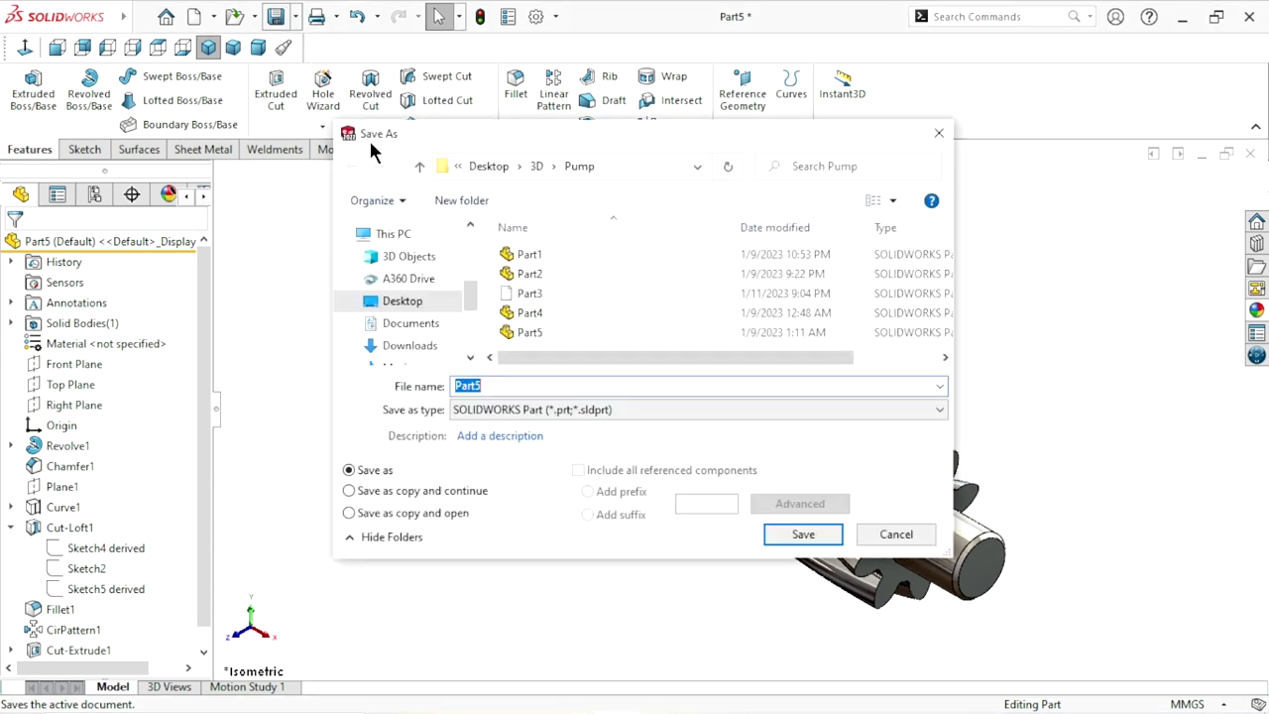
pyautogui.click(419, 166)
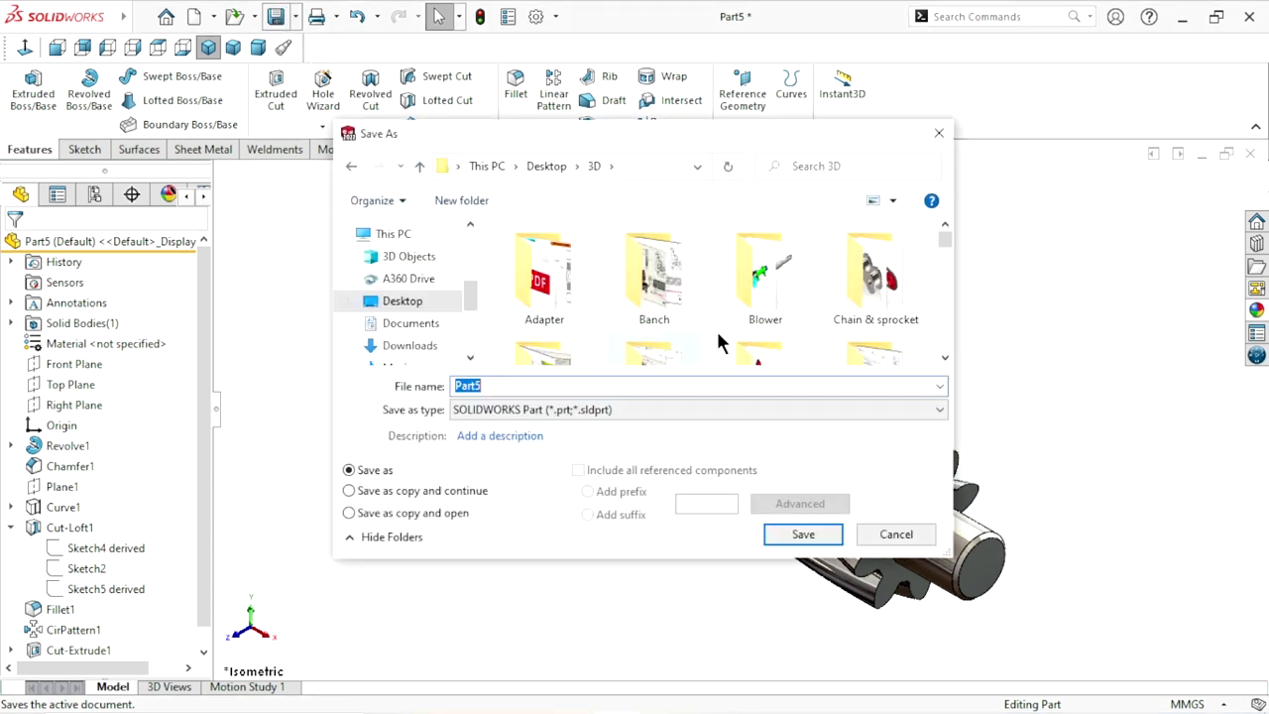
pyautogui.click(945, 359)
pyautogui.click(945, 359)
pyautogui.click(945, 359)
pyautogui.click(945, 359)
pyautogui.doubleClick(872, 315)
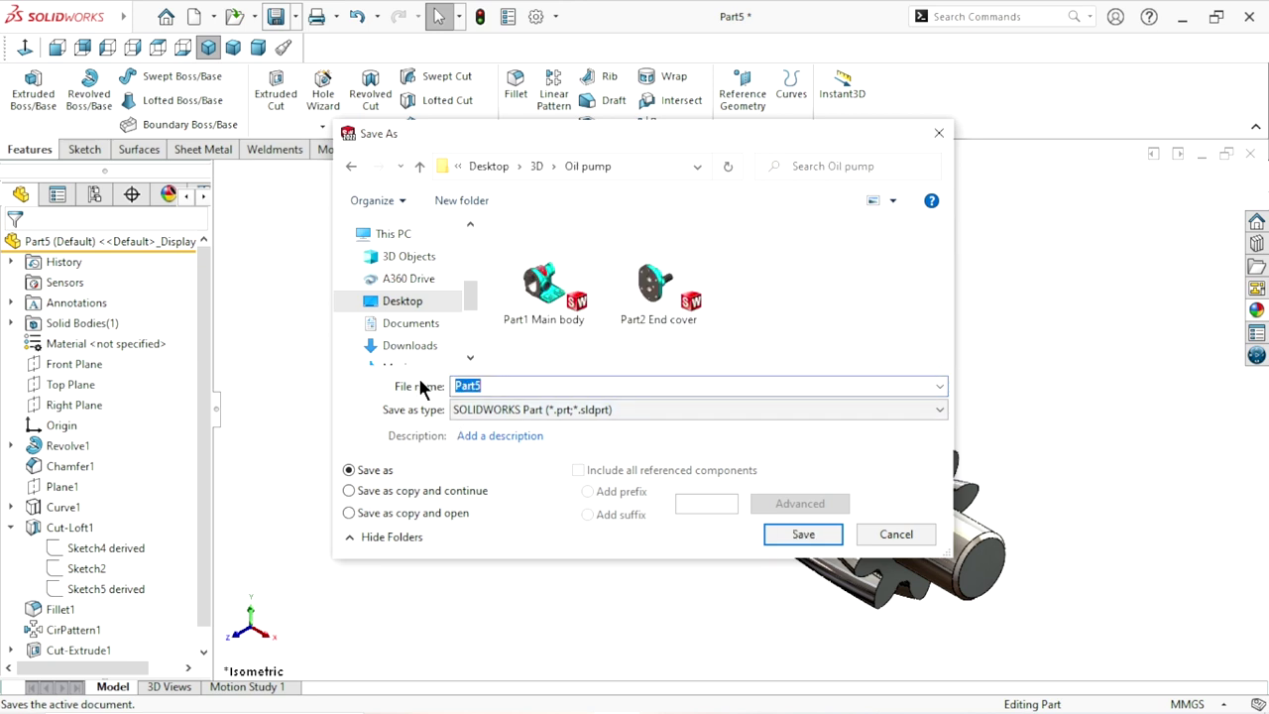
pyautogui.write('Part')
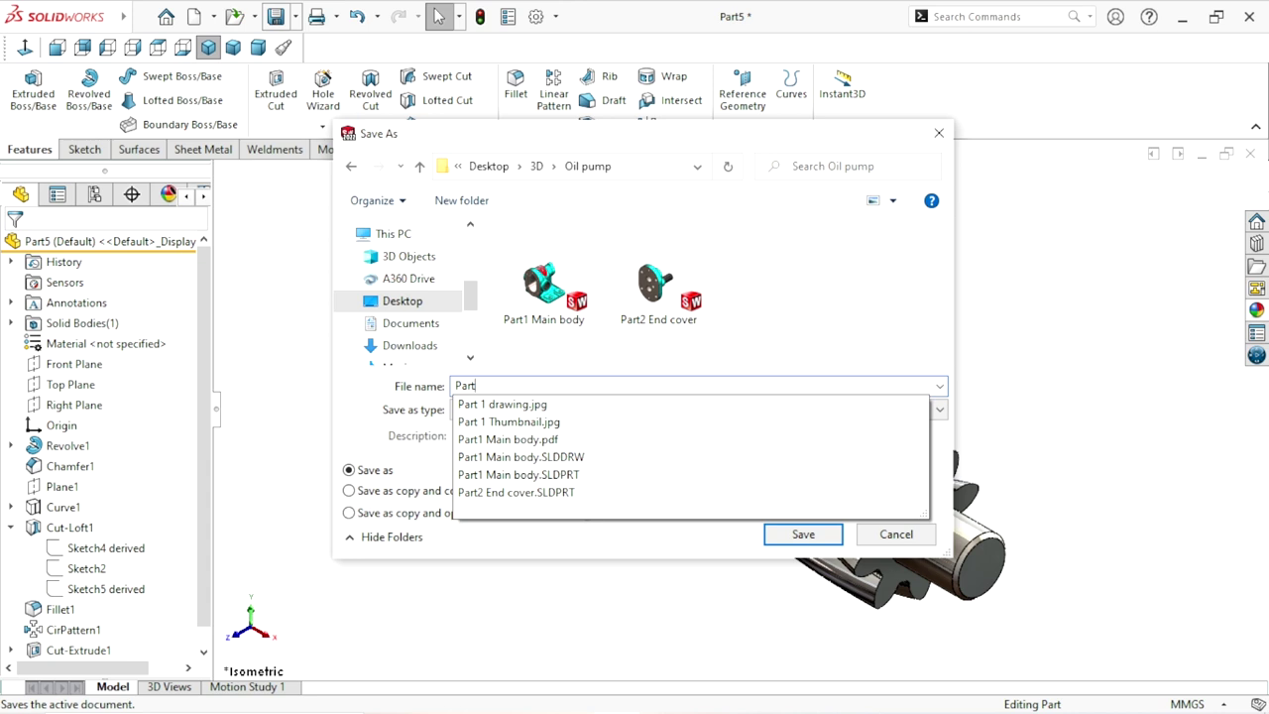
pyautogui.write('3 Helical gear')
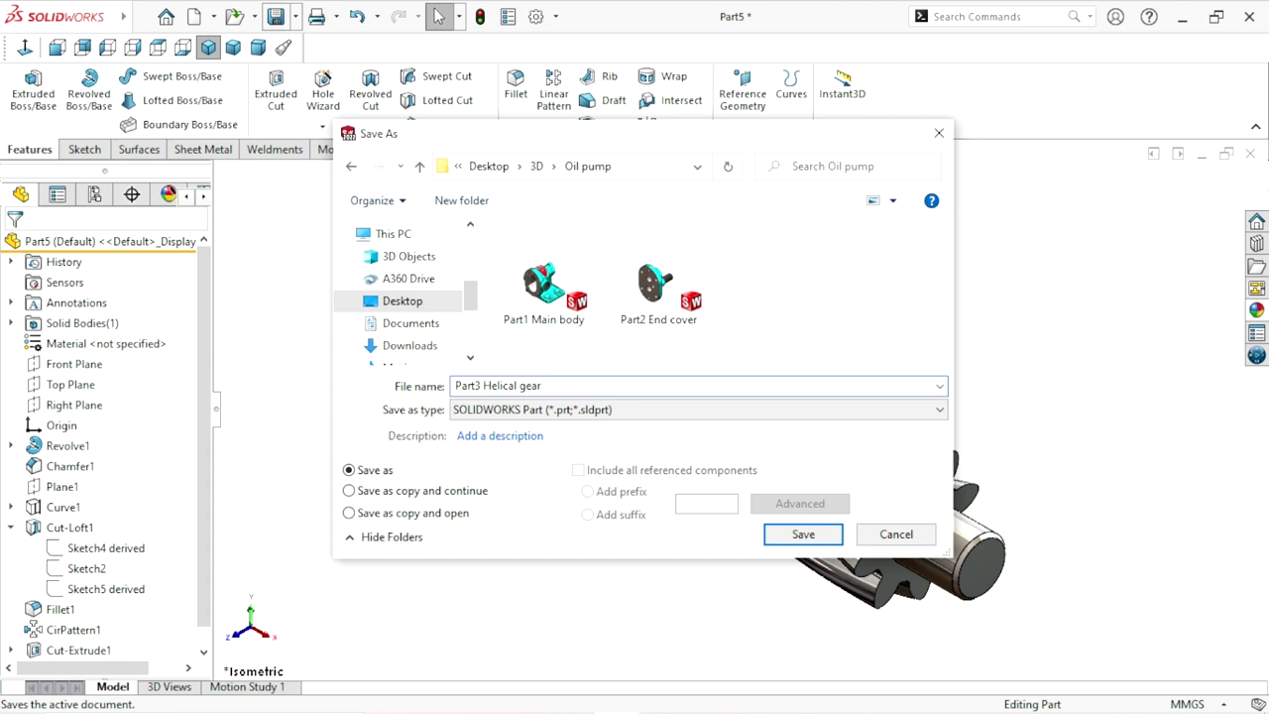
# Save the gear as Part3 Helical gear in Desktop\3D\Oil pump, then expand Revolve1.
pyautogui.rightClick(388, 452)
pyautogui.click(555, 385)
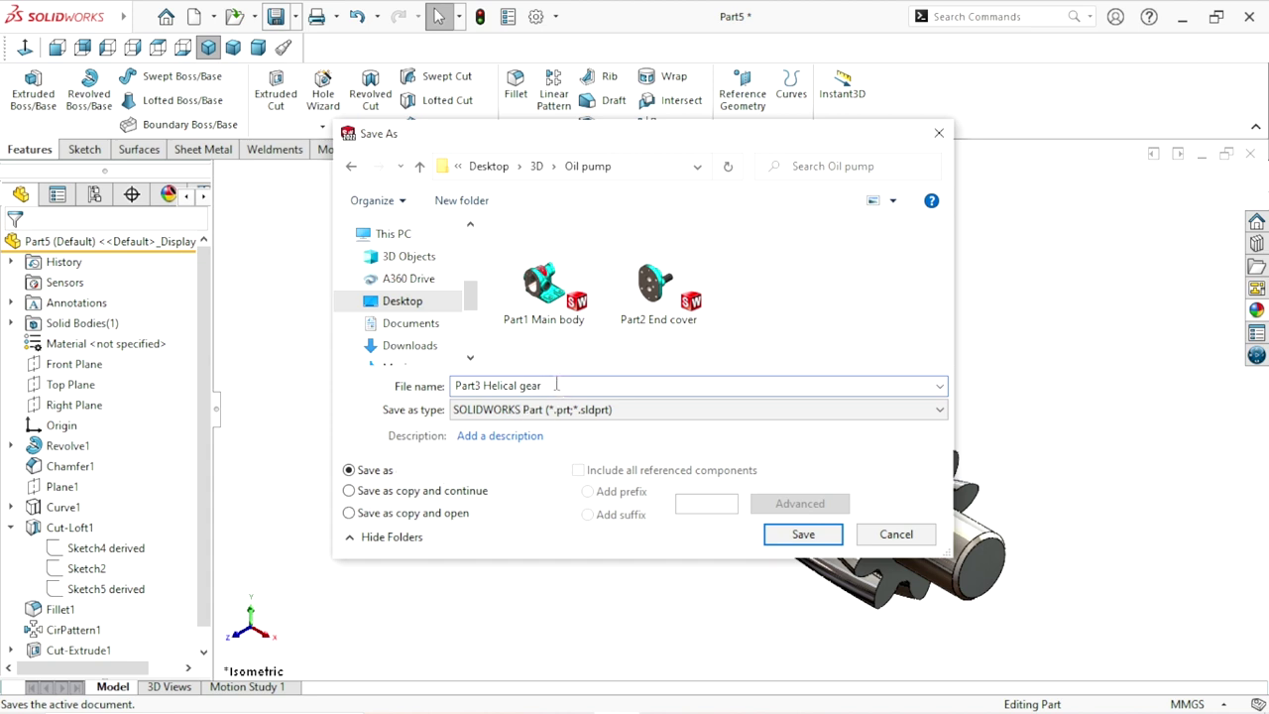
pyautogui.click(805, 536)
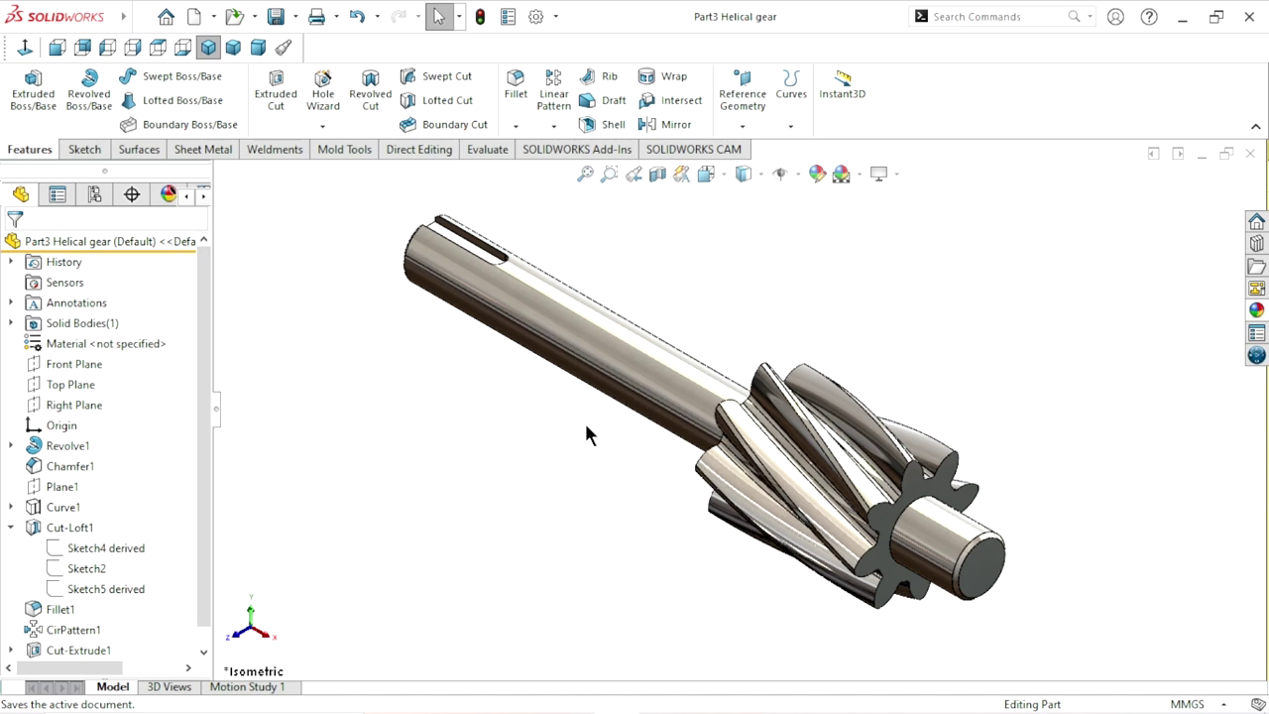
pyautogui.moveTo(621, 442); pyautogui.dragTo(765, 482, button='middle')
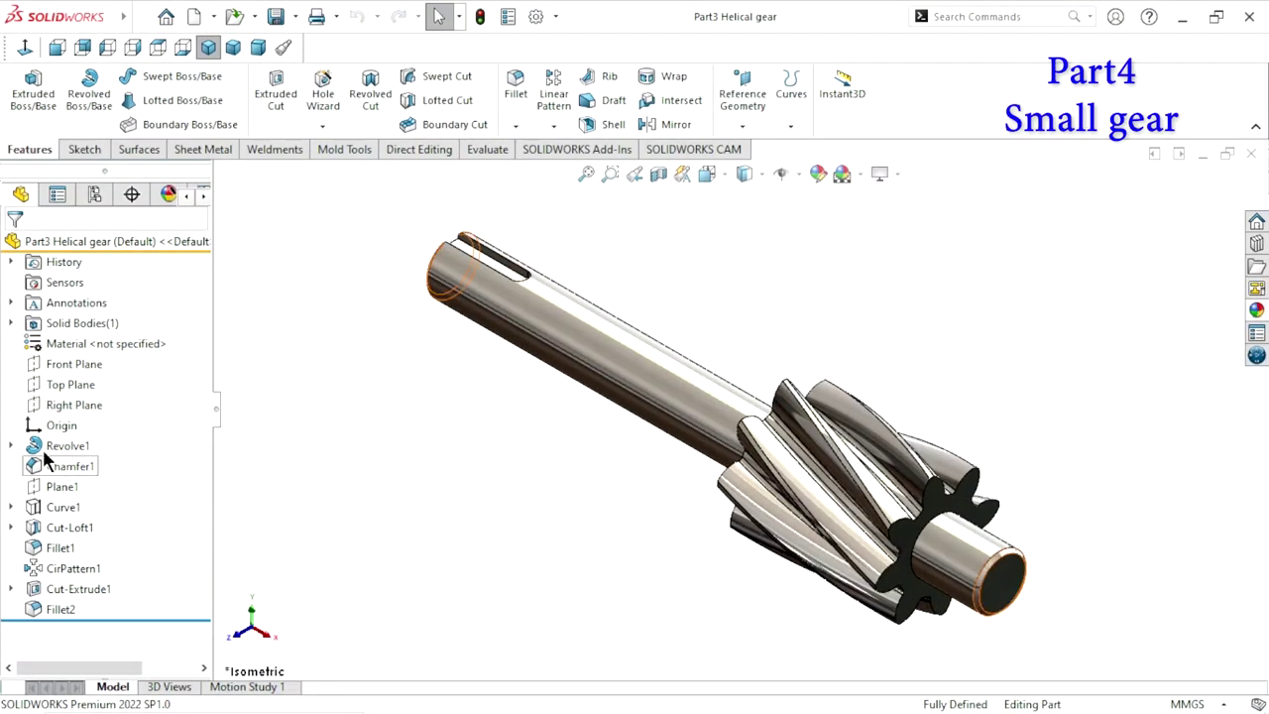
pyautogui.click(11, 446)
# Edit Sketch1 and change the 106.00 shaft length dimension to 21 mm.
pyautogui.click(57, 470)
pyautogui.click(69, 408)
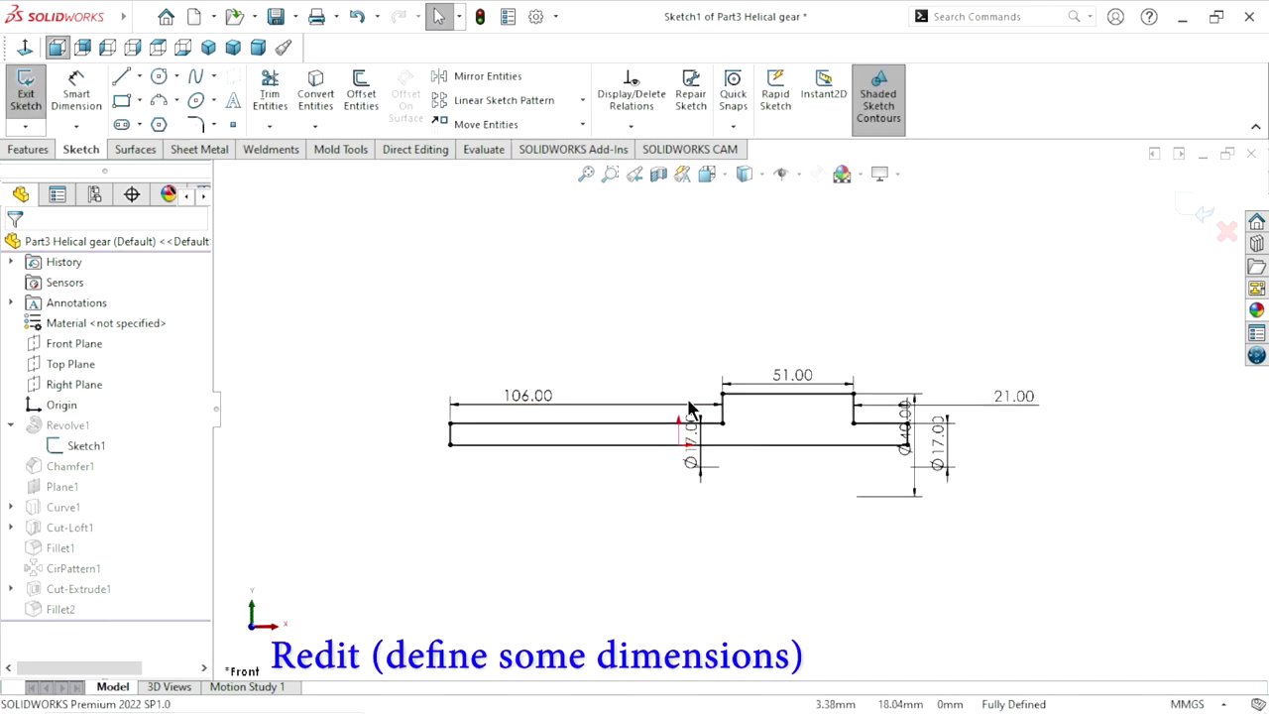
pyautogui.scroll(-2, 689, 419)
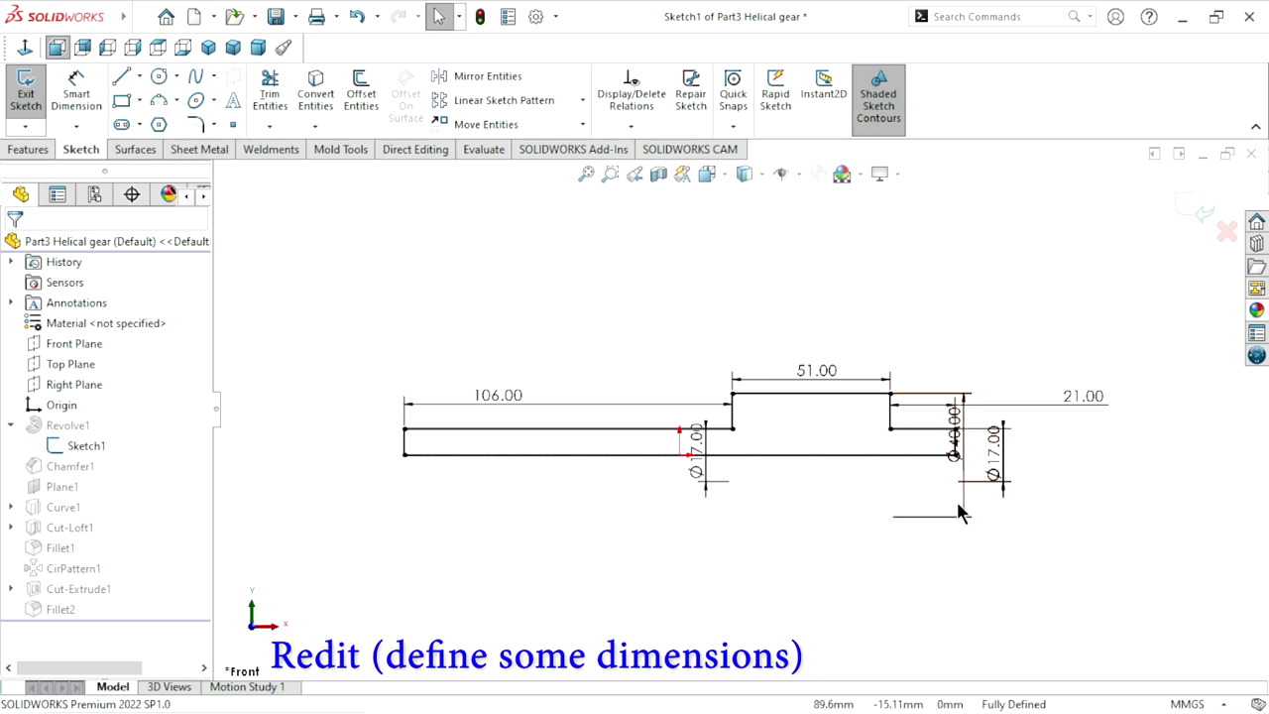
pyautogui.moveTo(958, 513); pyautogui.dragTo(838, 527)
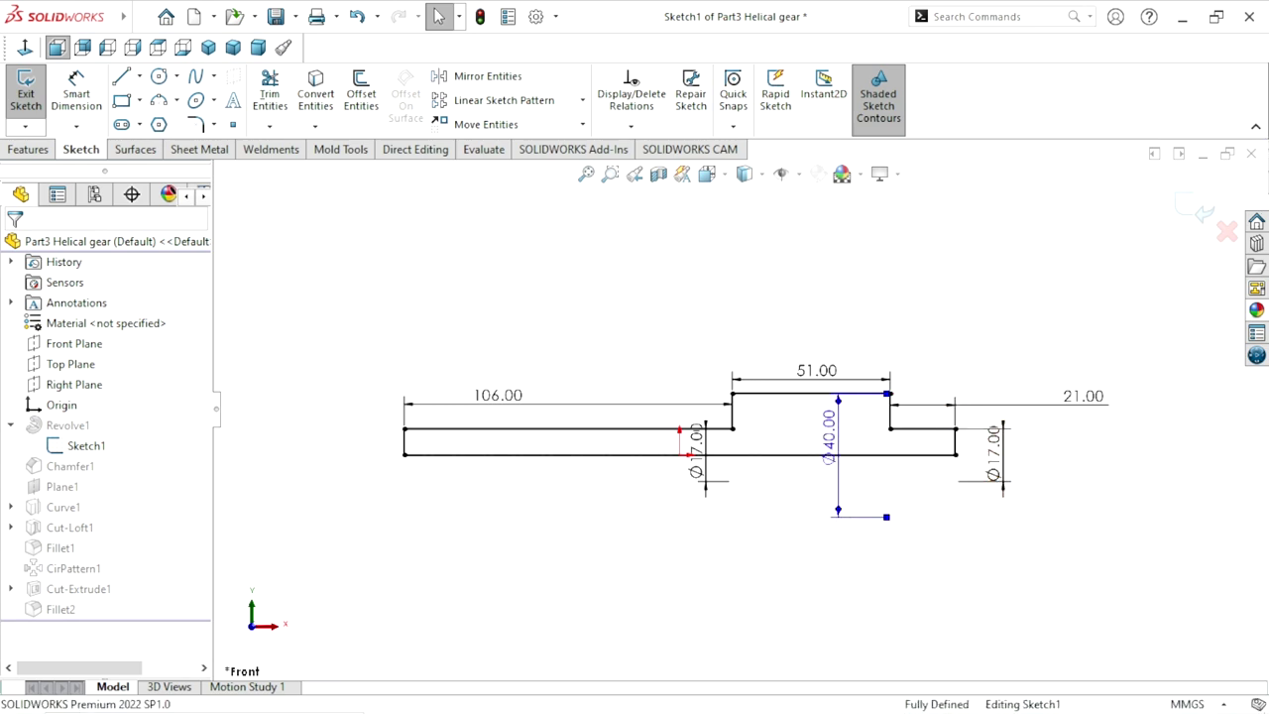
pyautogui.doubleClick(488, 397)
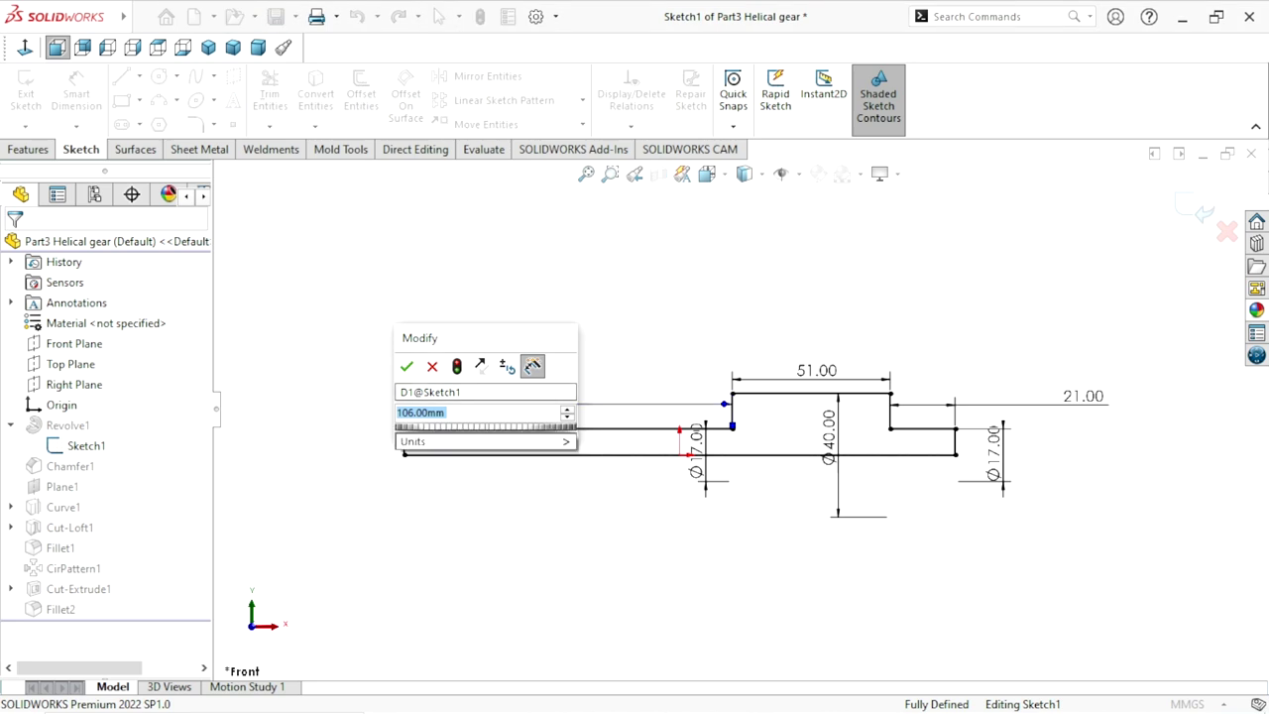
pyautogui.write('21')
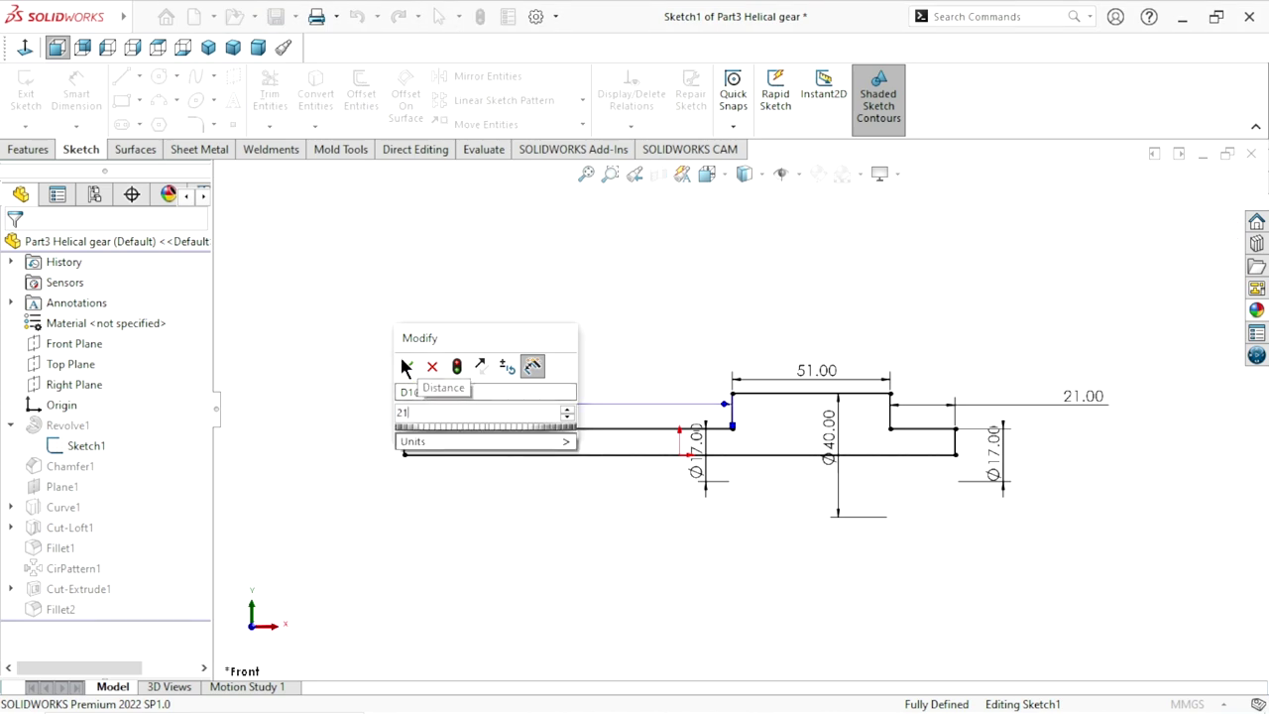
pyautogui.click(406, 367)
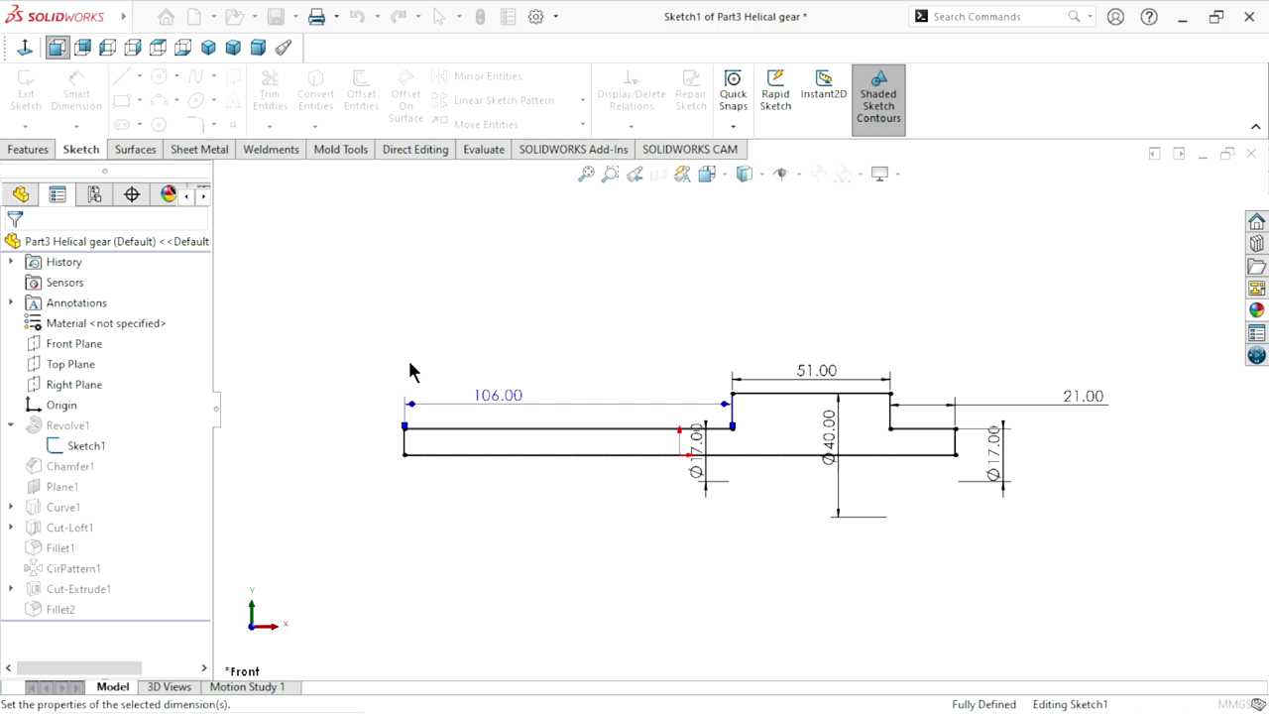
# Reposition the 21.00 and Ø17.00 dimensions, then exit the sketch to rebuild the gear.
pyautogui.scroll(-1, 709, 446)
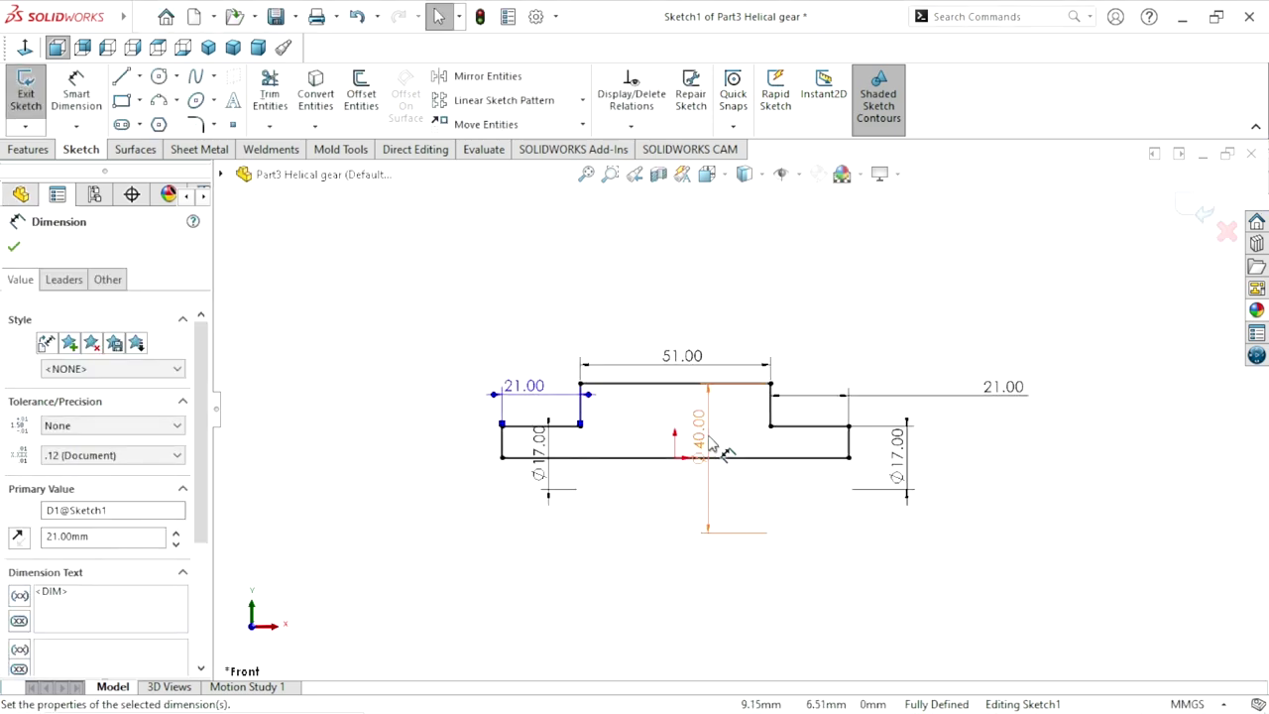
pyautogui.moveTo(1004, 396); pyautogui.dragTo(835, 393)
pyautogui.click(501, 491)
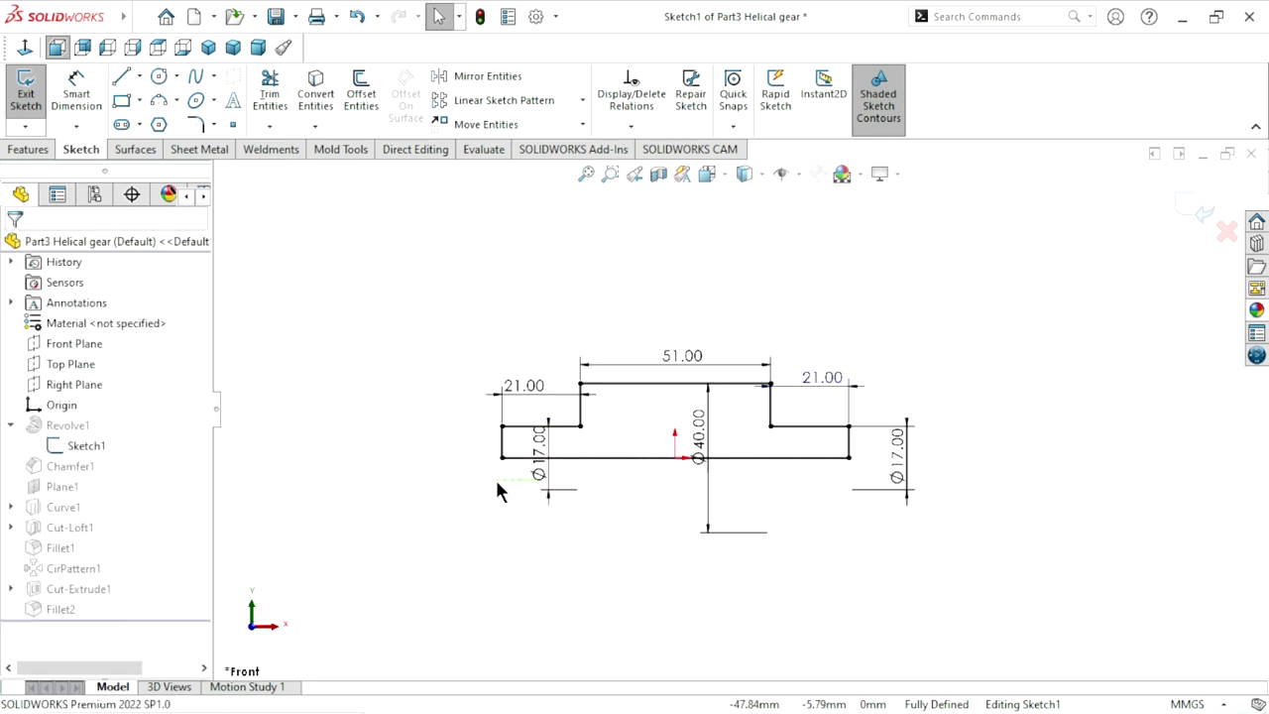
pyautogui.click(543, 482)
pyautogui.moveTo(545, 484); pyautogui.dragTo(469, 480)
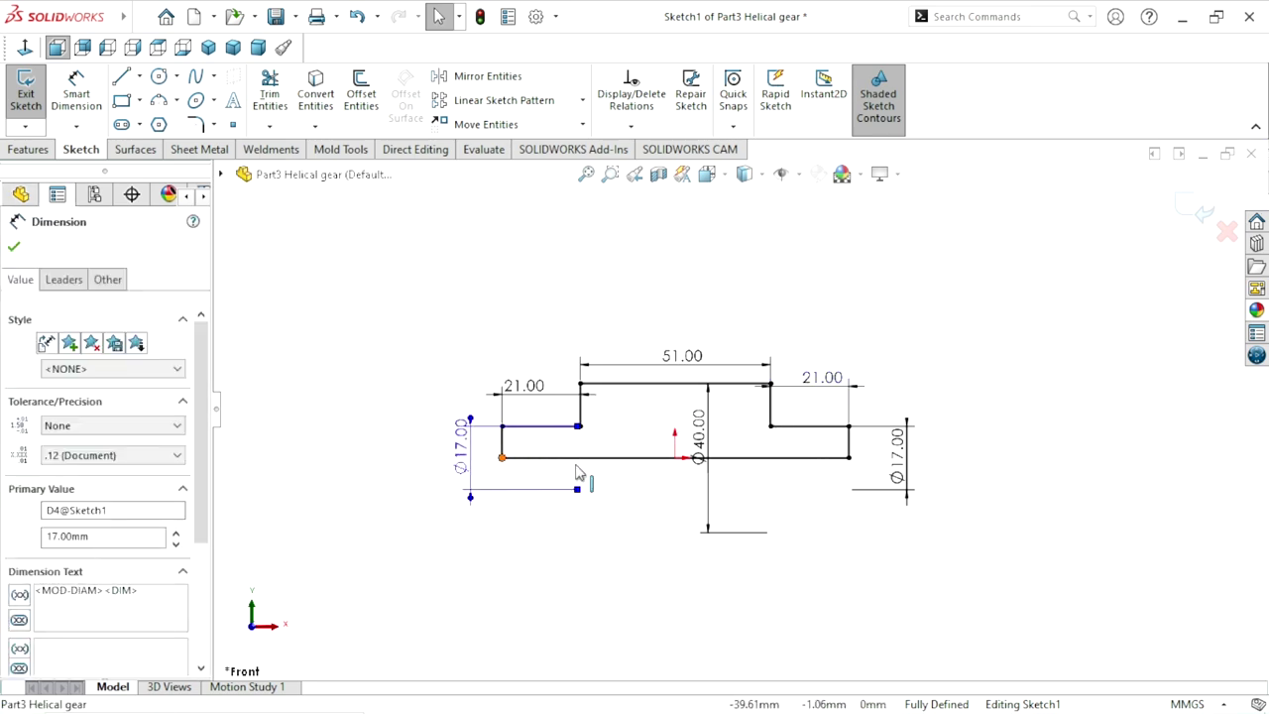
pyautogui.click(1187, 216)
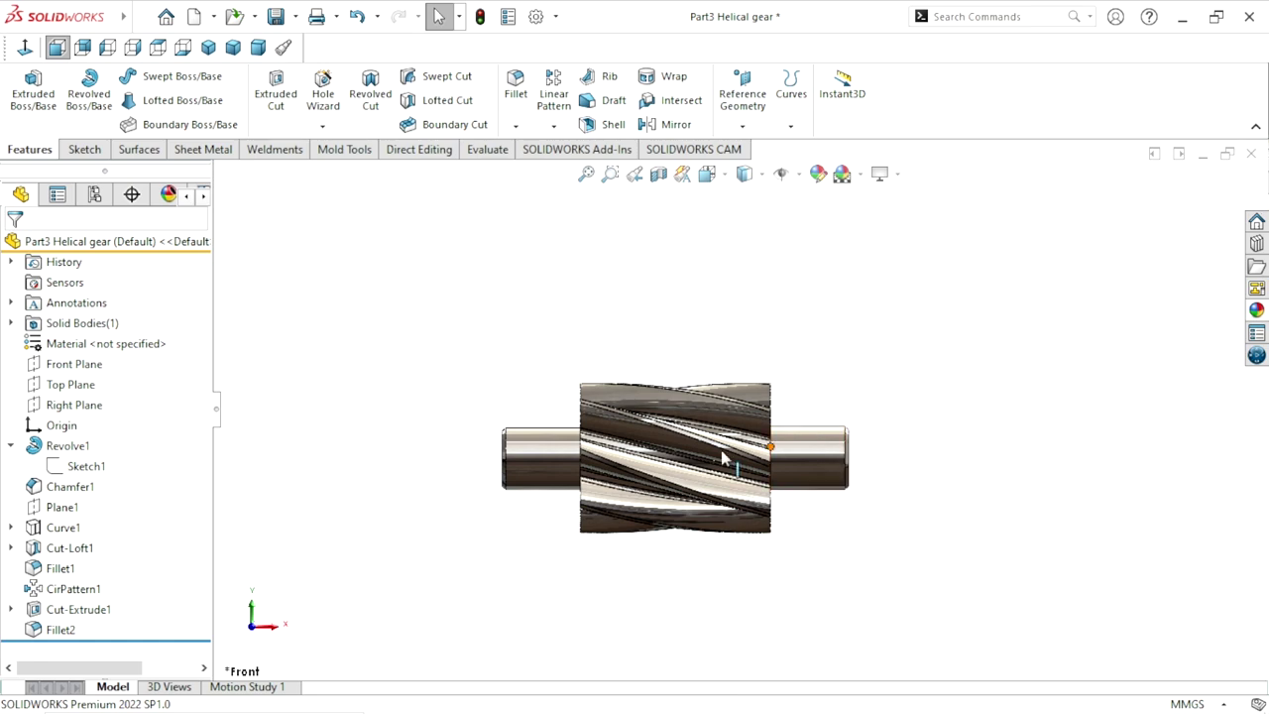
# Delete the keyway cut Cut-Extrude1 together with Fillet2.
pyautogui.moveTo(723, 462); pyautogui.dragTo(618, 549, button='middle')
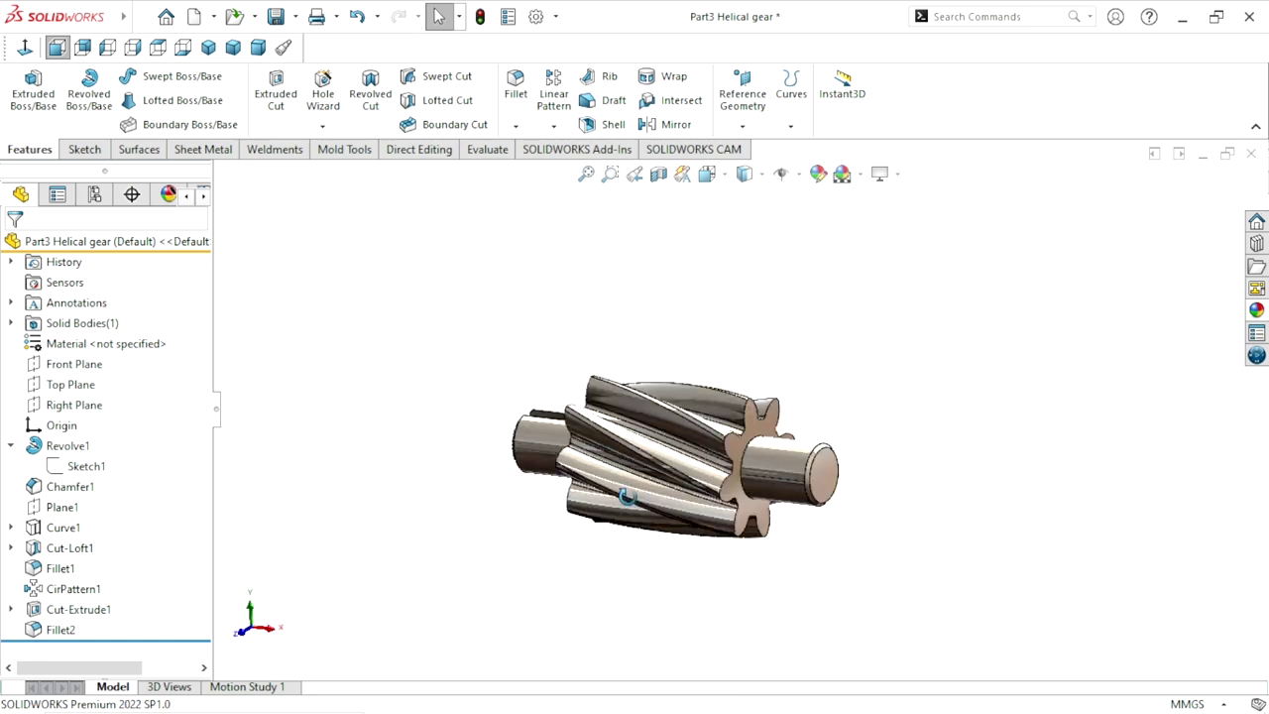
pyautogui.click(49, 609)
pyautogui.keyDown('ctrl'); pyautogui.click(45, 628); pyautogui.keyUp('ctrl')
pyautogui.rightClick(45, 628)
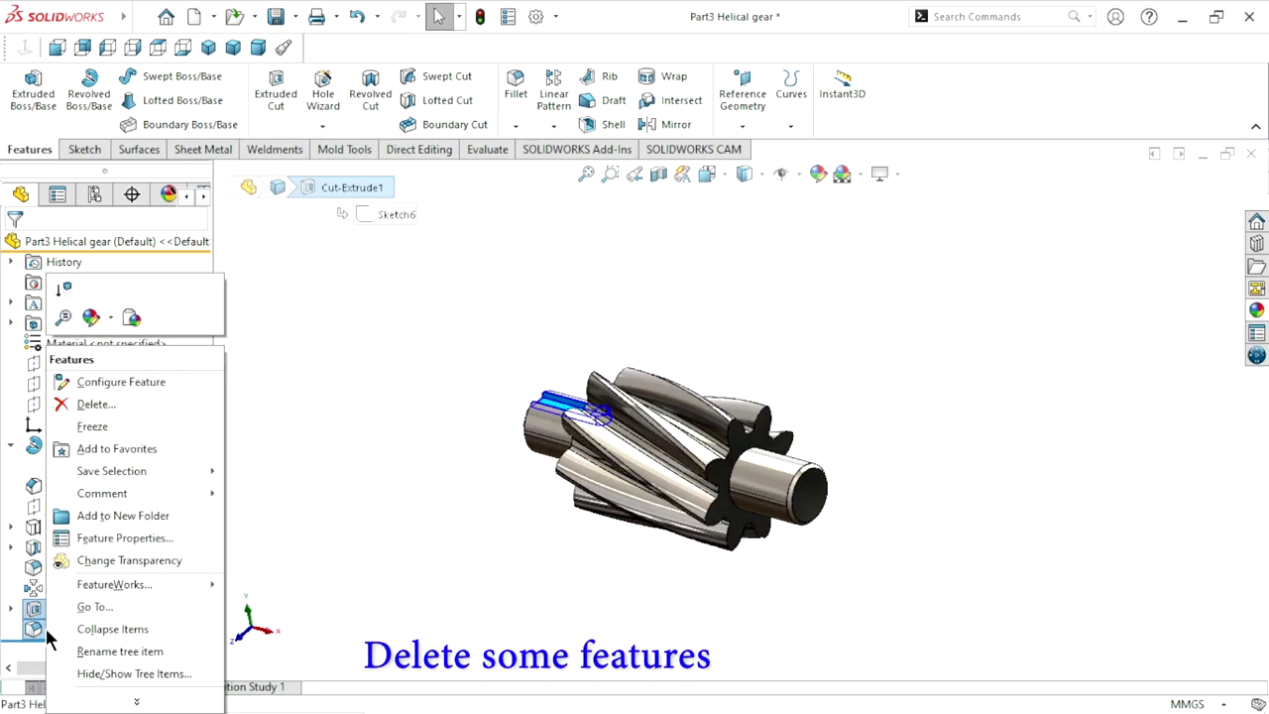
pyautogui.click(75, 405)
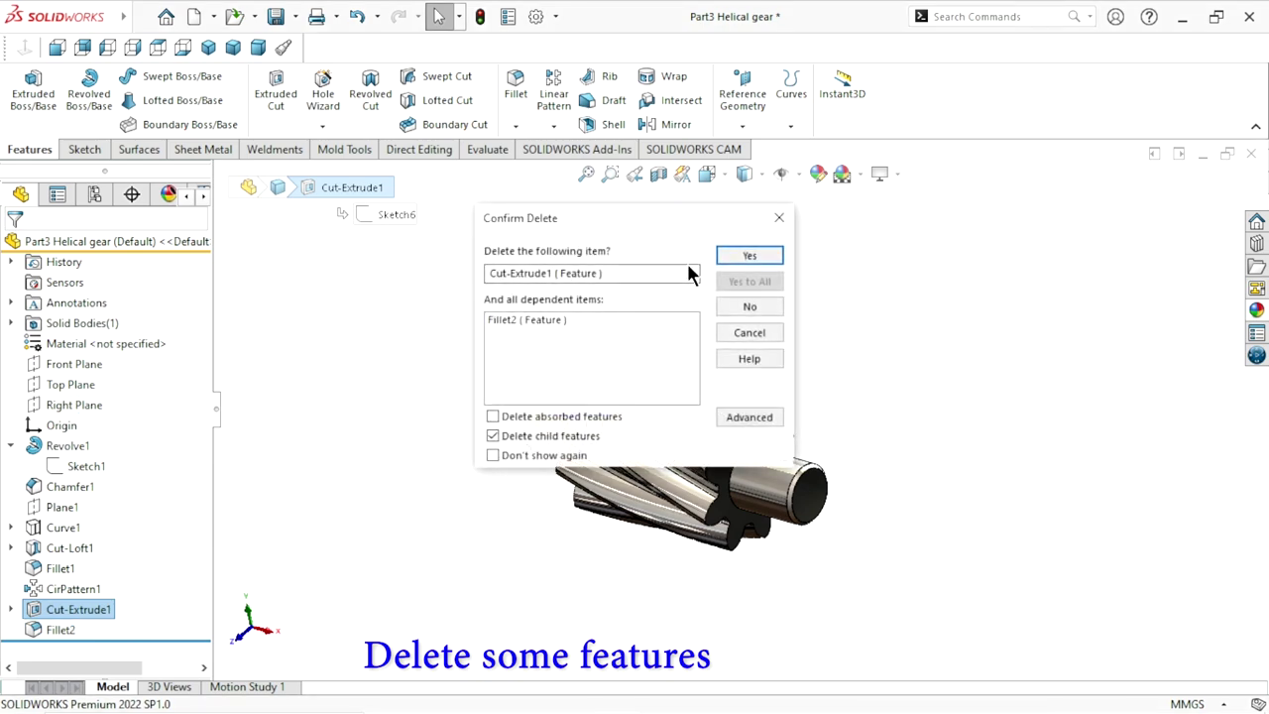
pyautogui.click(745, 259)
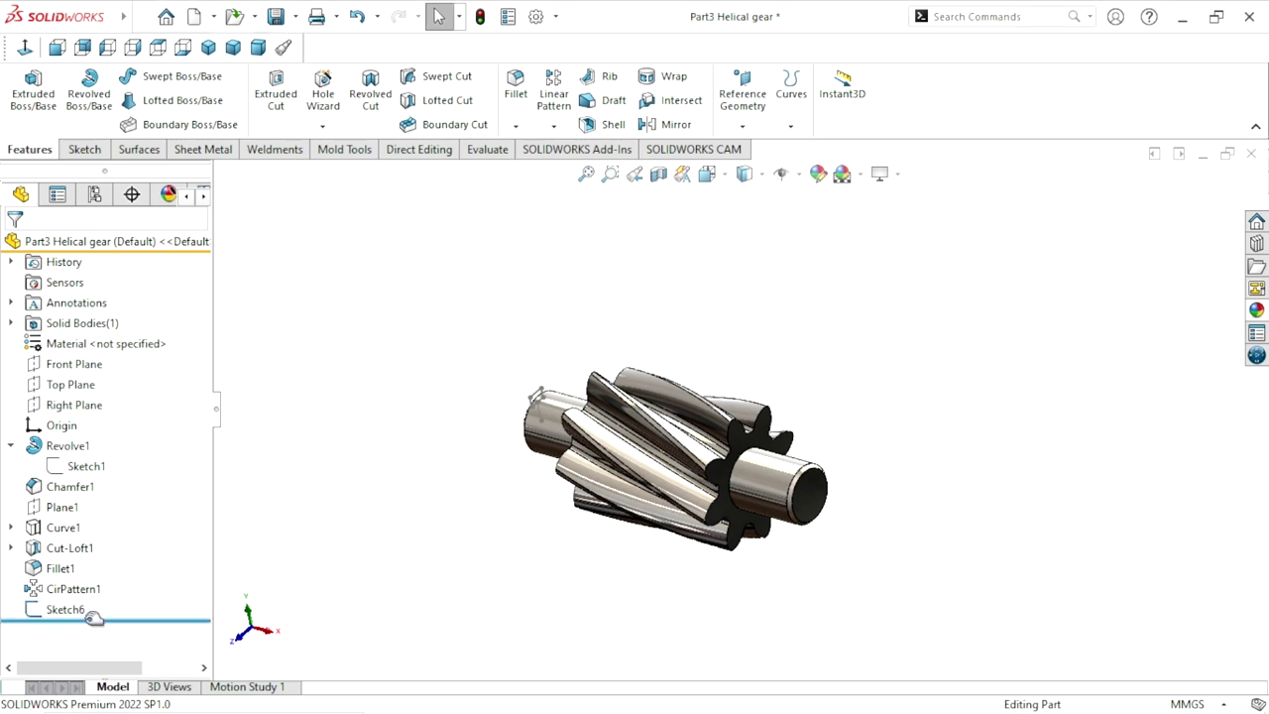
# Delete the leftover Sketch6 and collapse Revolve1.
pyautogui.rightClick(70, 612)
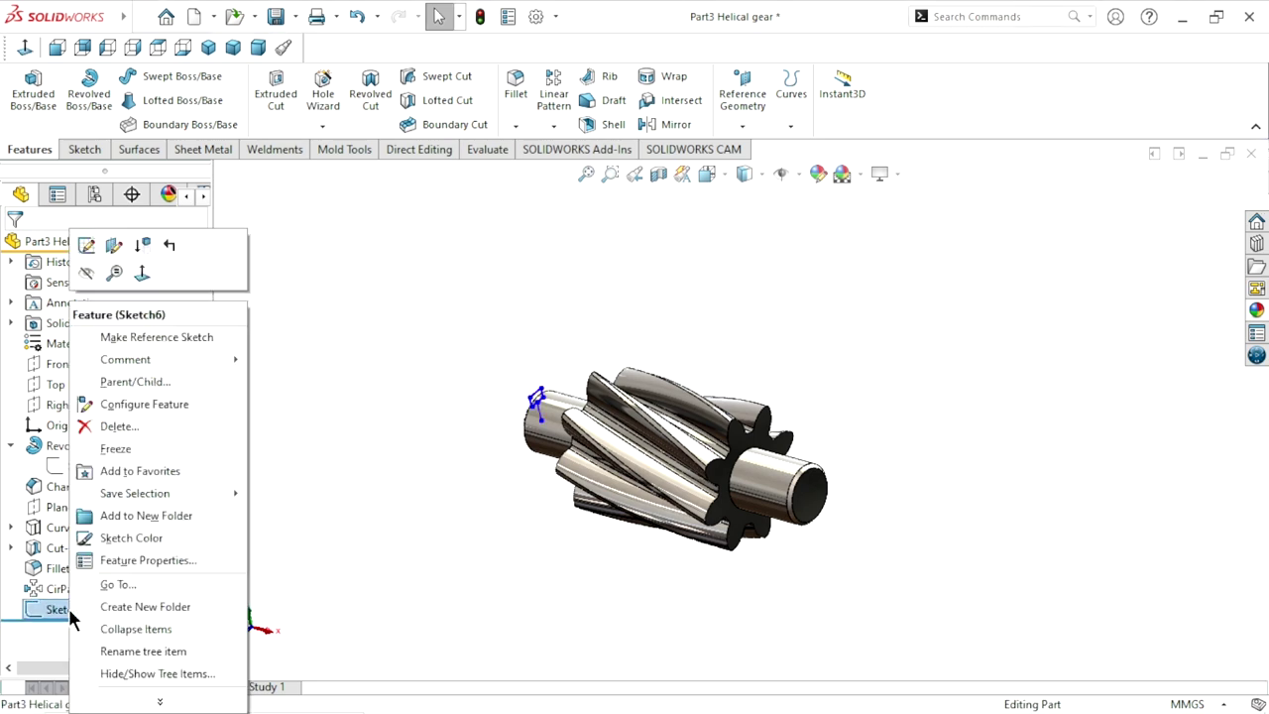
pyautogui.click(119, 427)
pyautogui.click(748, 261)
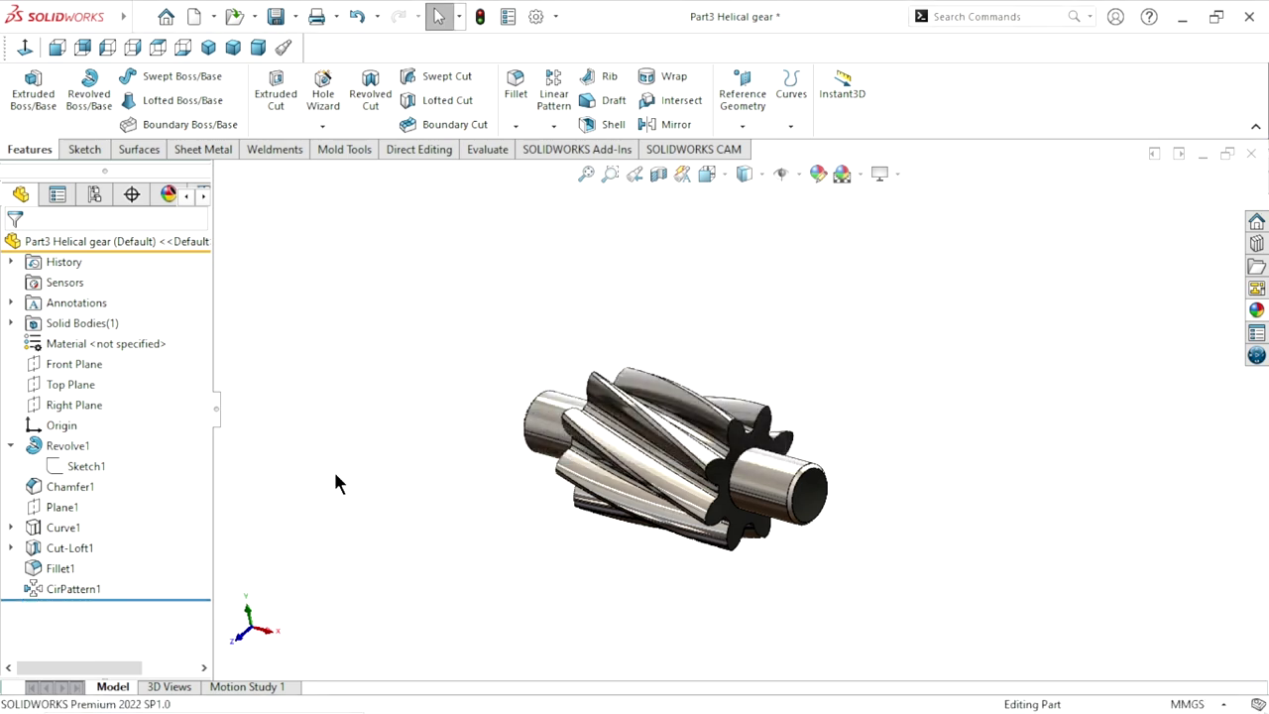
pyautogui.click(13, 446)
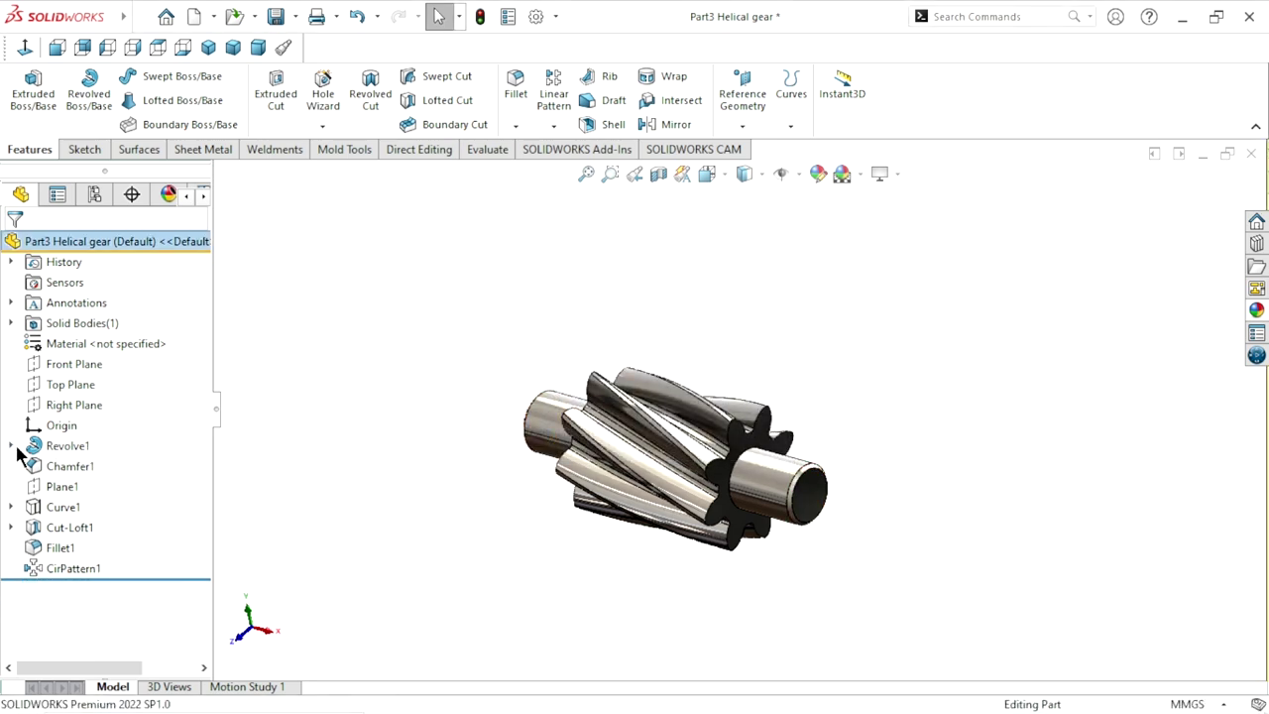
# Edit the helix line Sketch3 in Normal To view and delete its 20° angle dimension.
pyautogui.click(11, 508)
pyautogui.click(56, 528)
pyautogui.click(75, 470)
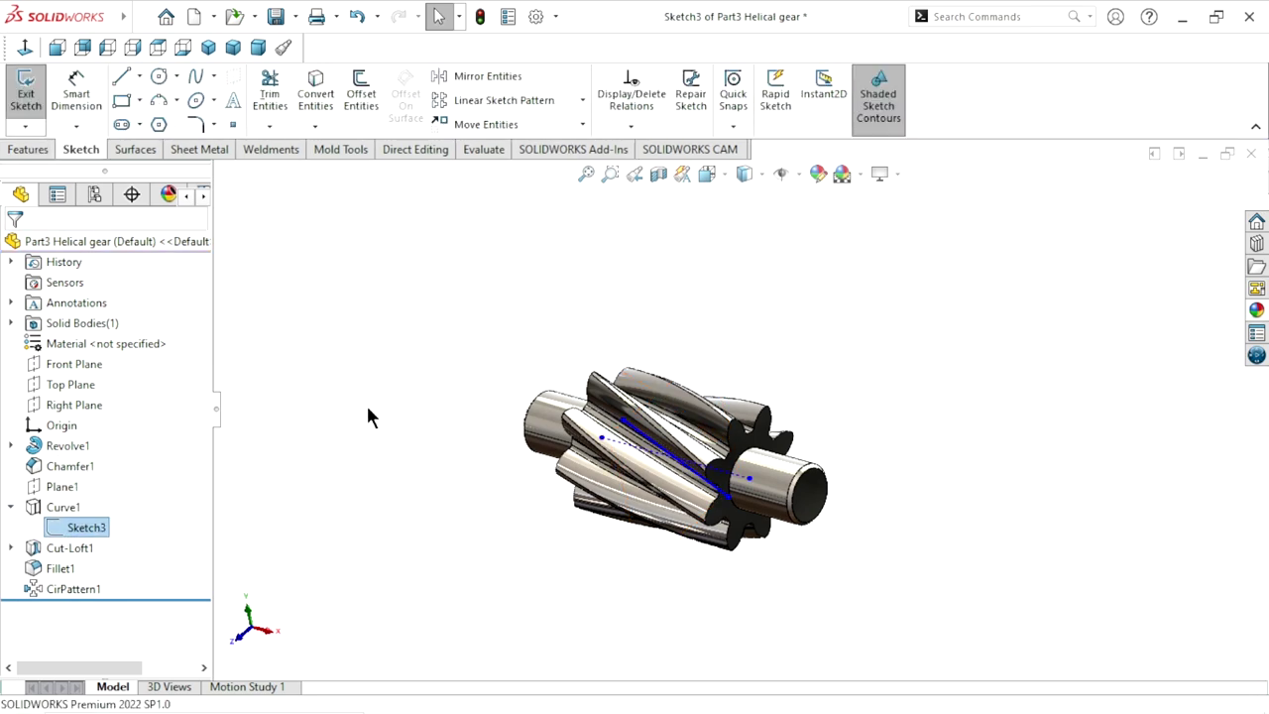
pyautogui.hotkey('ctrl', '8')
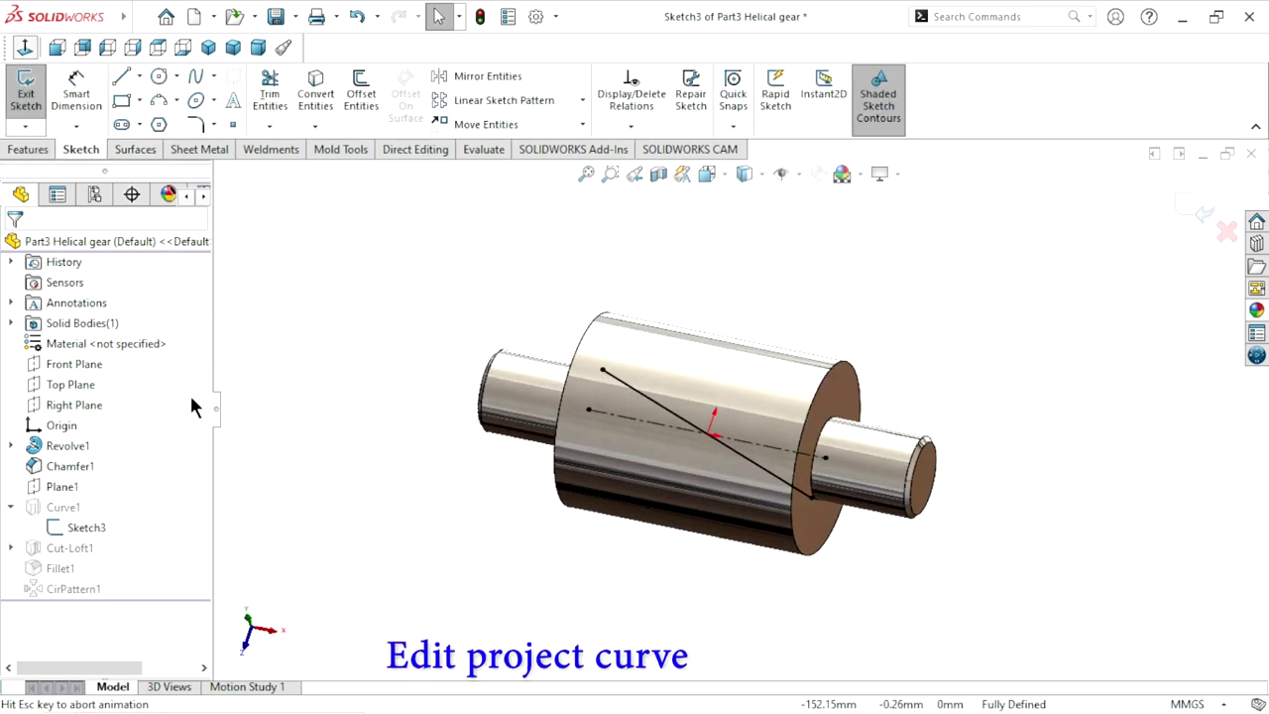
pyautogui.scroll(-1, 939, 409)
pyautogui.click(836, 449)
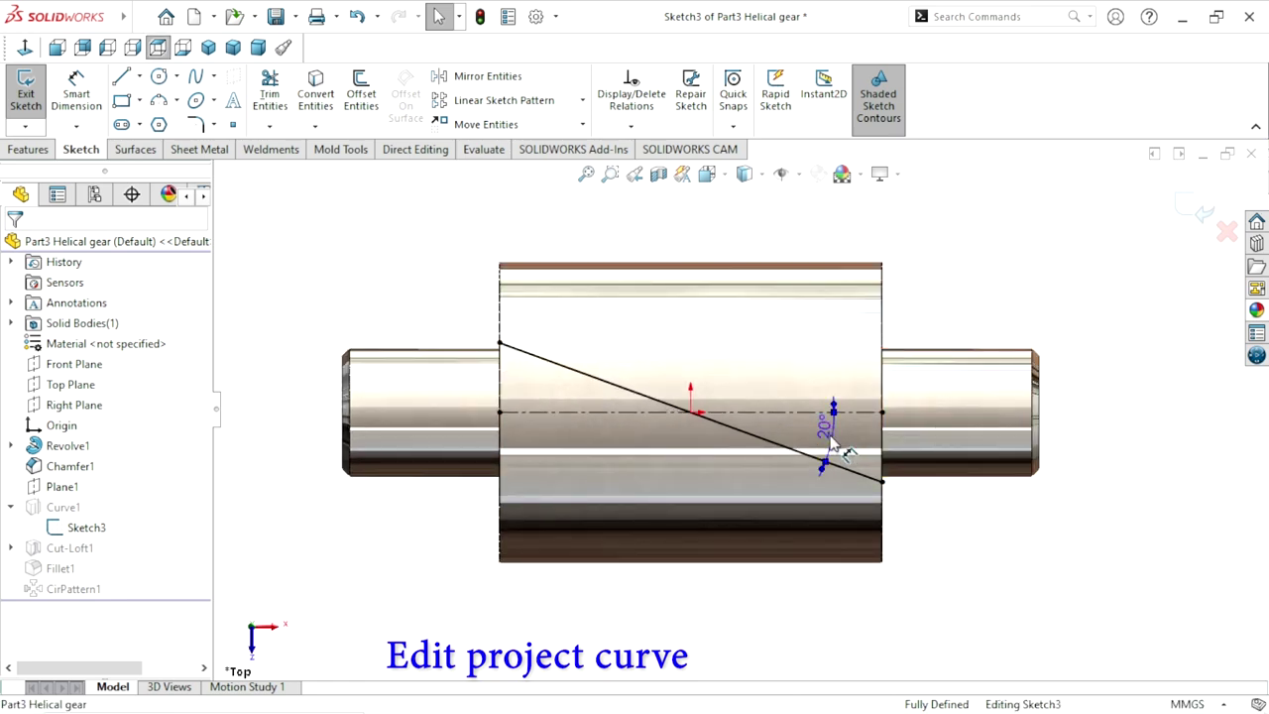
pyautogui.press('Delete')
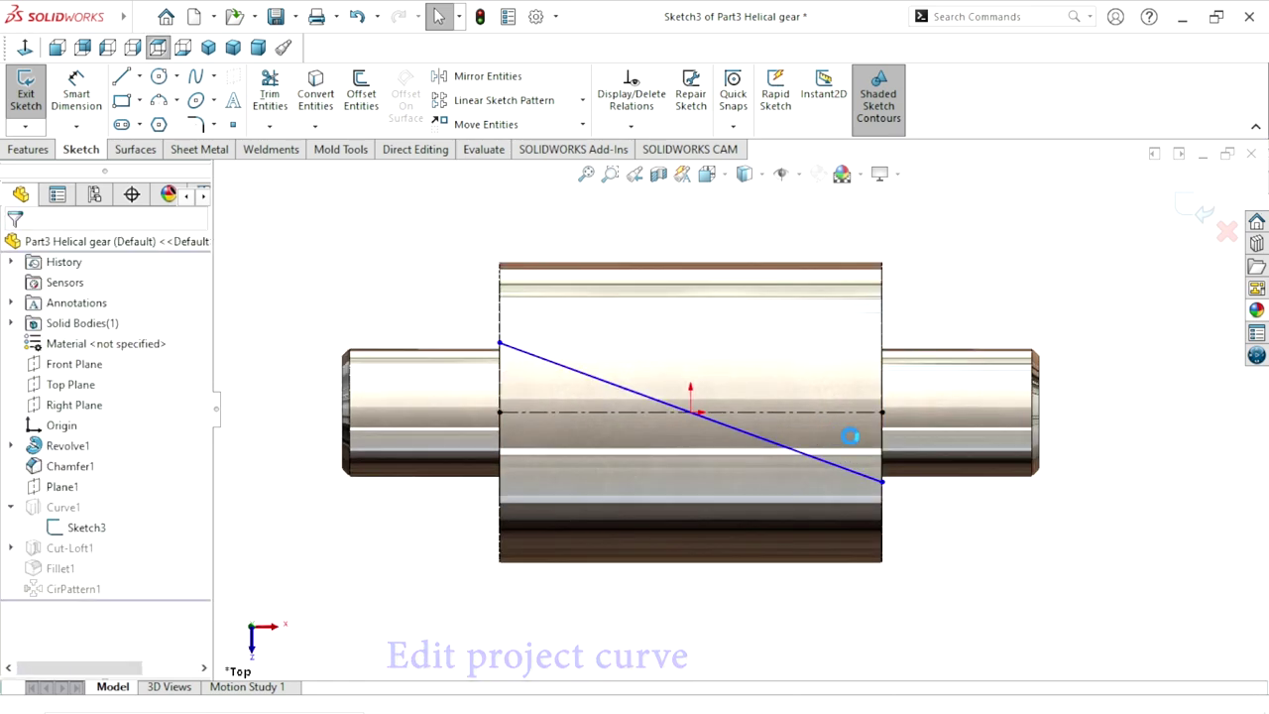
# Move the line's end above the centreline, re-dimension it to 20°, and rebuild.
pyautogui.moveTo(882, 483); pyautogui.dragTo(883, 369)
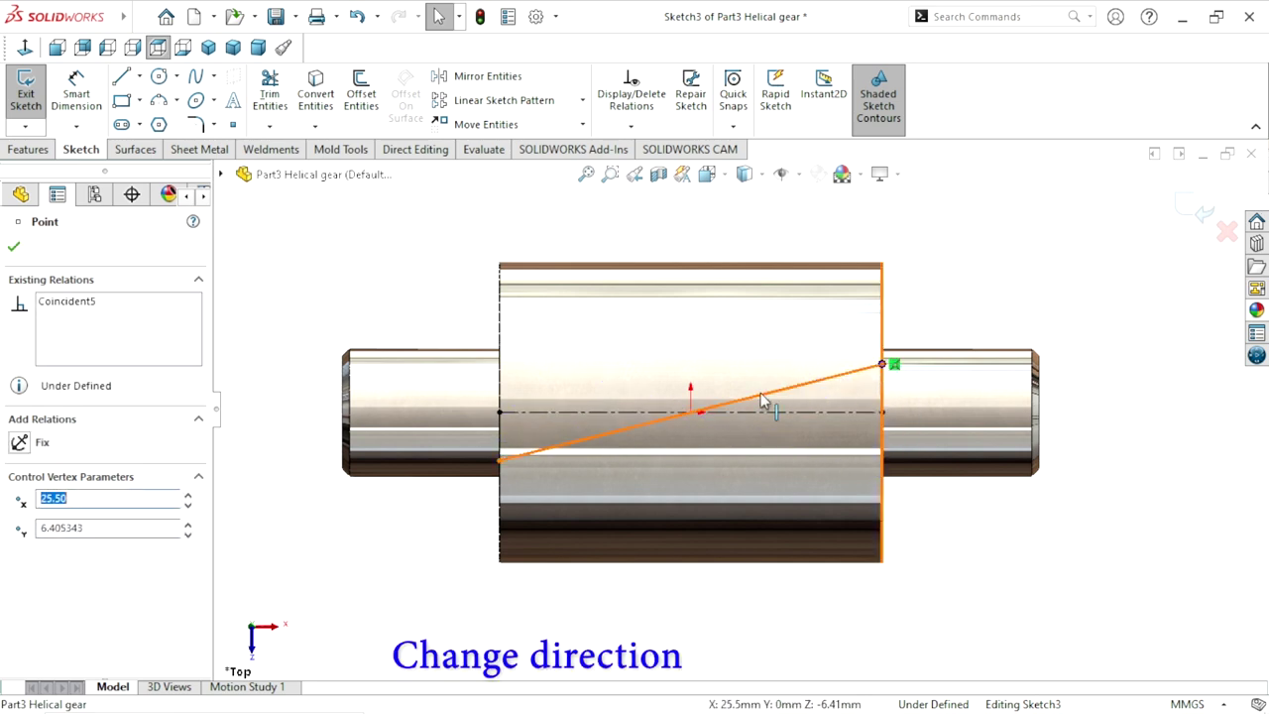
pyautogui.click(91, 107)
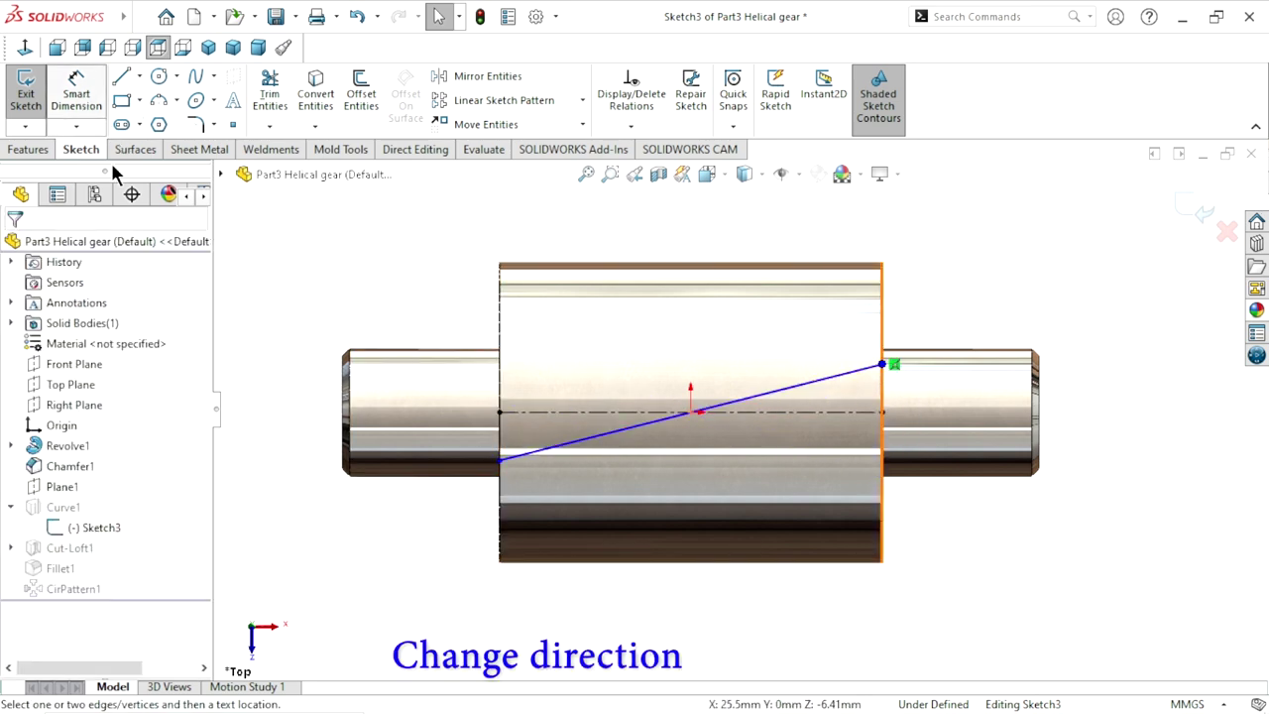
pyautogui.click(801, 388)
pyautogui.click(838, 411)
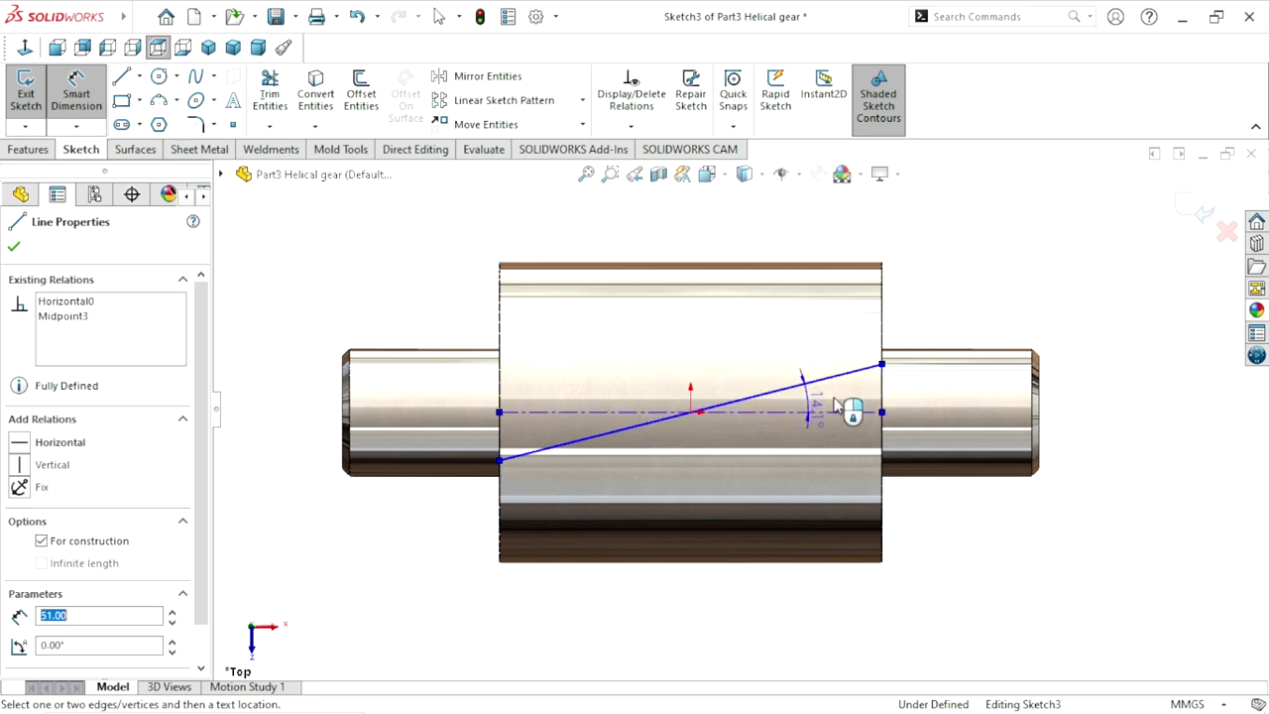
pyautogui.click(843, 406)
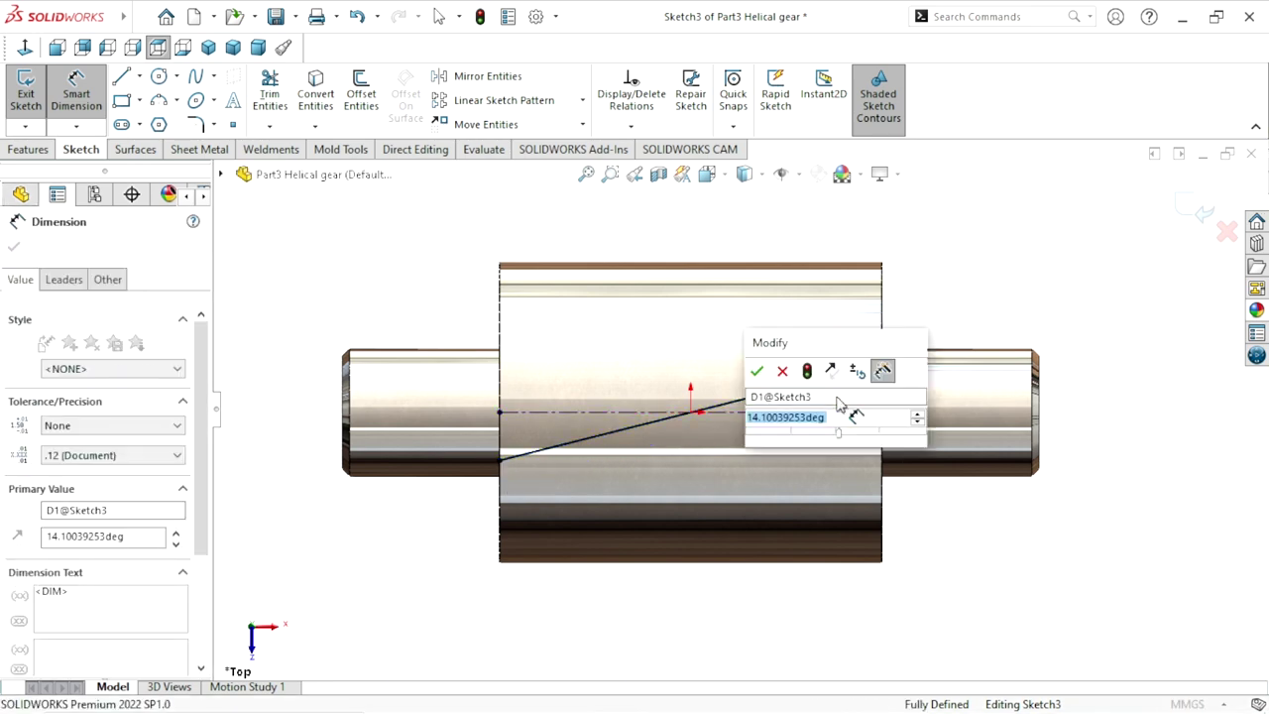
pyautogui.write('20')
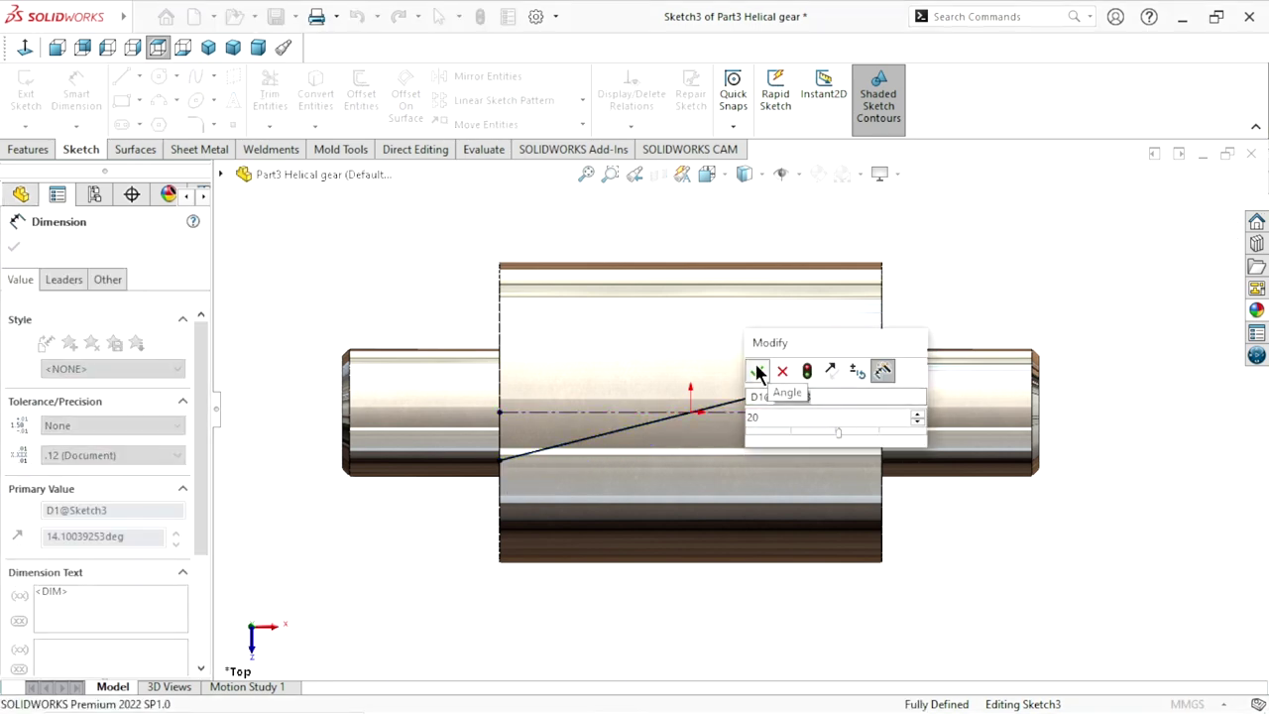
pyautogui.click(757, 371)
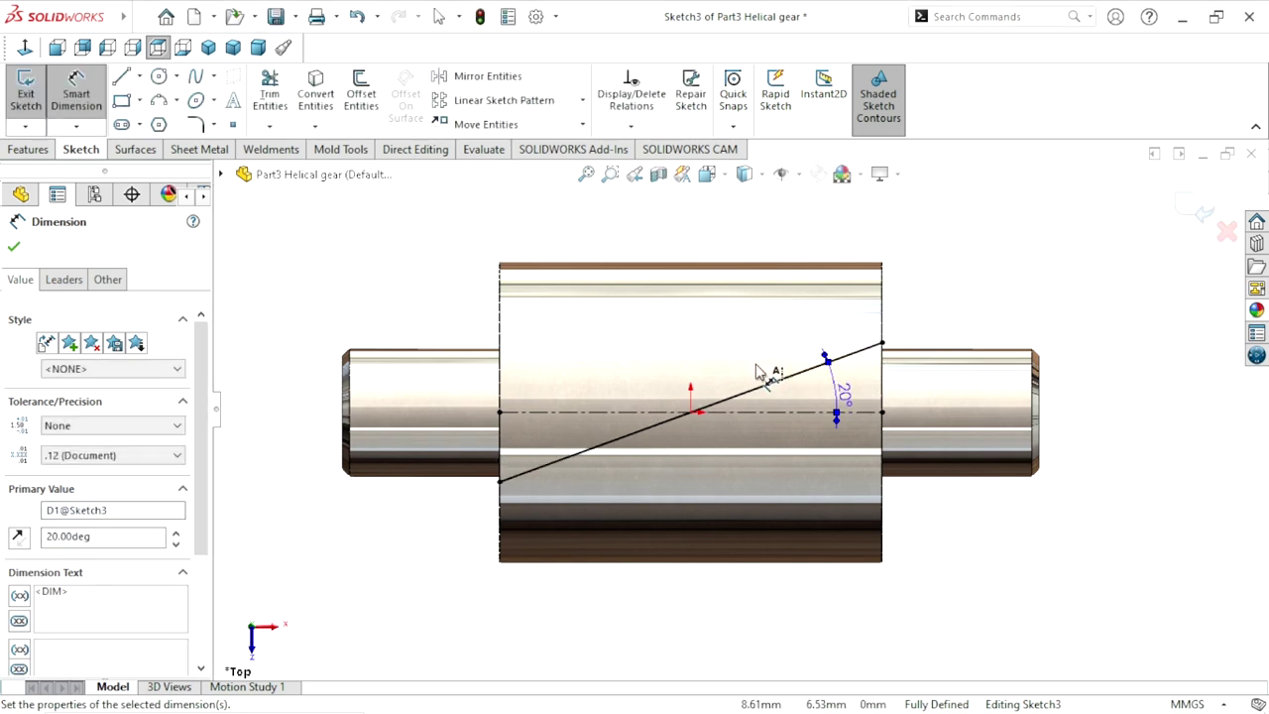
pyautogui.click(1200, 213)
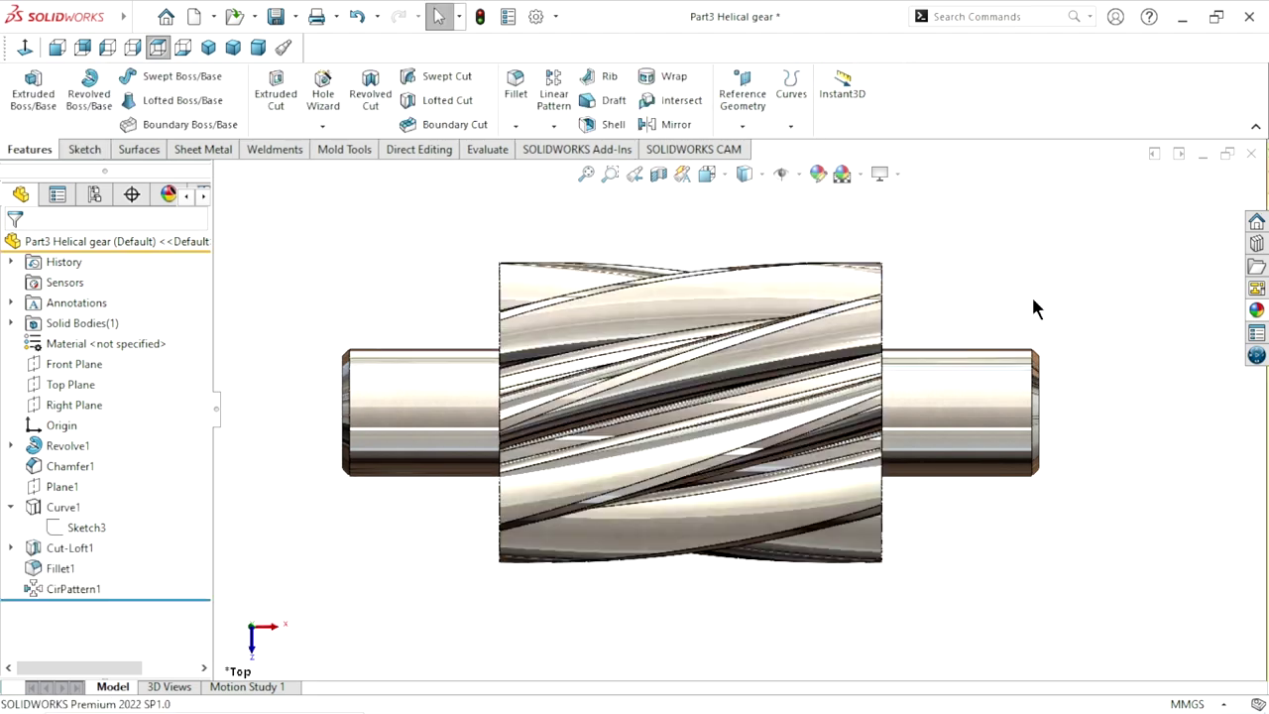
pyautogui.moveTo(977, 348); pyautogui.dragTo(817, 438, button='middle')
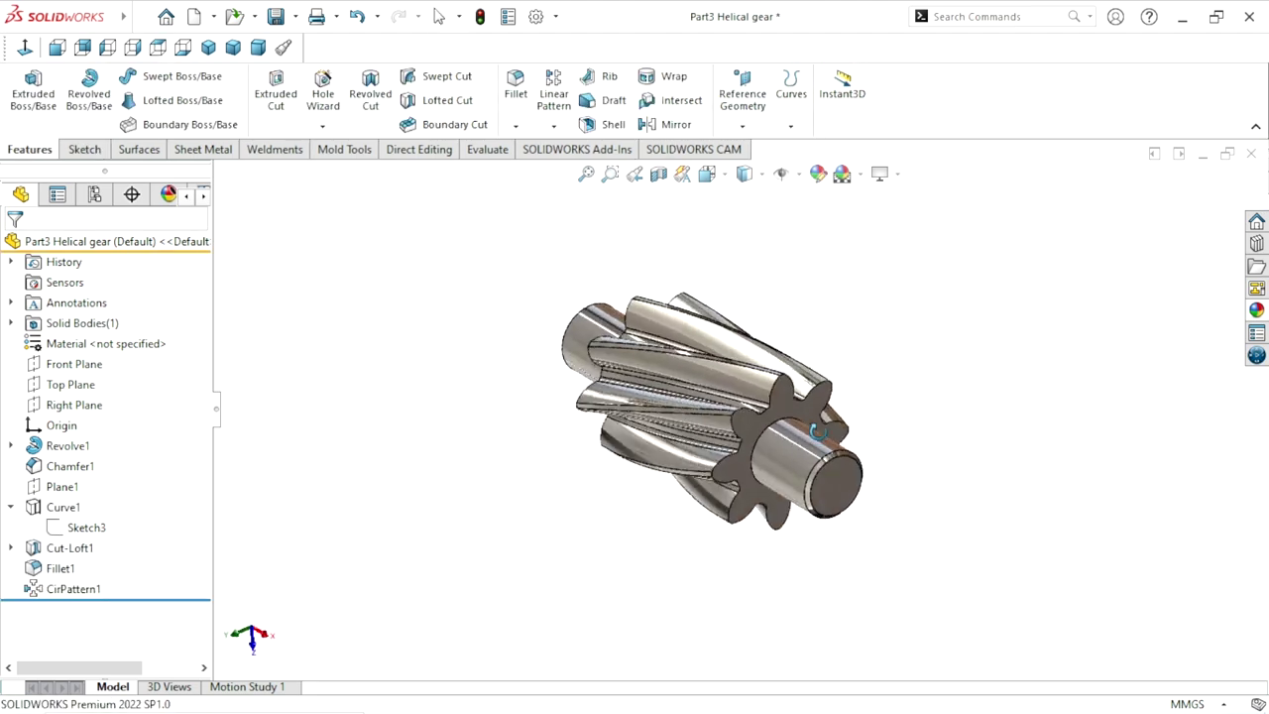
pyautogui.moveTo(811, 439); pyautogui.dragTo(696, 424, button='middle')
pyautogui.scroll(-5, 696, 424)
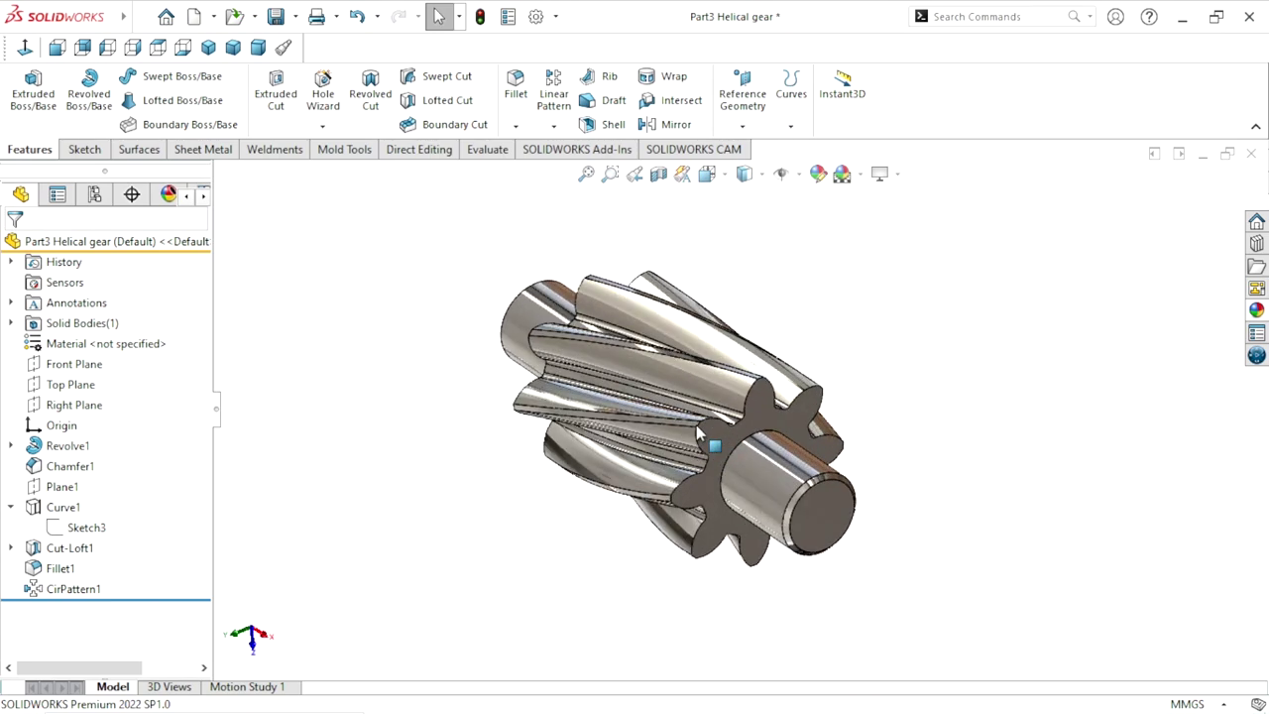
pyautogui.click(200, 53)
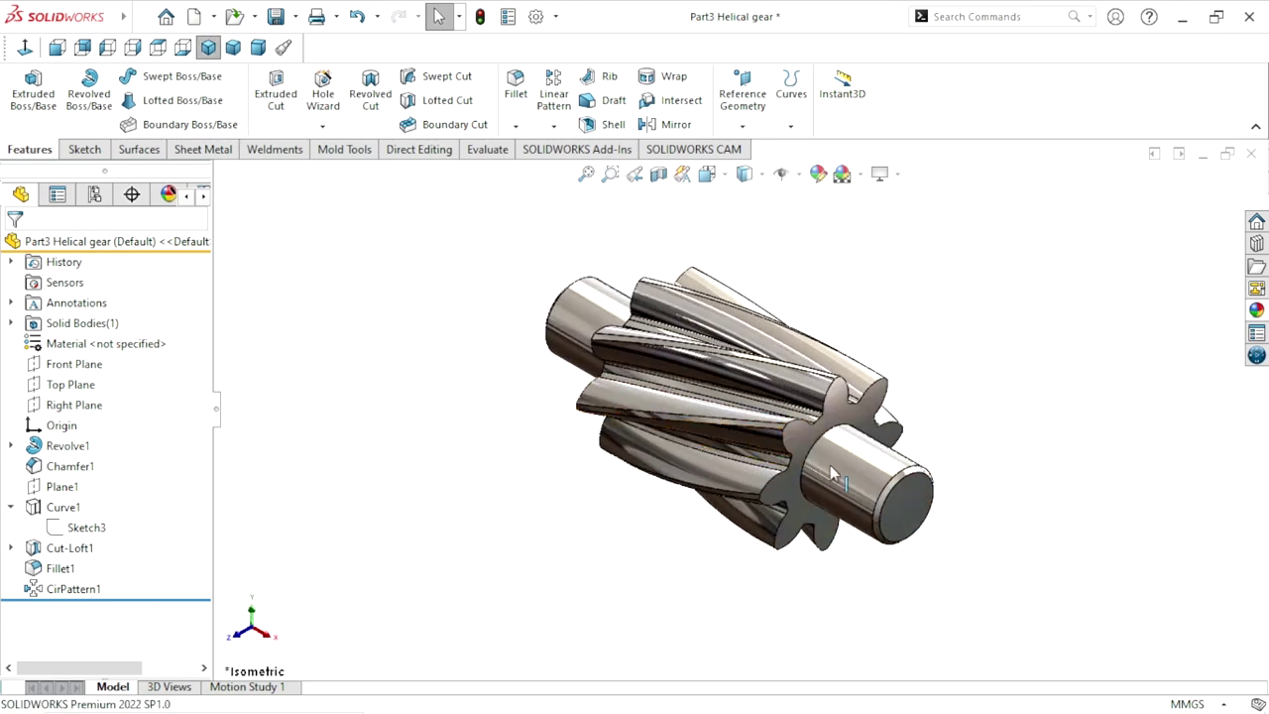
pyautogui.click(265, 44)
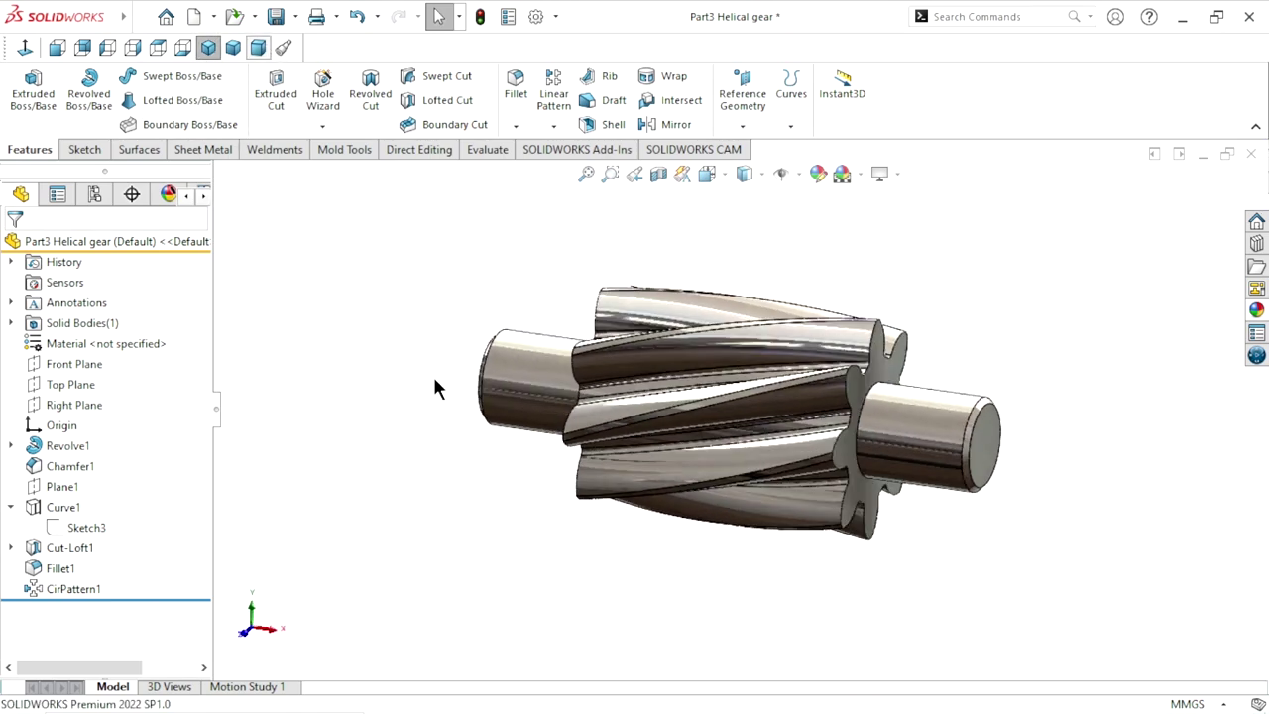
pyautogui.scroll(-2, 779, 438)
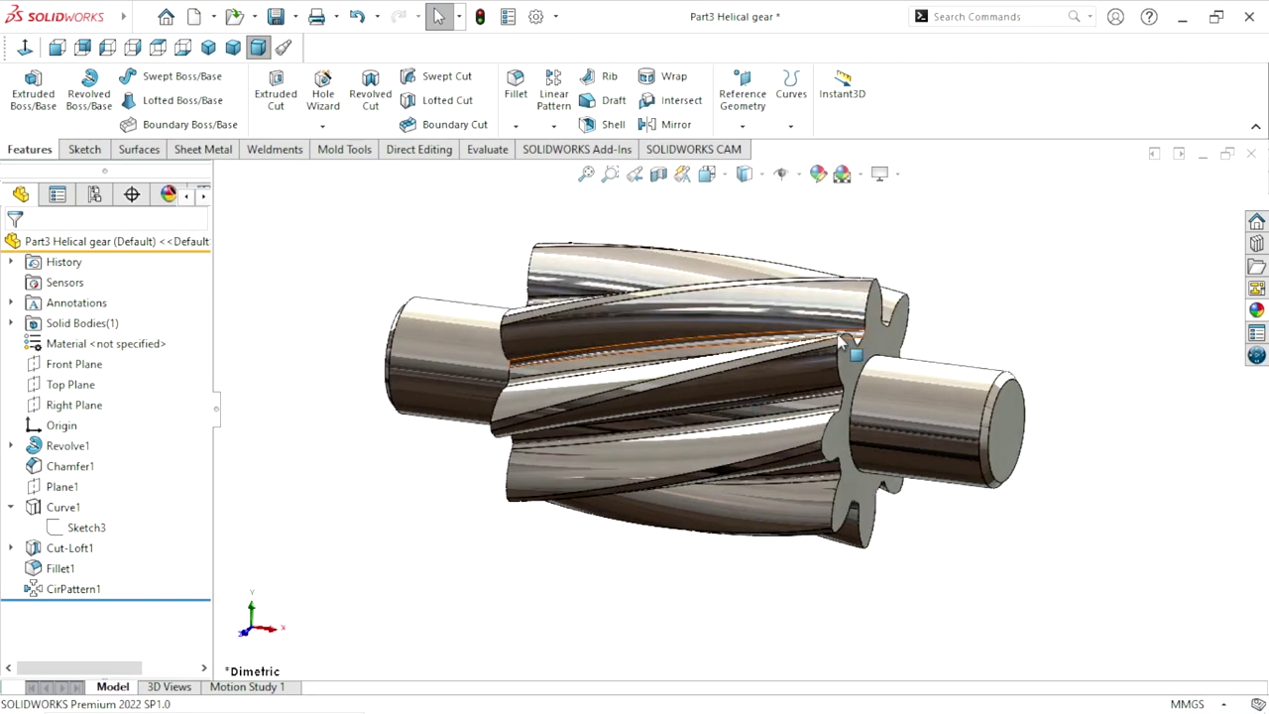
pyautogui.click(295, 17)
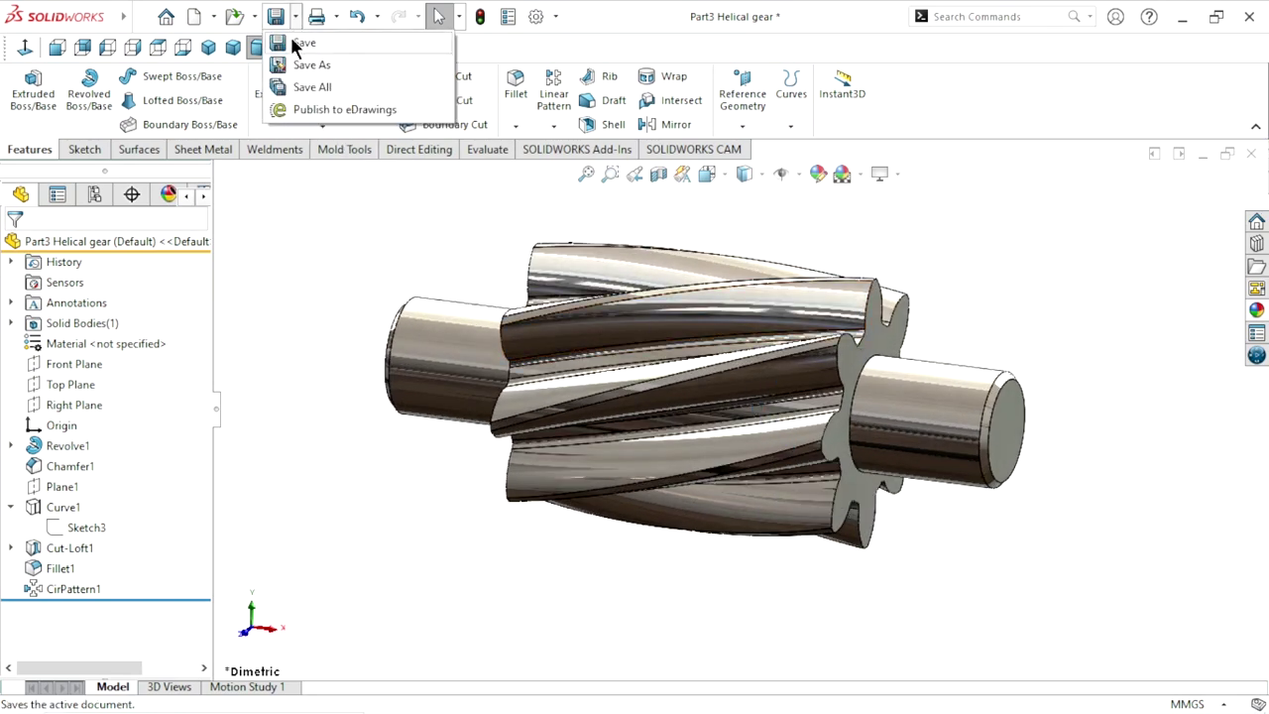
# Save As a new file, inserting 'Small' to name it Part4 Small helical gear.
pyautogui.click(291, 60)
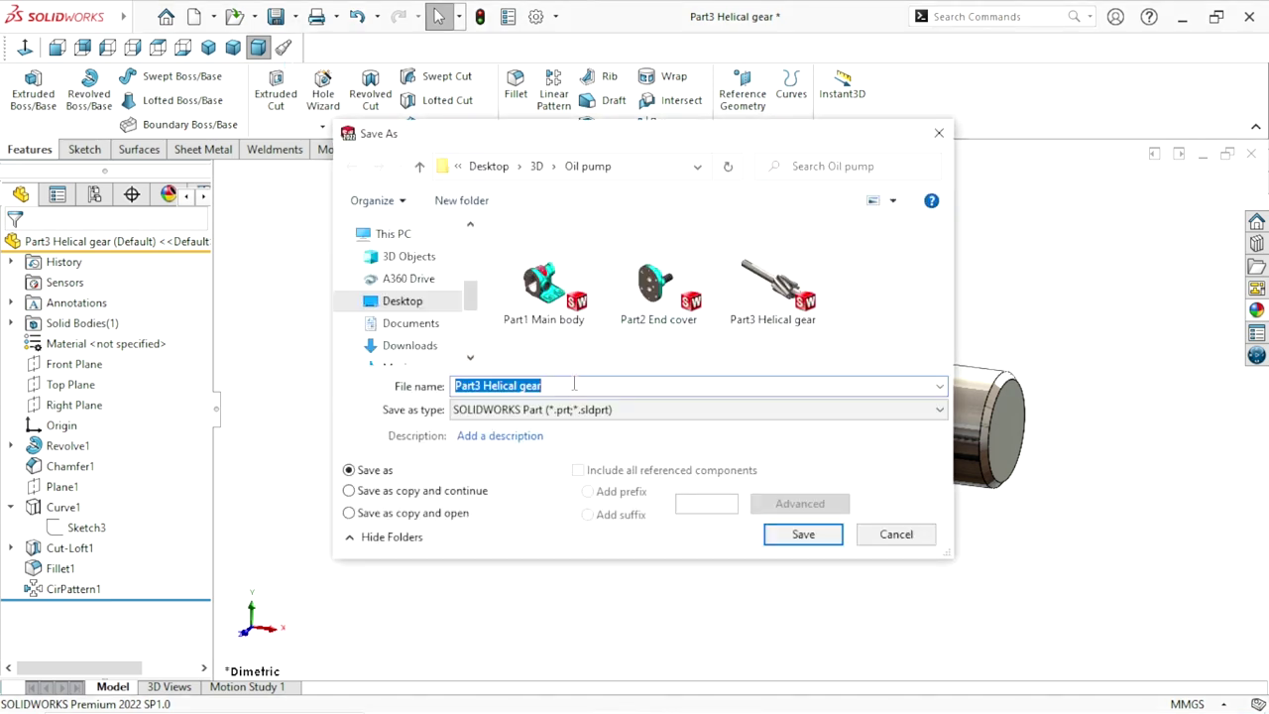
pyautogui.click(566, 391)
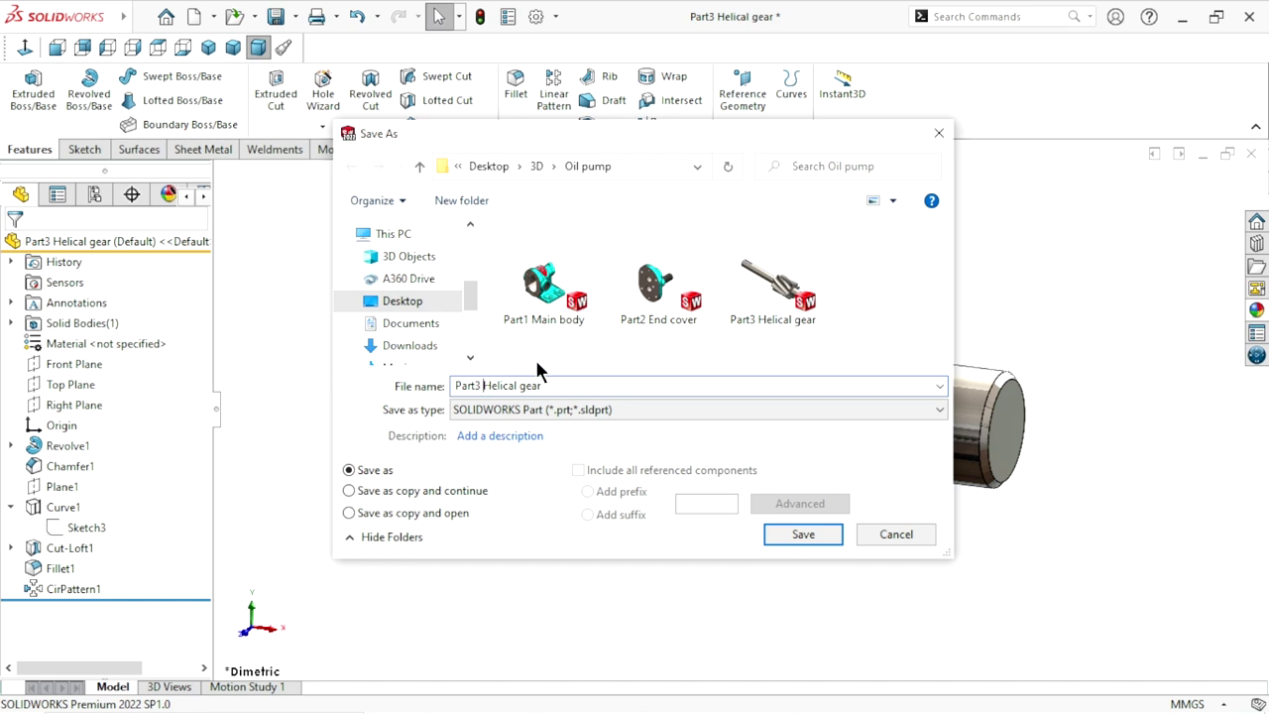
pyautogui.write('Small h')
pyautogui.click(805, 537)
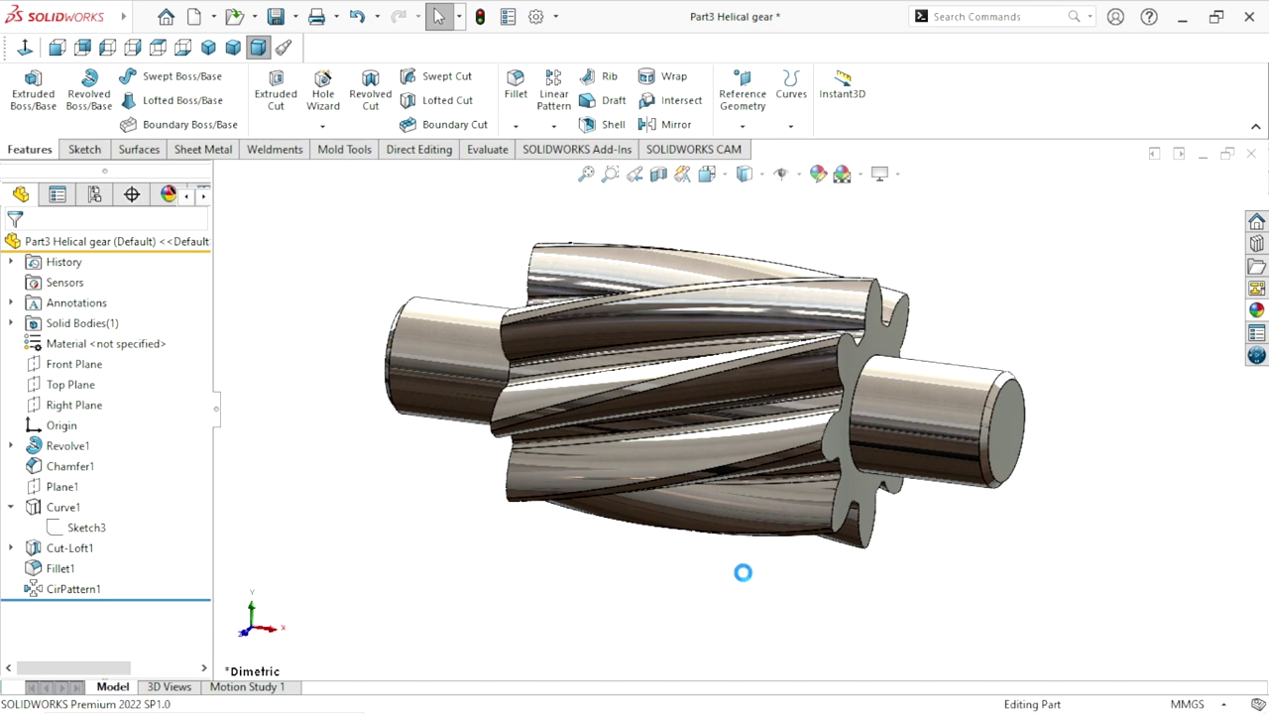
pyautogui.moveTo(741, 357)
pyautogui.mouseDown(button='middle')
pyautogui.moveTo(730, 348)
pyautogui.moveTo(843, 382)
pyautogui.moveTo(811, 452)
pyautogui.moveTo(855, 347)
pyautogui.mouseUp(button='middle')
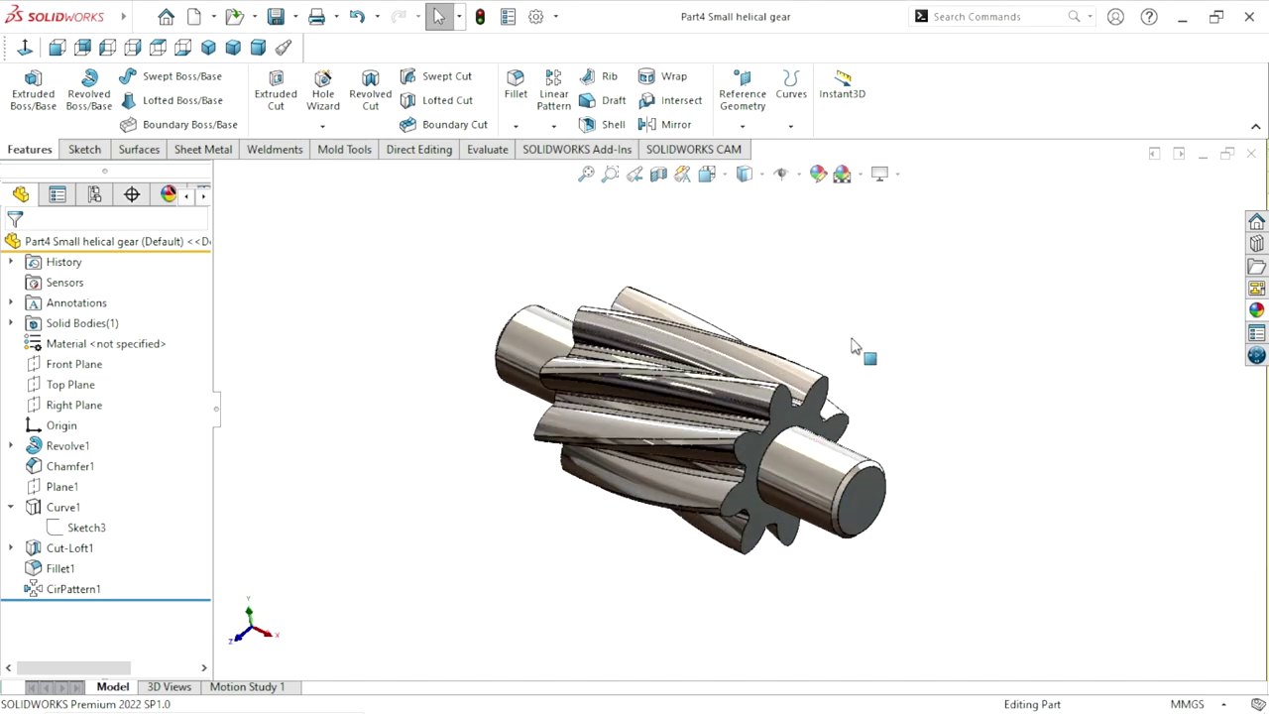